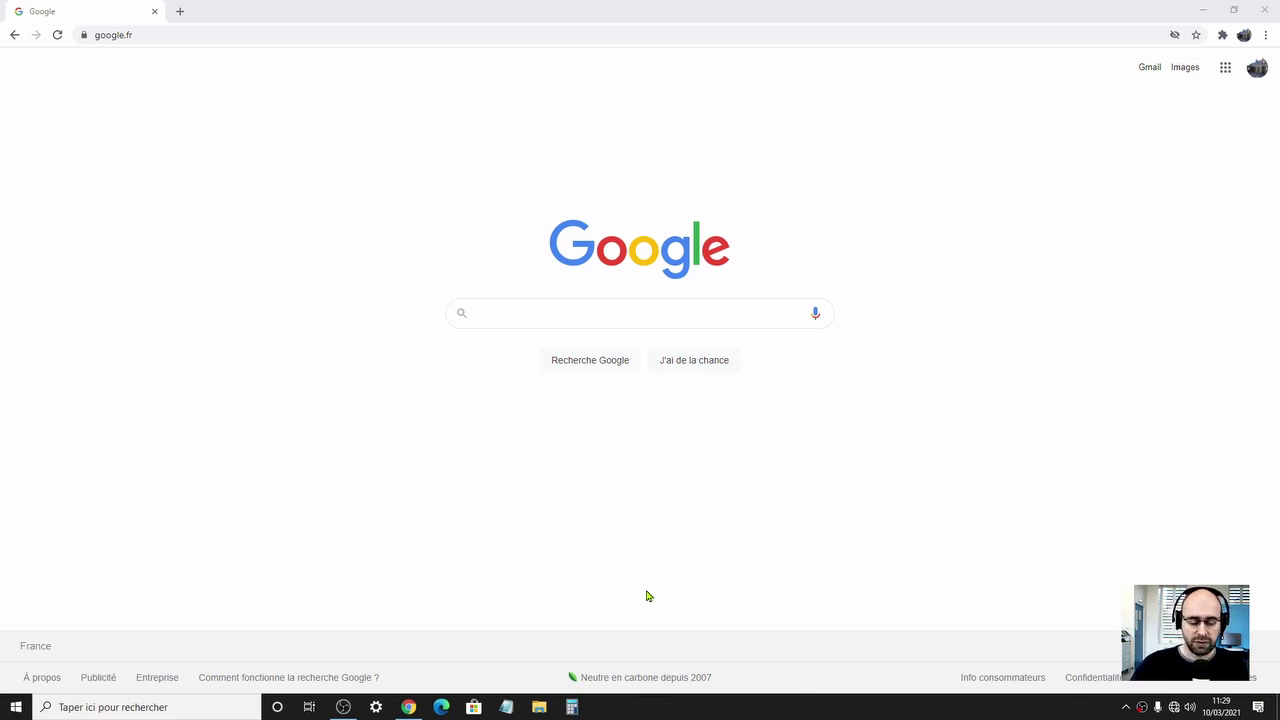
Launch the Photo Editor from the Photoshop Elements welcome screen in Expert mode.
{"action": "left_click", "coordinate": [909, 414]}
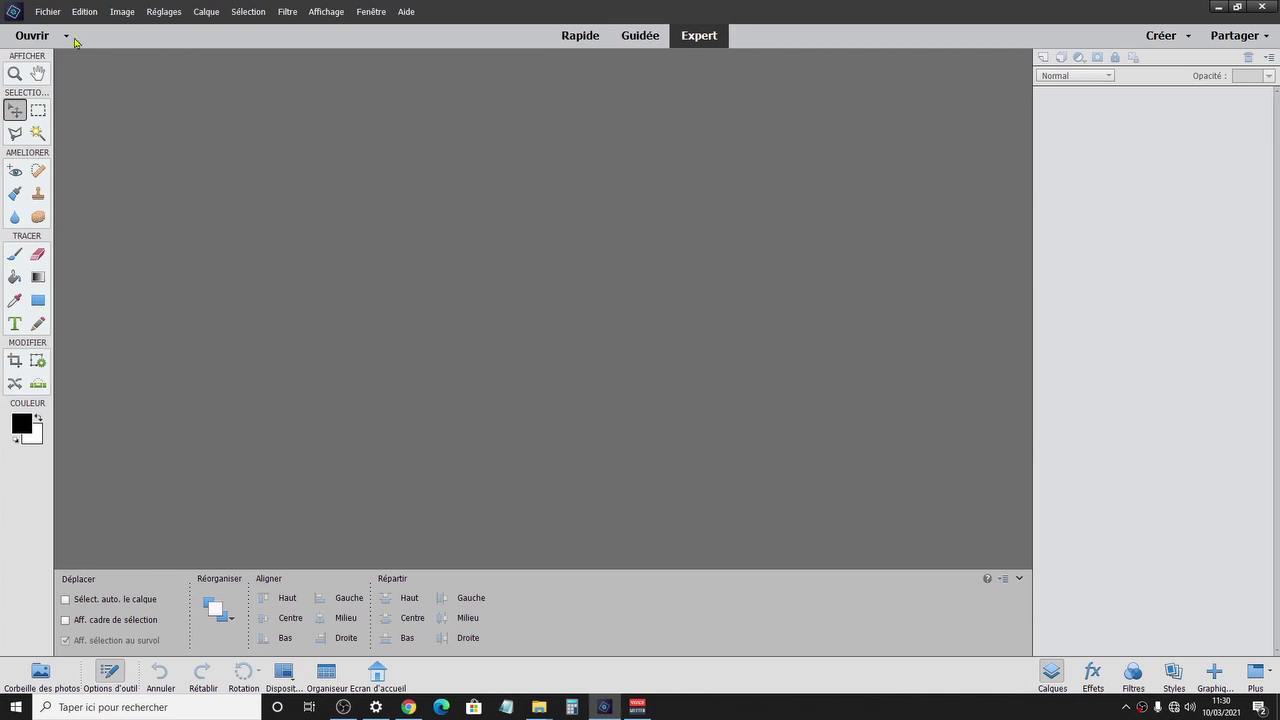
Create a new International Paper A5 document named 'seance police' at 300 ppi.
{"action": "left_click", "coordinate": [47, 11]}
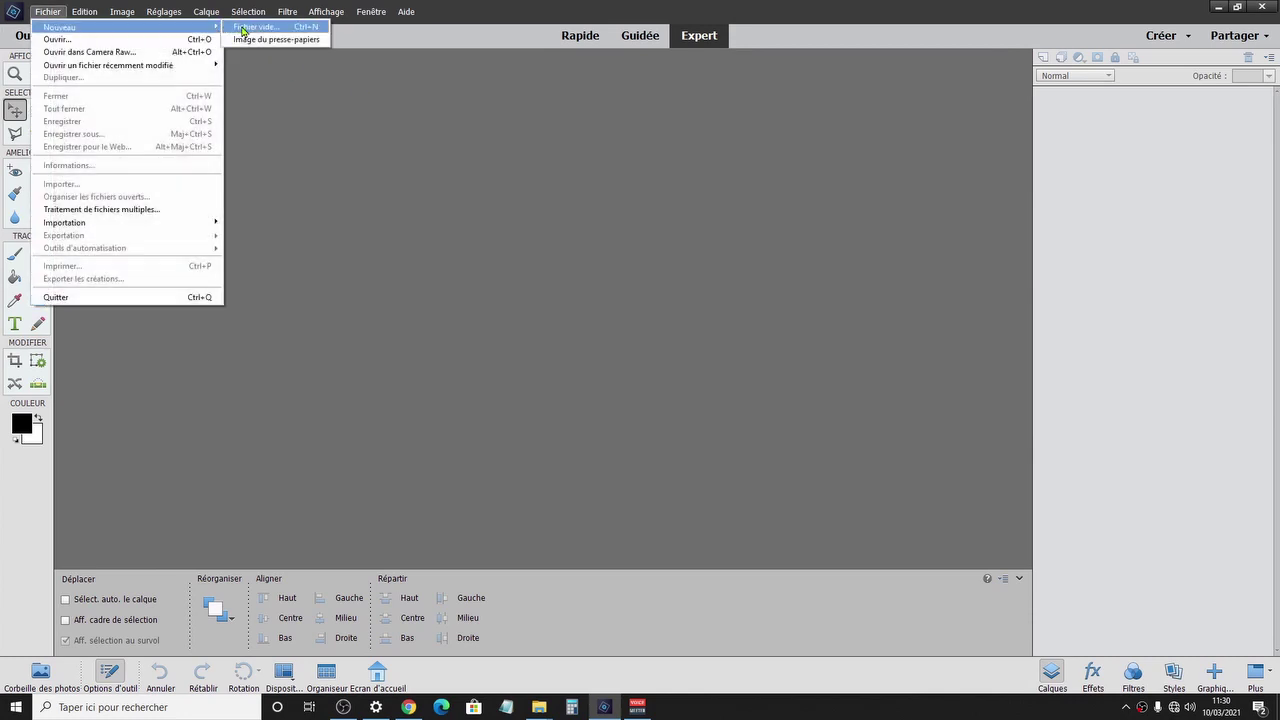
{"action": "left_click", "coordinate": [250, 39]}
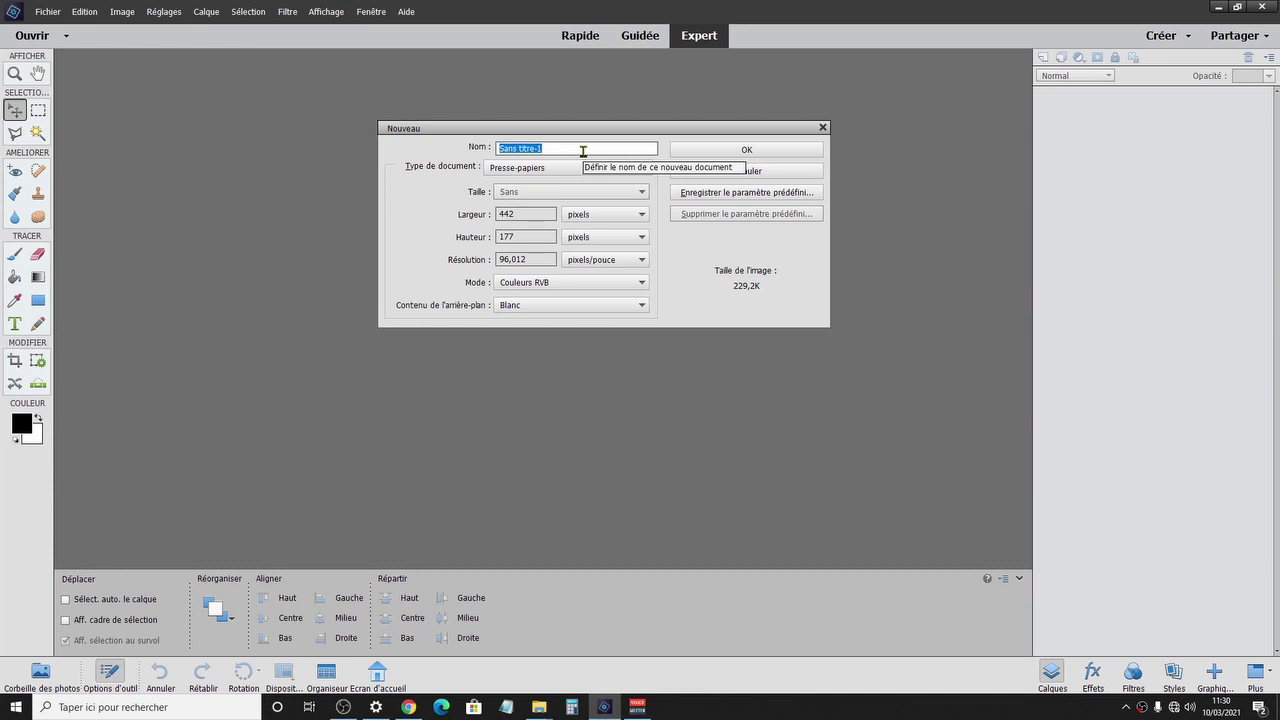
{"action": "type", "text": "seance"}
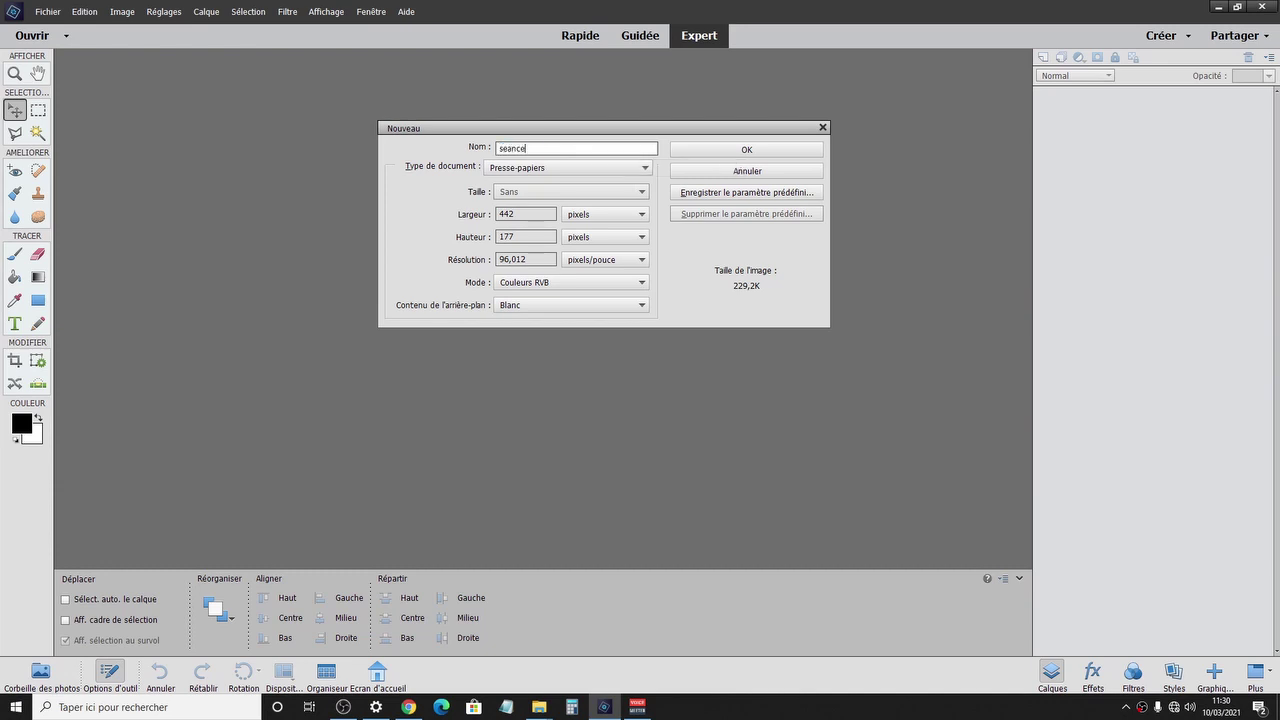
{"action": "type", "text": " police"}
{"action": "left_click", "coordinate": [548, 170]}
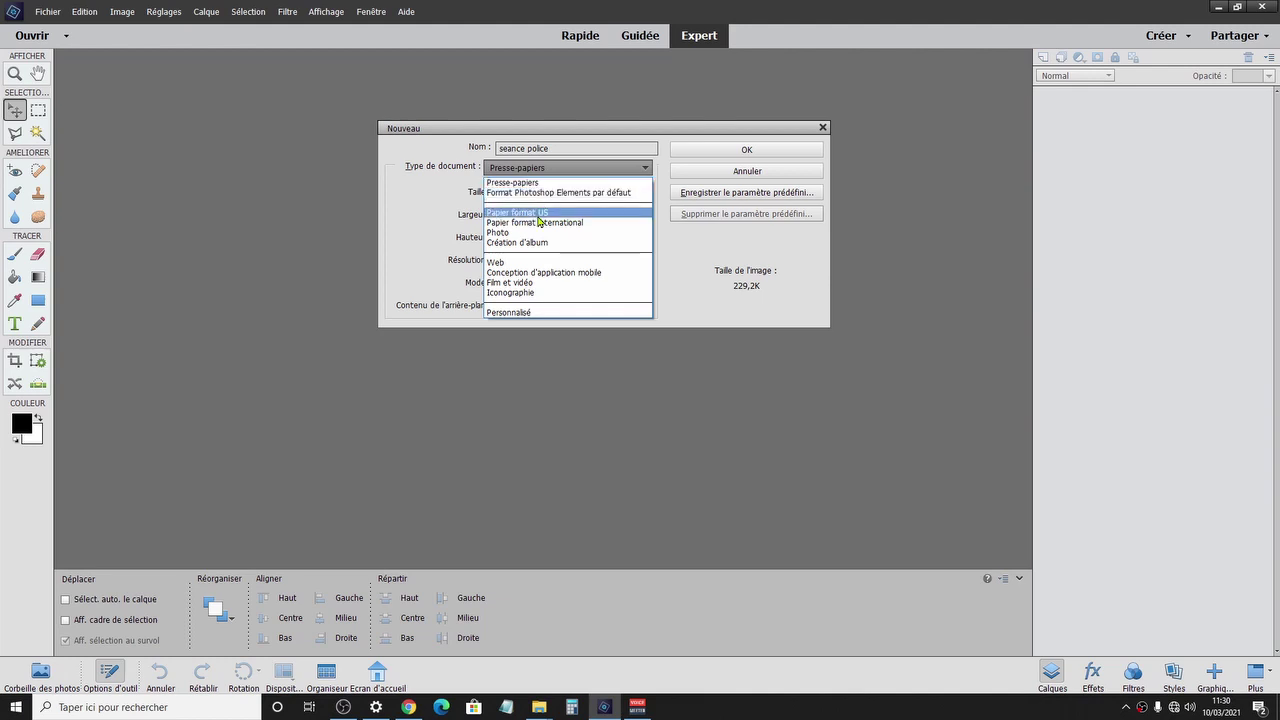
{"action": "left_click", "coordinate": [564, 223]}
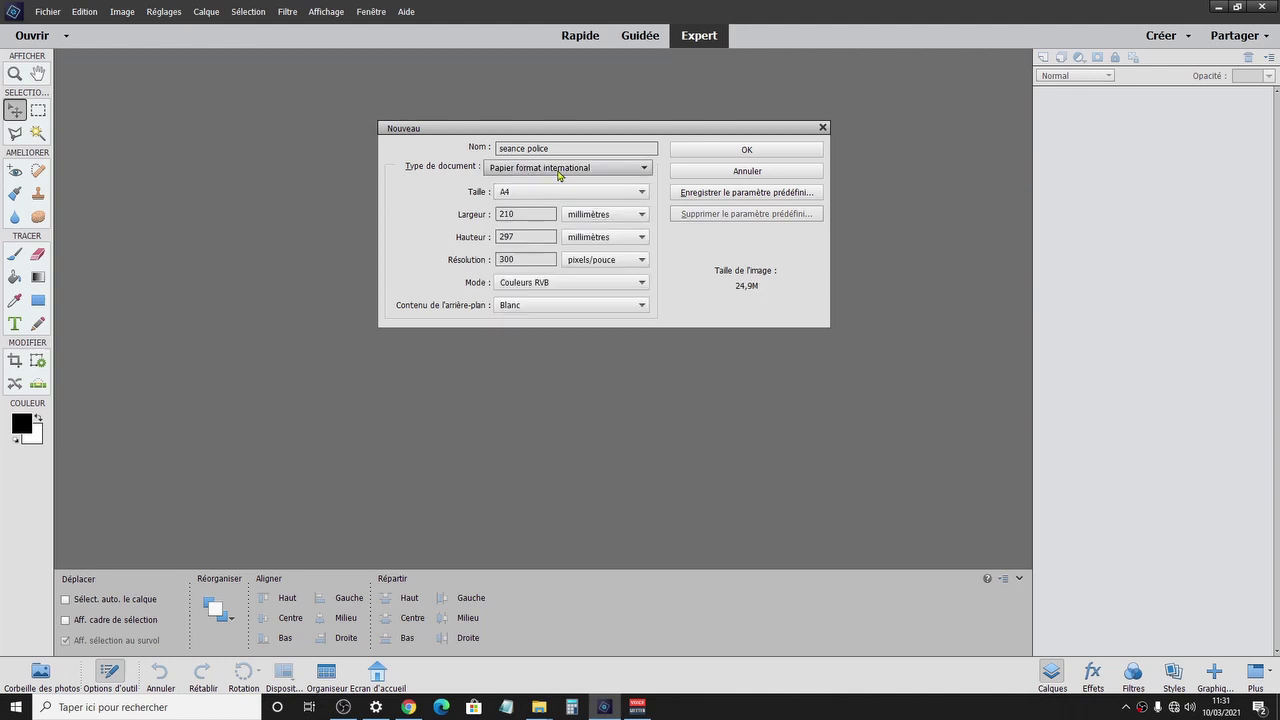
{"action": "left_click", "coordinate": [527, 192]}
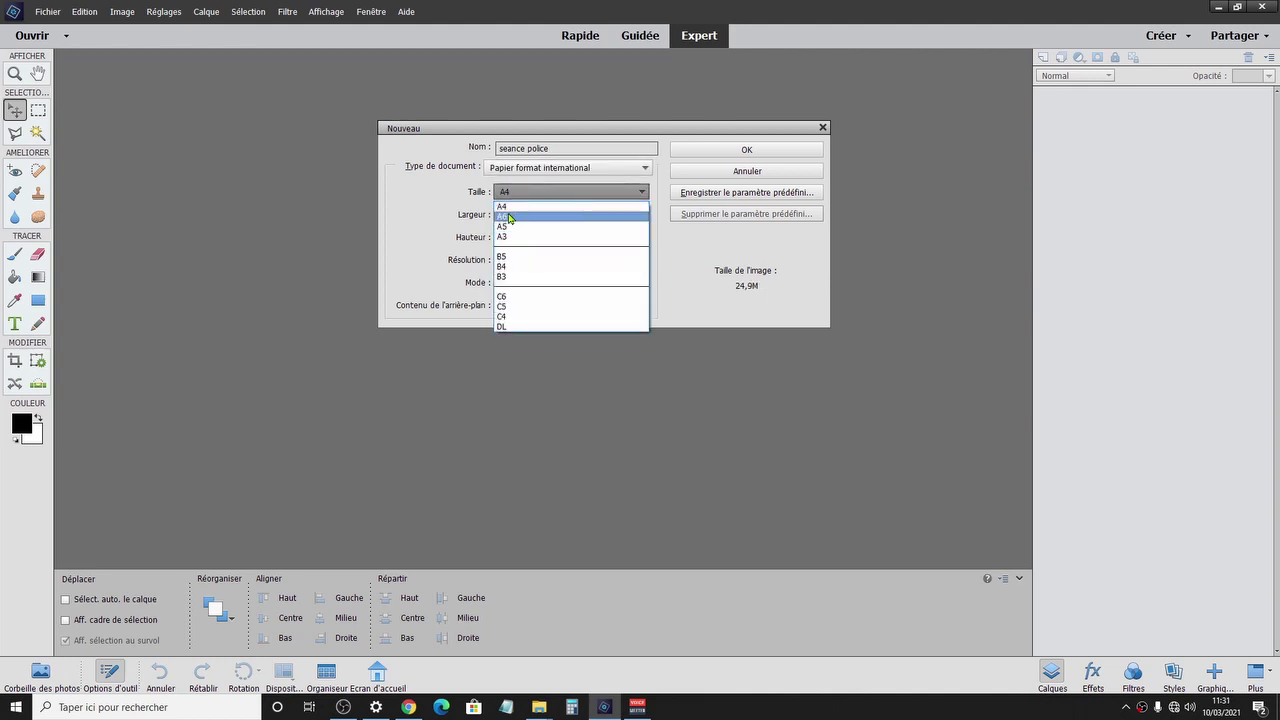
{"action": "left_click", "coordinate": [535, 226]}
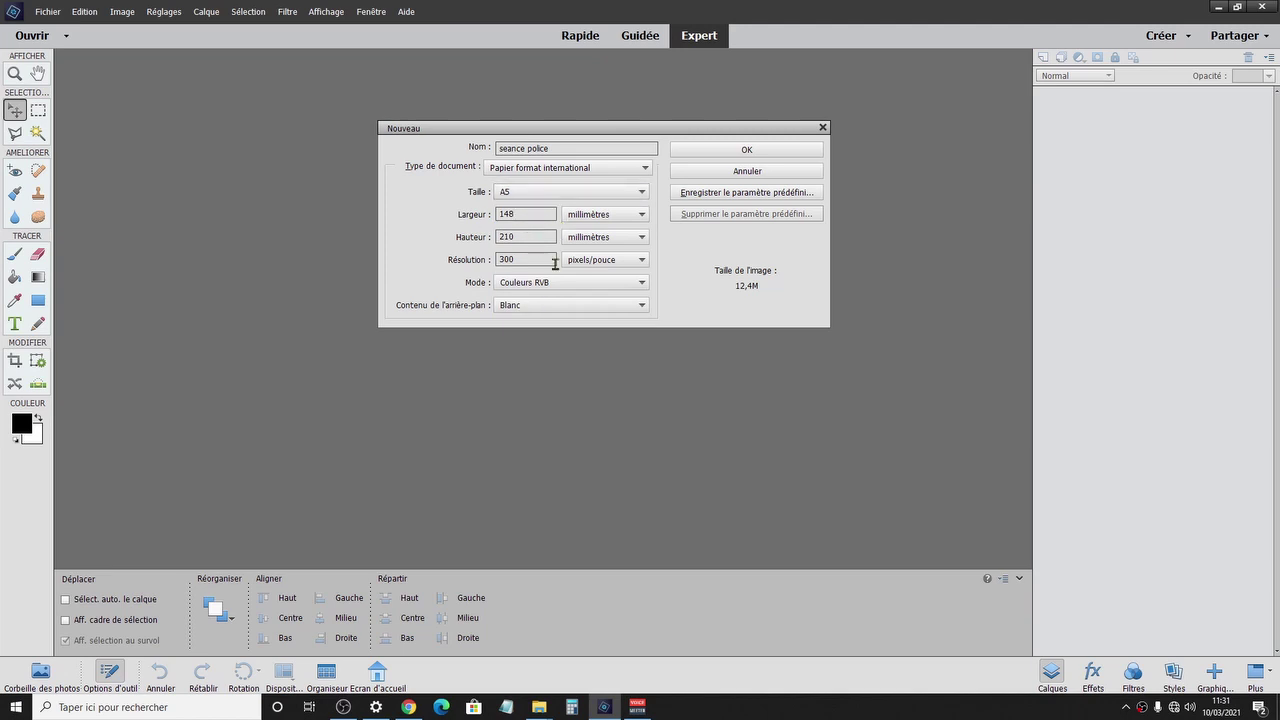
{"action": "left_click", "coordinate": [745, 150]}
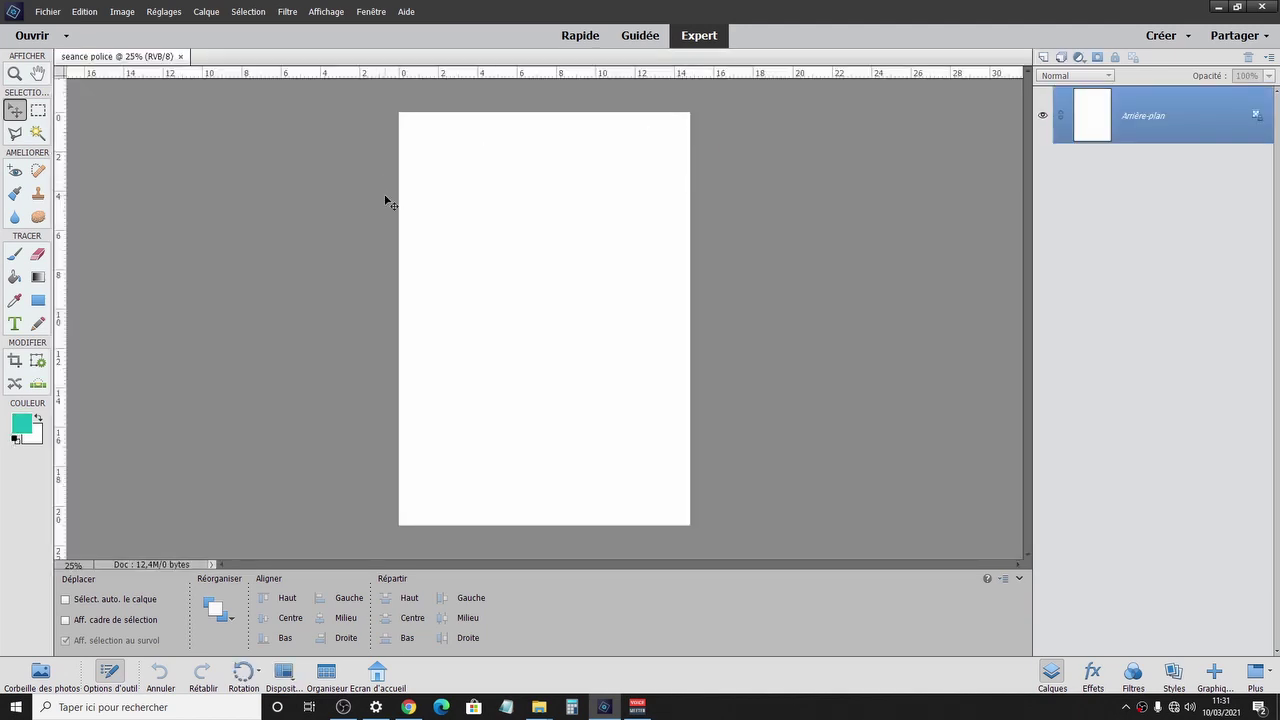
Rotate the page 90° clockwise into landscape and pick the Horizontal Type tool.
{"action": "left_click", "coordinate": [122, 12]}
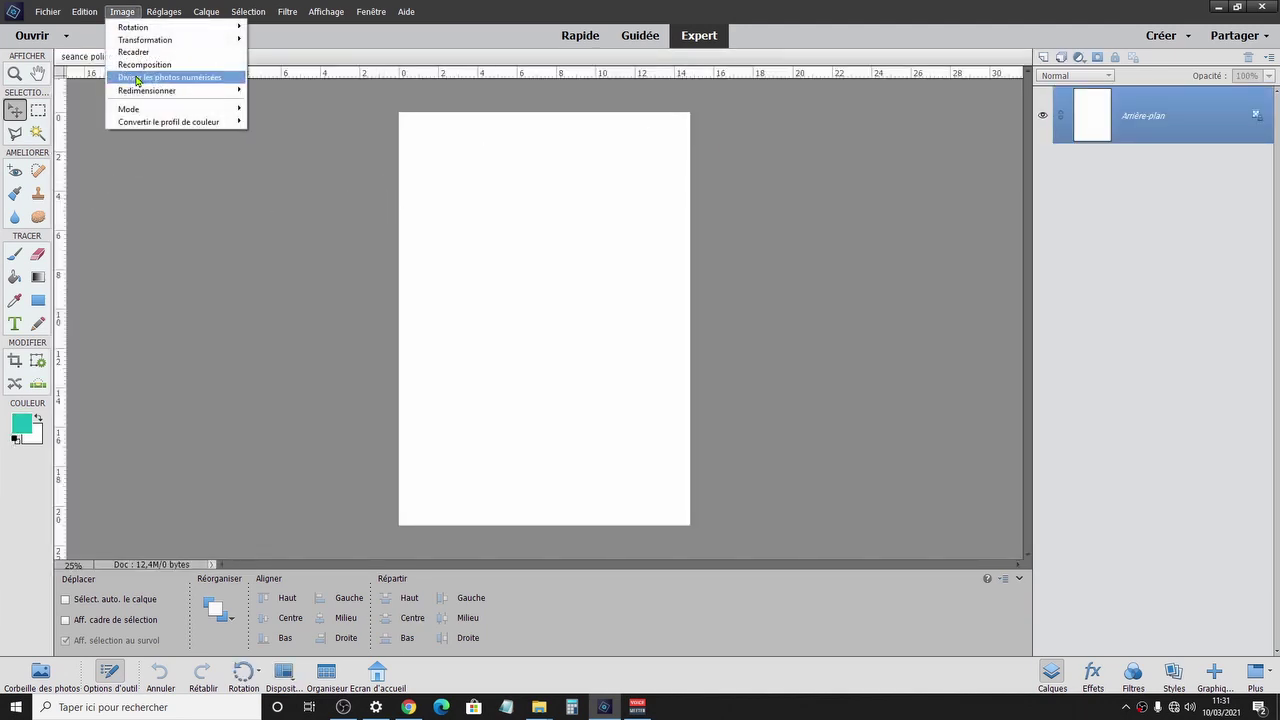
{"action": "mouse_move", "coordinate": [171, 91]}
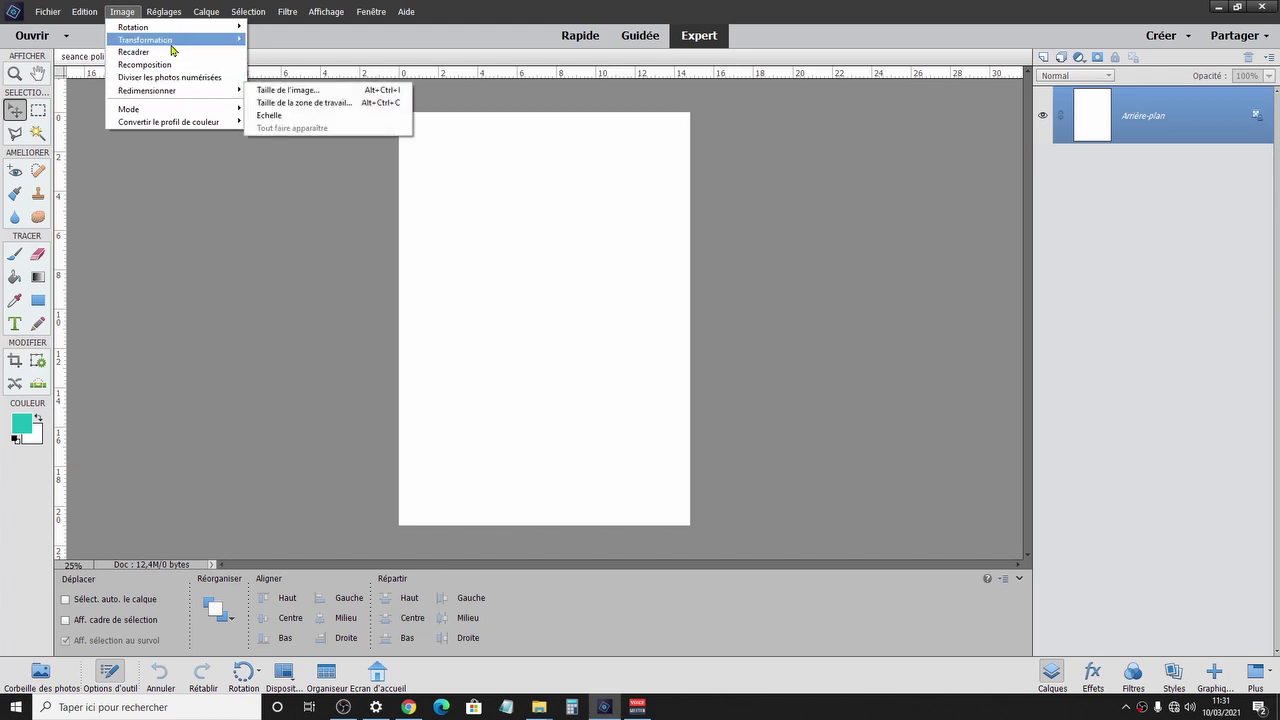
{"action": "mouse_move", "coordinate": [170, 28]}
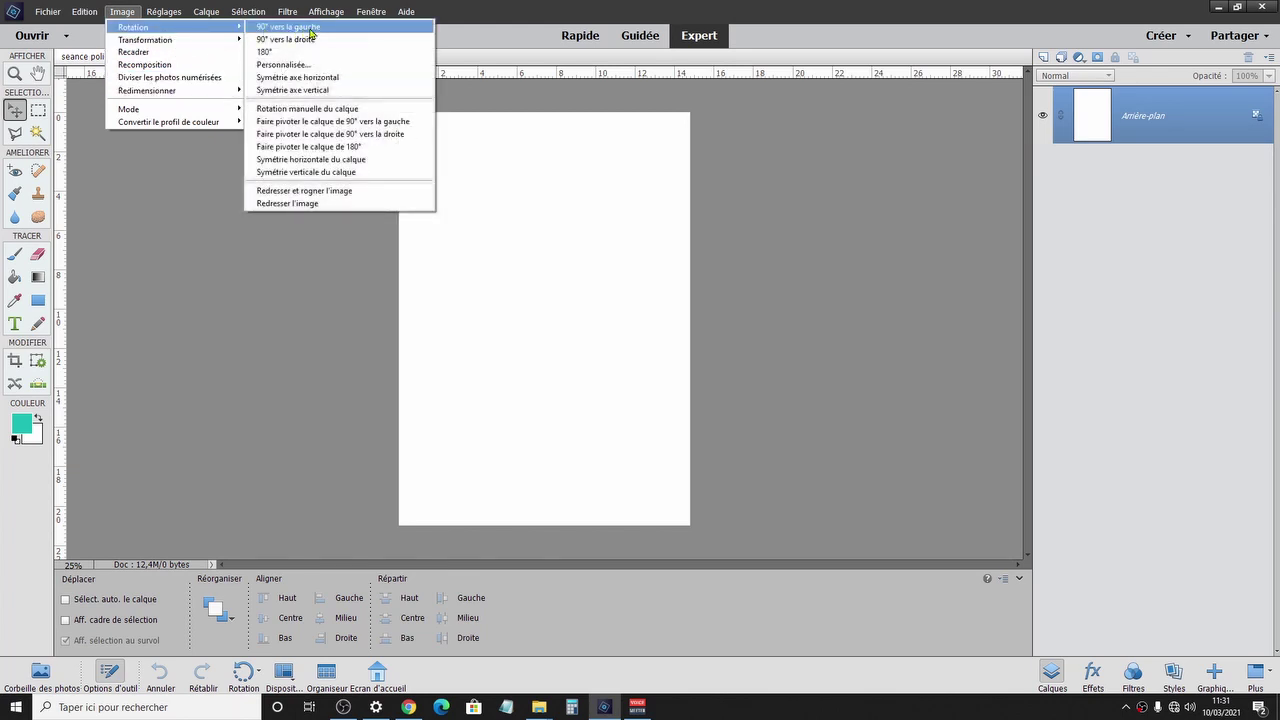
{"action": "left_click", "coordinate": [316, 40]}
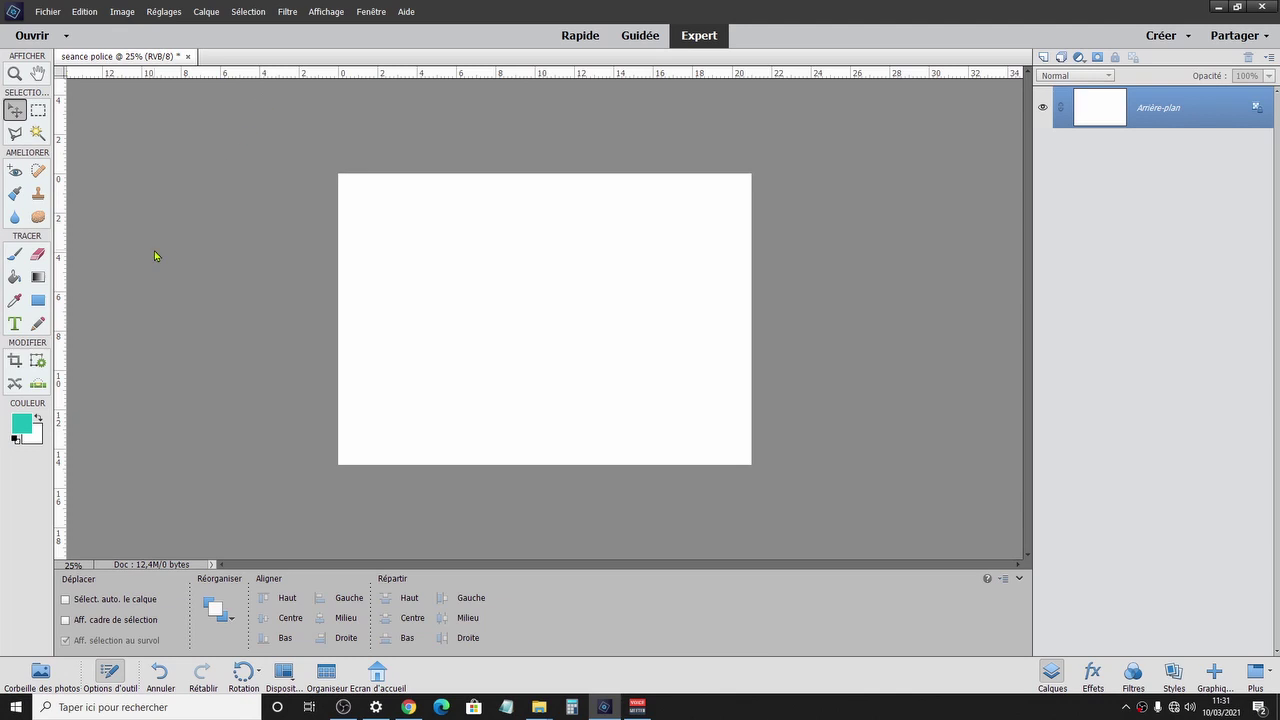
{"action": "left_click", "coordinate": [16, 324]}
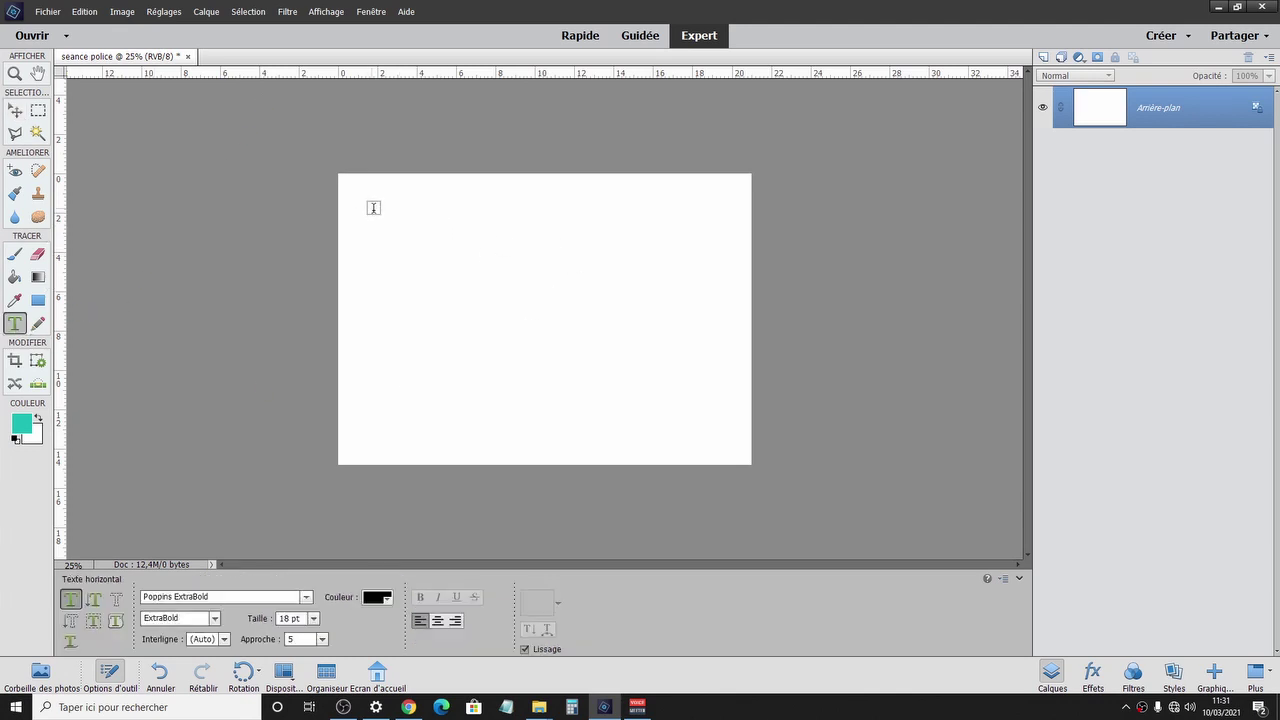
Type 'Un égoïste c'est quelqu'un qui ne pense pas à moi' in a top text box, commit, and reselect it.
{"action": "left_click_drag", "start_coordinate": [371, 207], "coordinate": [720, 409]}
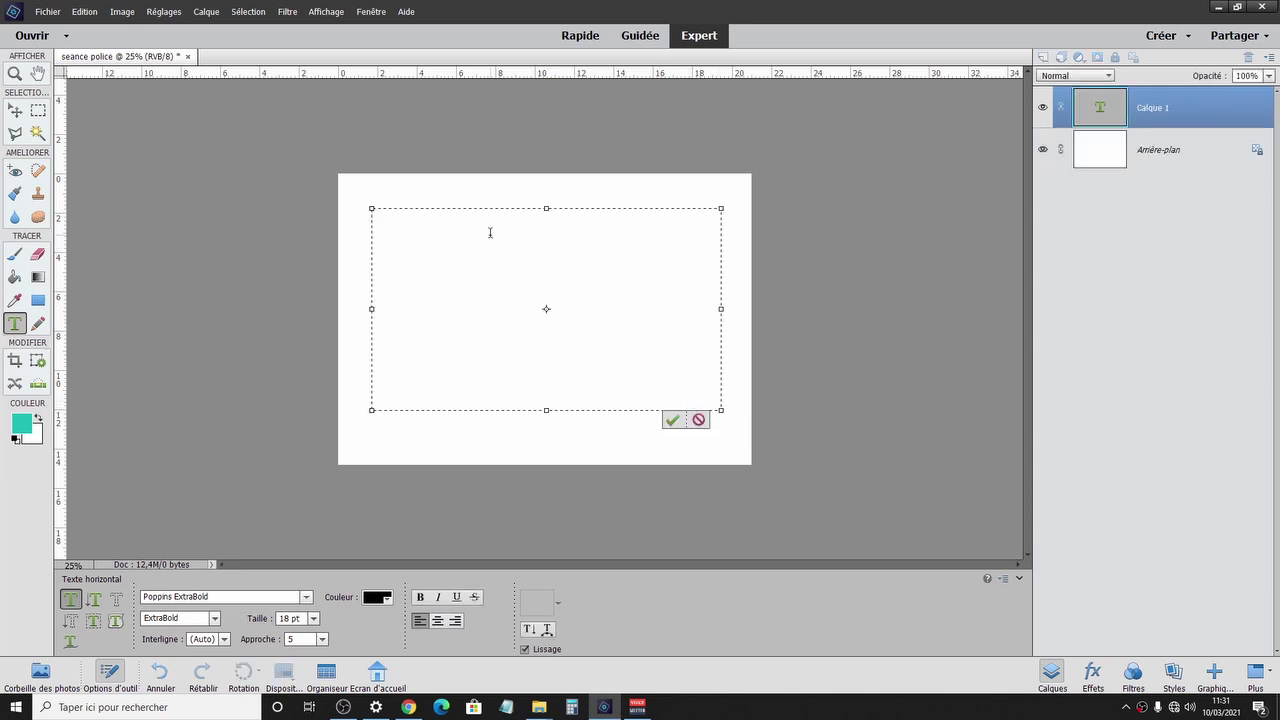
{"action": "type", "text": "U"}
{"action": "type", "text": "n"}
{"action": "type", "text": " eg"}
{"action": "type", "text": "o"}
{"action": "type", "text": "ïste"}
{"action": "type", "text": "c'"}
{"action": "type", "text": "est quelqu'un"}
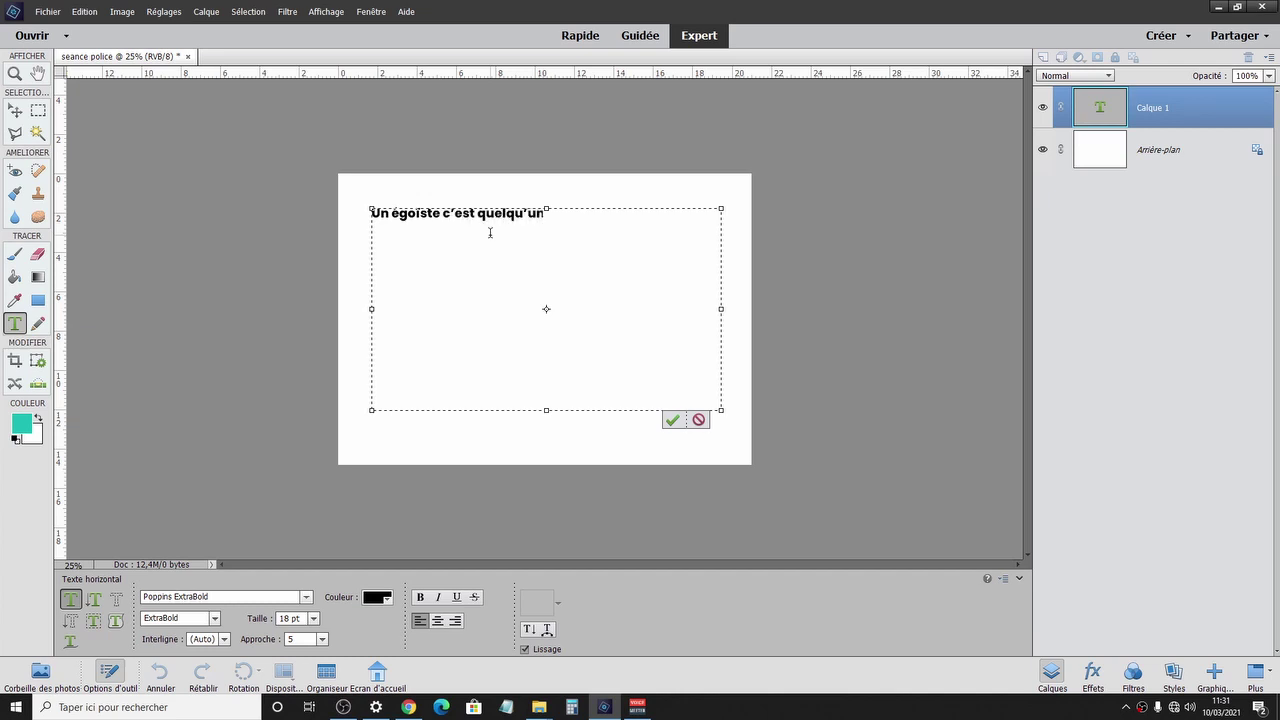
{"action": "type", "text": " qui ne pen"}
{"action": "type", "text": "se pas"}
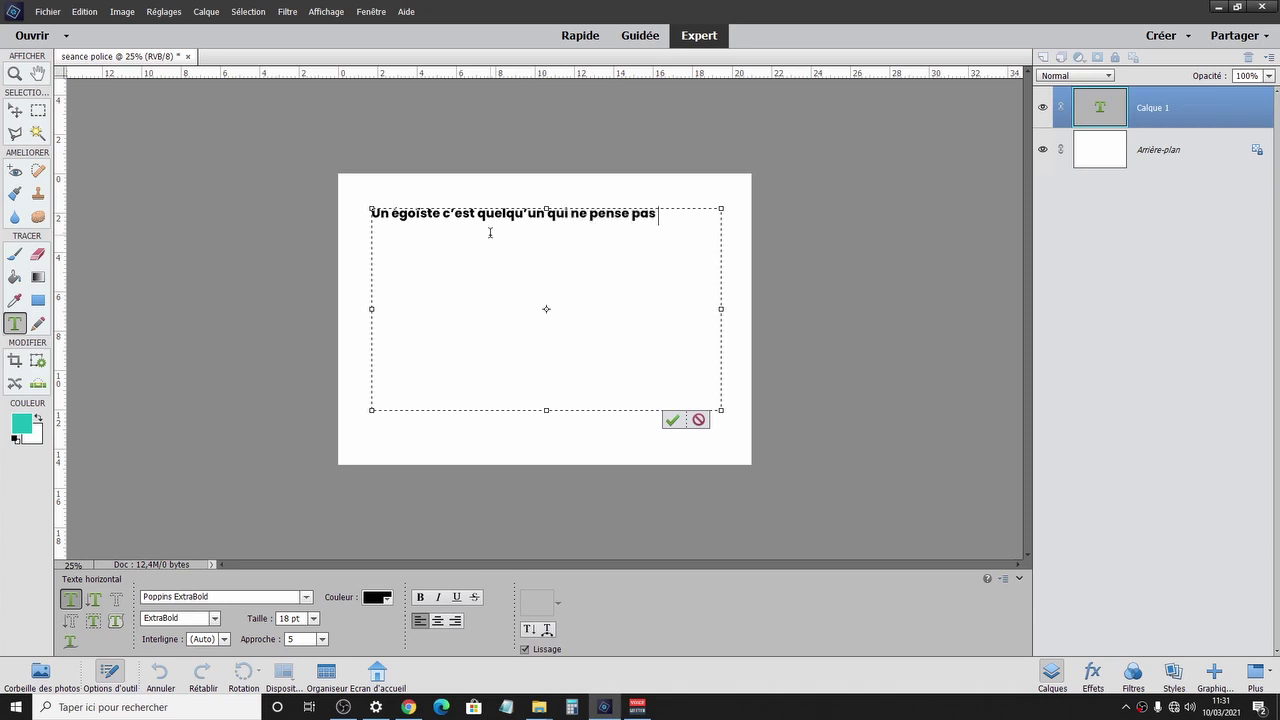
{"action": "type", "text": " à moi"}
{"action": "triple_click", "coordinate": [511, 218]}
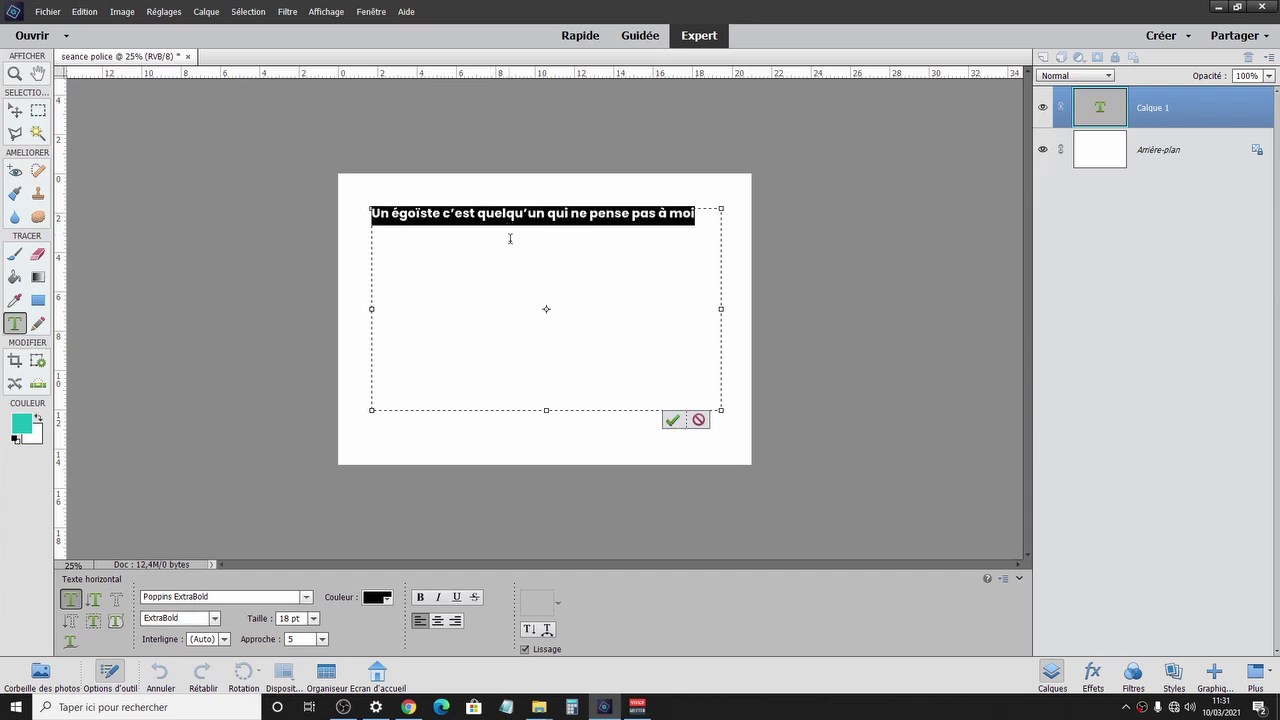
{"action": "left_click", "coordinate": [672, 420]}
{"action": "key", "text": "v"}
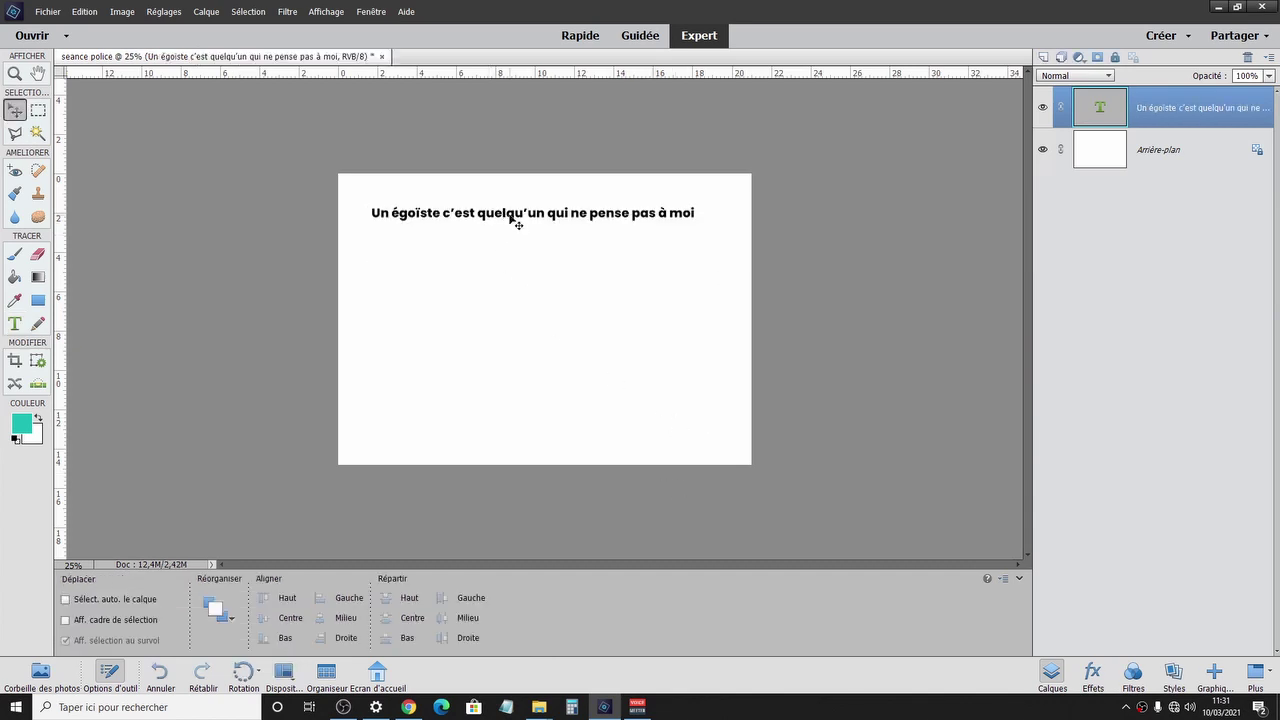
{"action": "double_click", "coordinate": [510, 215]}
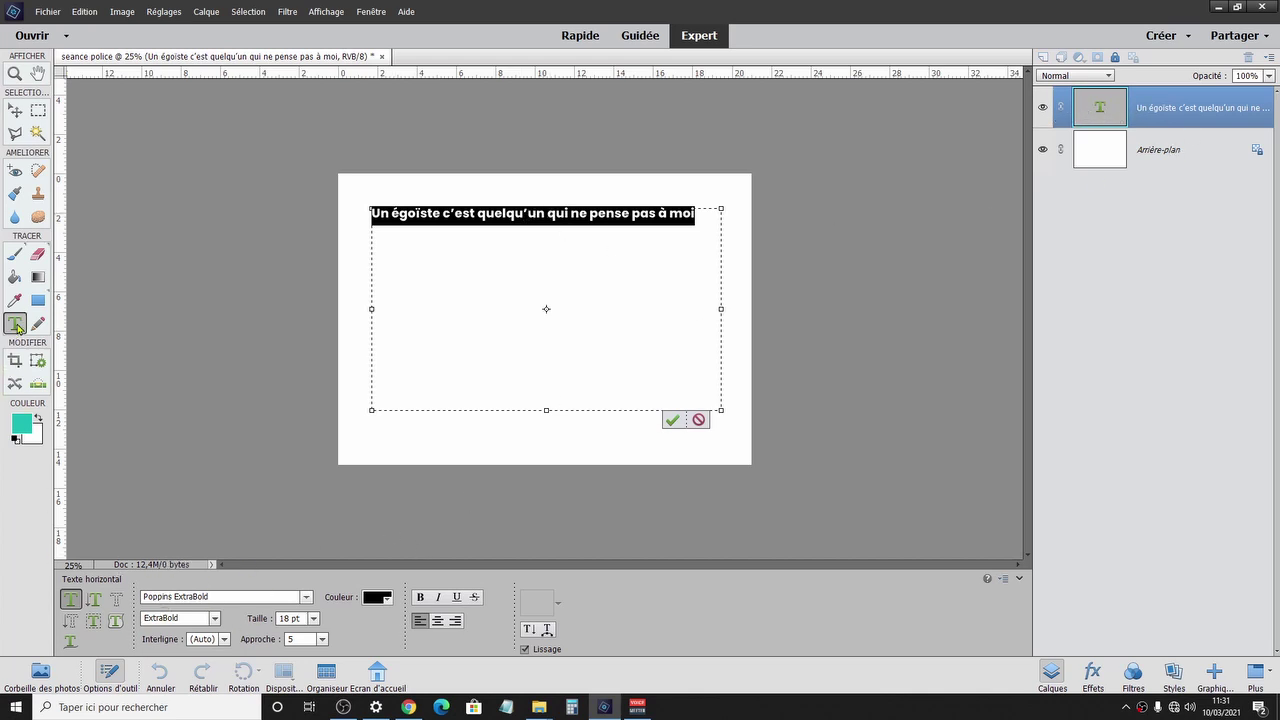
Change the quote's font from Poppins ExtraBold to Nueva Std Bold and commit it.
{"action": "left_click", "coordinate": [229, 596]}
{"action": "left_click_drag", "start_coordinate": [227, 598], "coordinate": [120, 598]}
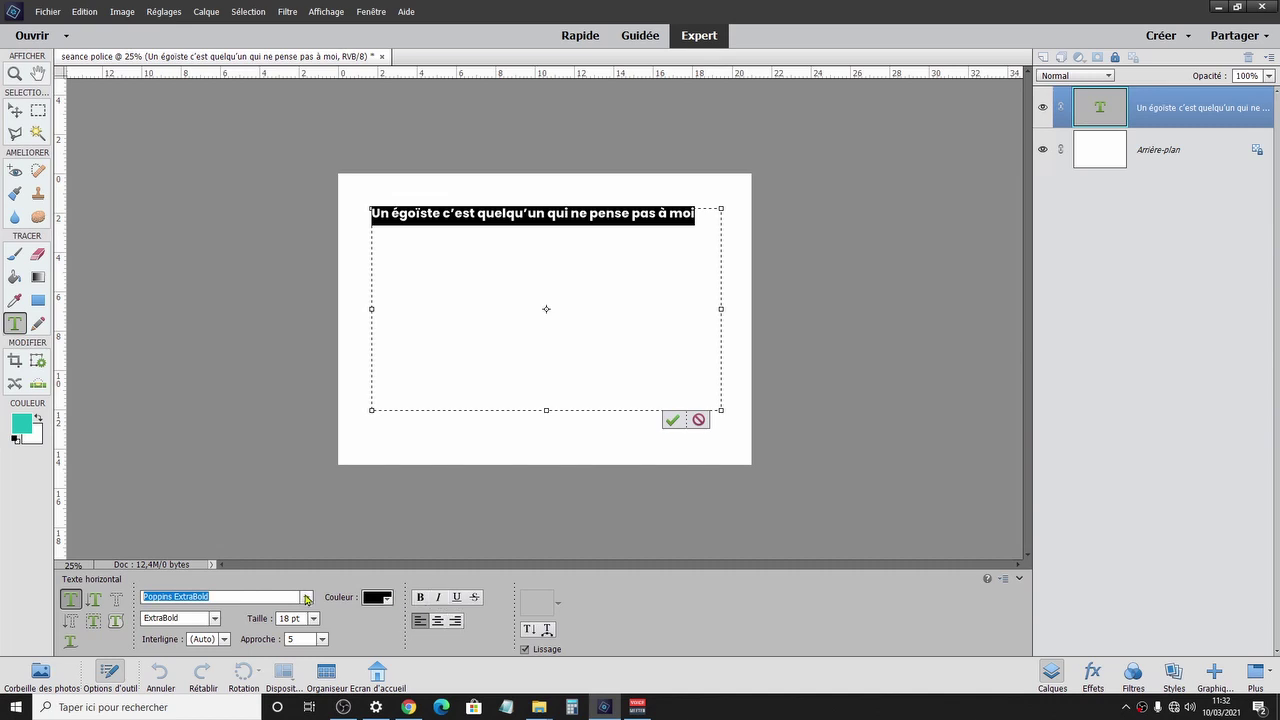
{"action": "left_click", "coordinate": [307, 598]}
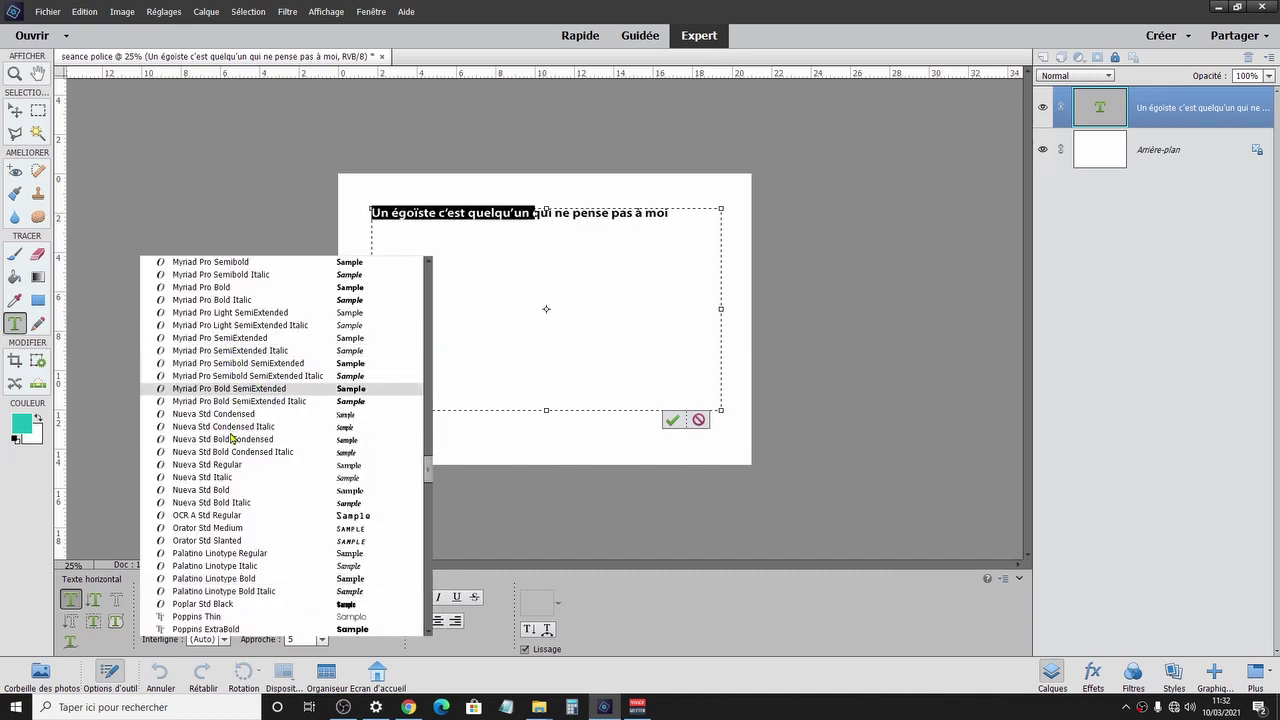
{"action": "scroll", "coordinate": [215, 408], "scroll_direction": "down", "scroll_amount": 2}
{"action": "left_click", "coordinate": [210, 404]}
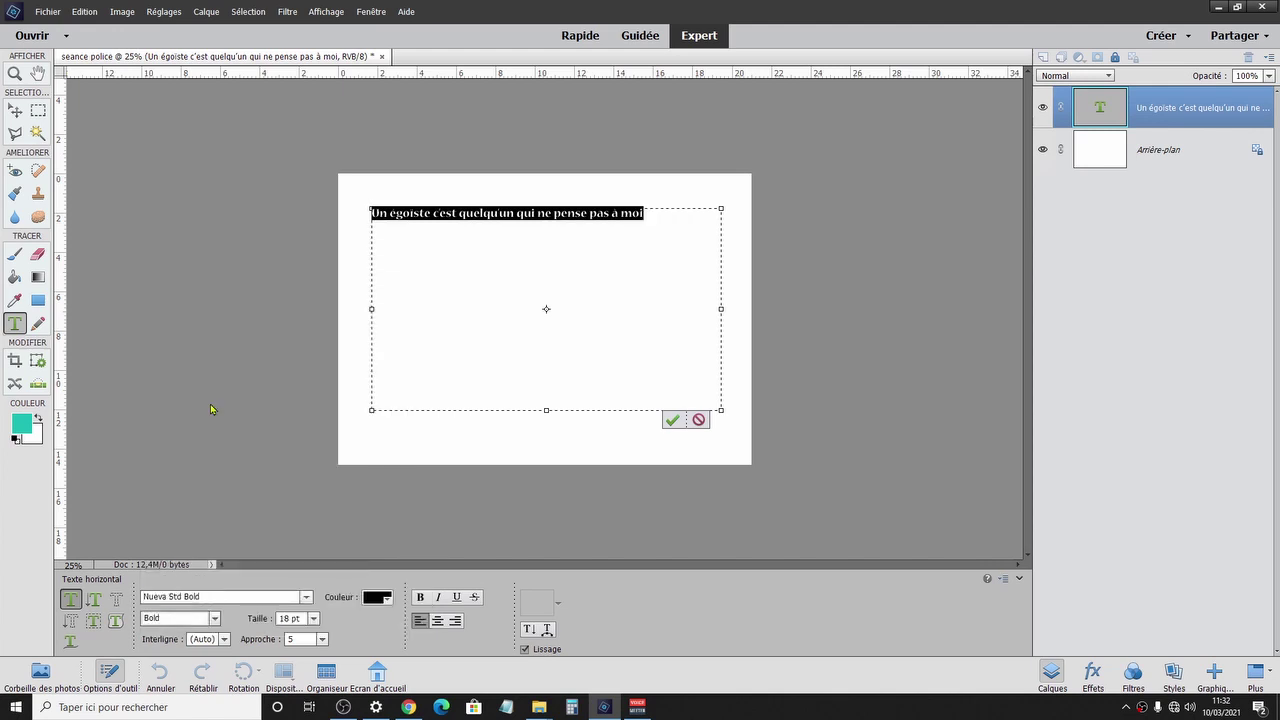
{"action": "left_click", "coordinate": [672, 420]}
{"action": "key", "text": "v"}
Zoom in twice on the quote to inspect the new font.
{"action": "key", "text": "ctrl+plus"}
{"action": "key", "text": "ctrl+plus"}
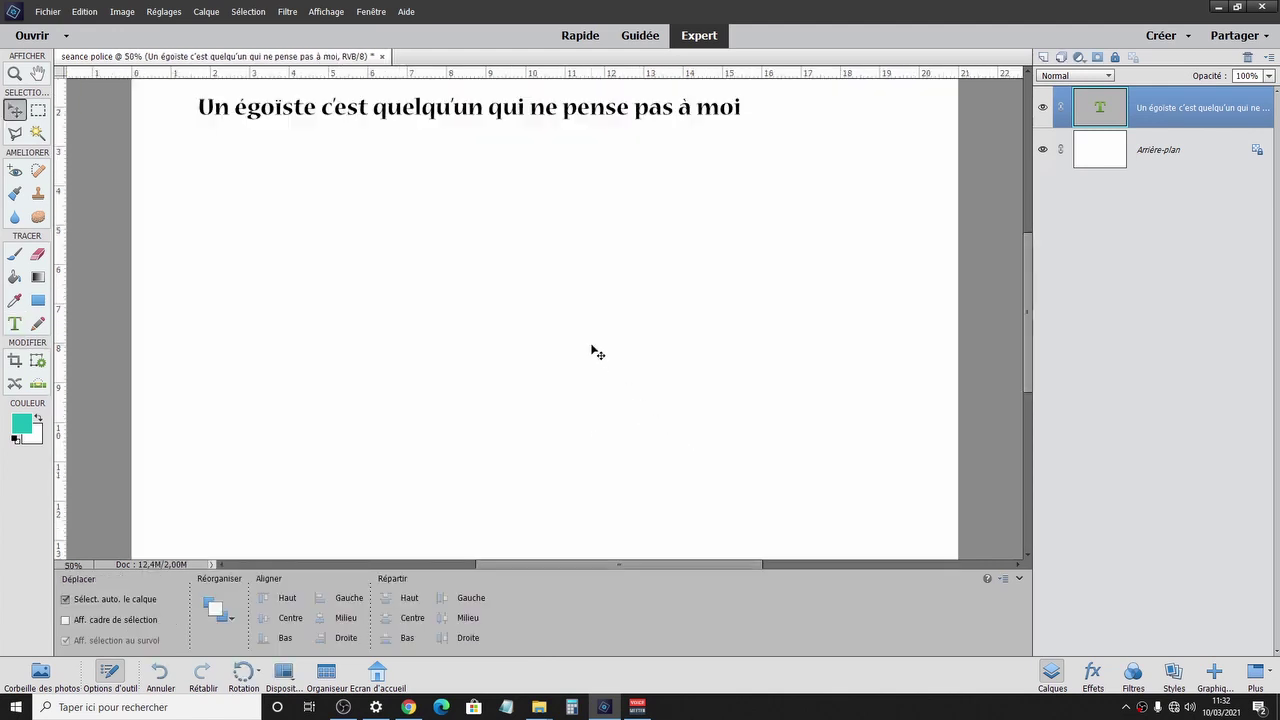
{"action": "key", "text": "ctrl+plus"}
{"action": "scroll", "coordinate": [596, 352], "scroll_direction": "up", "scroll_amount": 2}
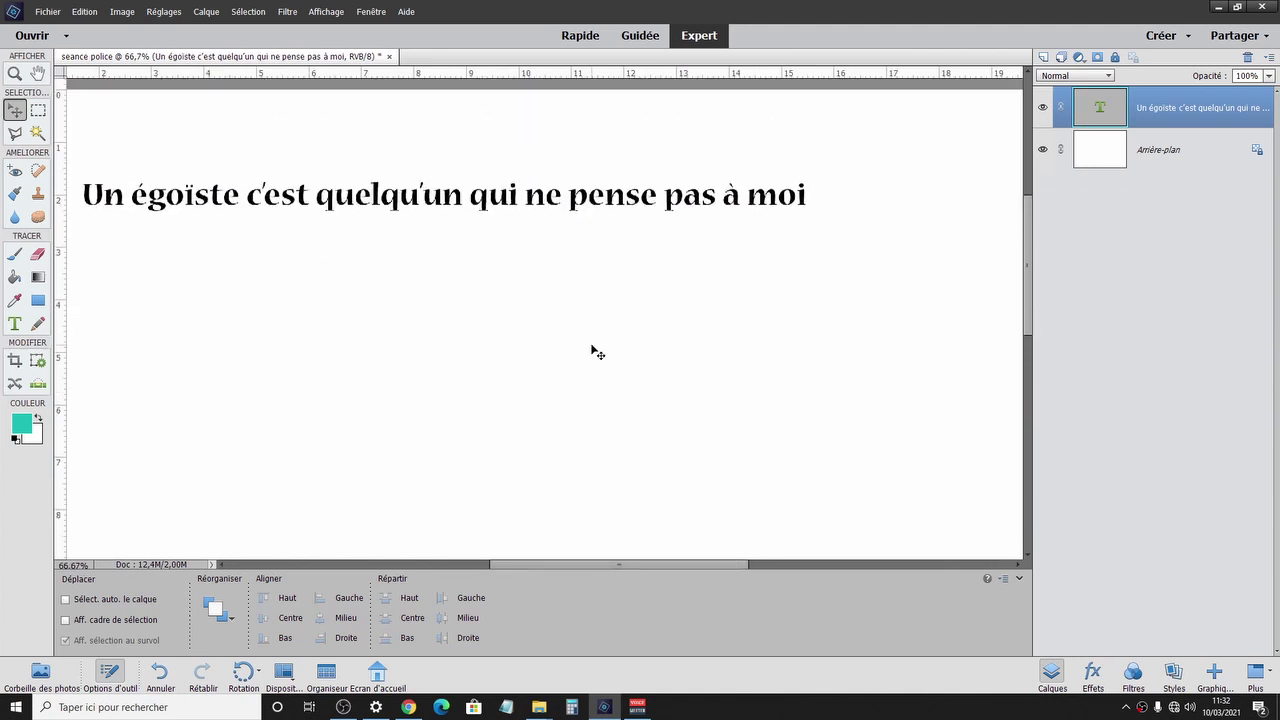
{"action": "scroll", "coordinate": [596, 352], "scroll_direction": "up", "scroll_amount": 1}
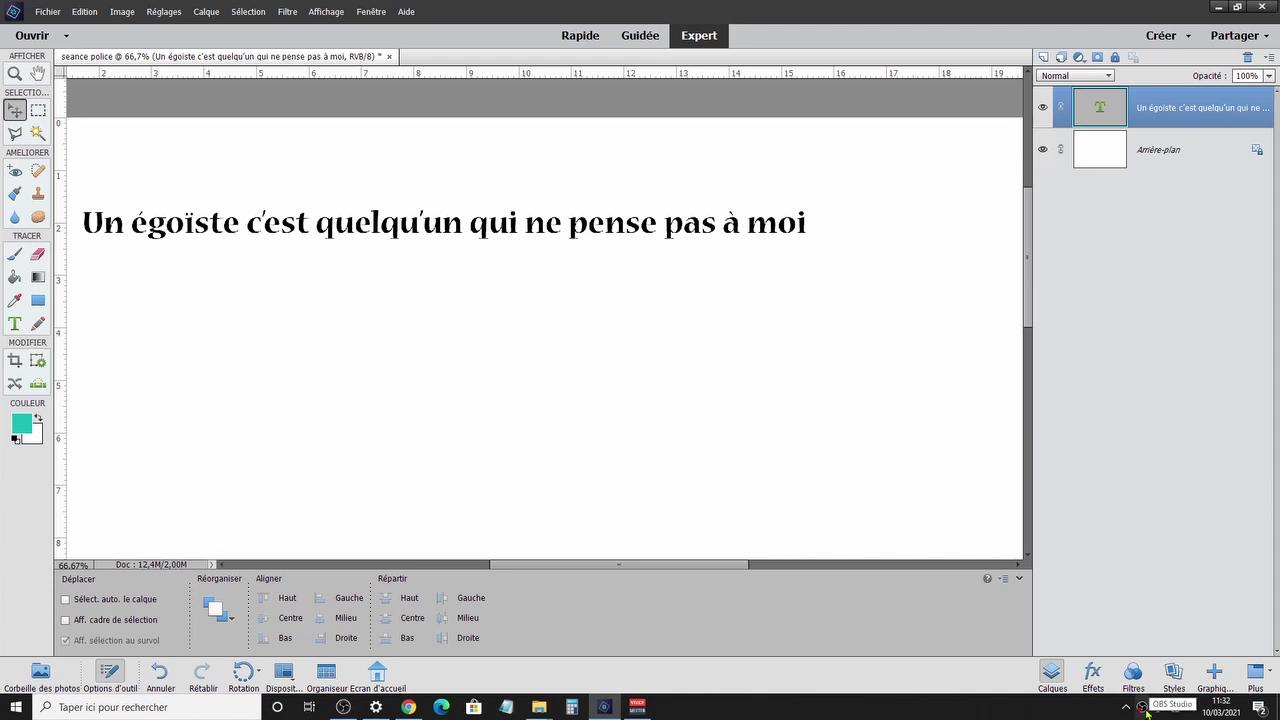
Step the quote through Nueva Std Bold Italic, Orator Std Medium and Palatino Linotype to Palatino Linotype Bold.
{"action": "double_click", "coordinate": [577, 229]}
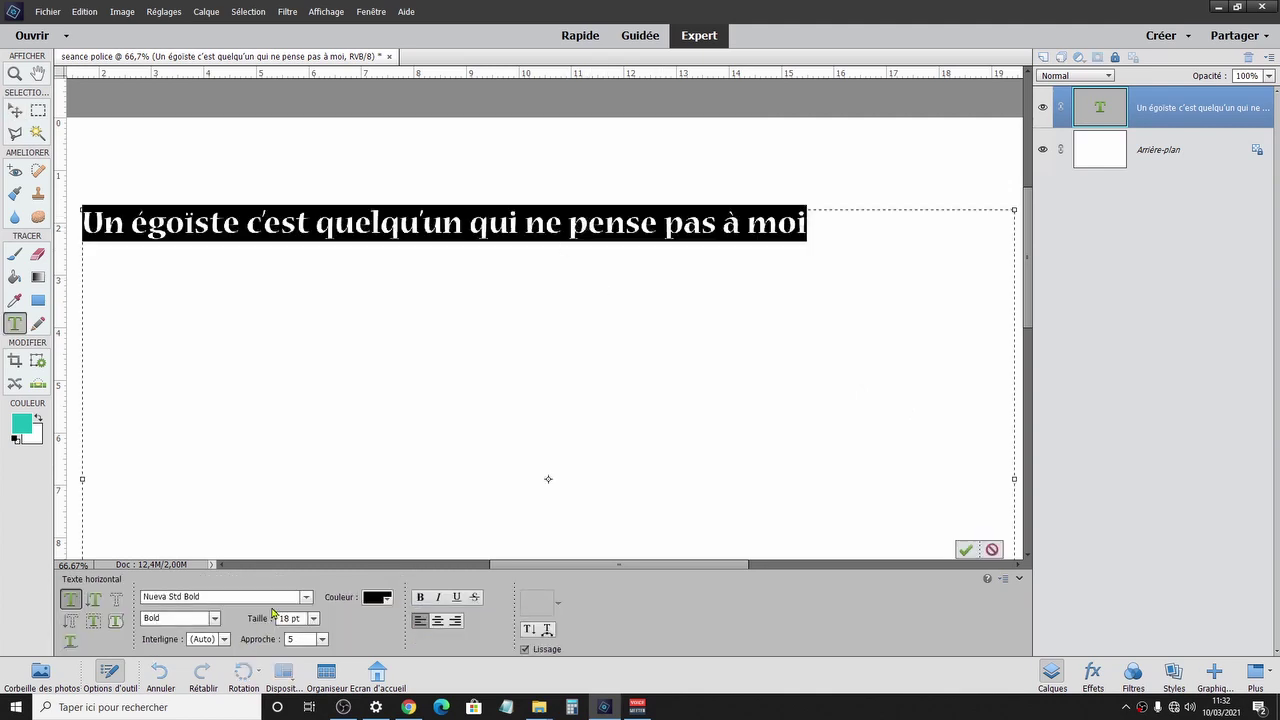
{"action": "left_click", "coordinate": [306, 598]}
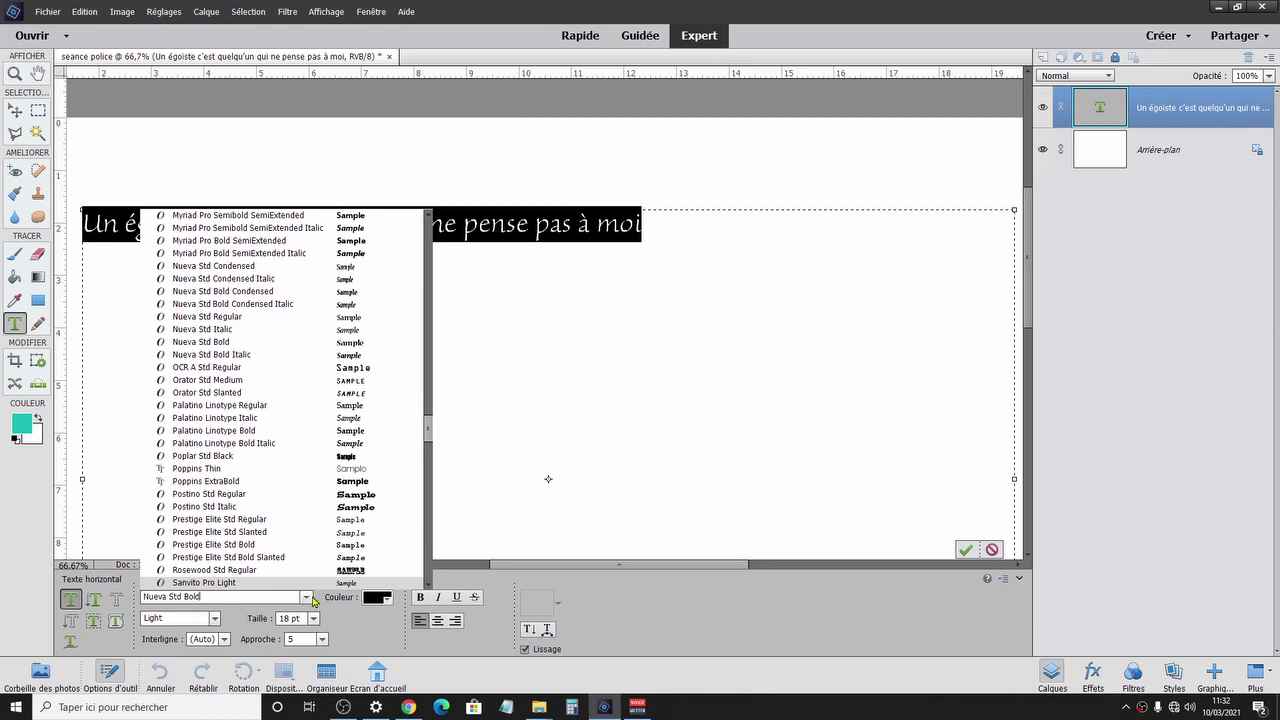
{"action": "key", "text": "Return"}
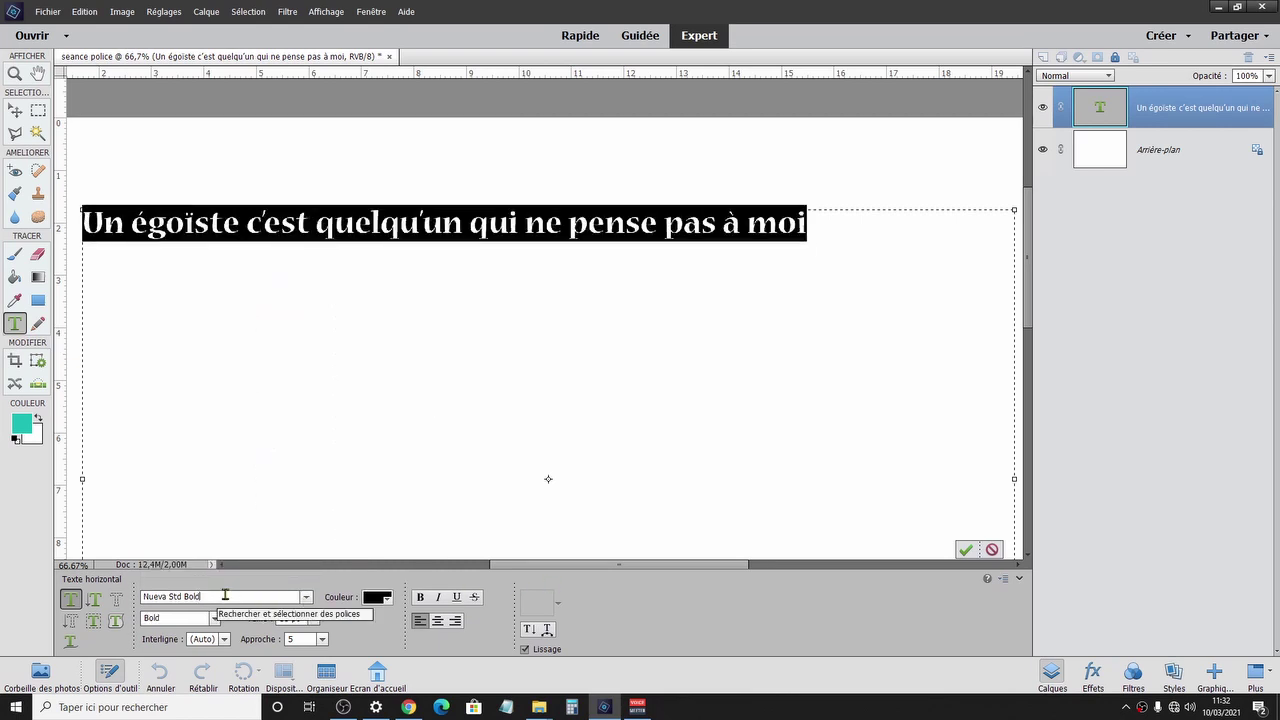
{"action": "key", "text": "Down"}
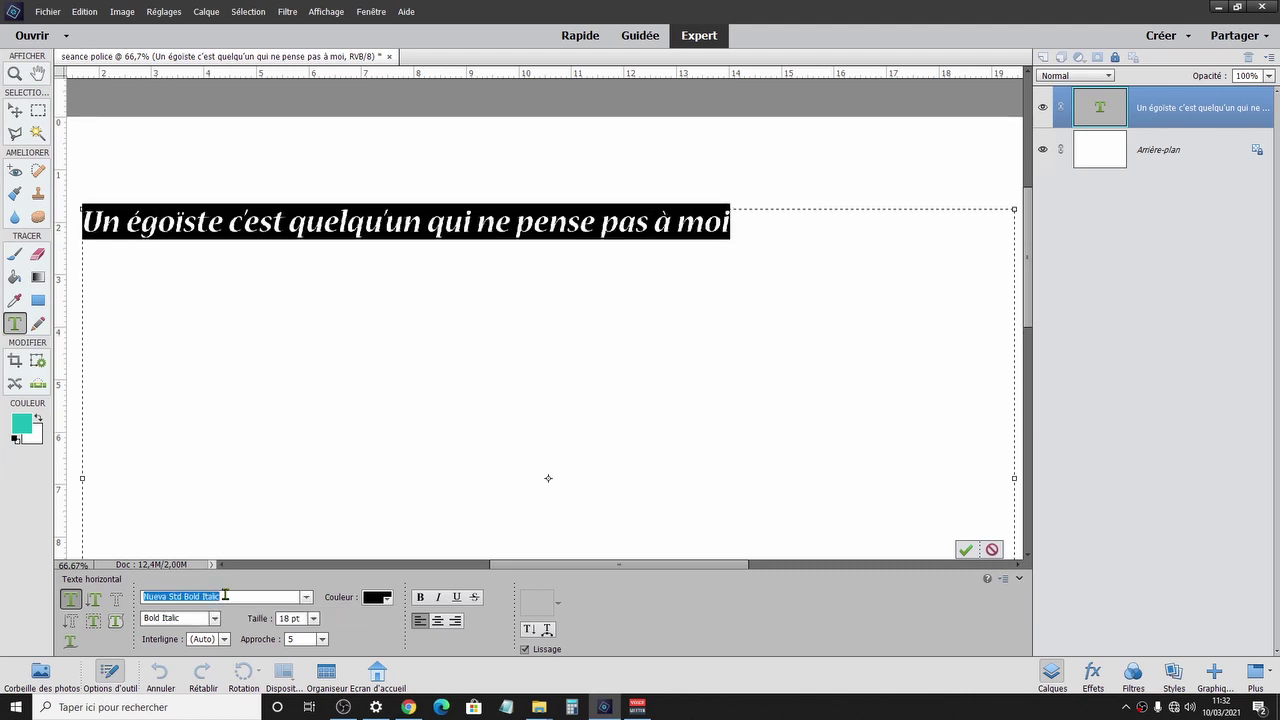
{"action": "key", "text": "Down"}
{"action": "key", "text": "Down"}
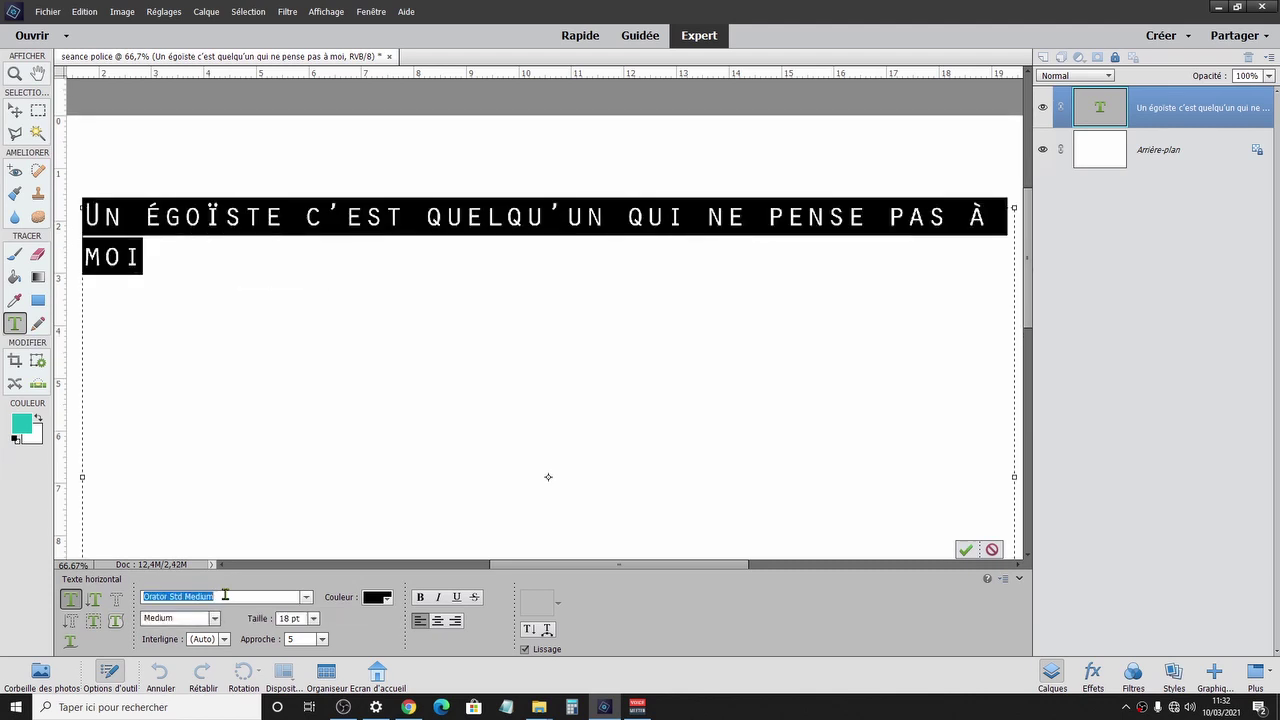
{"action": "key", "text": "Down"}
{"action": "key", "text": "Down"}
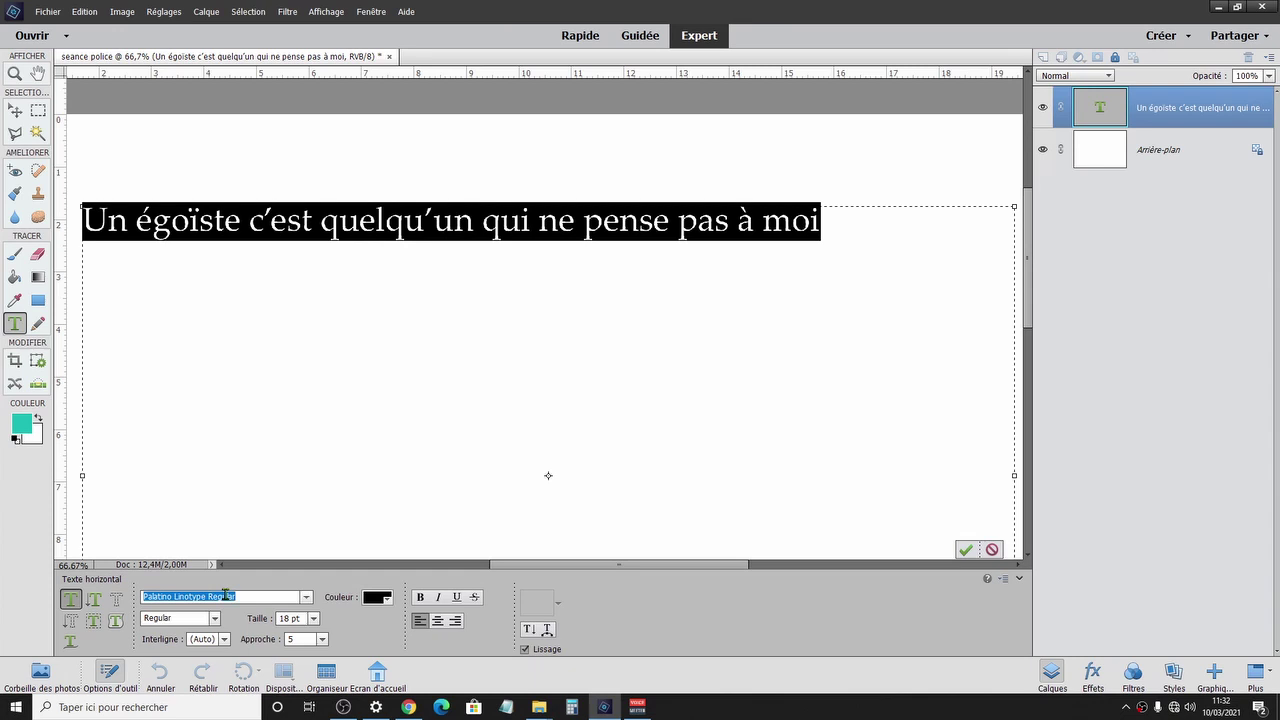
{"action": "key", "text": "Down"}
{"action": "key", "text": "Down"}
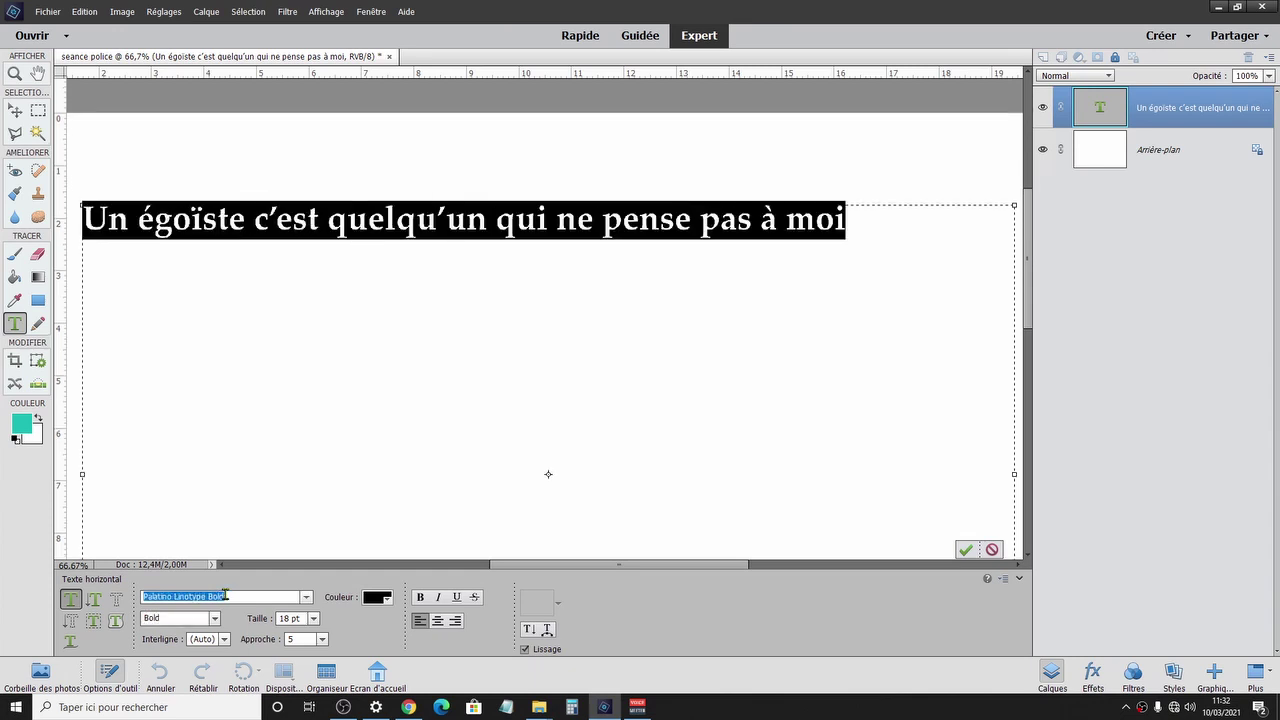
{"action": "key", "text": "Down"}
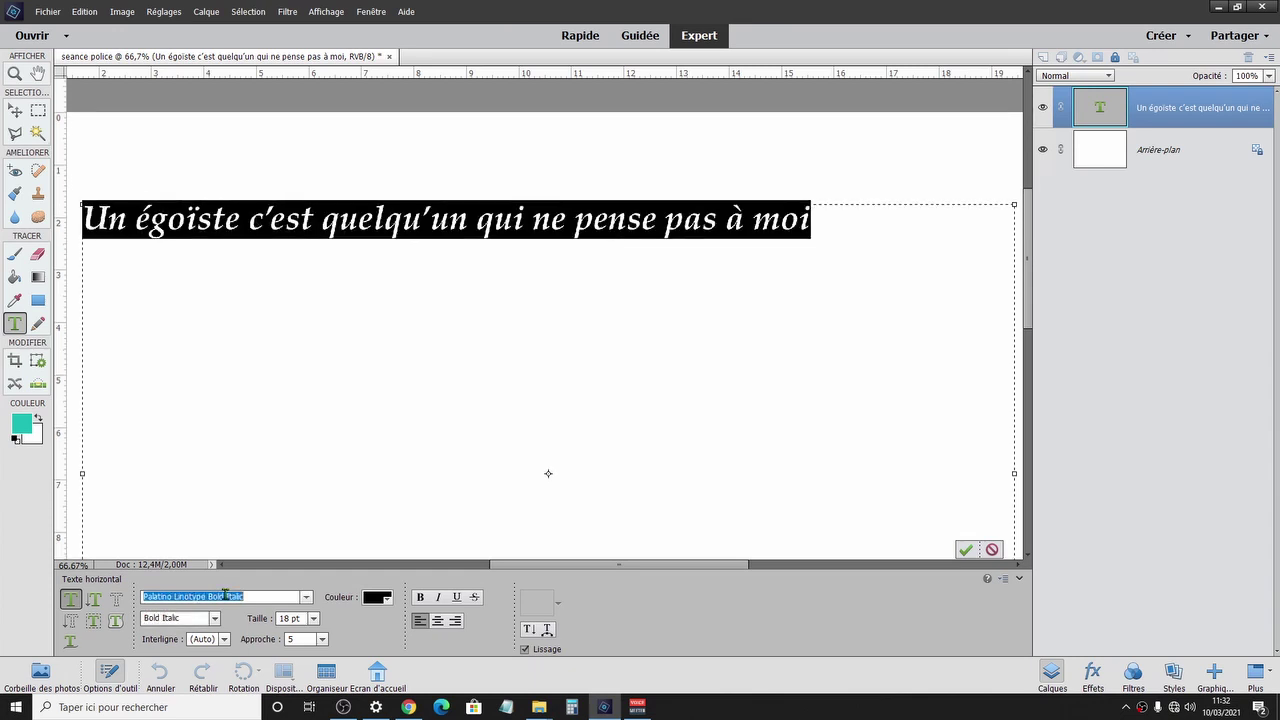
Preview Sanvito Pro Light and Arial Black on the quote by searching 'a' and 'arial'.
{"action": "type", "text": "a"}
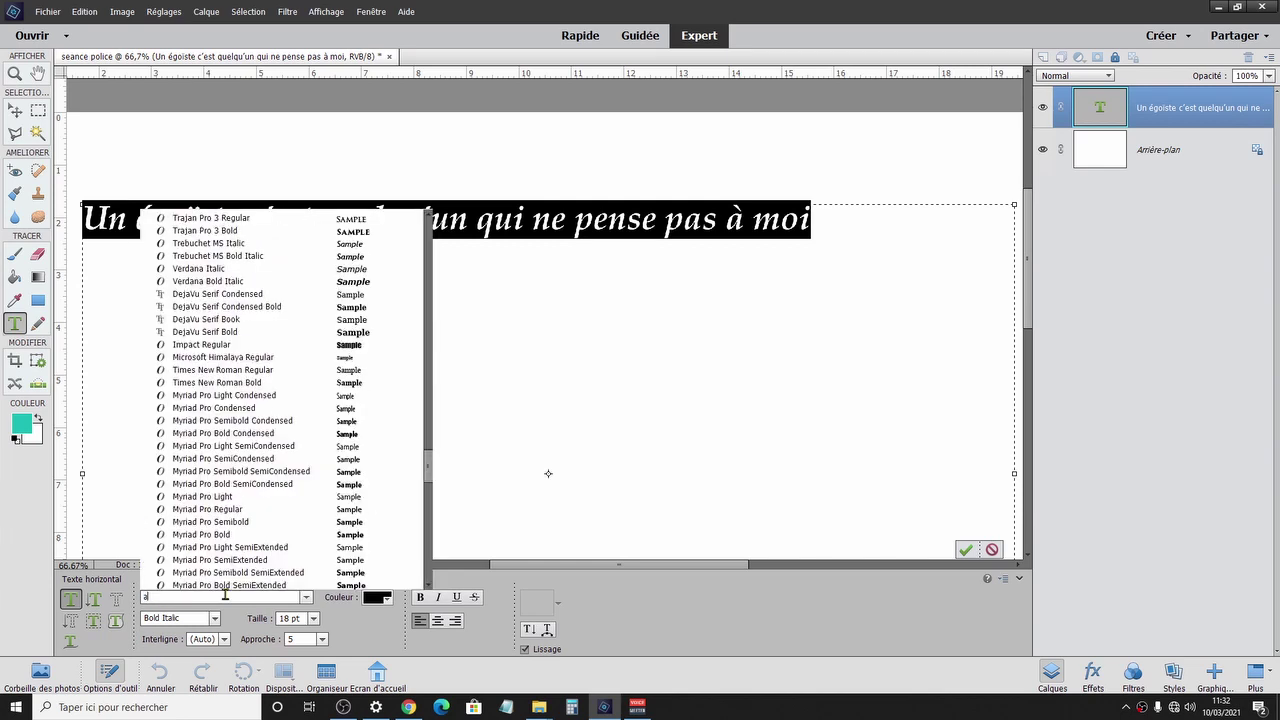
{"action": "key", "text": "Down"}
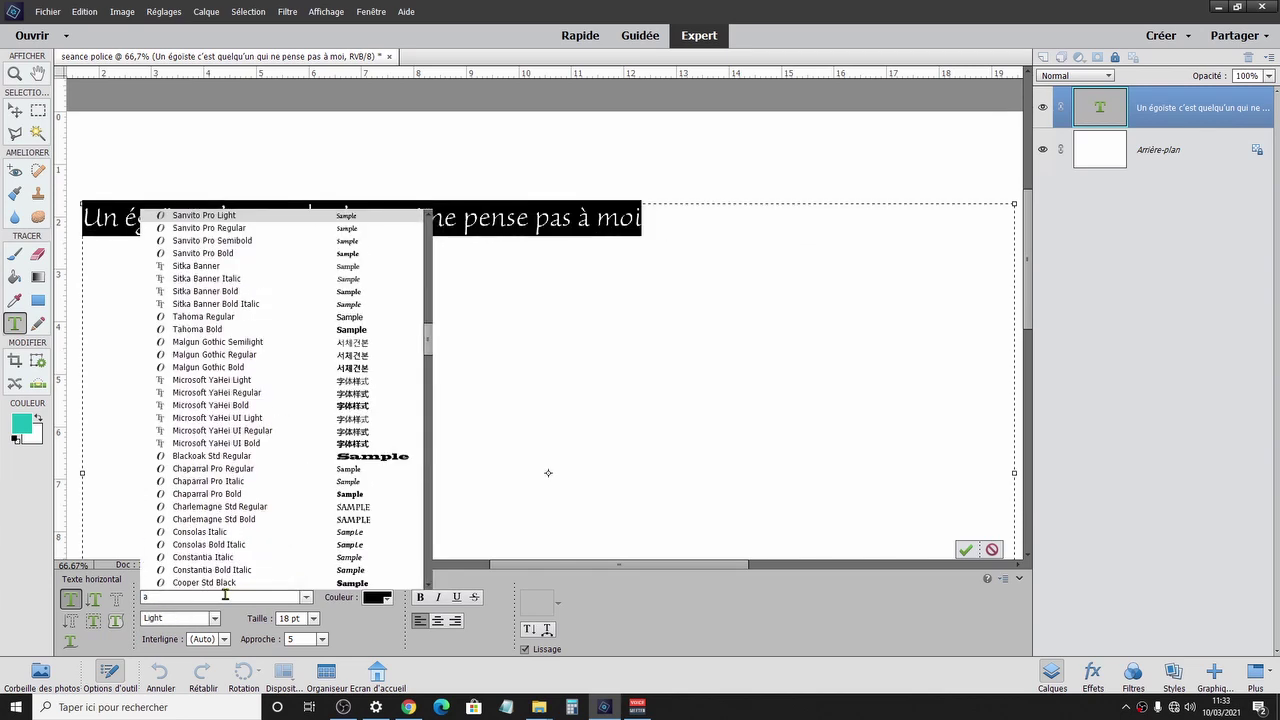
{"action": "type", "text": "rial"}
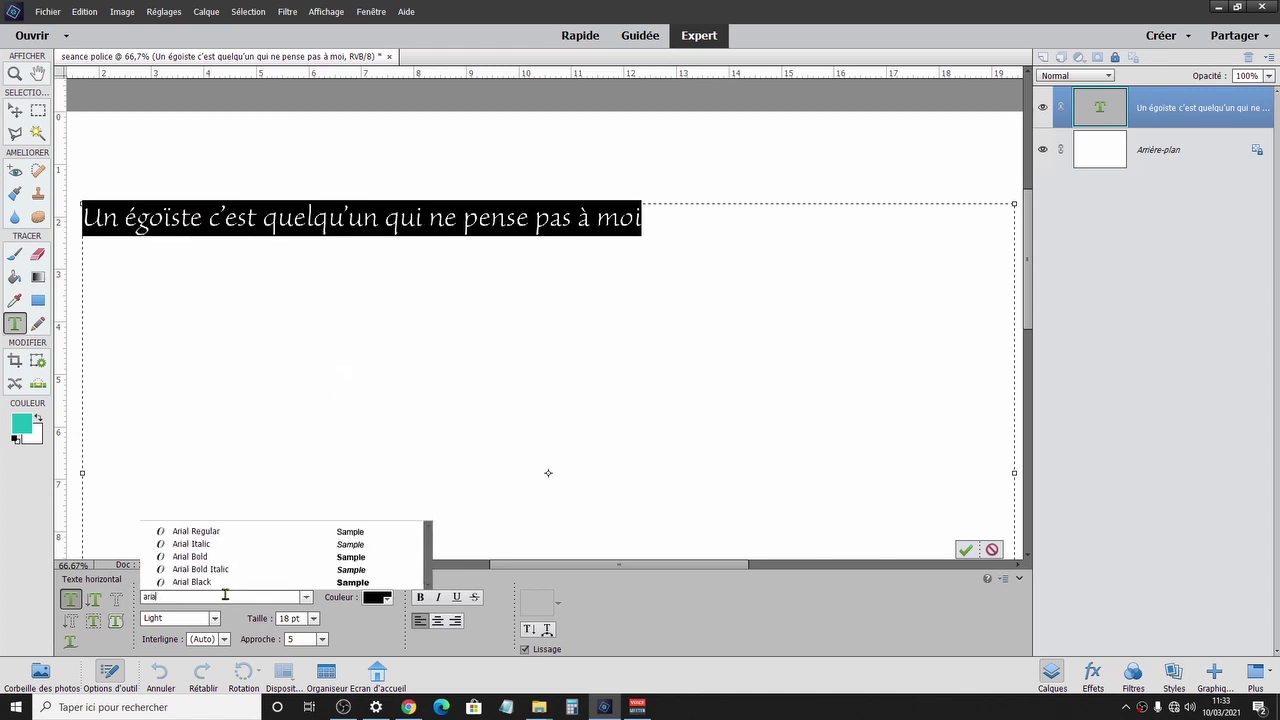
{"action": "key", "text": "Up"}
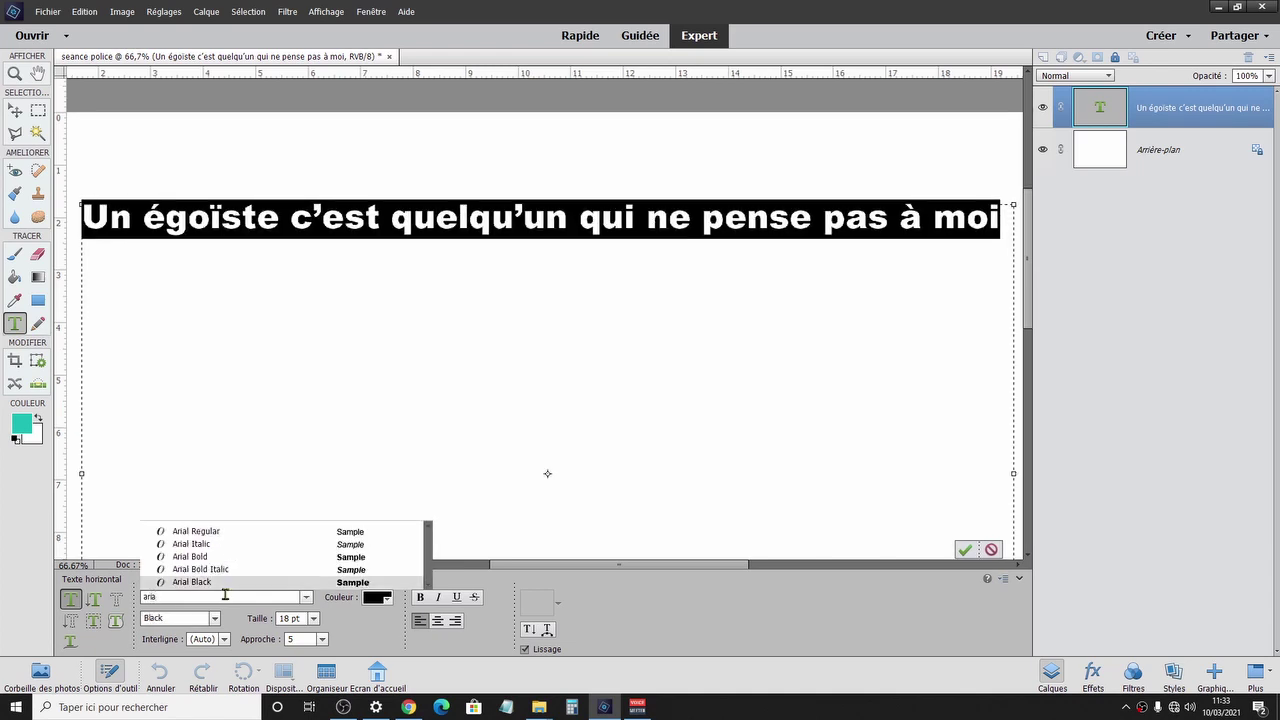
{"action": "key", "text": "BackSpace"}
{"action": "key", "text": "BackSpace"}
{"action": "key", "text": "BackSpace"}
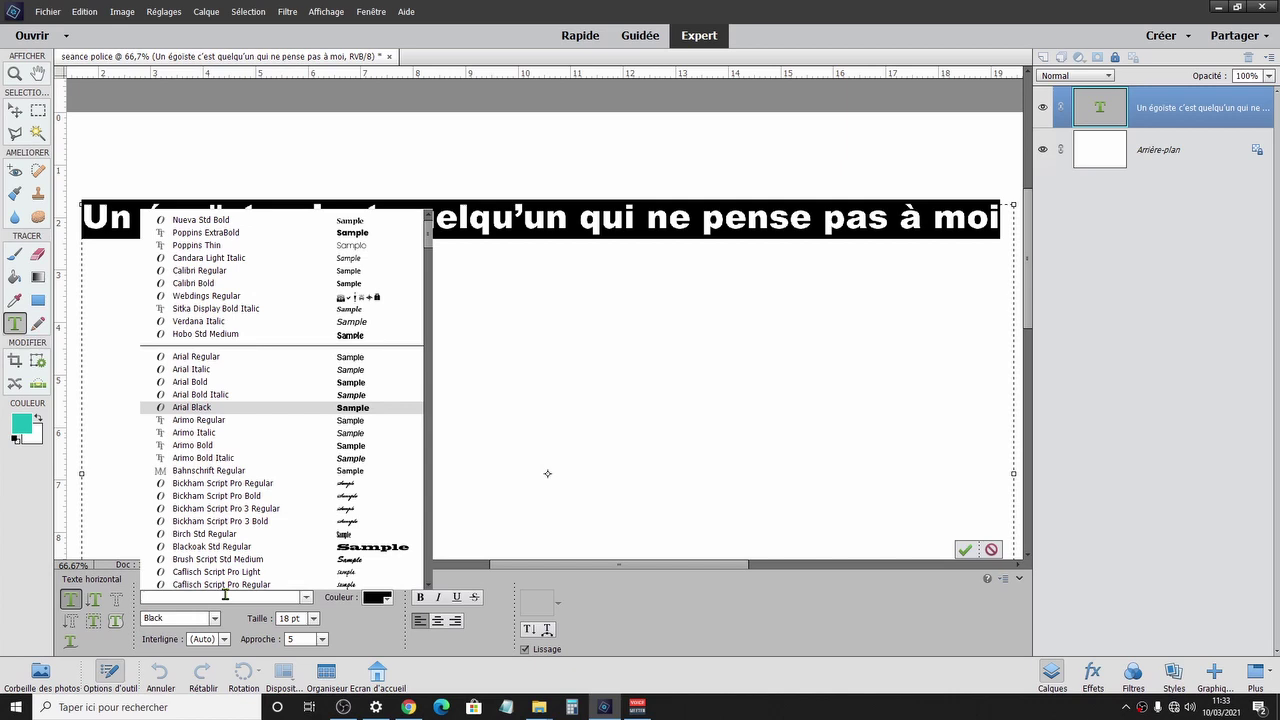
Filter fonts by 'b' and apply Bickham Script Pro 3 Regular to the quote.
{"action": "type", "text": "b"}
{"action": "key", "text": "Down"}
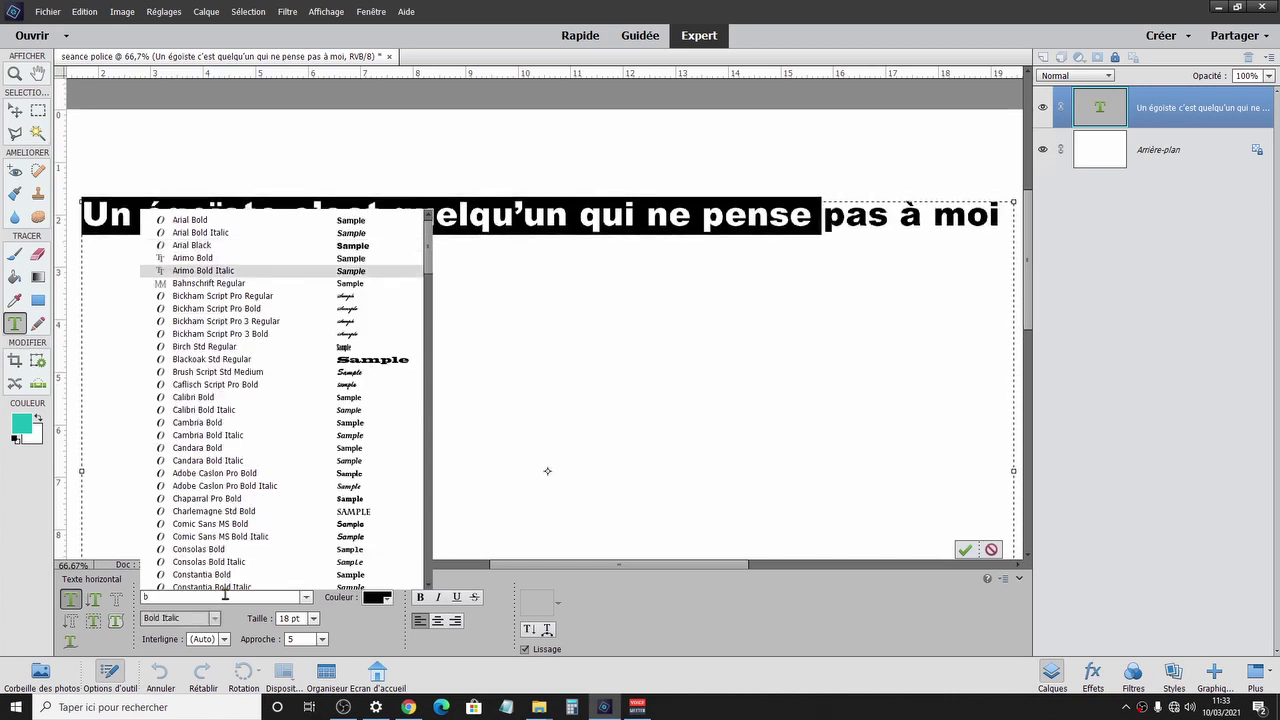
{"action": "key", "text": "Down"}
{"action": "key", "text": "Down"}
{"action": "key", "text": "Down"}
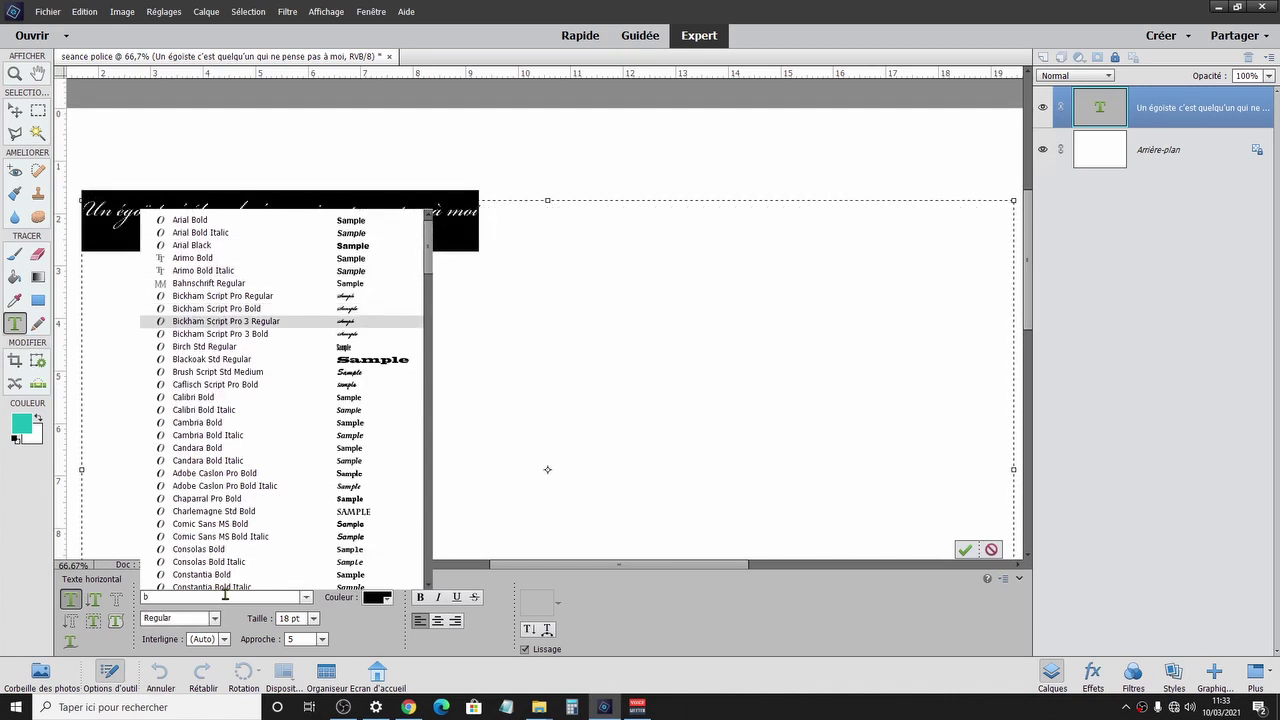
{"action": "key", "text": "Return"}
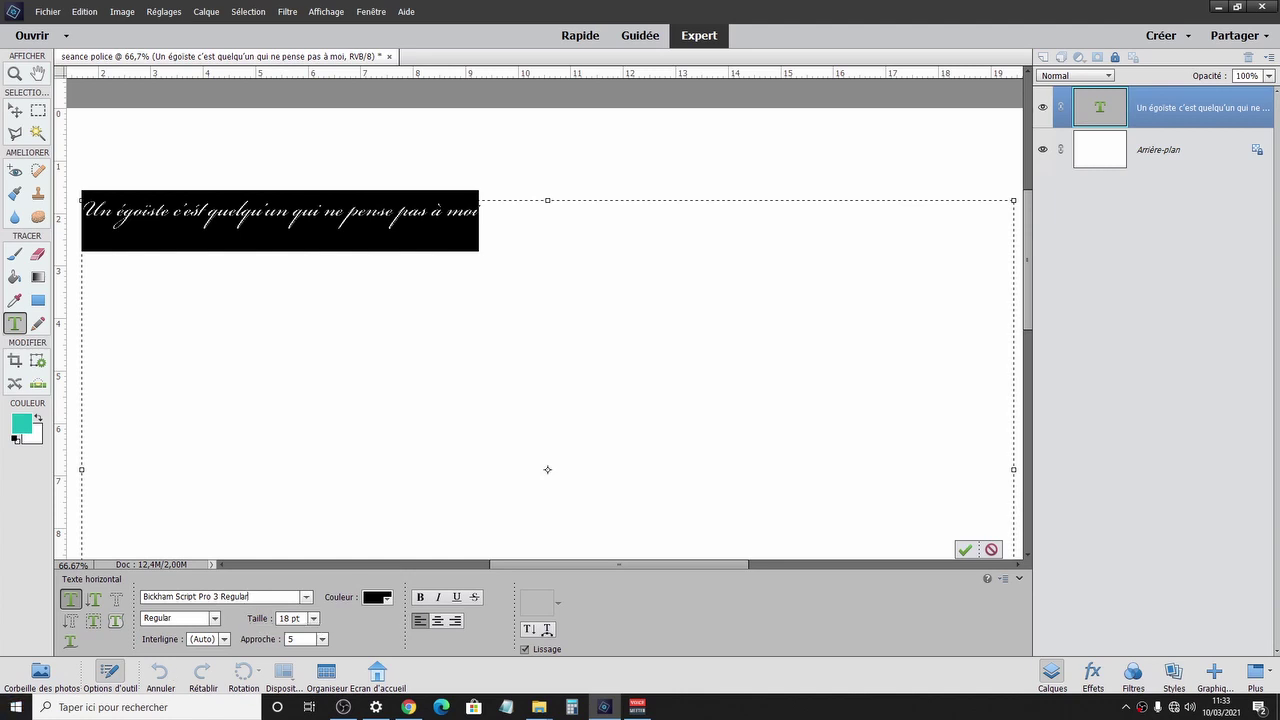
{"action": "key", "text": "Return"}
Search 'bauh' in the font field, then browse the B fonts, previewing Blackoak Std Regular.
{"action": "left_click_drag", "start_coordinate": [262, 597], "coordinate": [142, 597]}
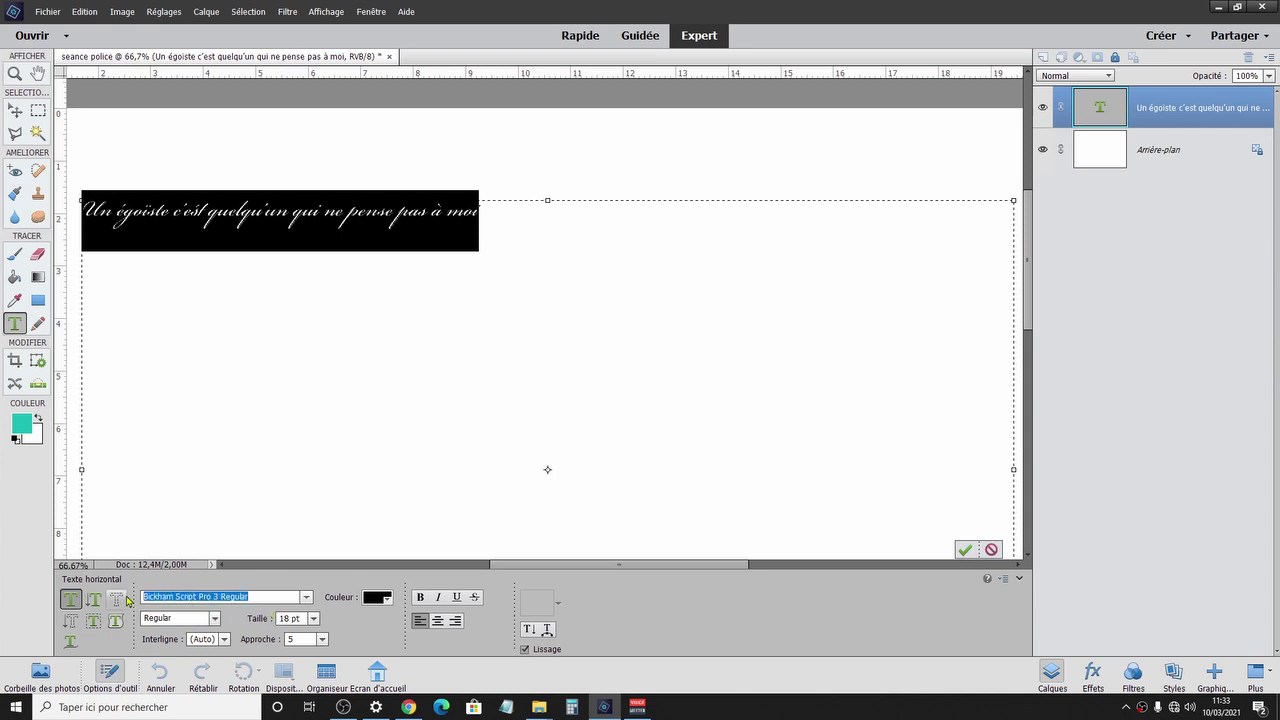
{"action": "type", "text": "bauh"}
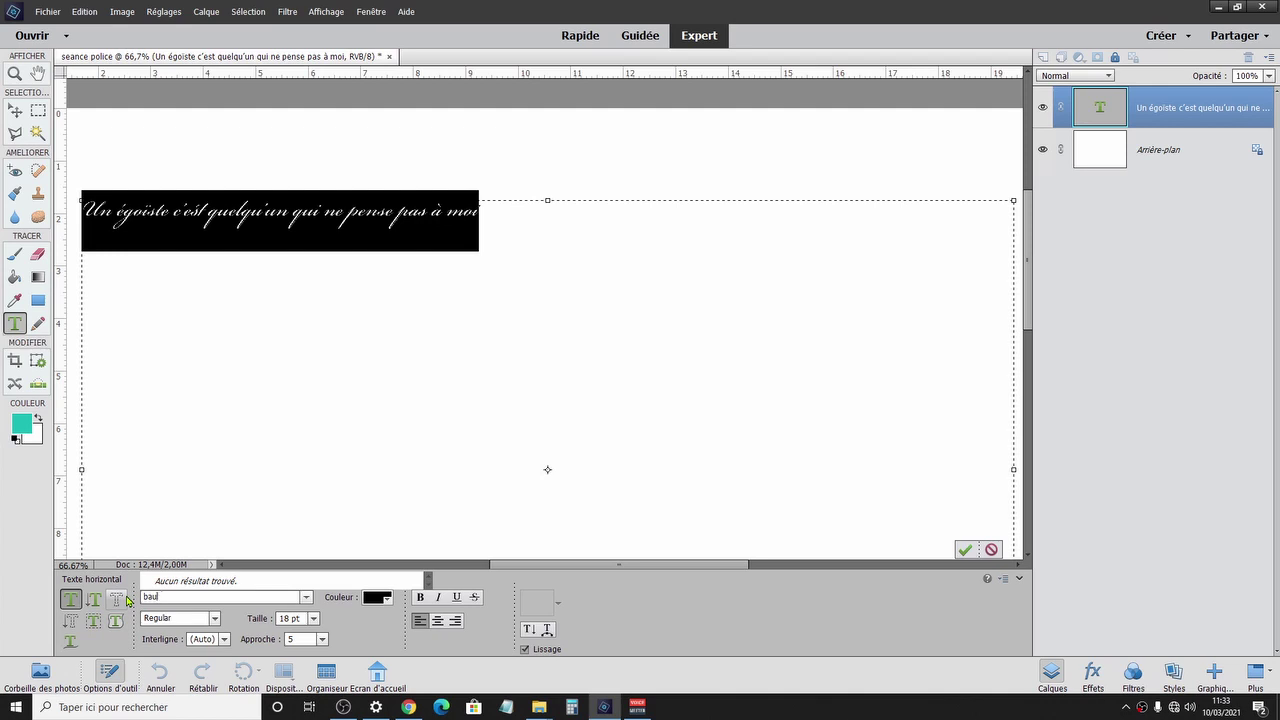
{"action": "key", "text": "BackSpace"}
{"action": "key", "text": "BackSpace"}
{"action": "key", "text": "BackSpace"}
{"action": "key", "text": "Down"}
{"action": "key", "text": "Down"}
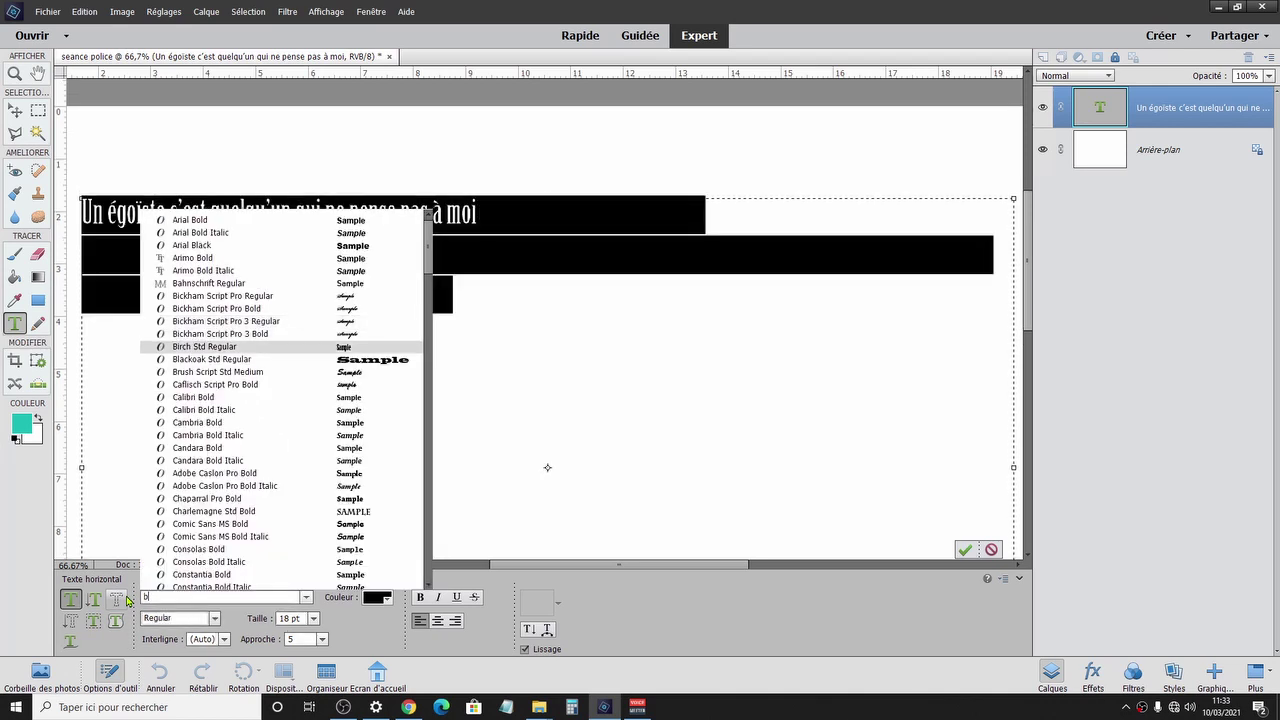
{"action": "key", "text": "Down"}
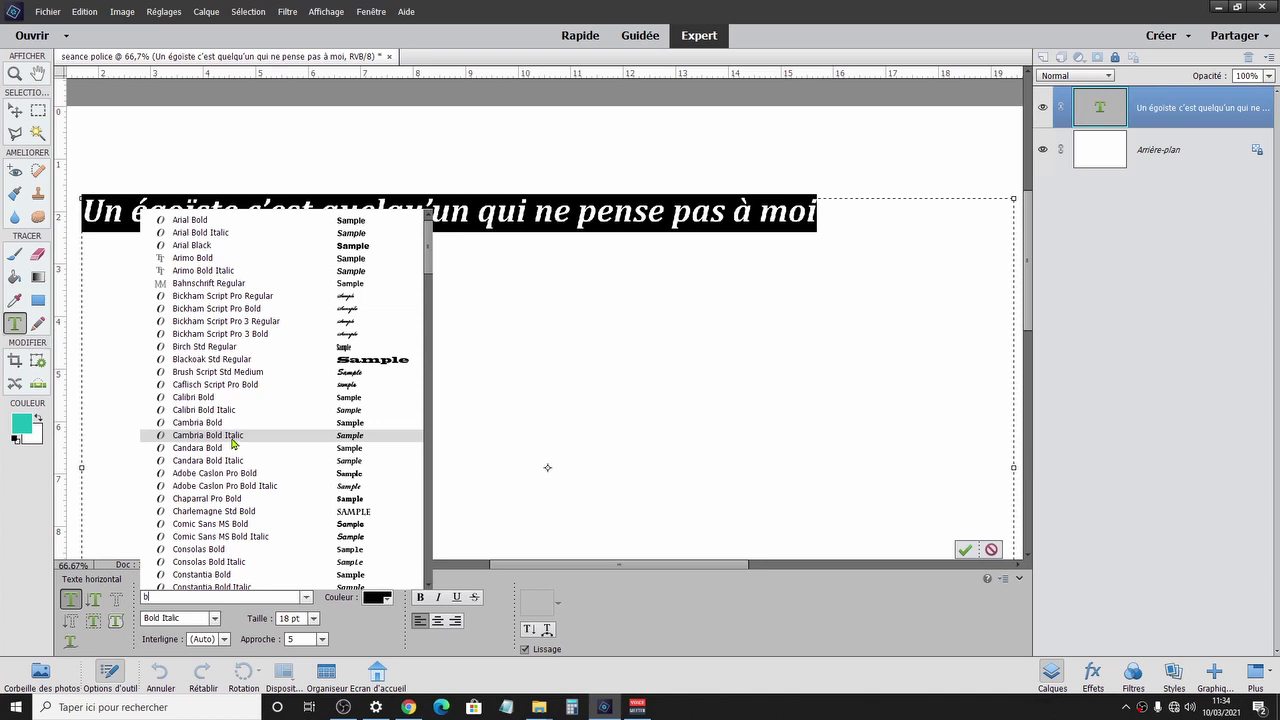
Apply Cambria Bold Italic to the quote, trying Faux Bold and Faux Italic then switching both off.
{"action": "left_click", "coordinate": [231, 443]}
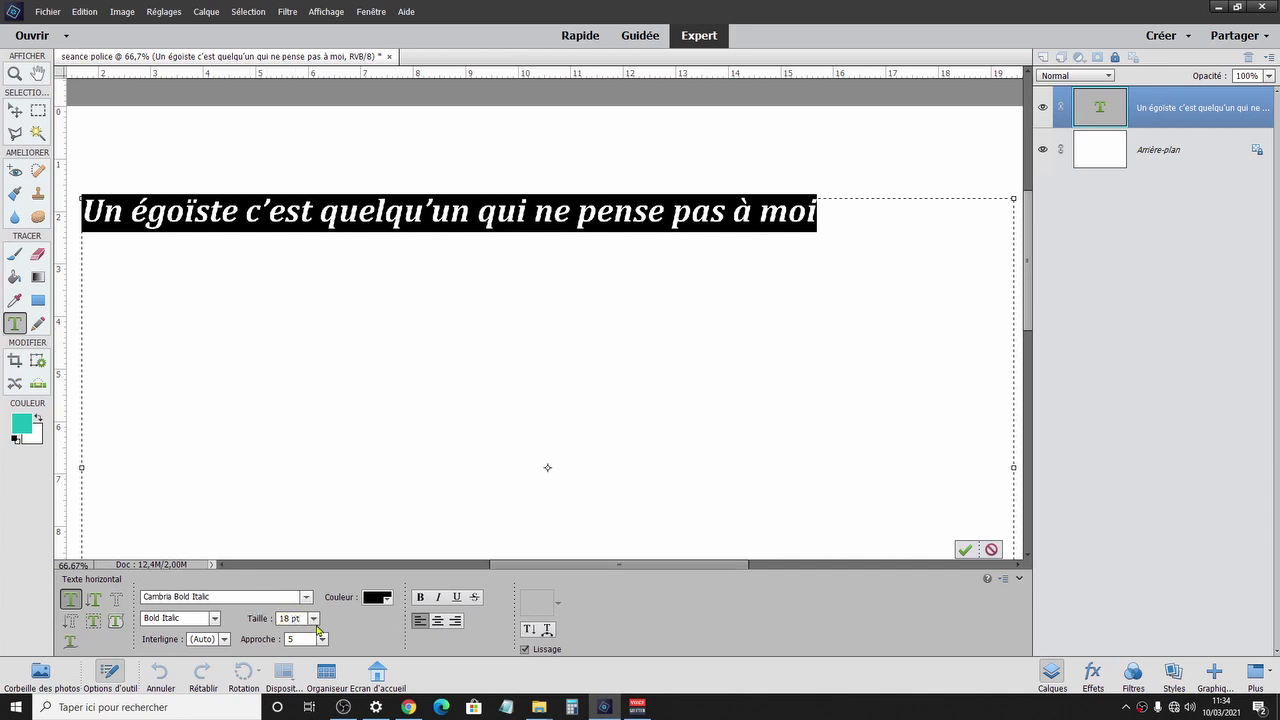
{"action": "left_click", "coordinate": [438, 597]}
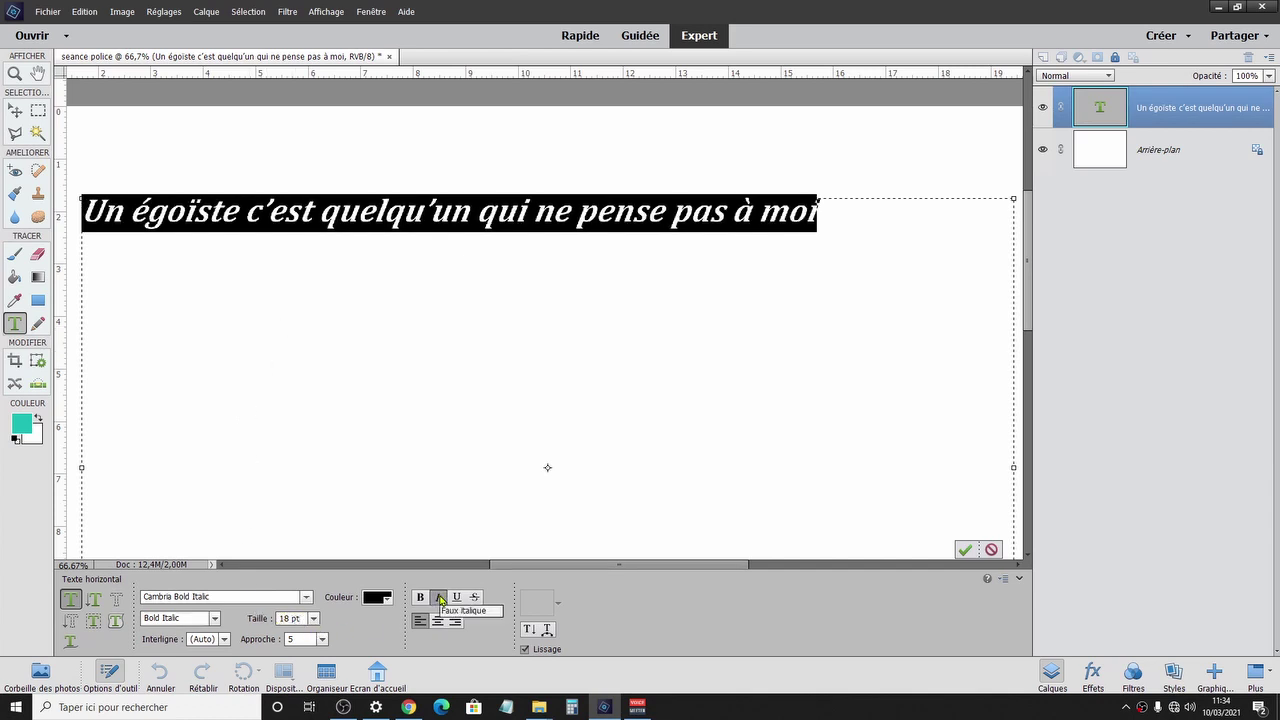
{"action": "left_click", "coordinate": [440, 598]}
{"action": "left_click", "coordinate": [421, 598]}
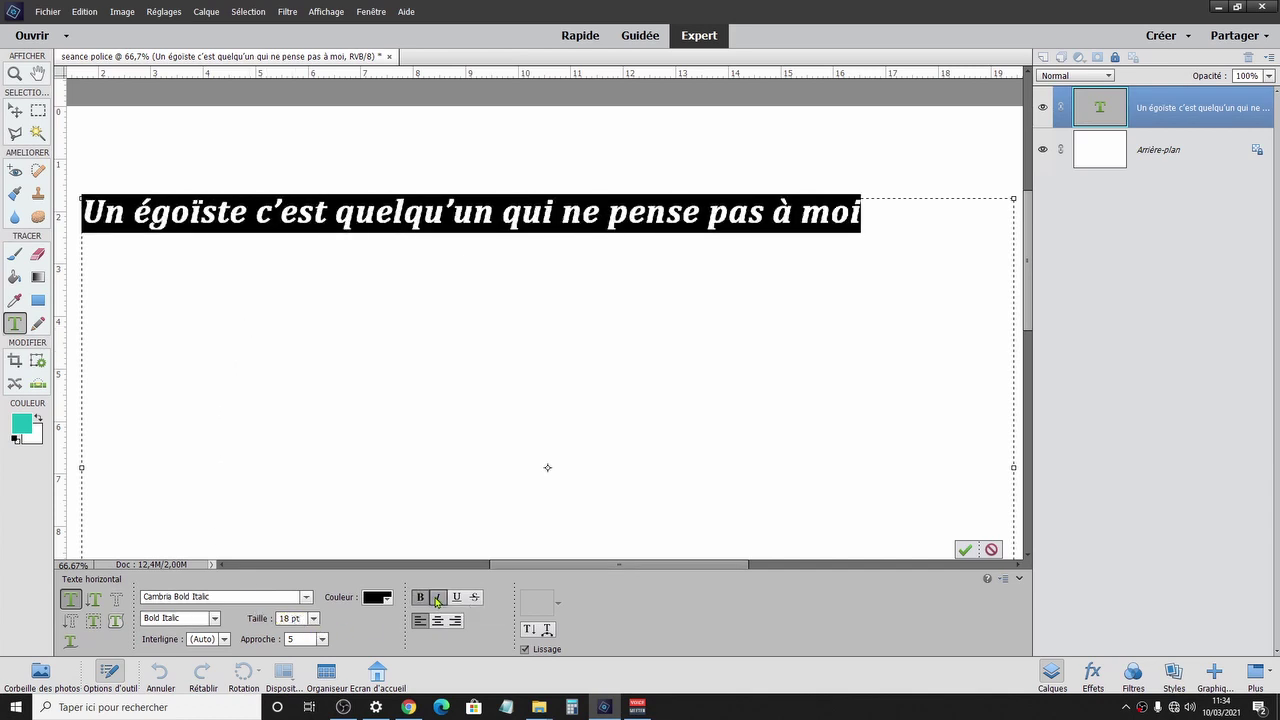
{"action": "left_click", "coordinate": [437, 597]}
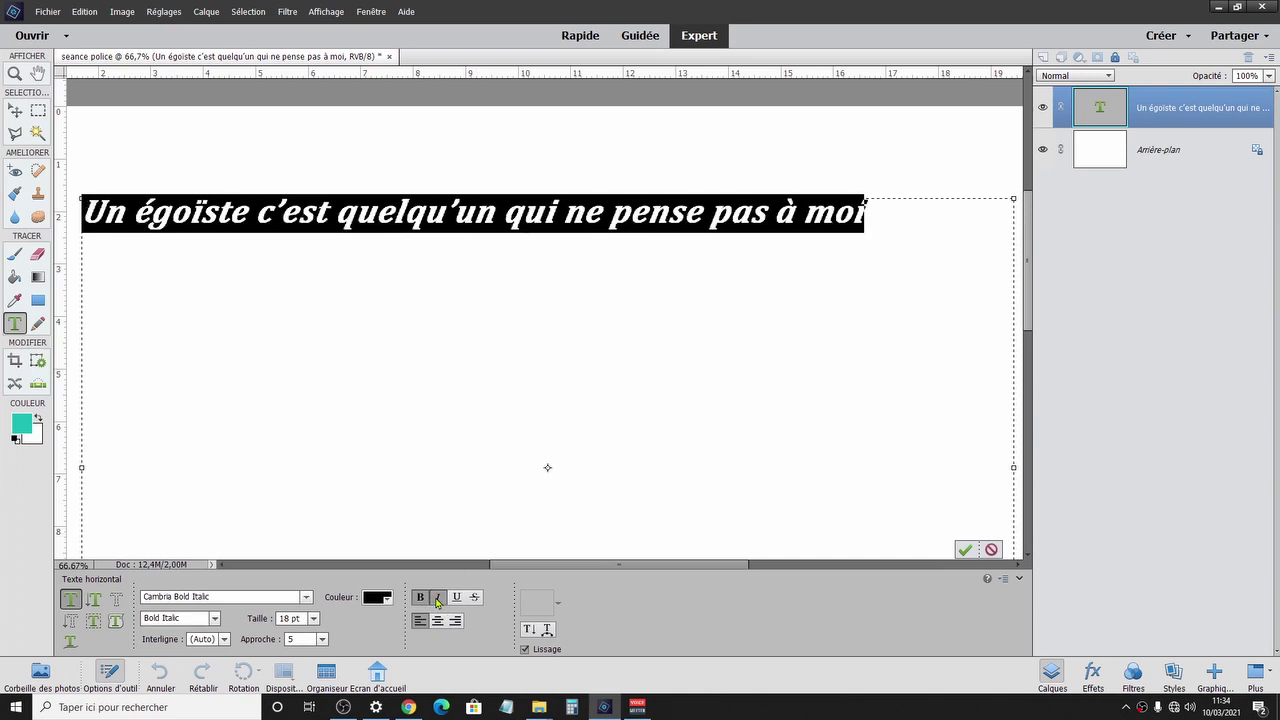
{"action": "left_click", "coordinate": [438, 597]}
{"action": "left_click", "coordinate": [421, 597]}
Deselect, then reselect the whole quote line.
{"action": "left_click", "coordinate": [325, 363]}
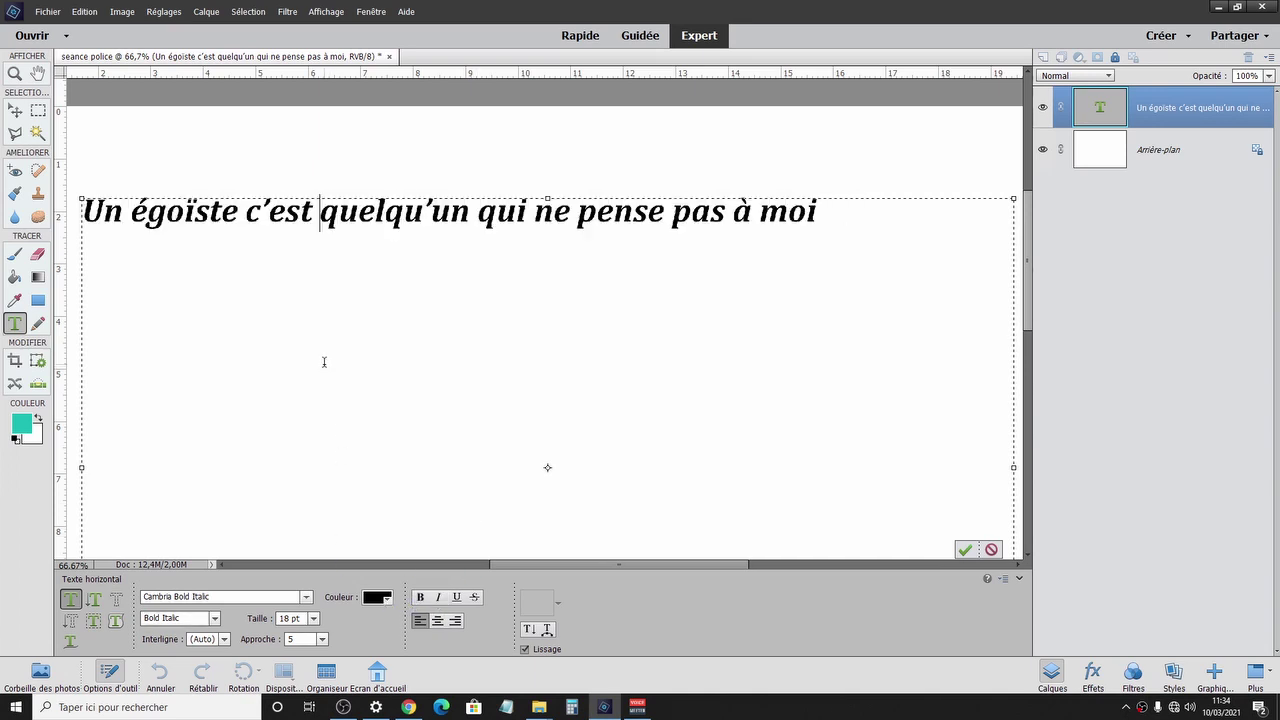
{"action": "left_click", "coordinate": [287, 208]}
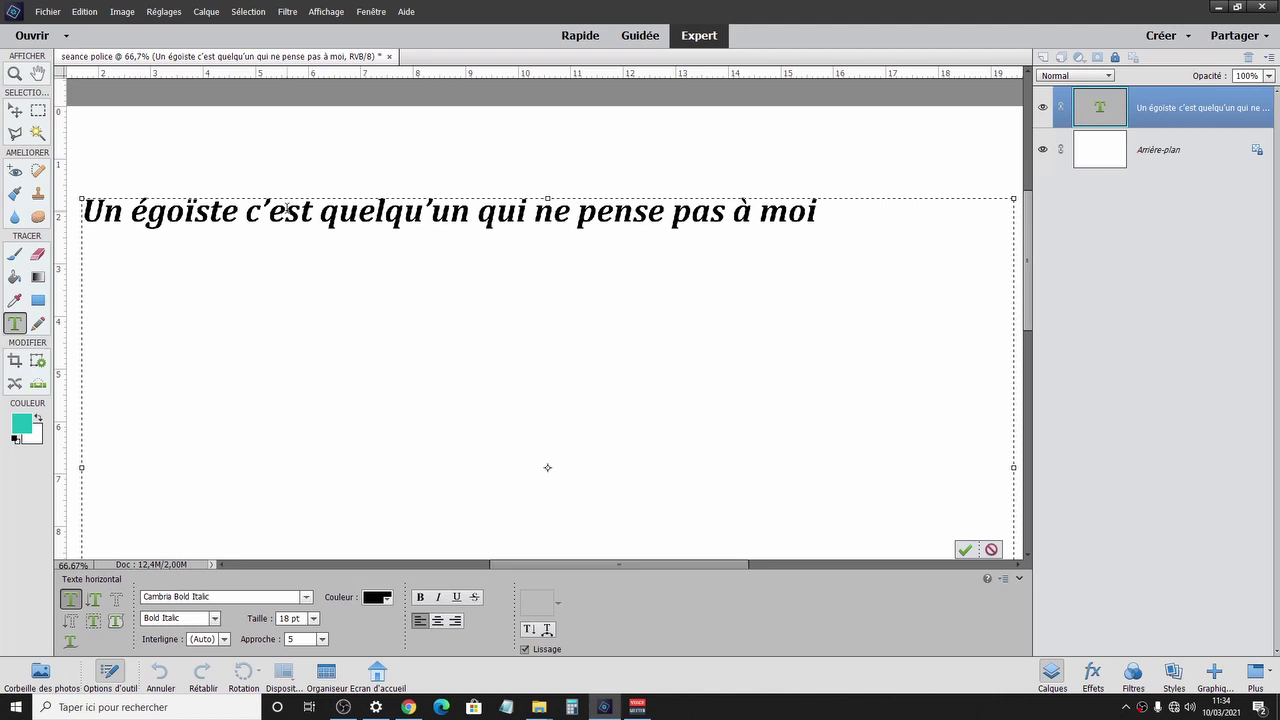
{"action": "triple_click", "coordinate": [287, 208]}
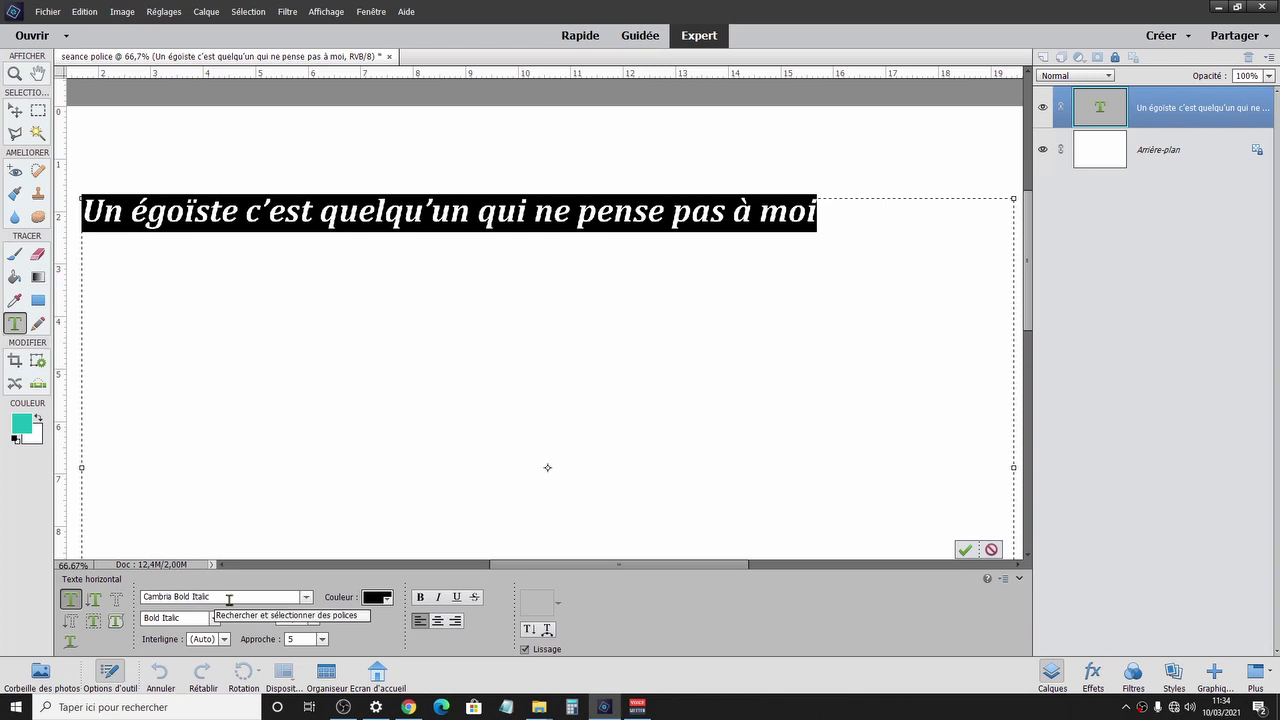
{"action": "left_click", "coordinate": [306, 597]}
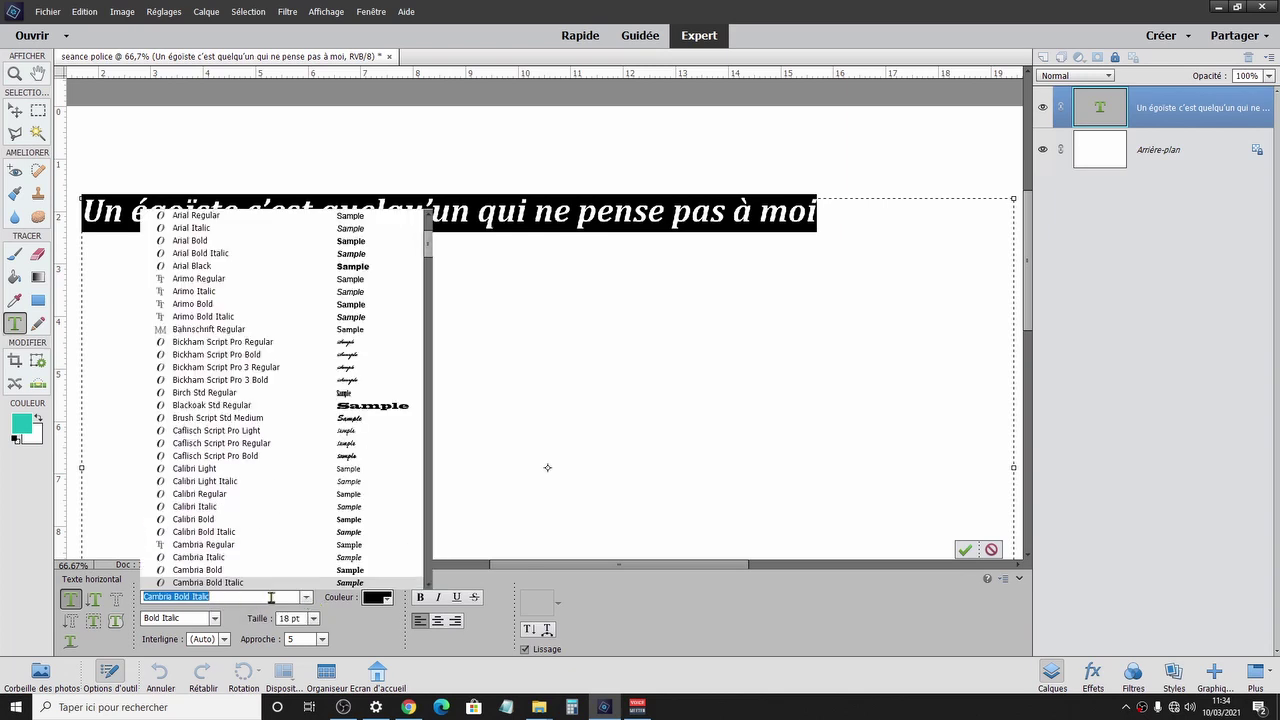
{"action": "left_click", "coordinate": [233, 571]}
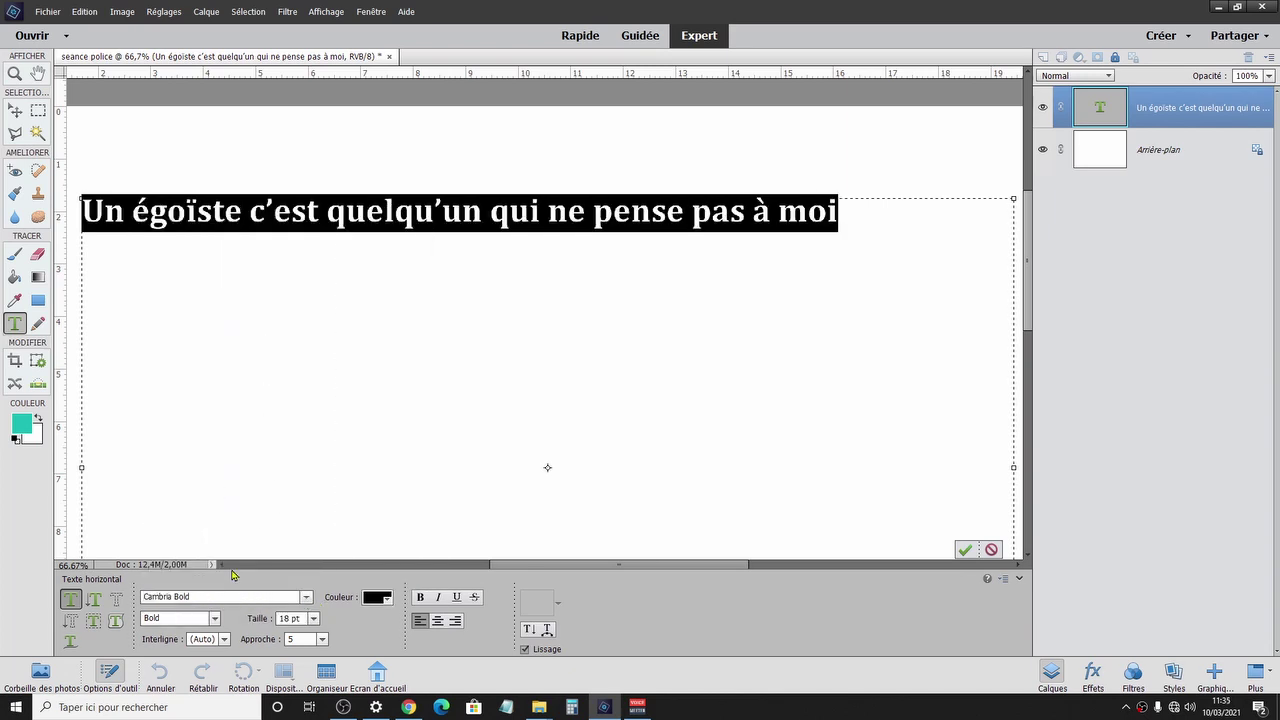
{"action": "left_click", "coordinate": [437, 599]}
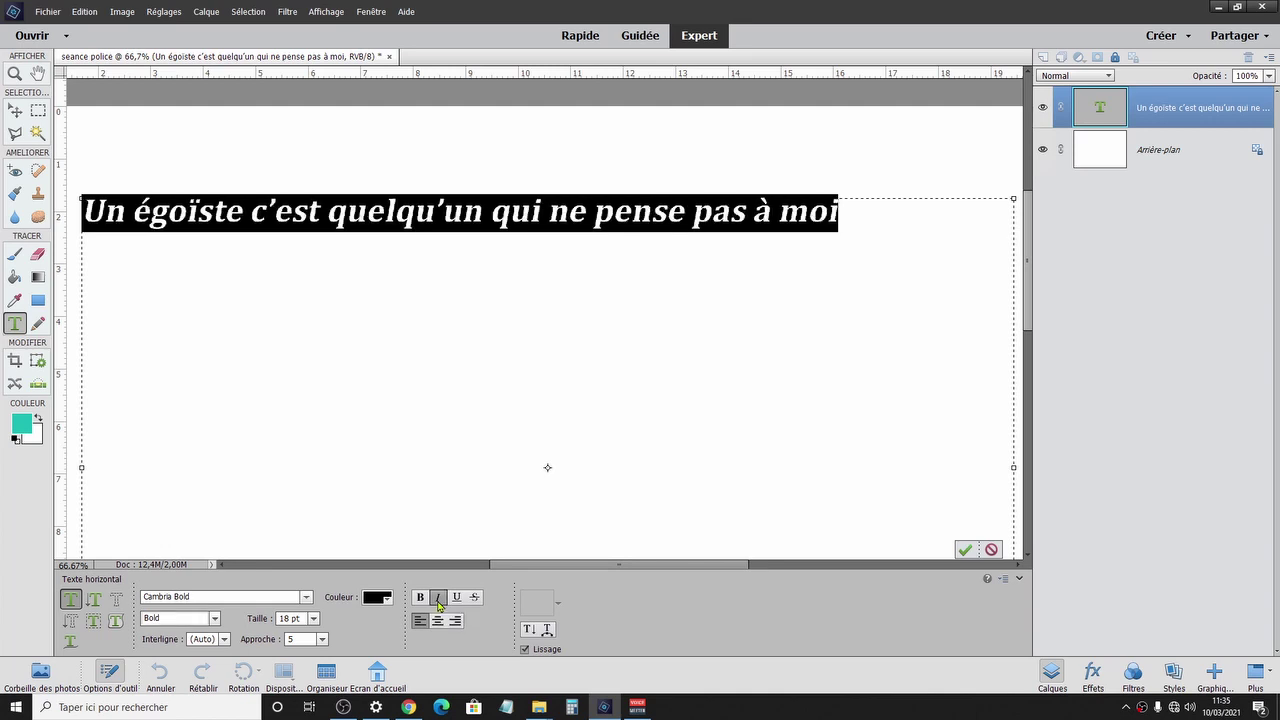
{"action": "left_click", "coordinate": [438, 599]}
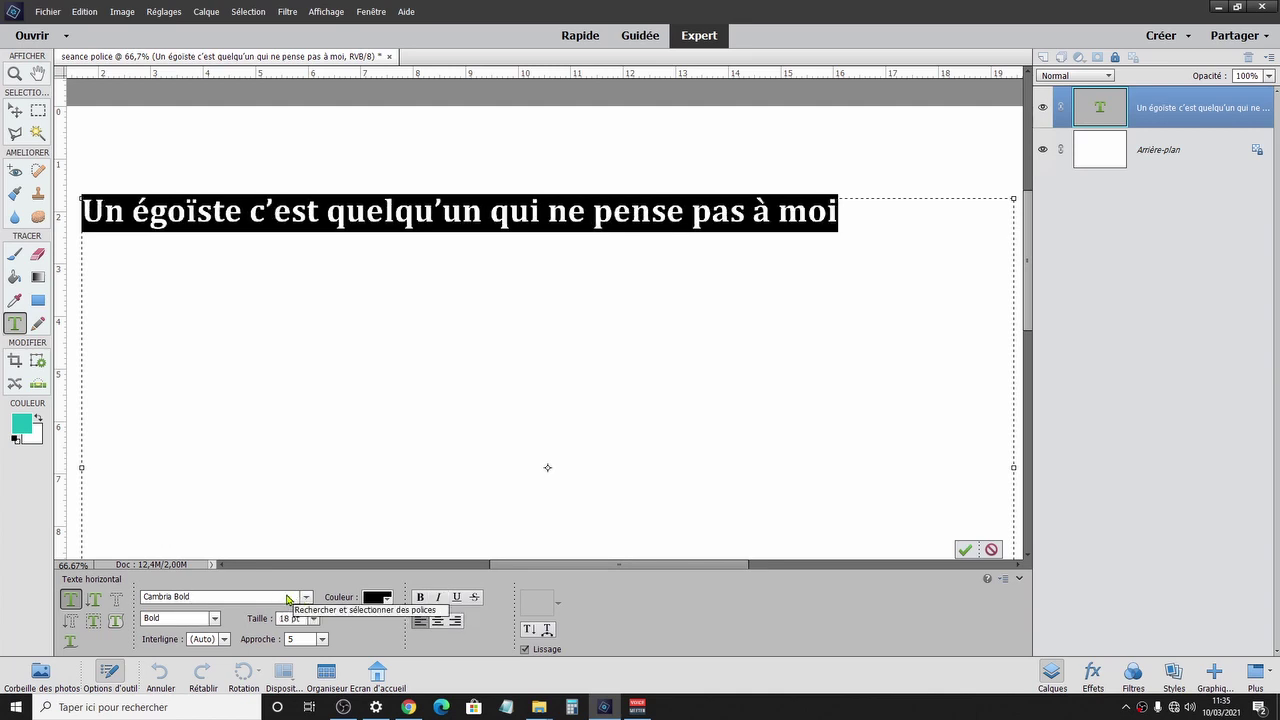
{"action": "left_click", "coordinate": [305, 597]}
{"action": "left_click", "coordinate": [250, 588]}
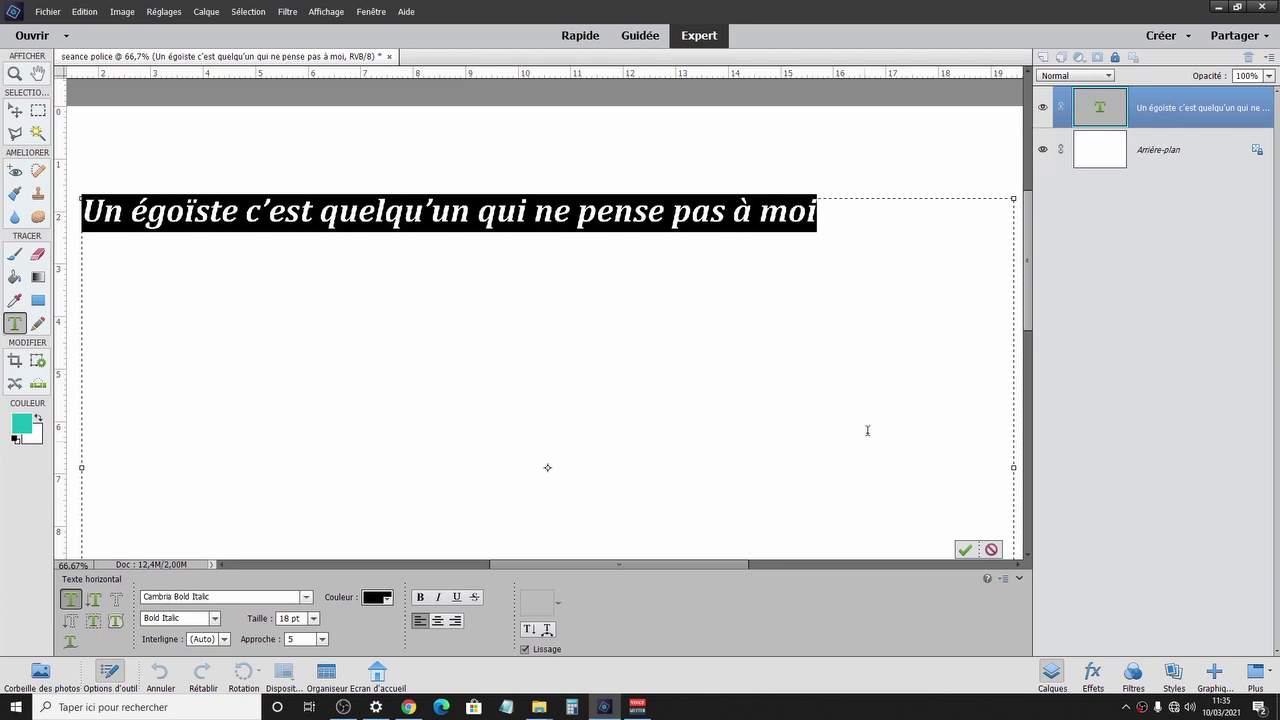
{"action": "scroll", "coordinate": [790, 406], "scroll_direction": "down", "scroll_amount": 2}
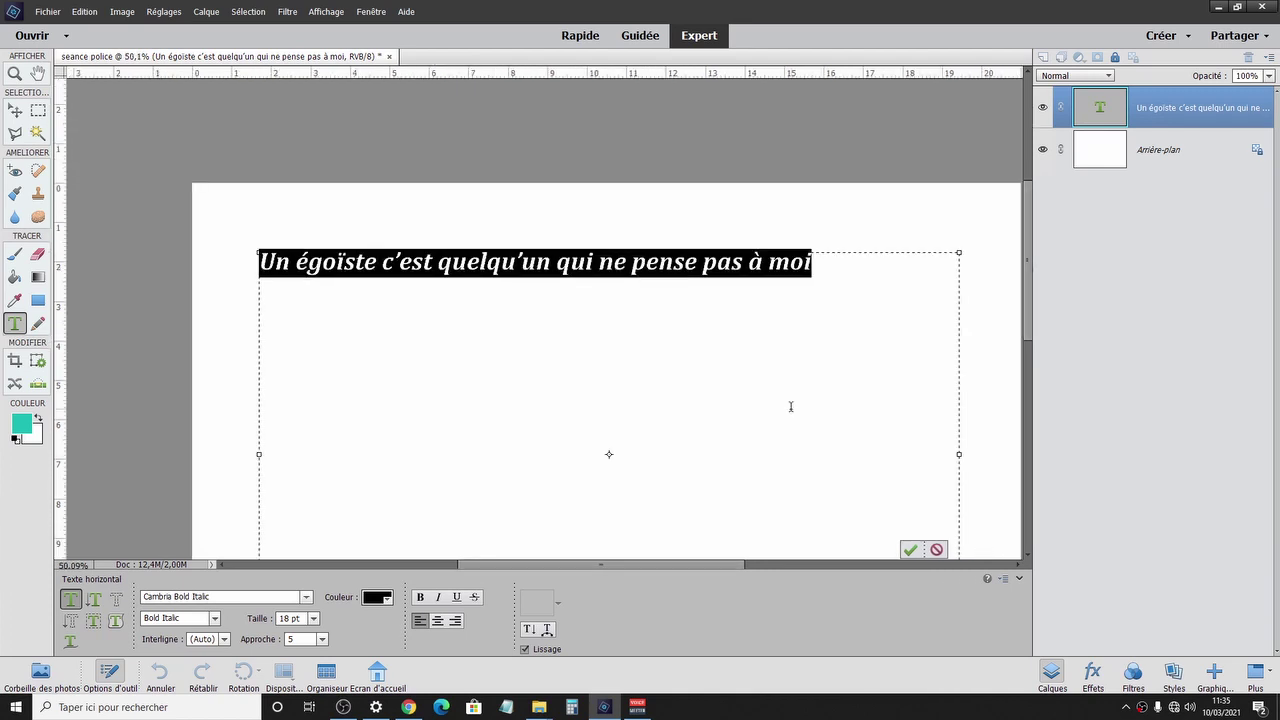
Move the quote down to the middle of the canvas with the Move tool.
{"action": "left_click", "coordinate": [912, 546]}
{"action": "key", "text": "v"}
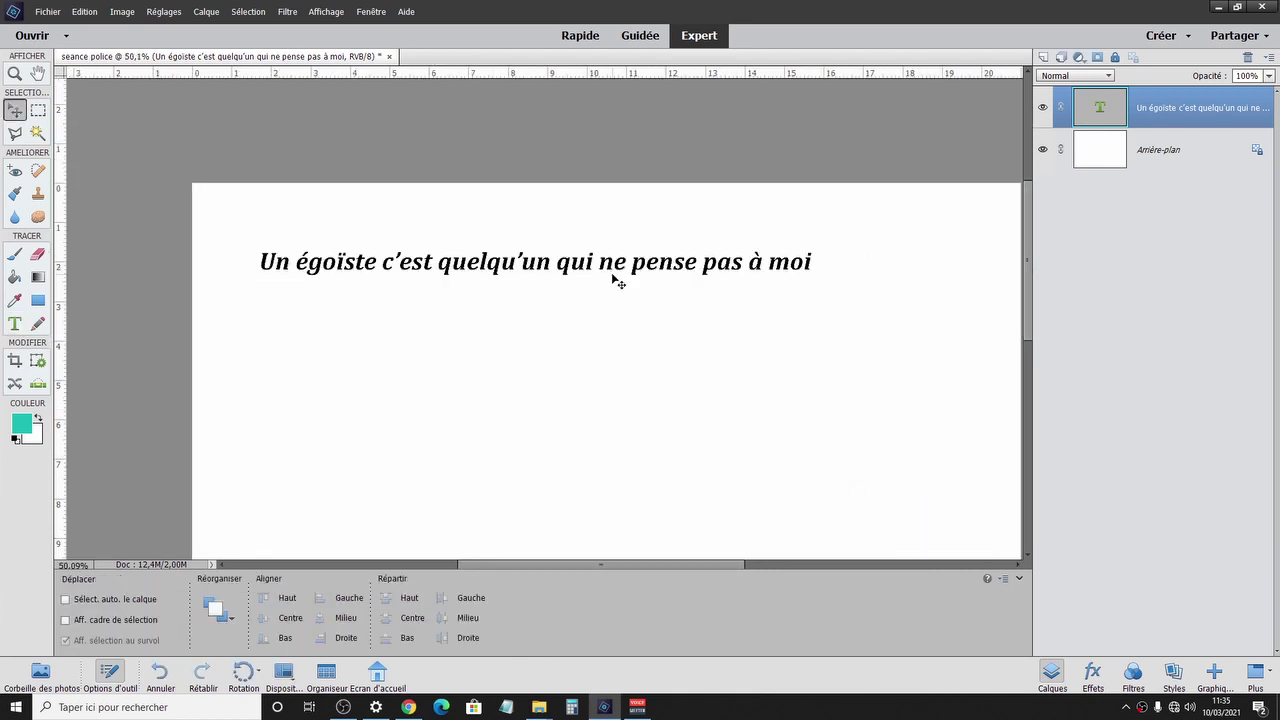
{"action": "left_click_drag", "start_coordinate": [605, 270], "coordinate": [673, 393]}
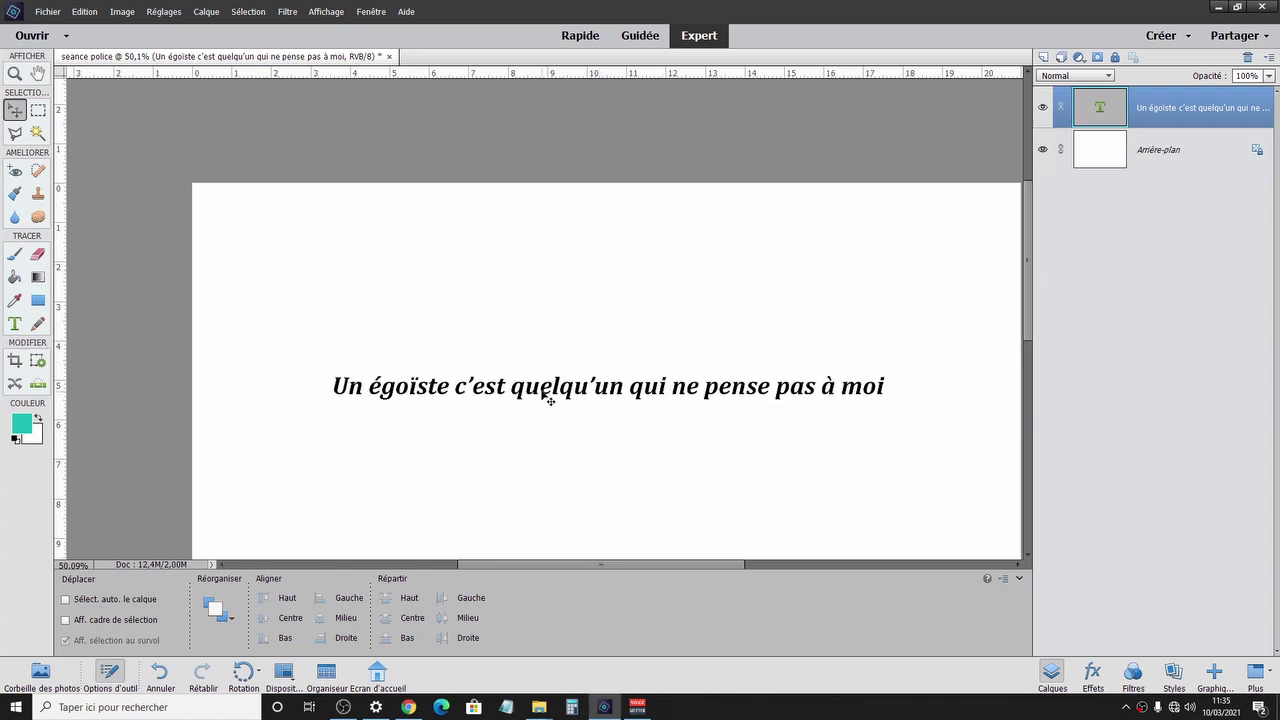
Copy the quote text and switch to the Google Docs tutorial in Chrome.
{"action": "double_click", "coordinate": [545, 393]}
{"action": "right_click", "coordinate": [545, 393]}
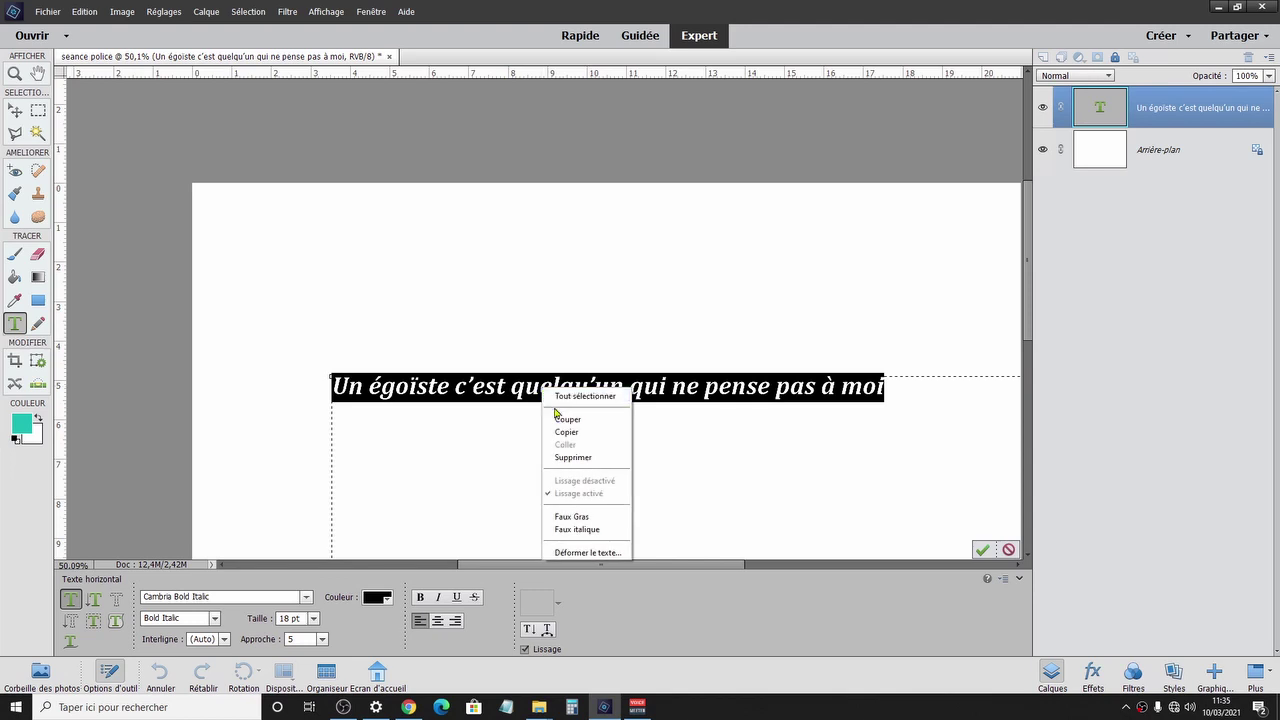
{"action": "left_click", "coordinate": [571, 432]}
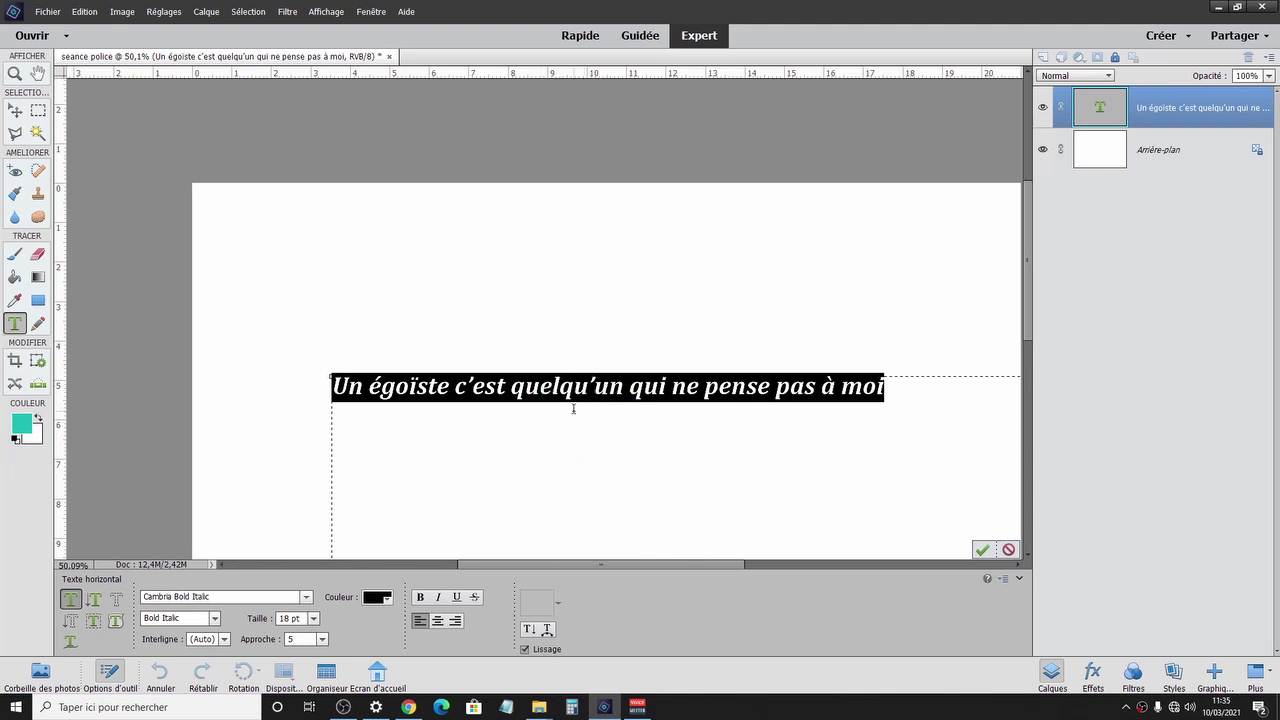
{"action": "left_click", "coordinate": [410, 708]}
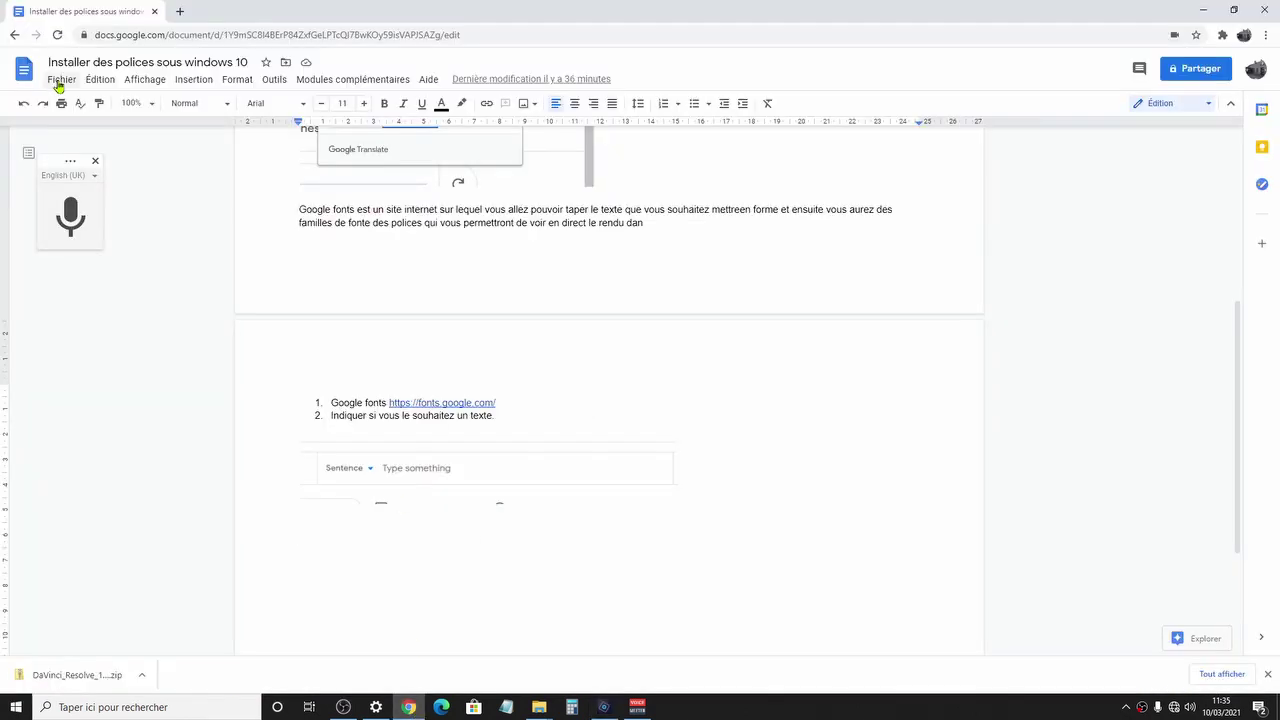
Place the cursor below the pasted image in the tutorial, then select Chrome's current web address.
{"action": "left_click", "coordinate": [299, 539]}
{"action": "left_click", "coordinate": [335, 37]}
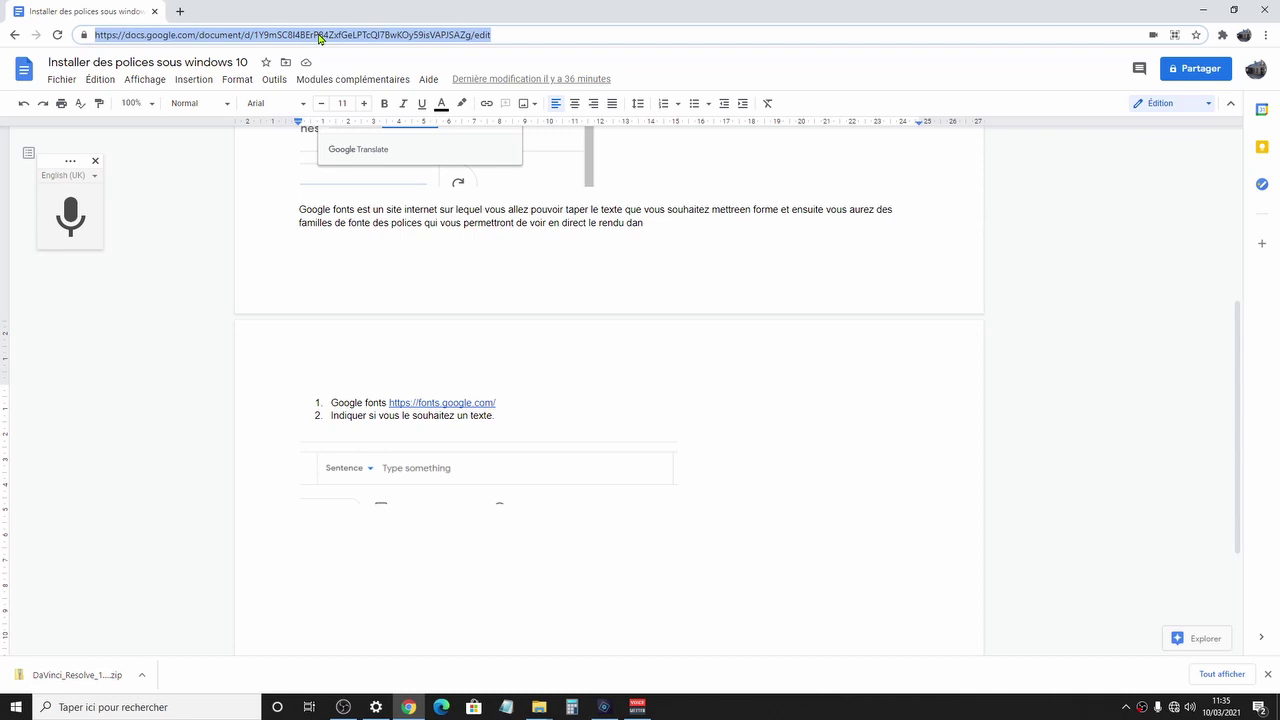
Load google.fr, search for 'google fonts', and decline the dark theme offer with 'Non, merci'.
{"action": "type", "text": "google.fr"}
{"action": "key", "text": "Return"}
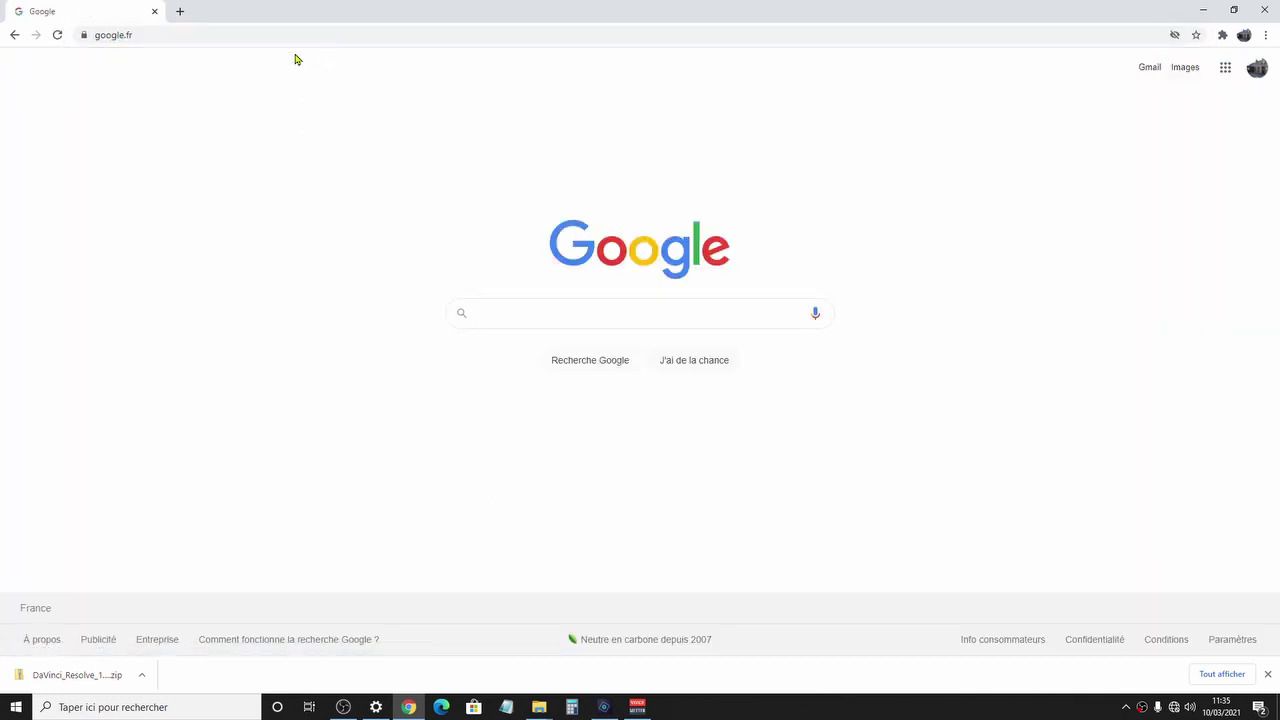
{"action": "left_click", "coordinate": [582, 318]}
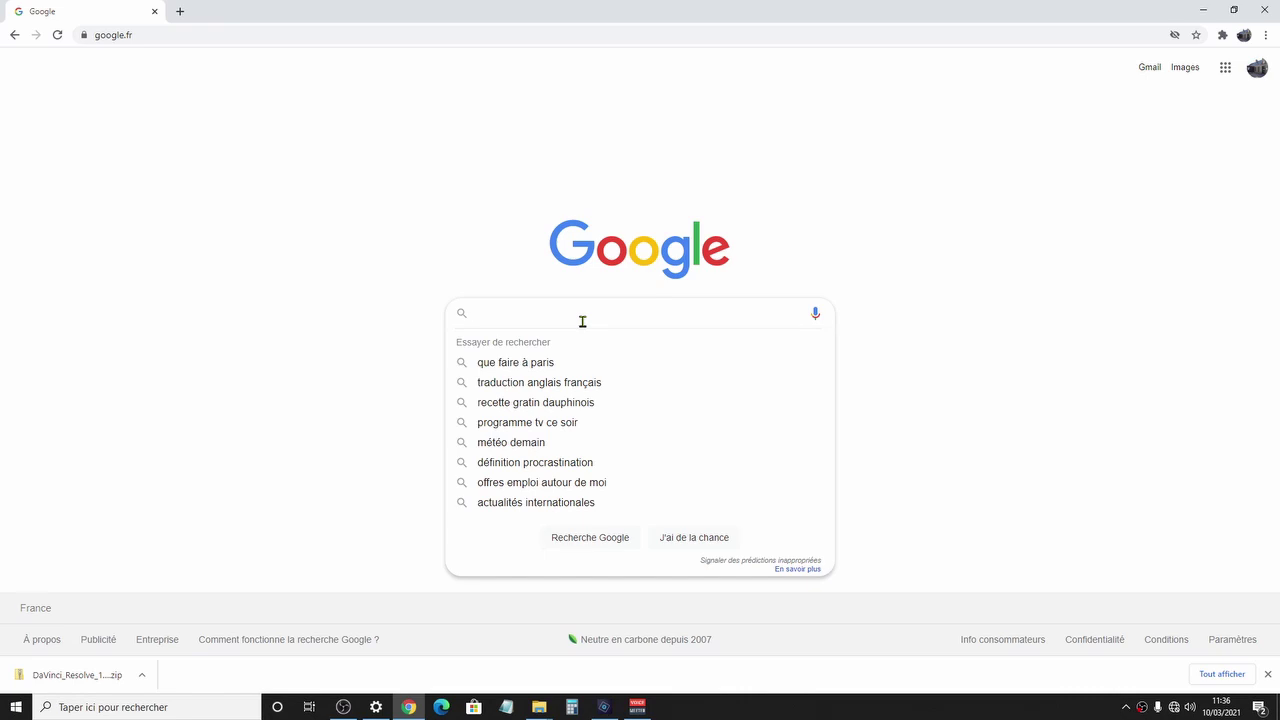
{"action": "type", "text": "go"}
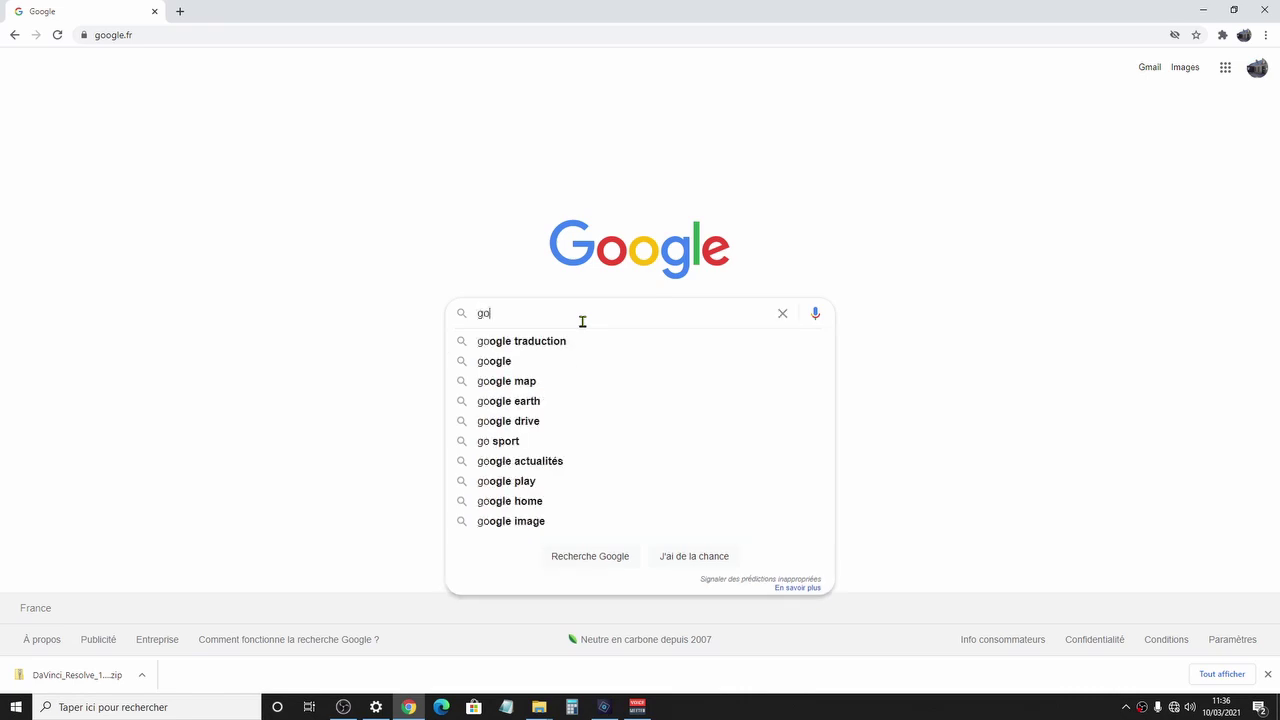
{"action": "type", "text": "ogle font"}
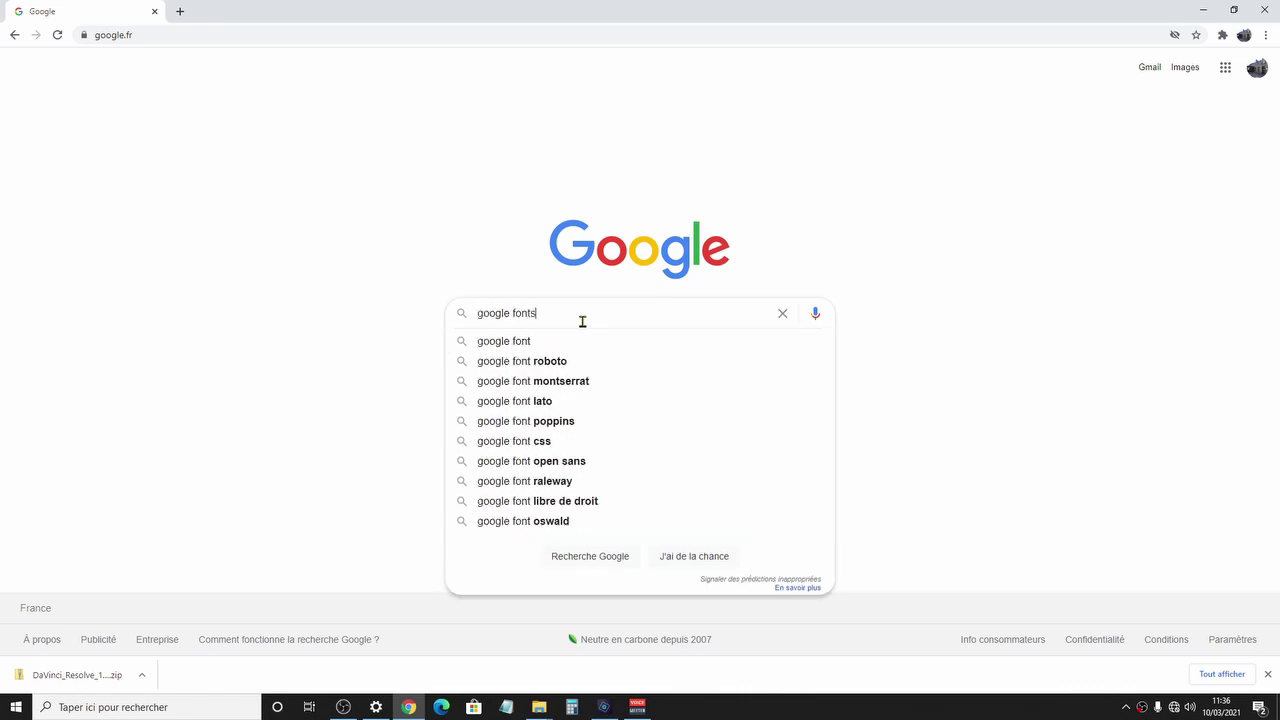
{"action": "type", "text": "s"}
{"action": "key", "text": "Return"}
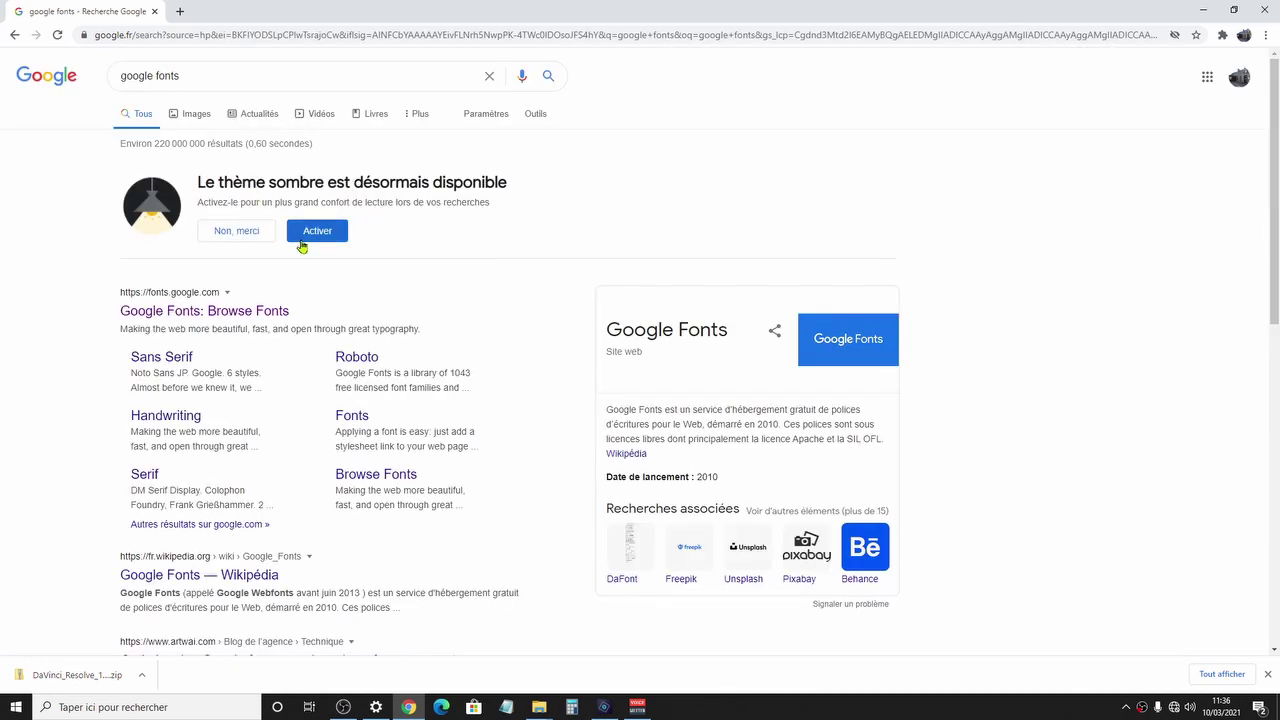
{"action": "left_click", "coordinate": [258, 231]}
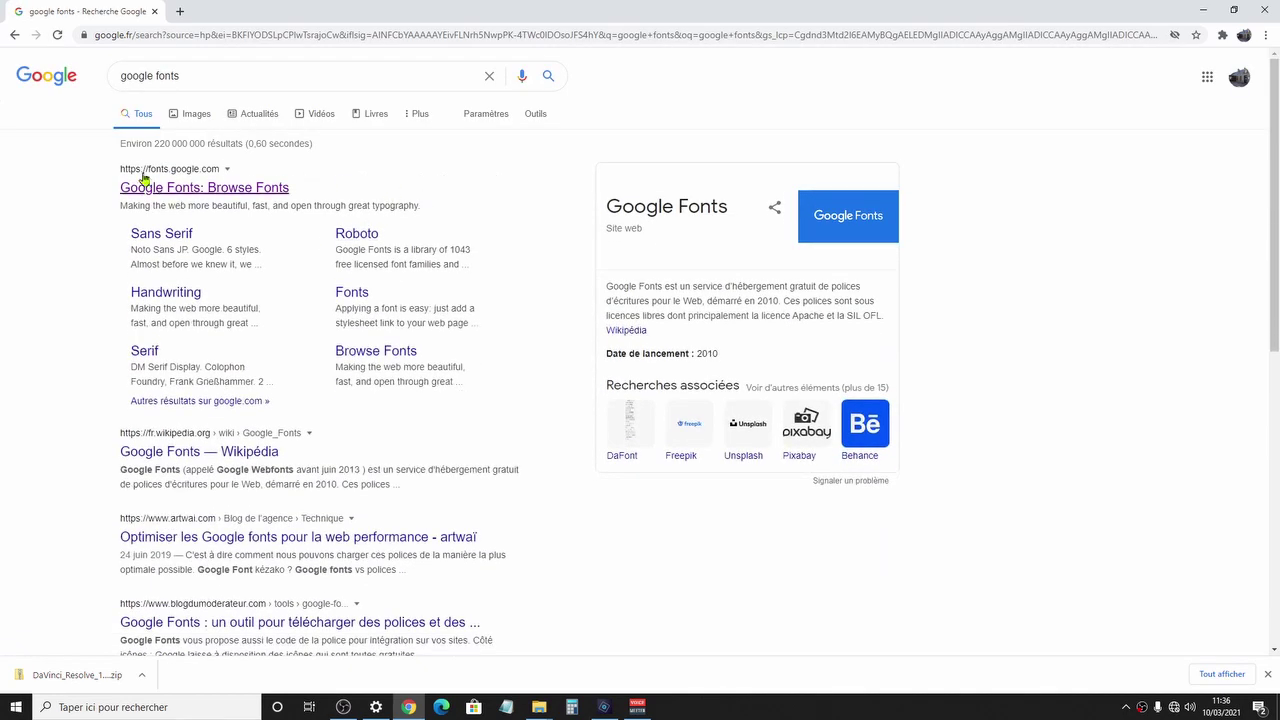
Open the 'Google Fonts: Browse Fonts' result, translate it into French, and dismiss the variable-fonts notice.
{"action": "left_click", "coordinate": [200, 193]}
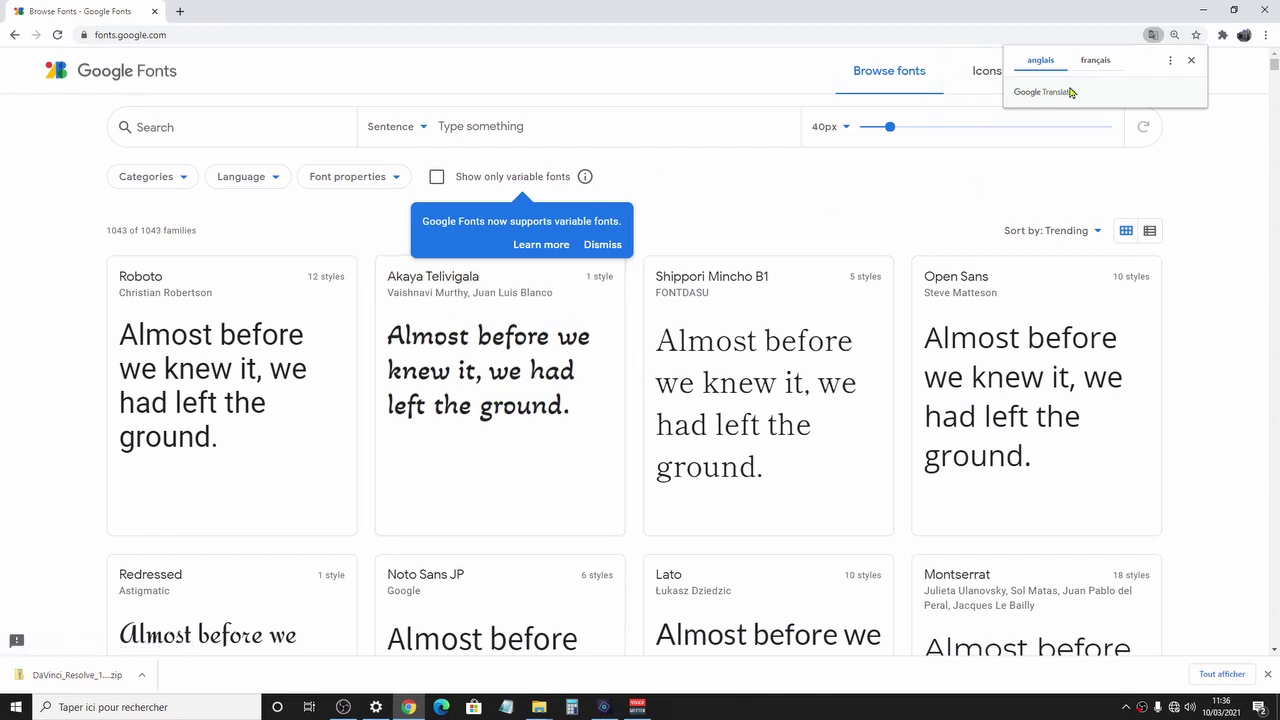
{"action": "left_click", "coordinate": [1097, 63]}
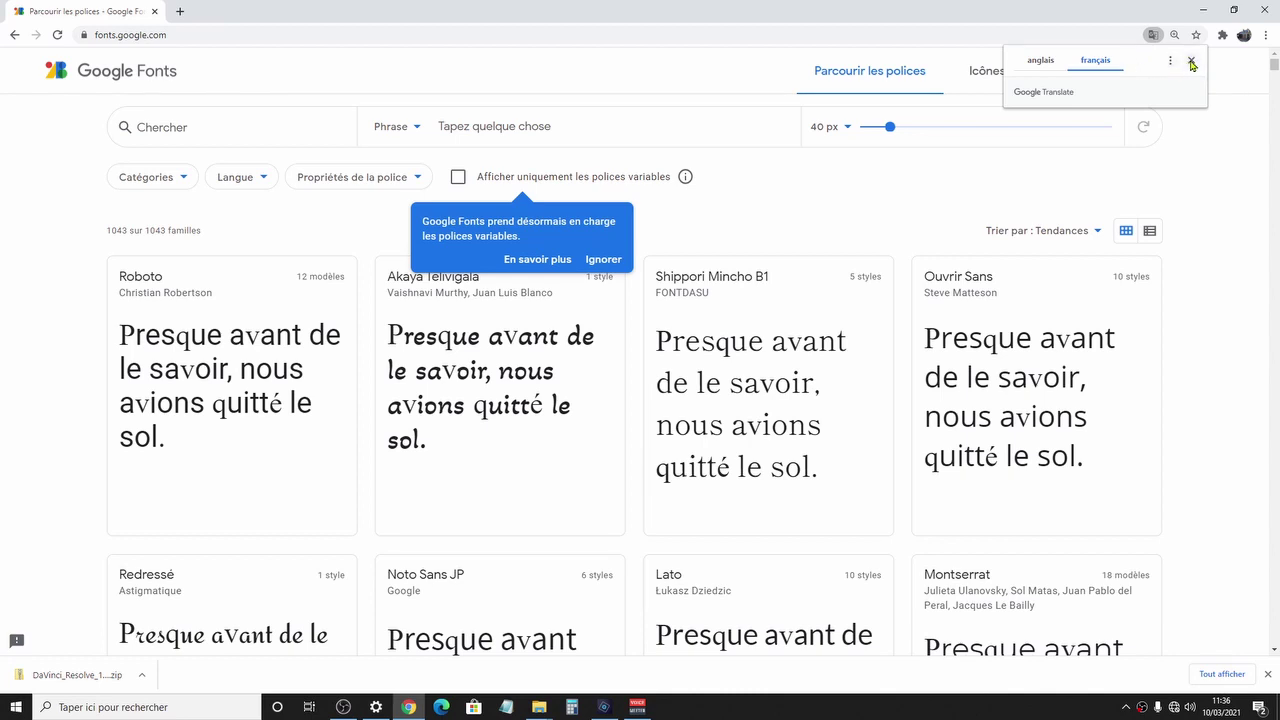
{"action": "left_click", "coordinate": [1191, 62]}
{"action": "left_click", "coordinate": [572, 135]}
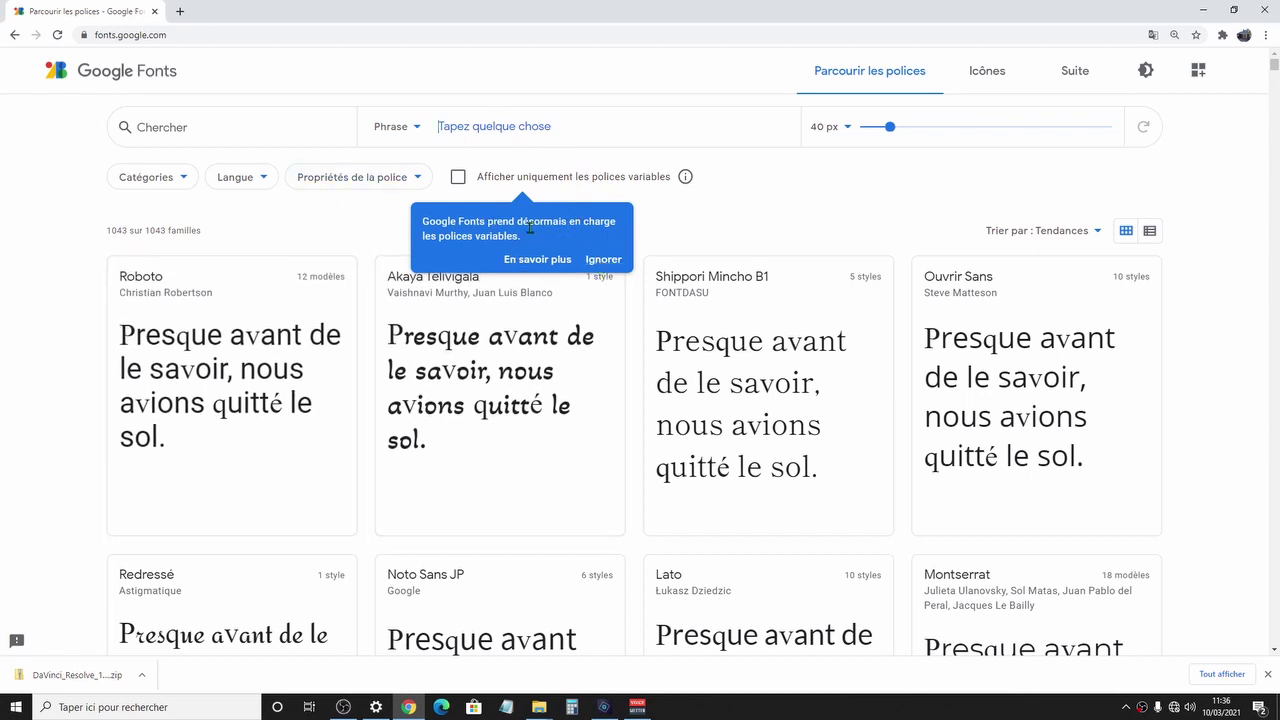
{"action": "left_click", "coordinate": [604, 260]}
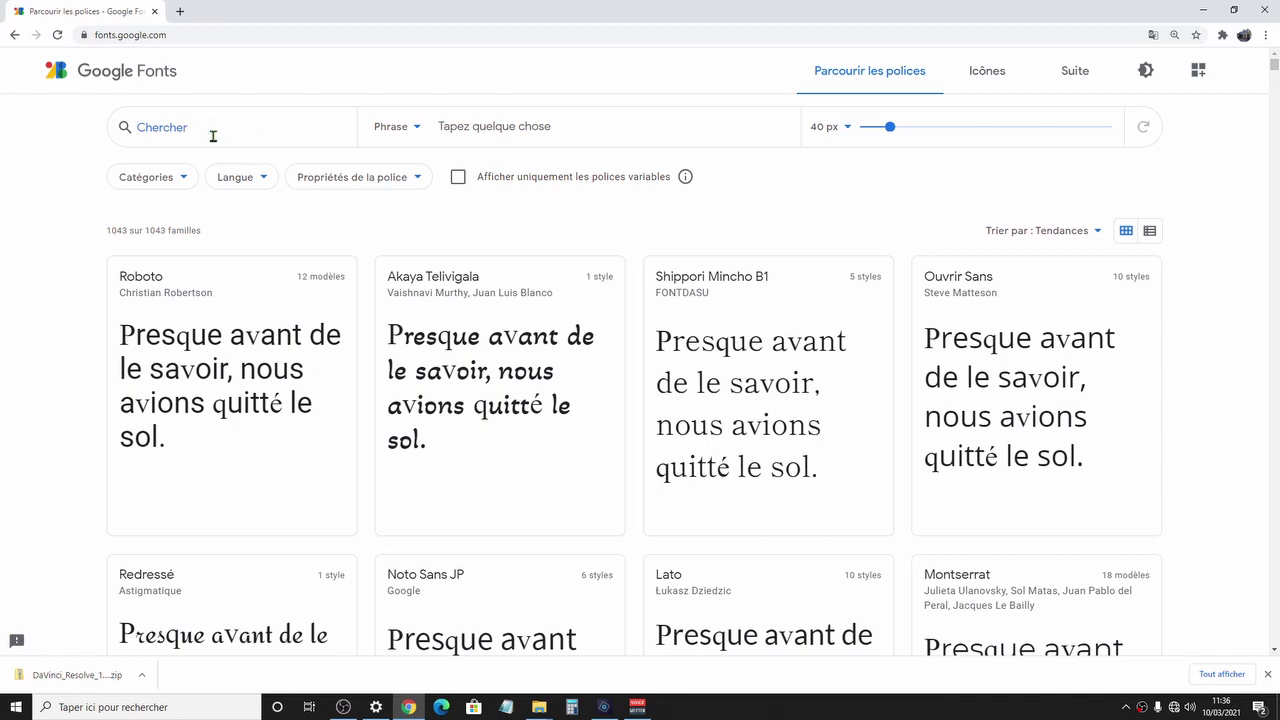
Search the fonts for 'montserrat', then switch the page back to English.
{"action": "type", "text": "mont"}
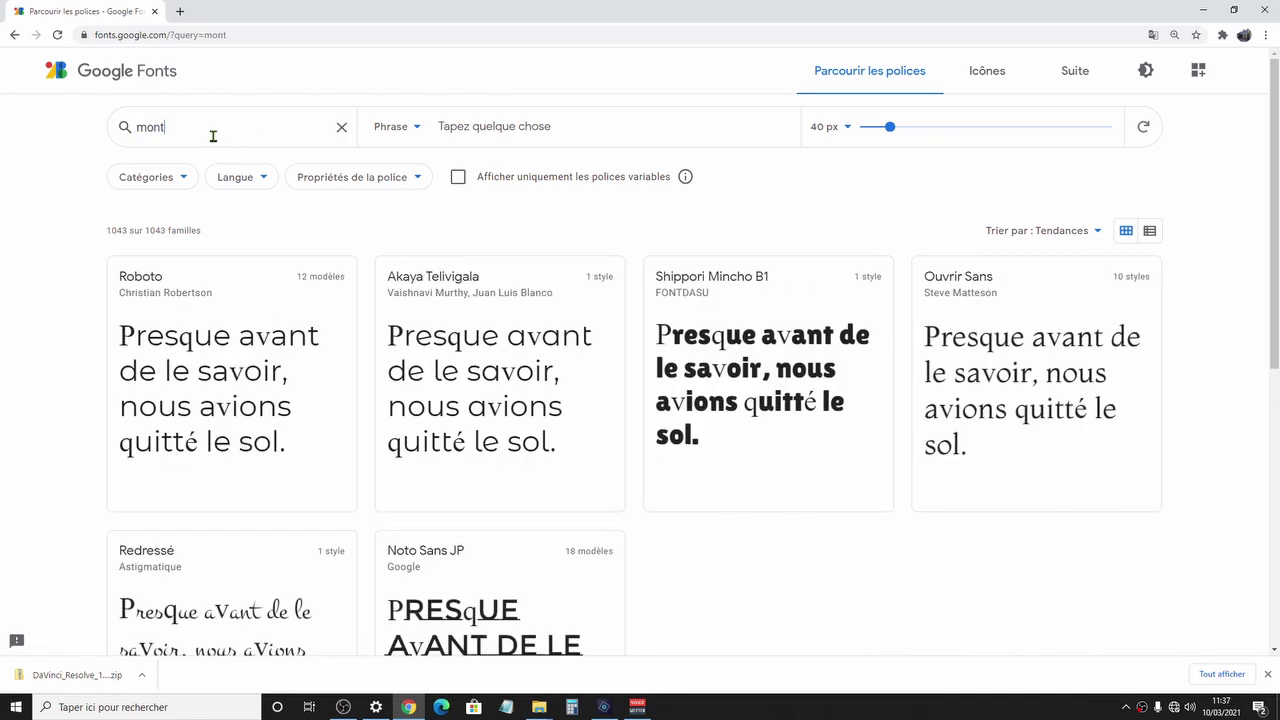
{"action": "type", "text": "s"}
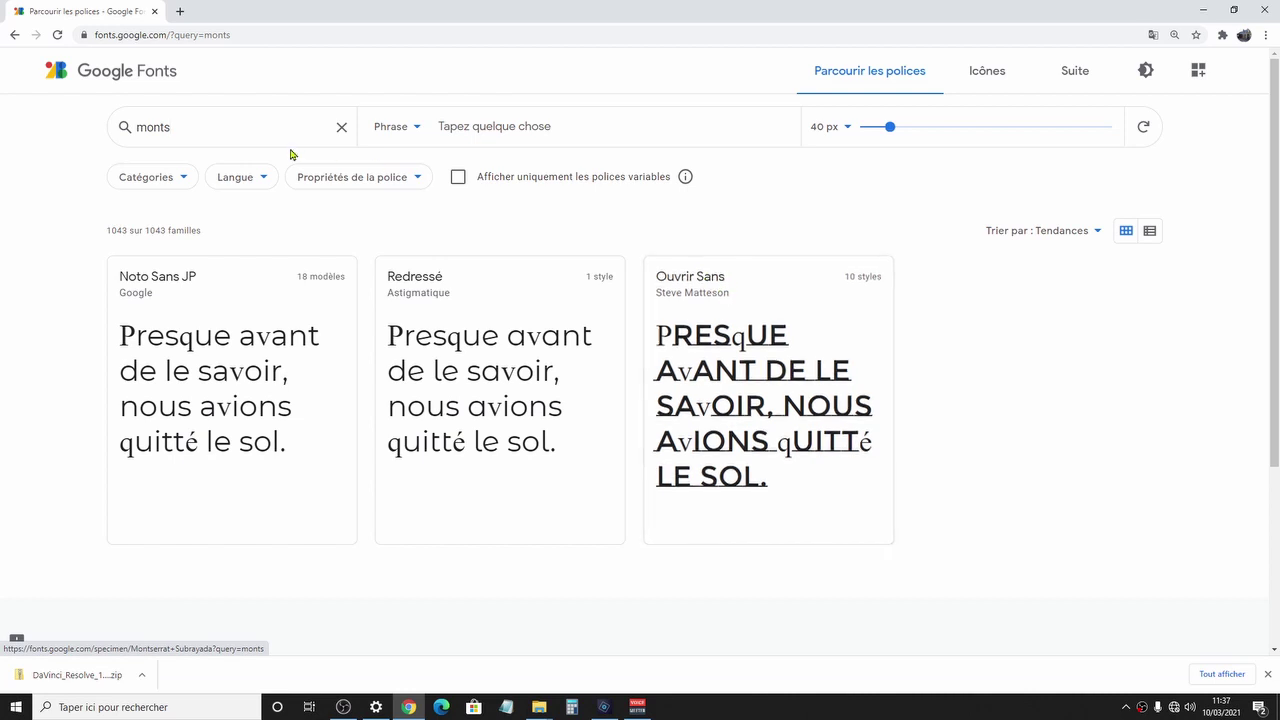
{"action": "type", "text": "errat"}
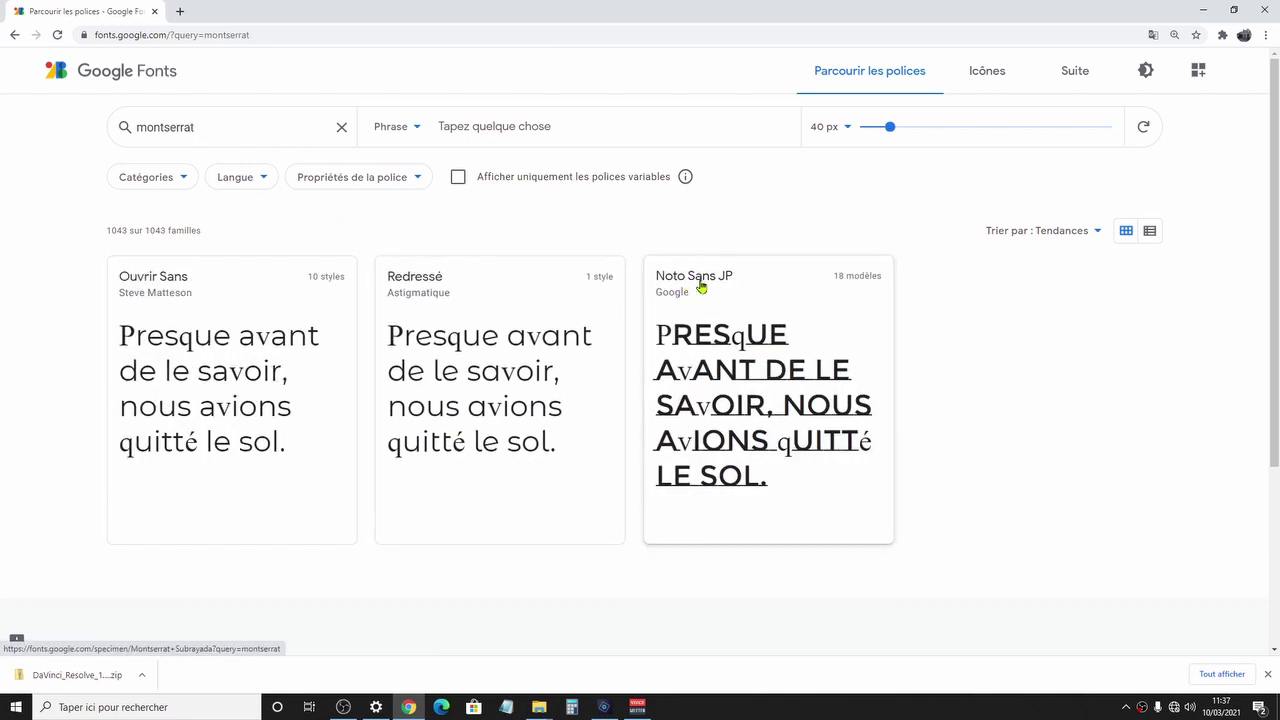
{"action": "double_click", "coordinate": [198, 127]}
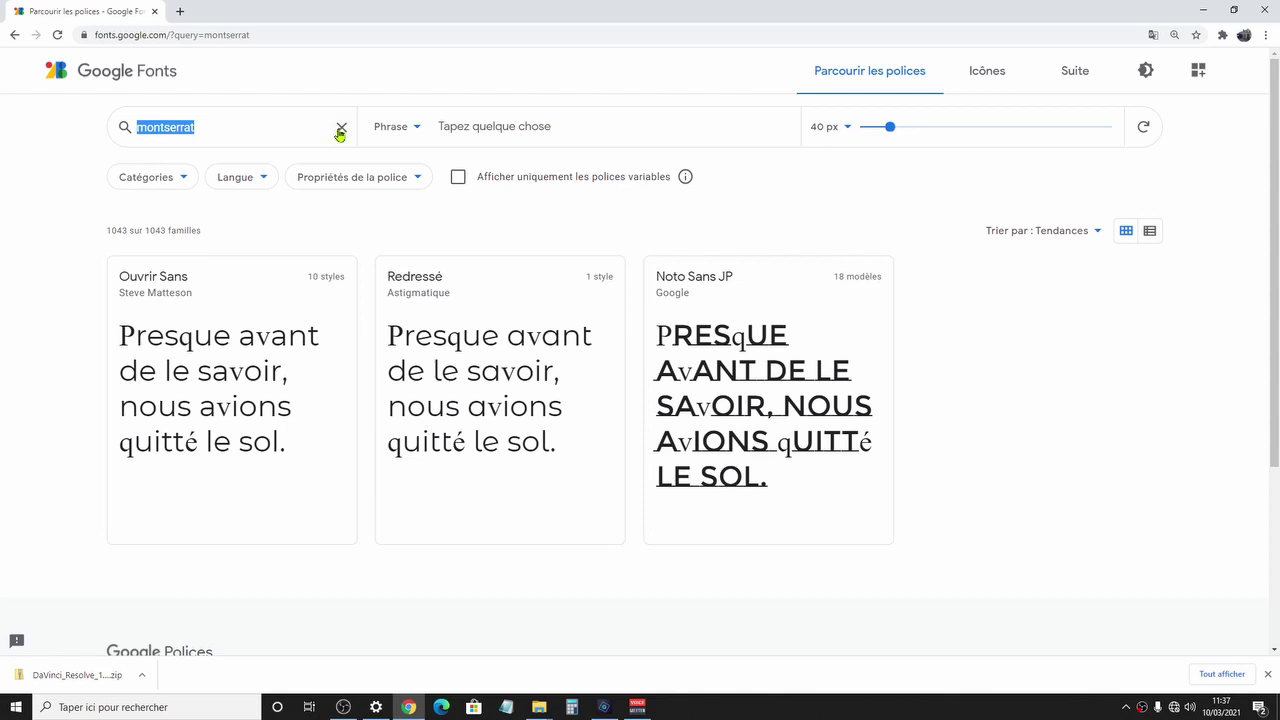
{"action": "left_click", "coordinate": [1154, 37]}
{"action": "left_click", "coordinate": [1040, 59]}
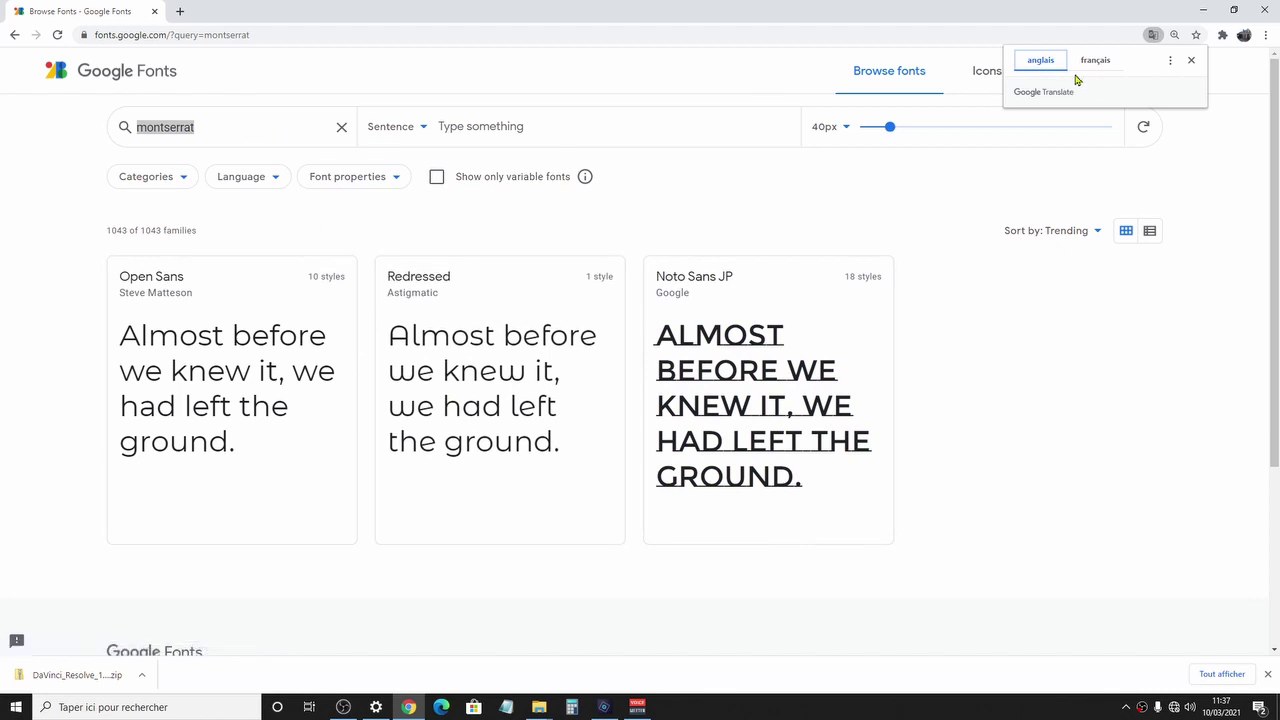
{"action": "left_click", "coordinate": [247, 126]}
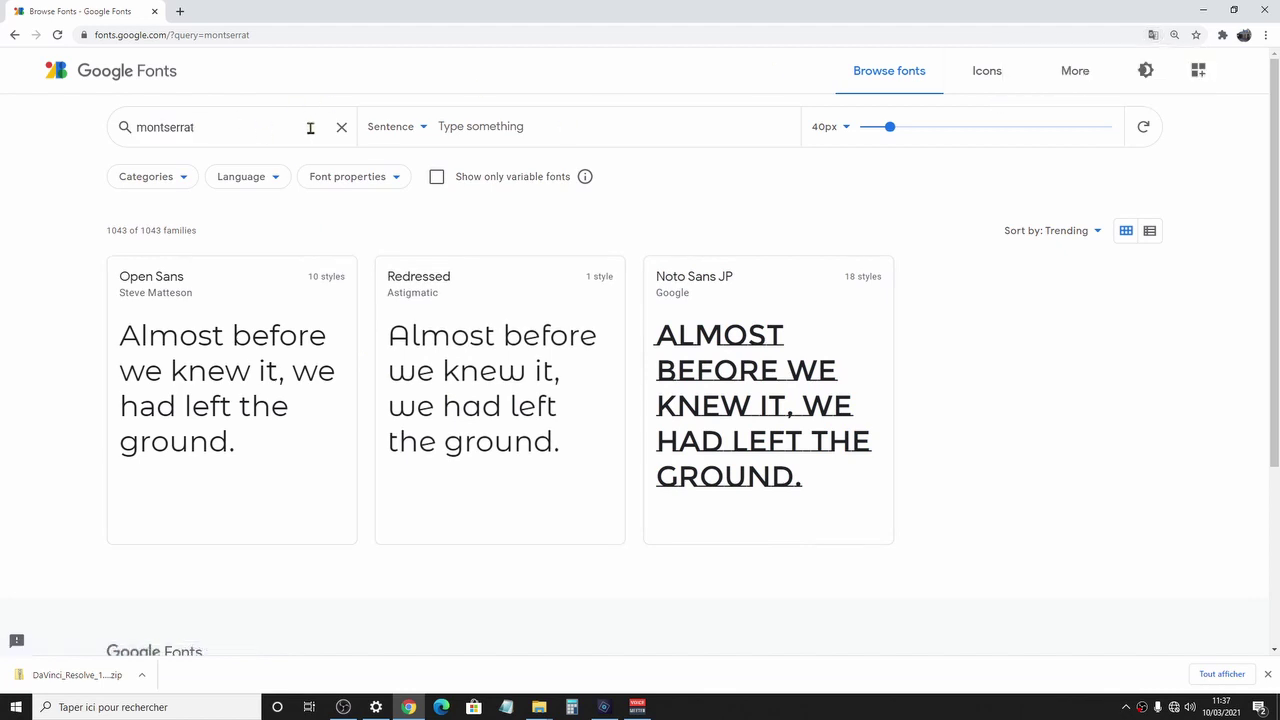
Try font searches for 'roboto' and 'pop', erasing each afterwards.
{"action": "left_click", "coordinate": [341, 127]}
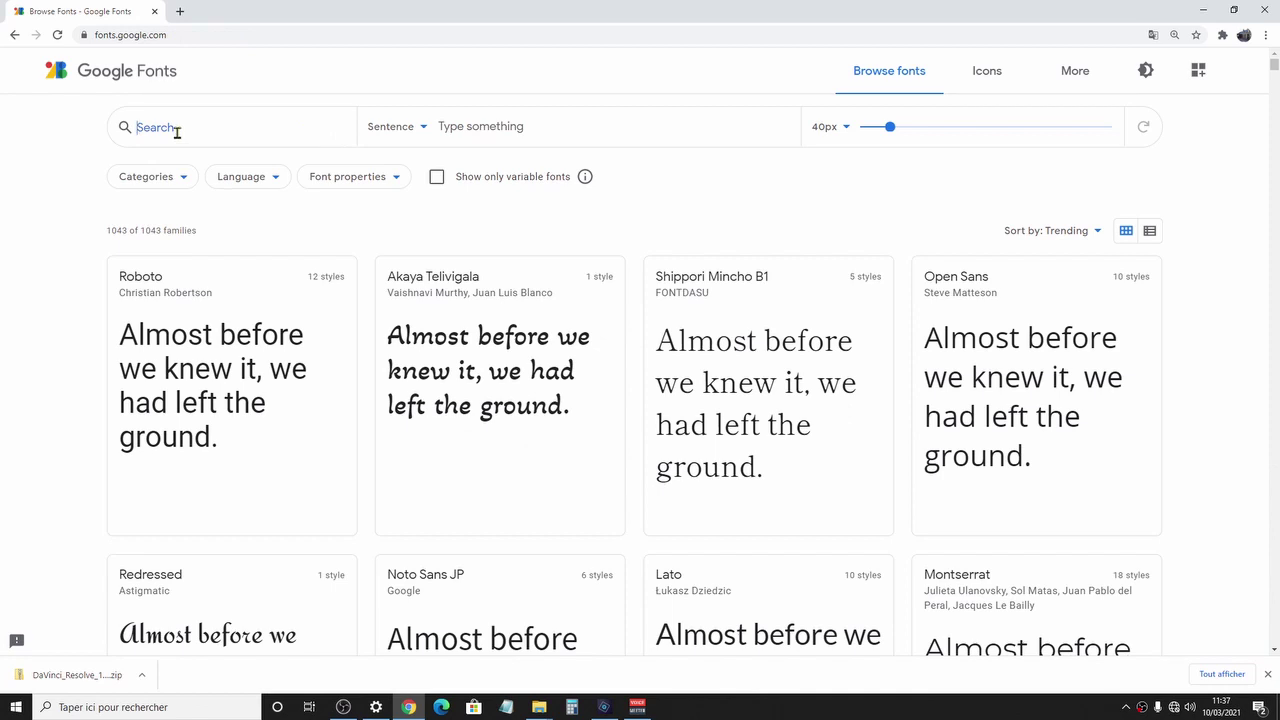
{"action": "type", "text": "roboto"}
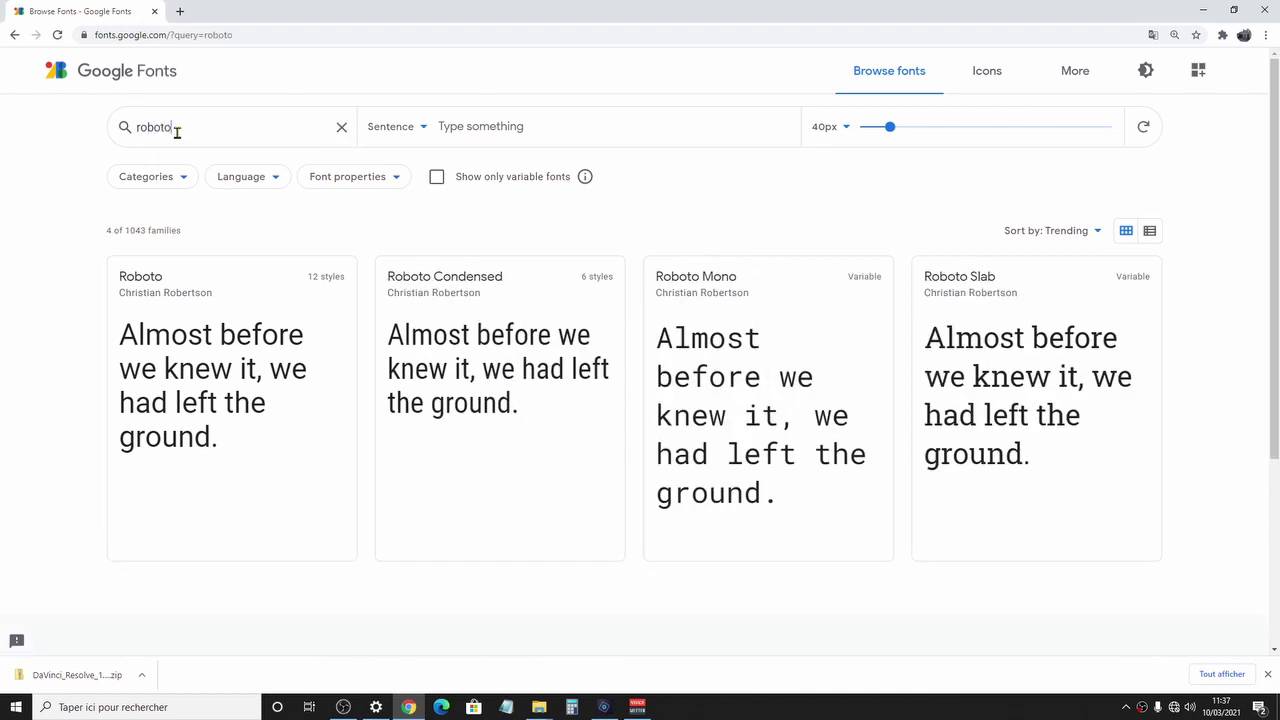
{"action": "key", "text": "BackSpace"}
{"action": "key", "text": "BackSpace"}
{"action": "key", "text": "BackSpace"}
{"action": "key", "text": "BackSpace"}
{"action": "key", "text": "BackSpace"}
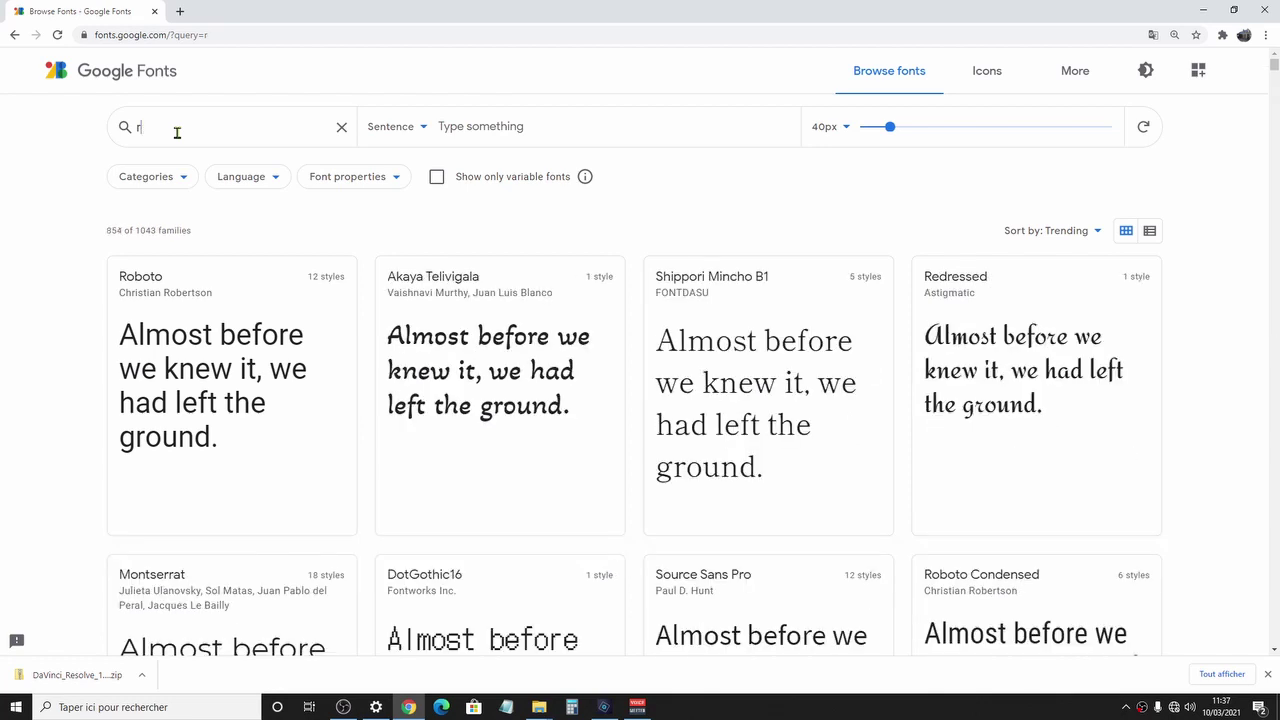
{"action": "key", "text": "BackSpace"}
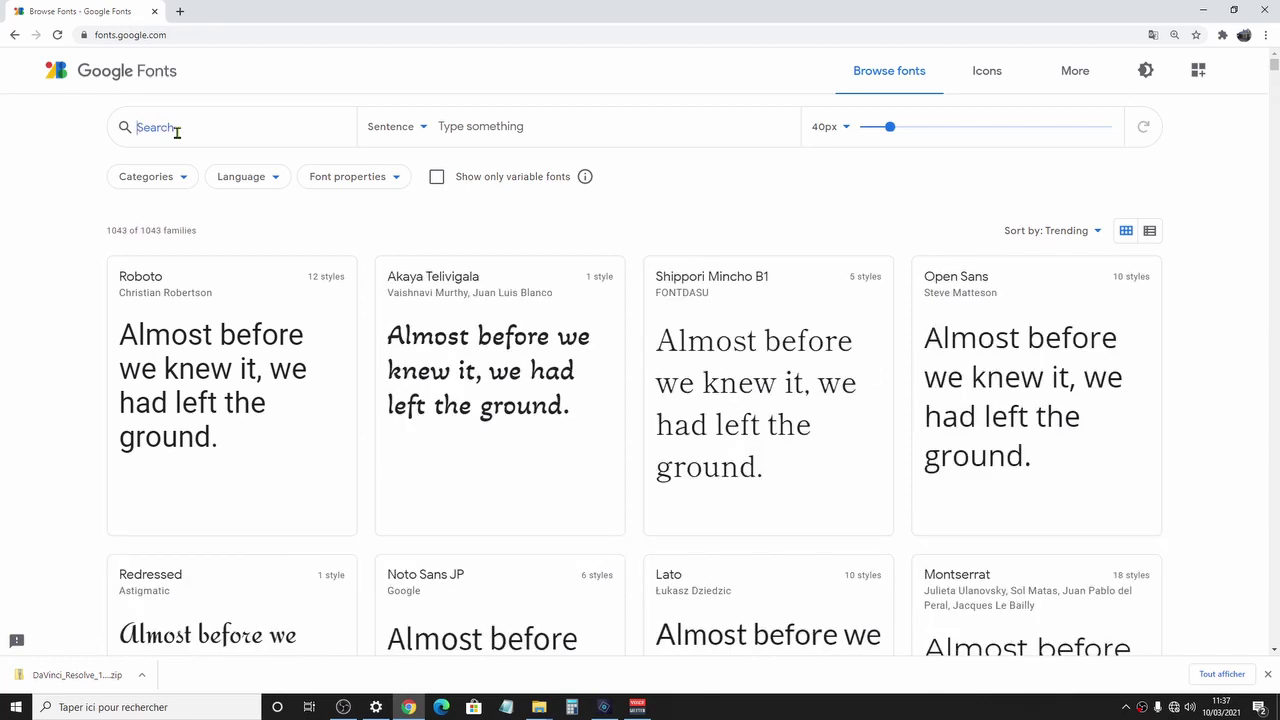
{"action": "type", "text": "pop"}
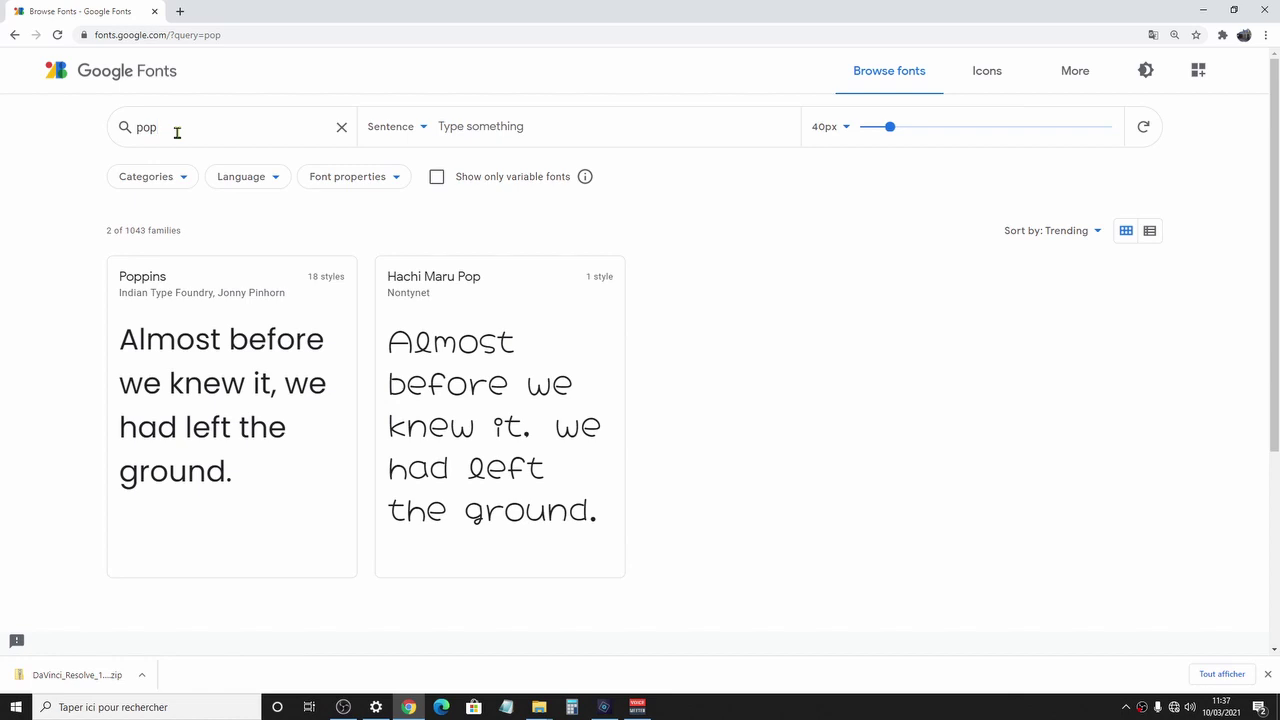
{"action": "key", "text": "BackSpace"}
{"action": "key", "text": "BackSpace"}
{"action": "key", "text": "BackSpace"}
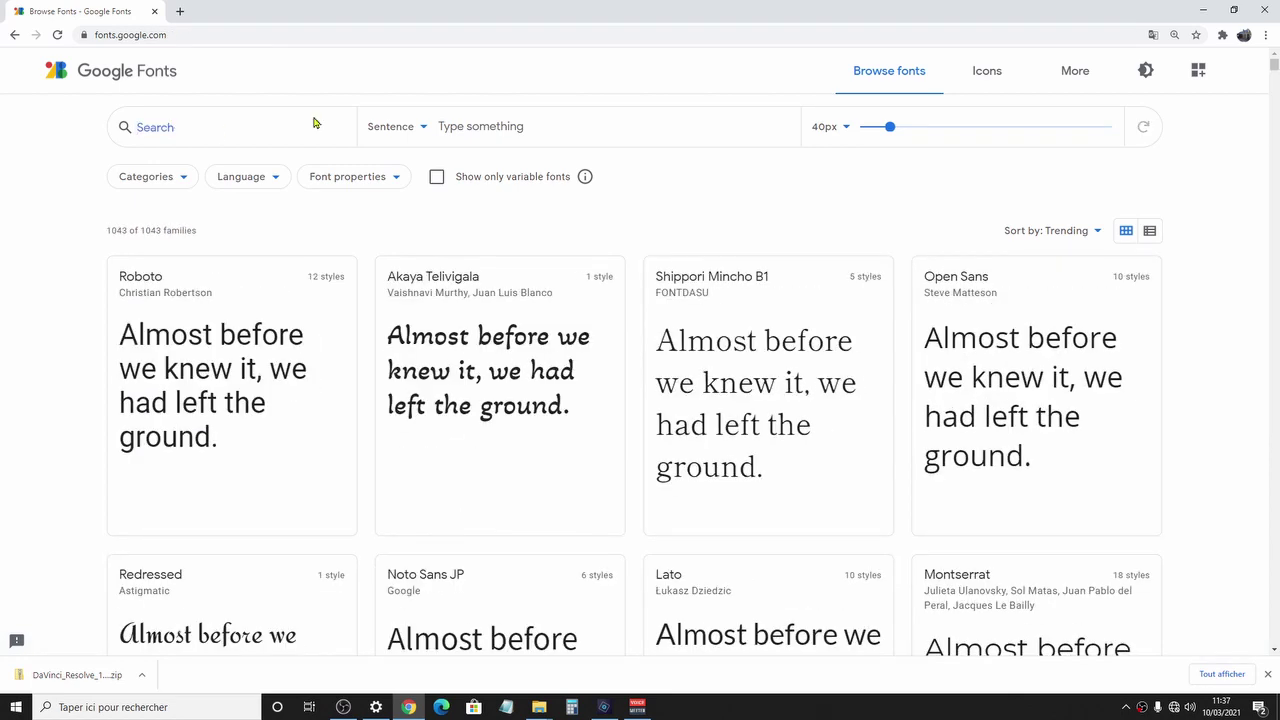
Translate the page to French, search 'pop', then restore the original English.
{"action": "left_click", "coordinate": [1153, 35]}
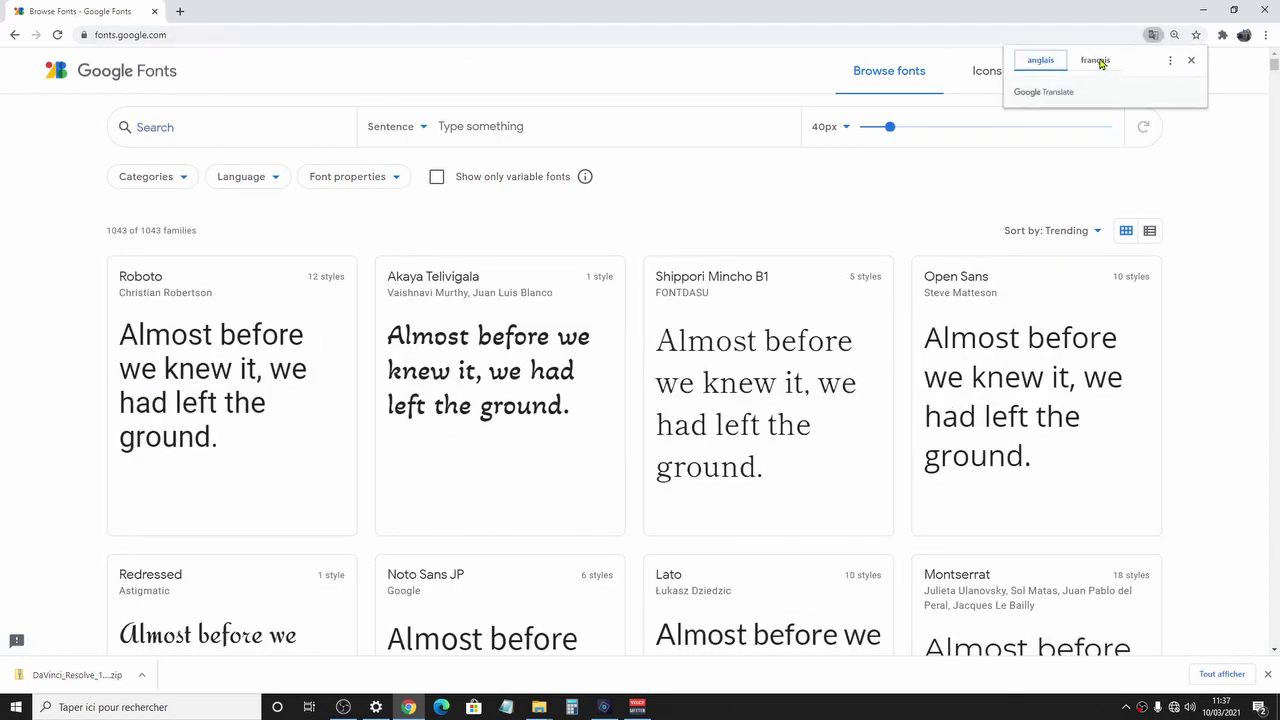
{"action": "left_click", "coordinate": [1095, 60]}
{"action": "left_click", "coordinate": [252, 131]}
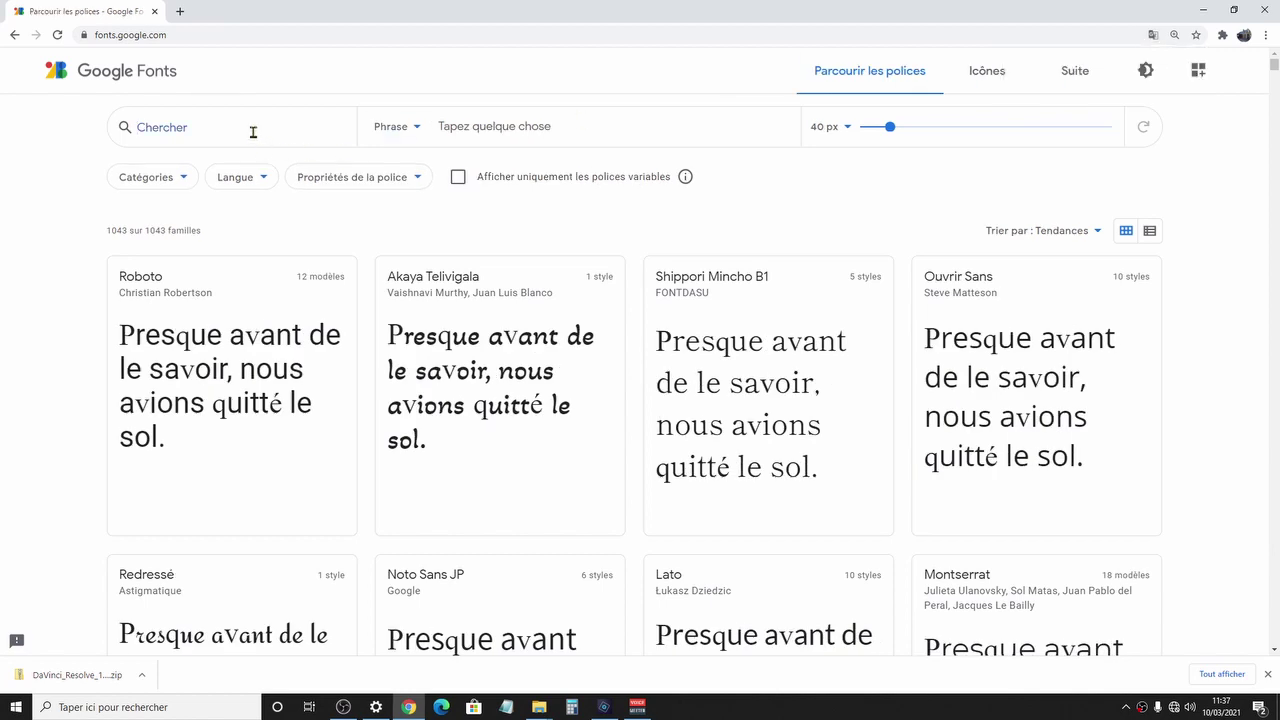
{"action": "type", "text": "pop"}
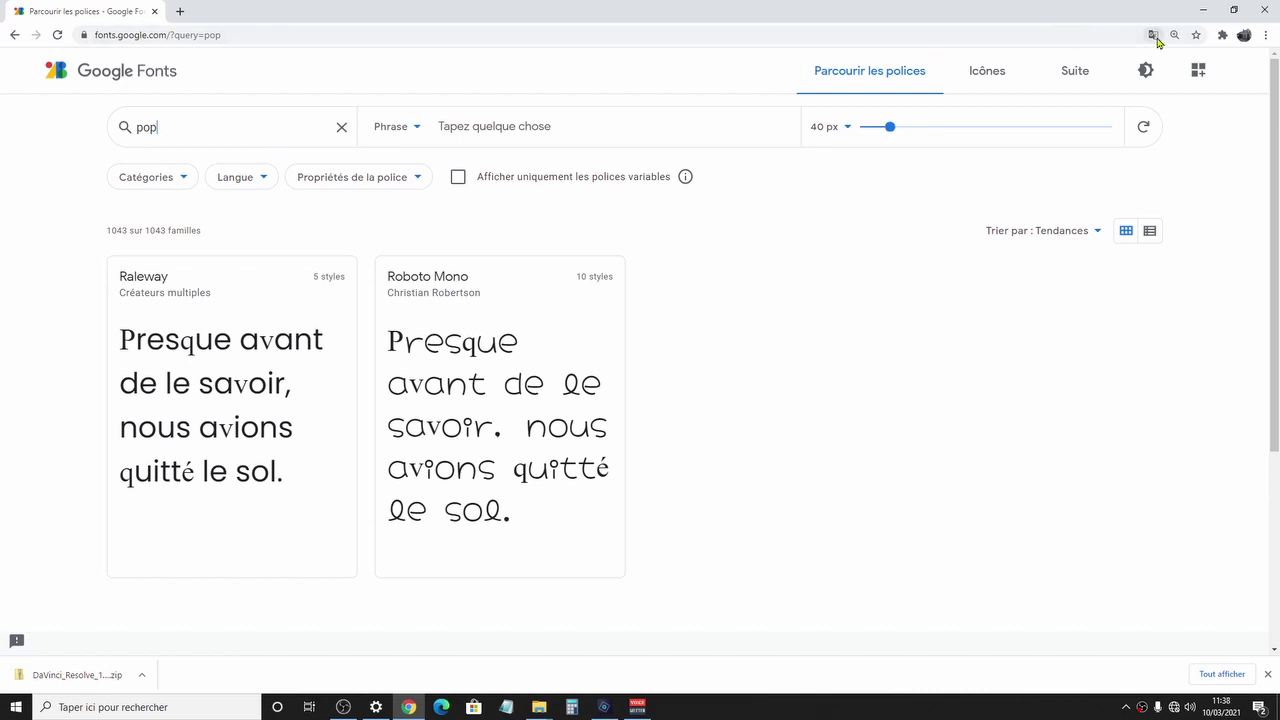
{"action": "left_click", "coordinate": [1153, 36]}
{"action": "left_click", "coordinate": [1040, 61]}
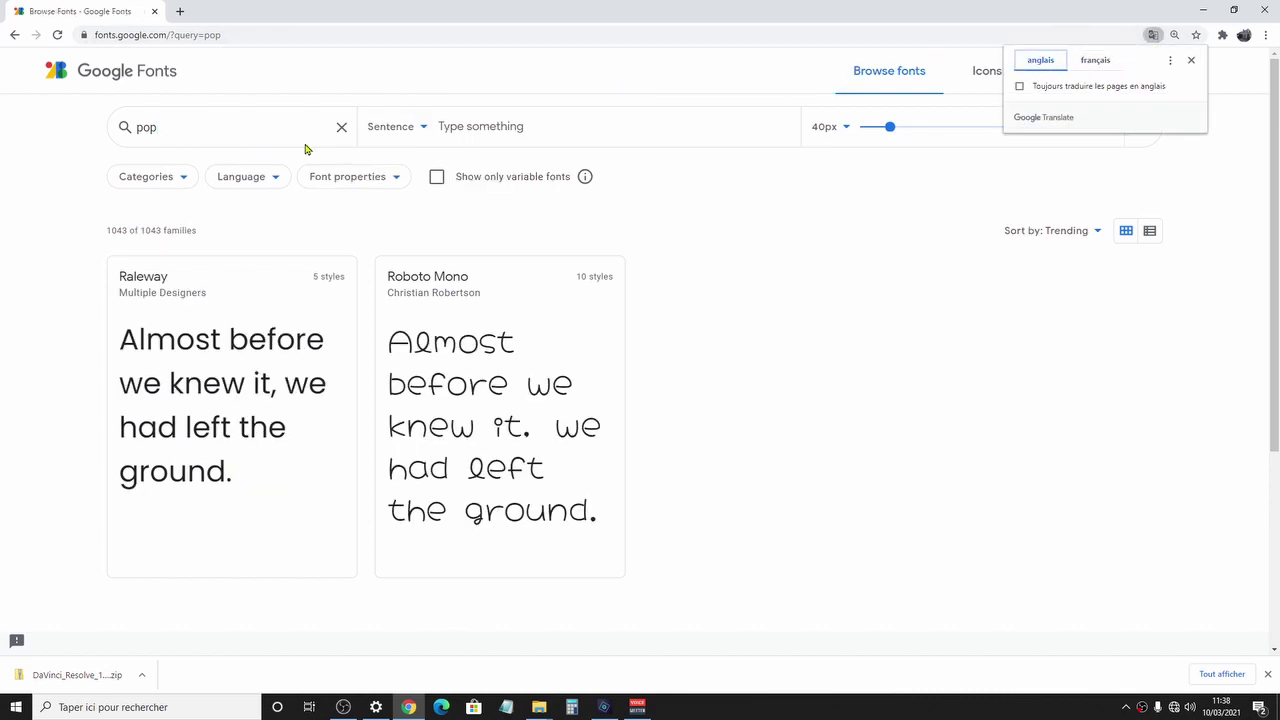
{"action": "left_click", "coordinate": [235, 134]}
Re-enter 'pop', then clear the search and filter by 'mont' to list Montserrat.
{"action": "key", "text": "BackSpace"}
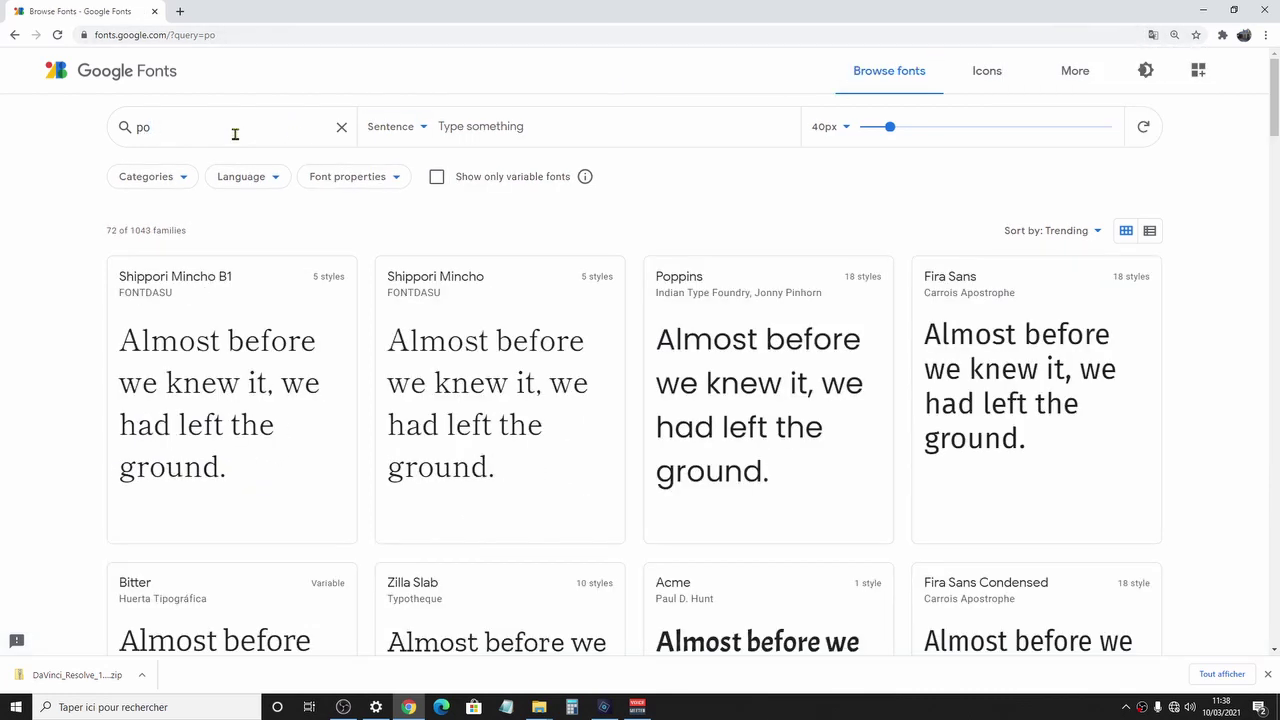
{"action": "key", "text": "BackSpace"}
{"action": "key", "text": "BackSpace"}
{"action": "type", "text": "pop"}
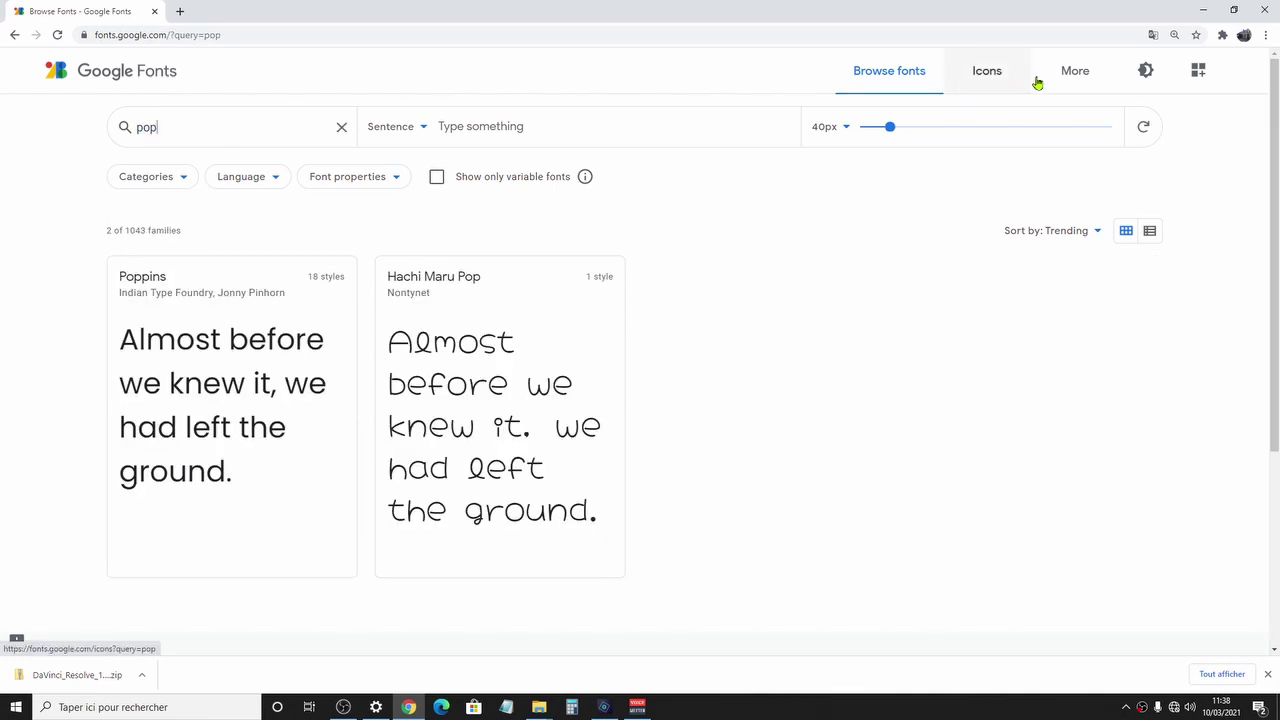
{"action": "left_click", "coordinate": [341, 127]}
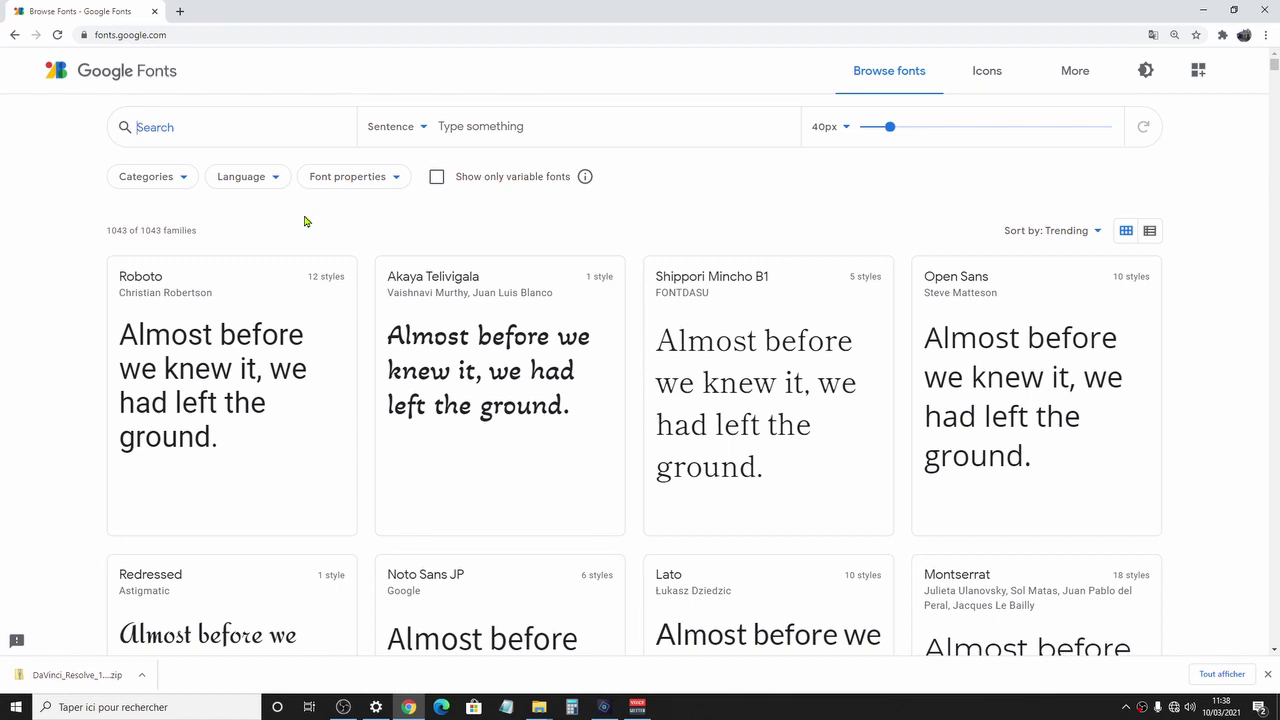
{"action": "type", "text": "mon"}
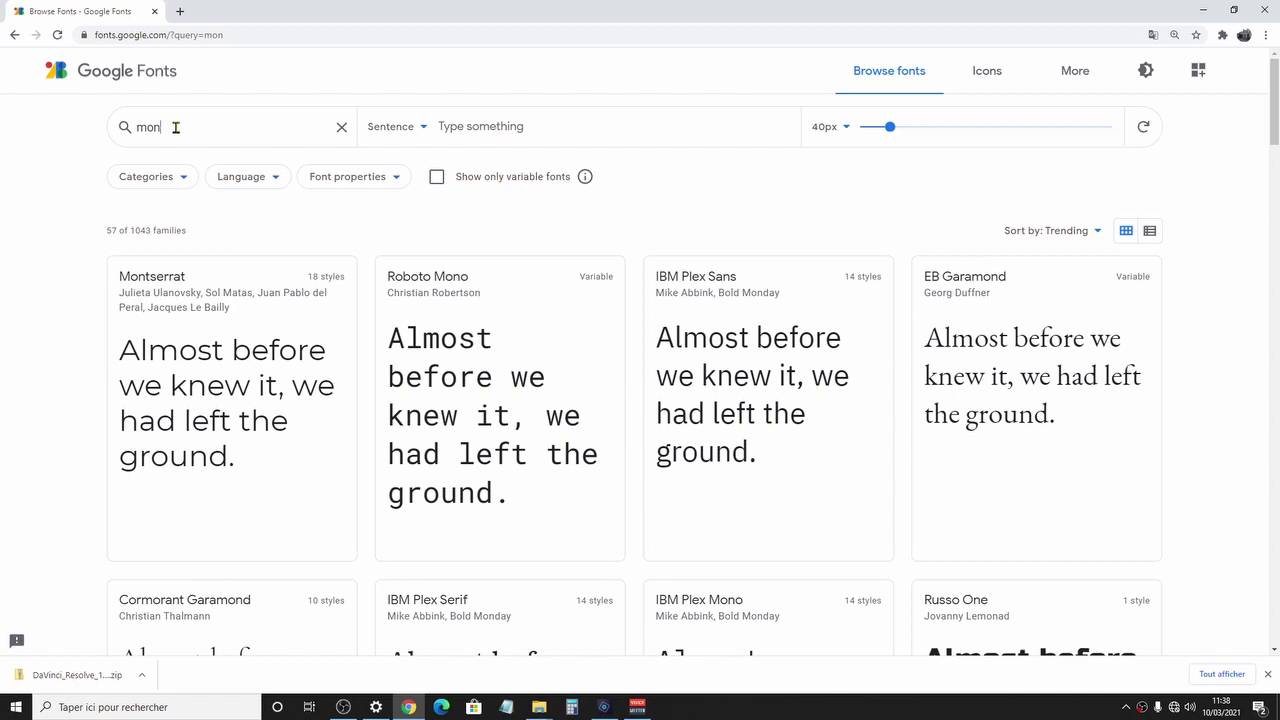
{"action": "type", "text": "t"}
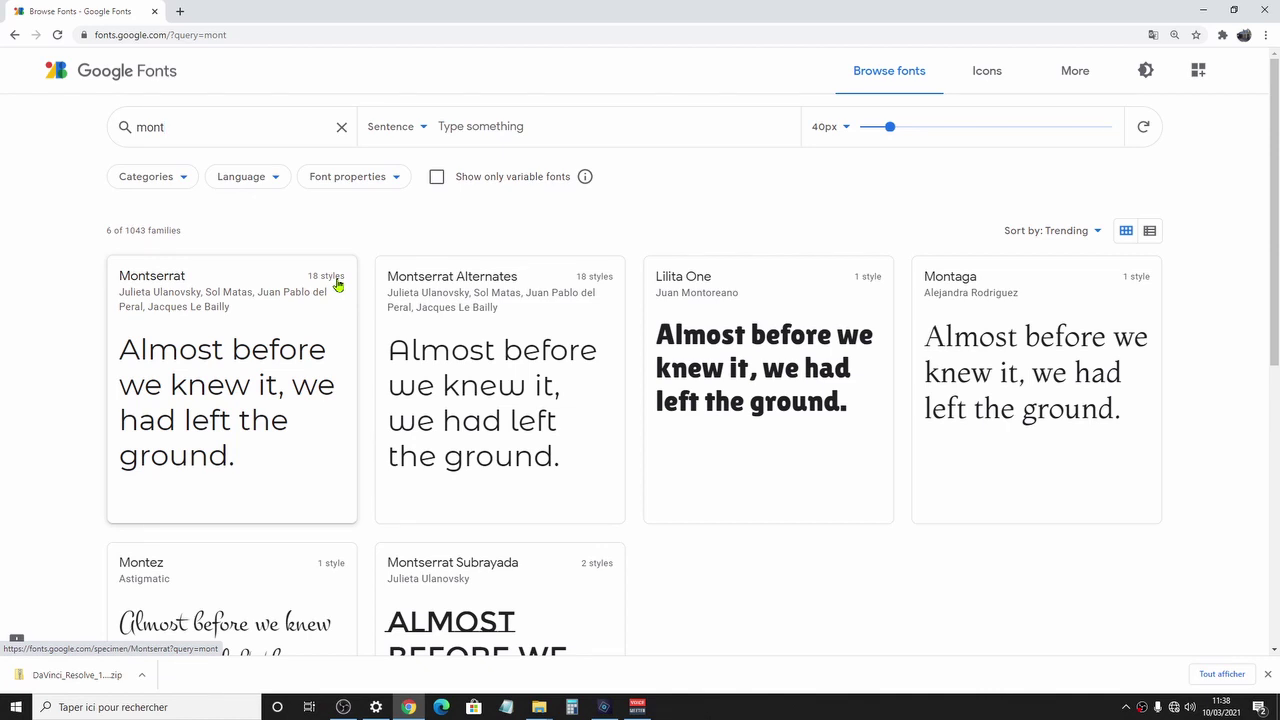
Open the Montserrat font page and look over its title, designers and details.
{"action": "left_click", "coordinate": [190, 282]}
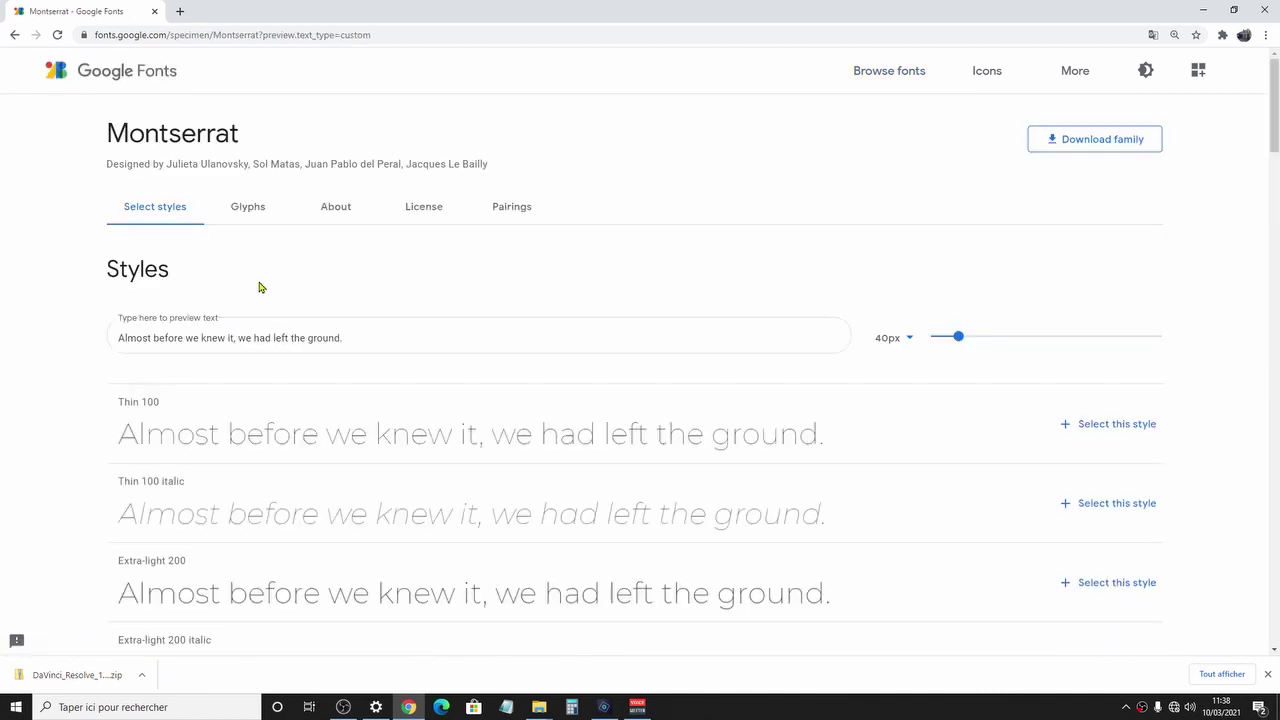
{"action": "double_click", "coordinate": [166, 136]}
{"action": "left_click", "coordinate": [236, 138]}
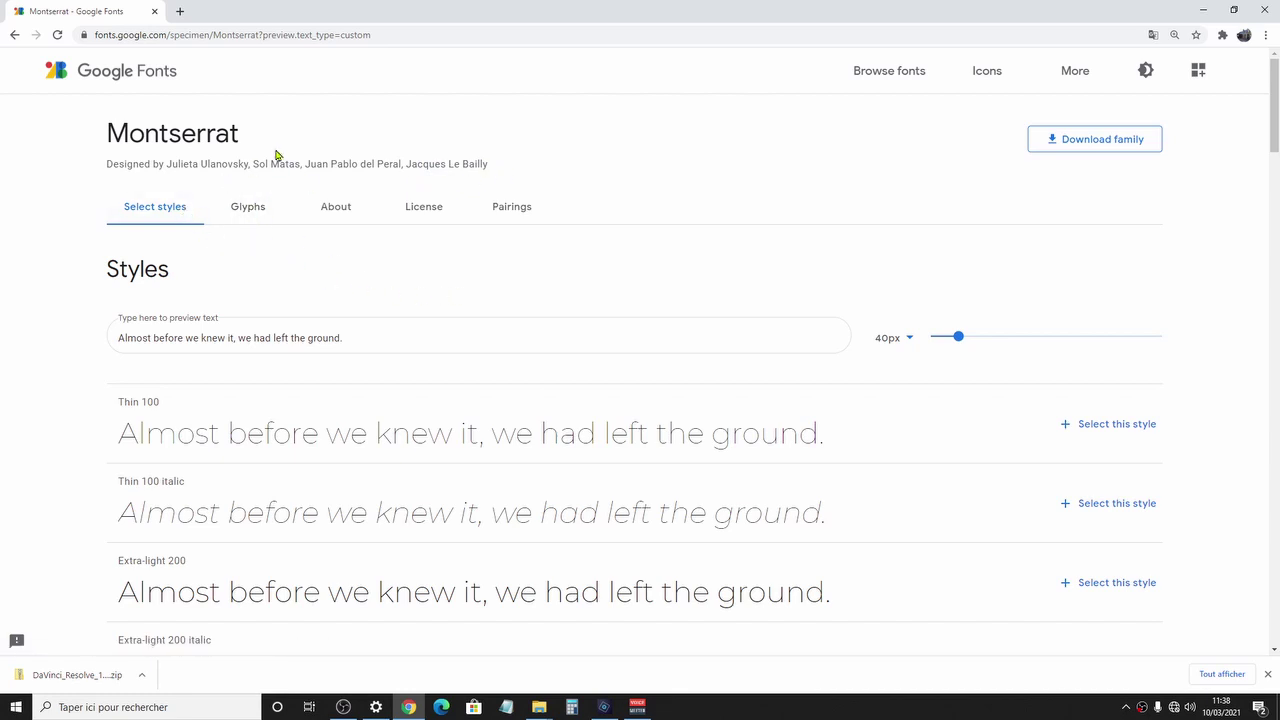
{"action": "left_click_drag", "start_coordinate": [489, 167], "coordinate": [169, 170]}
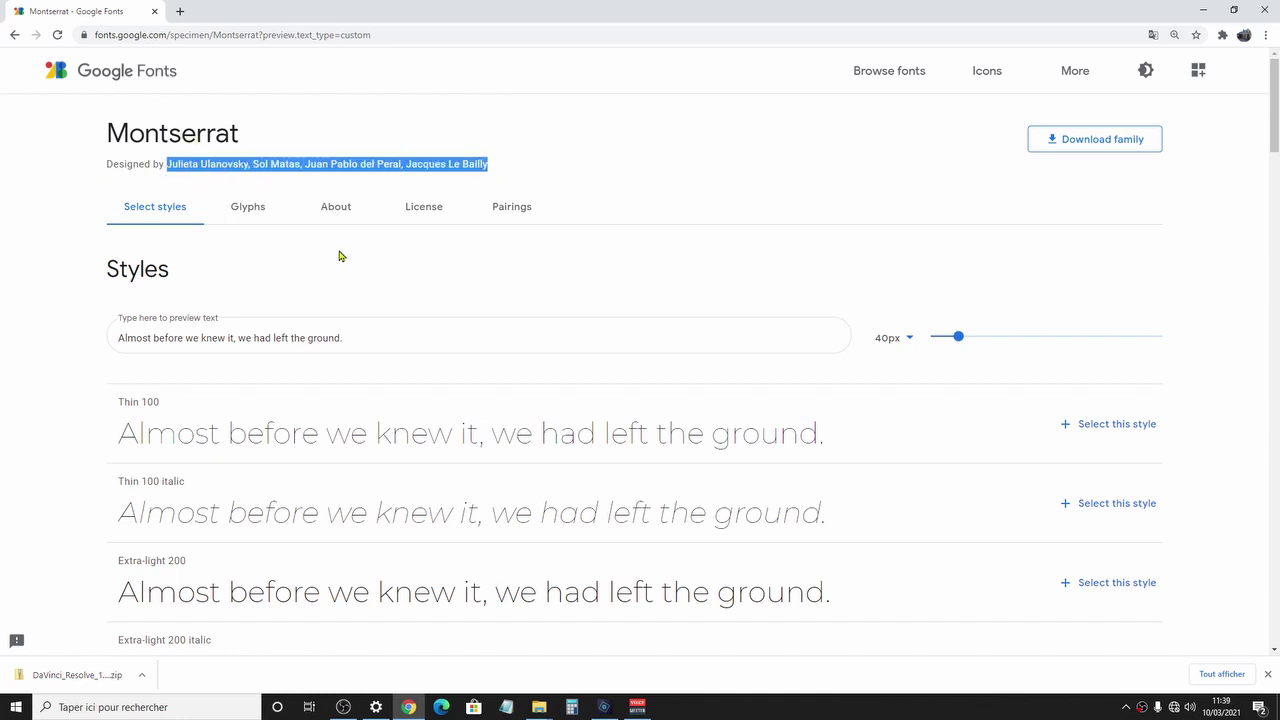
{"action": "scroll", "coordinate": [73, 333], "scroll_direction": "down", "scroll_amount": 1}
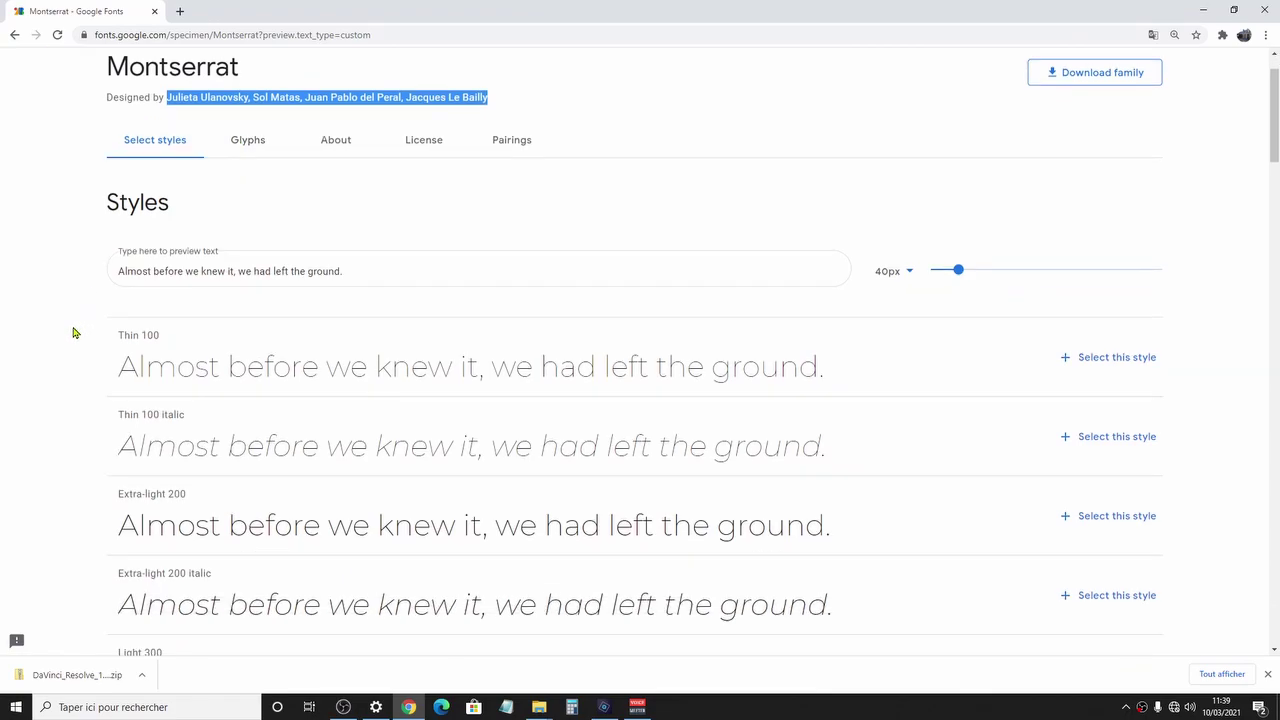
{"action": "scroll", "coordinate": [60, 360], "scroll_direction": "down", "scroll_amount": 1}
{"action": "scroll", "coordinate": [53, 375], "scroll_direction": "down", "scroll_amount": 1}
{"action": "scroll", "coordinate": [53, 375], "scroll_direction": "down", "scroll_amount": 2}
{"action": "scroll", "coordinate": [53, 375], "scroll_direction": "down", "scroll_amount": 3}
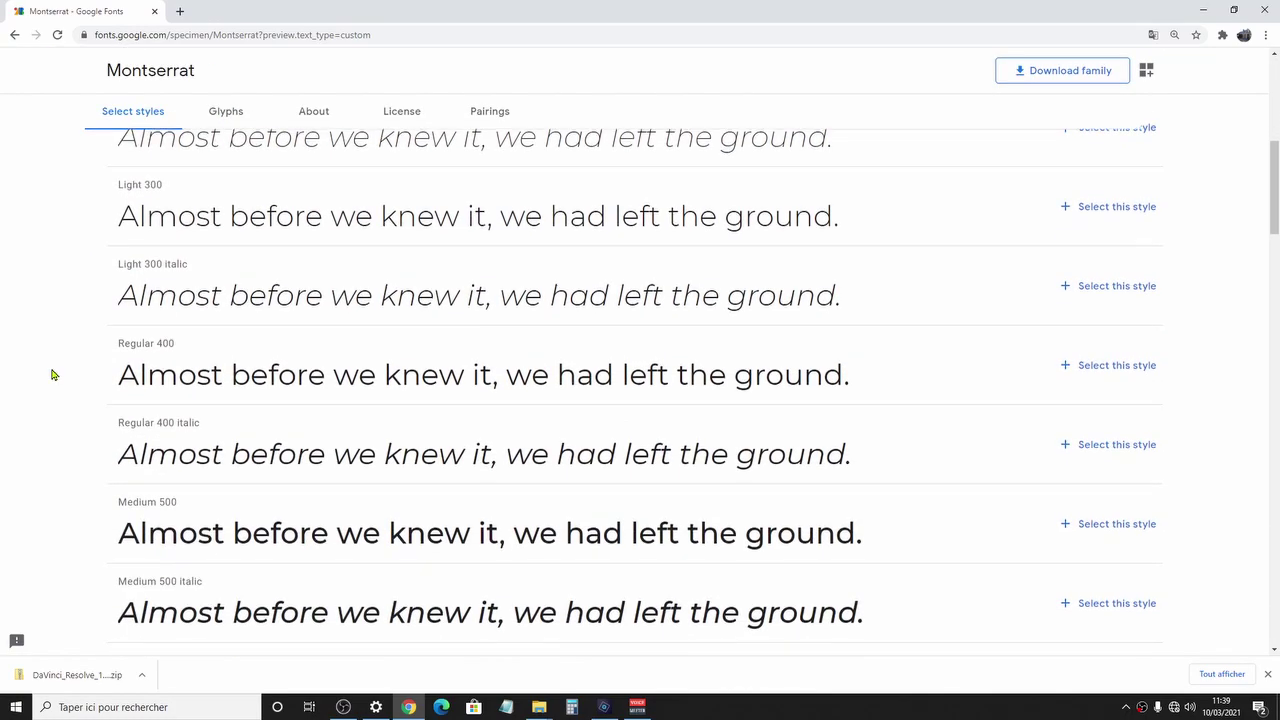
{"action": "scroll", "coordinate": [53, 375], "scroll_direction": "down", "scroll_amount": 3}
{"action": "scroll", "coordinate": [53, 375], "scroll_direction": "down", "scroll_amount": 4}
{"action": "scroll", "coordinate": [53, 360], "scroll_direction": "up", "scroll_amount": 4}
{"action": "scroll", "coordinate": [53, 357], "scroll_direction": "up", "scroll_amount": 6}
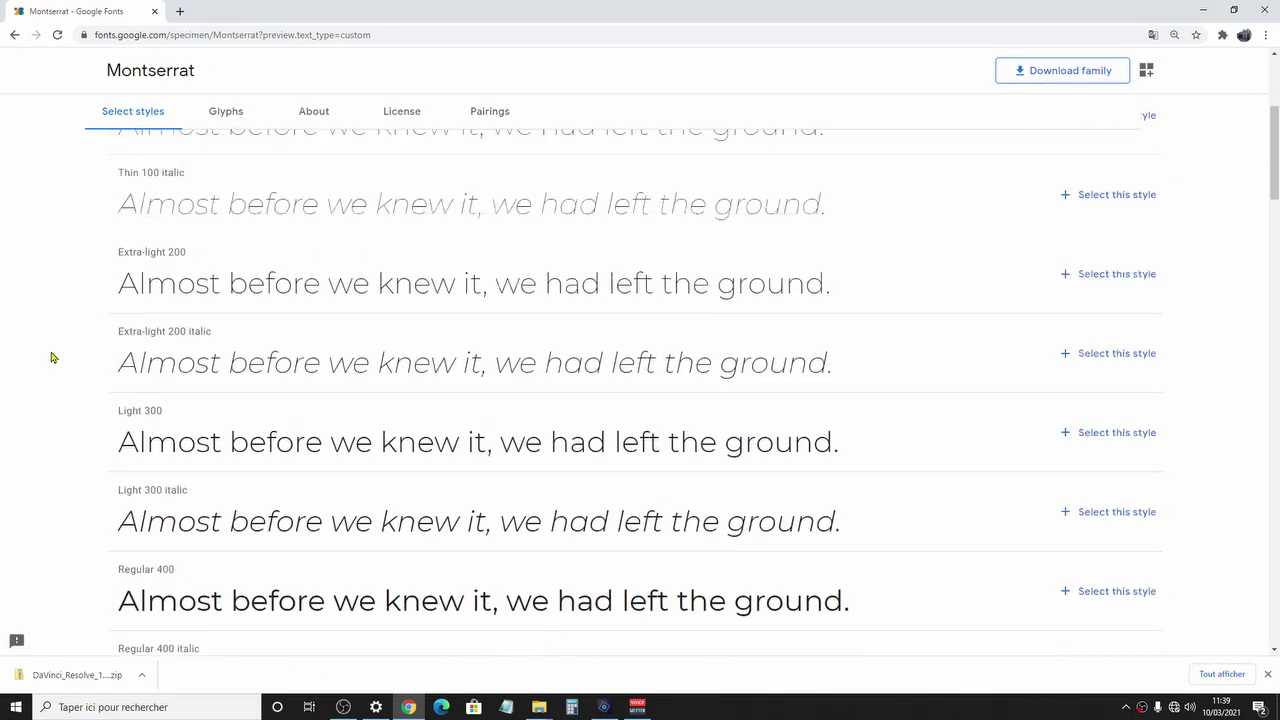
{"action": "scroll", "coordinate": [53, 357], "scroll_direction": "up", "scroll_amount": 5}
View Montserrat's glyph set, return to the styles list, and select the preview sentence.
{"action": "left_click", "coordinate": [250, 209]}
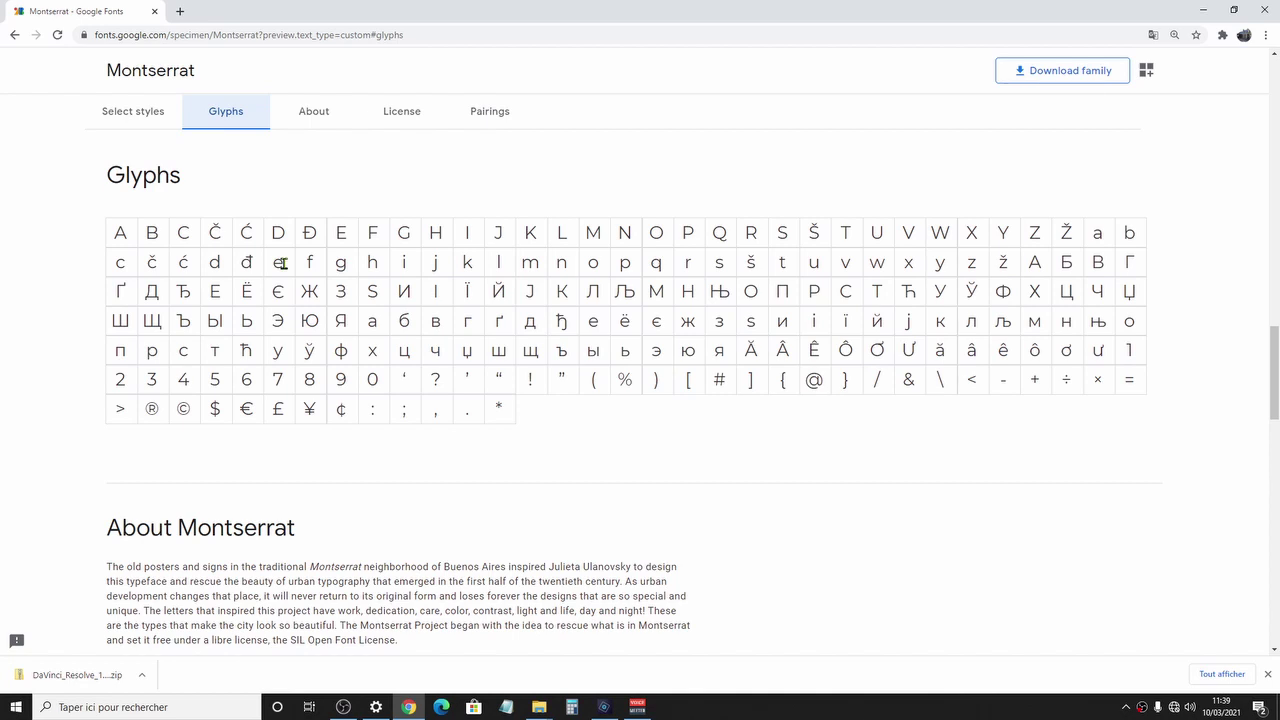
{"action": "left_click", "coordinate": [404, 380]}
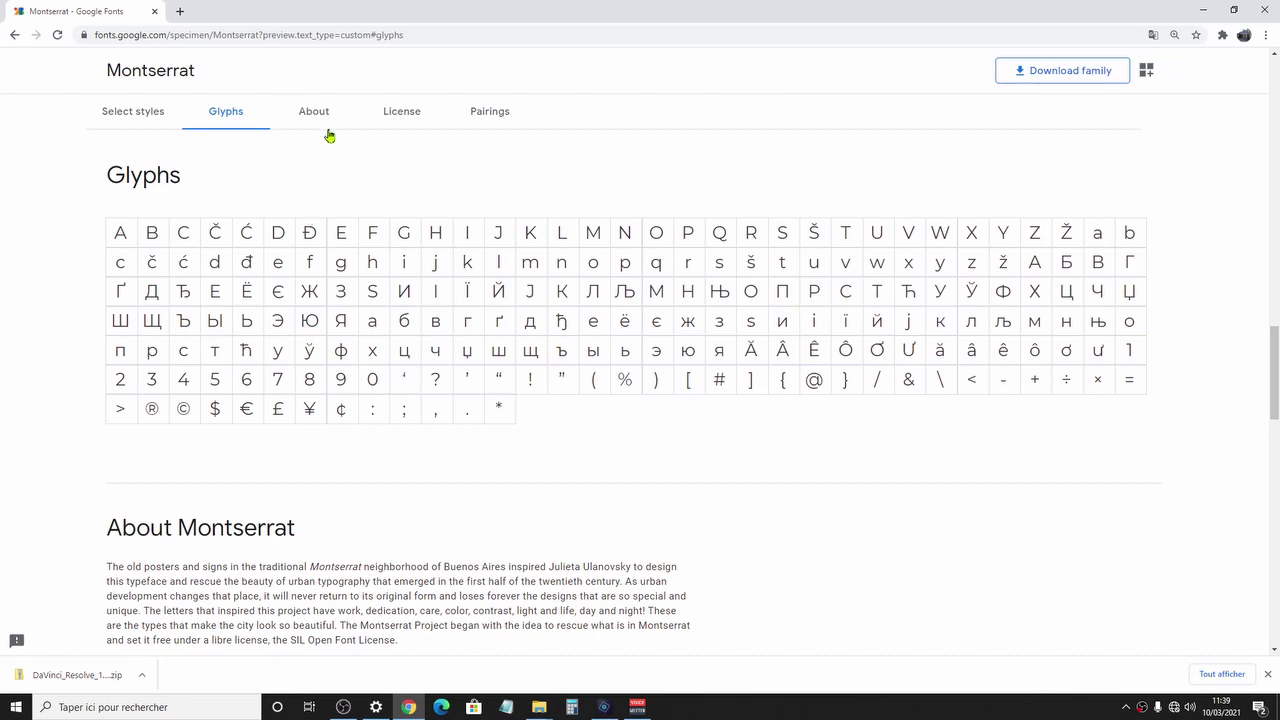
{"action": "left_click", "coordinate": [149, 120]}
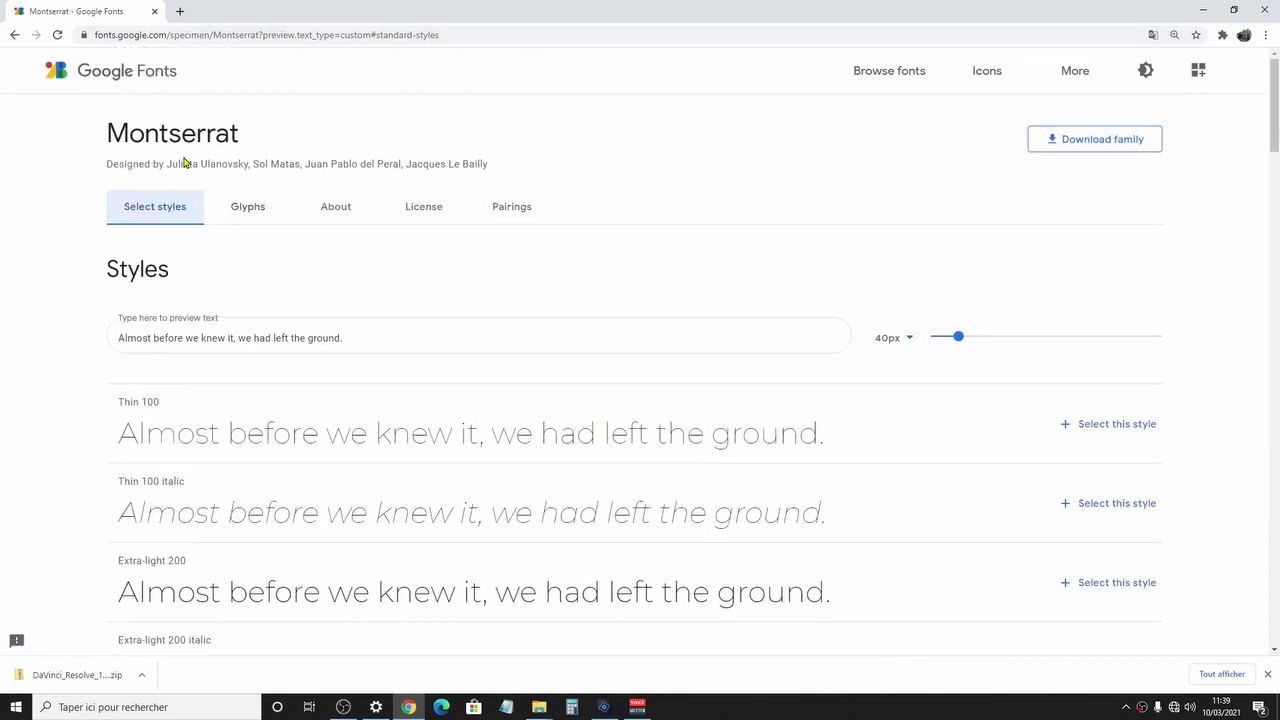
{"action": "left_click_drag", "start_coordinate": [402, 341], "coordinate": [101, 346]}
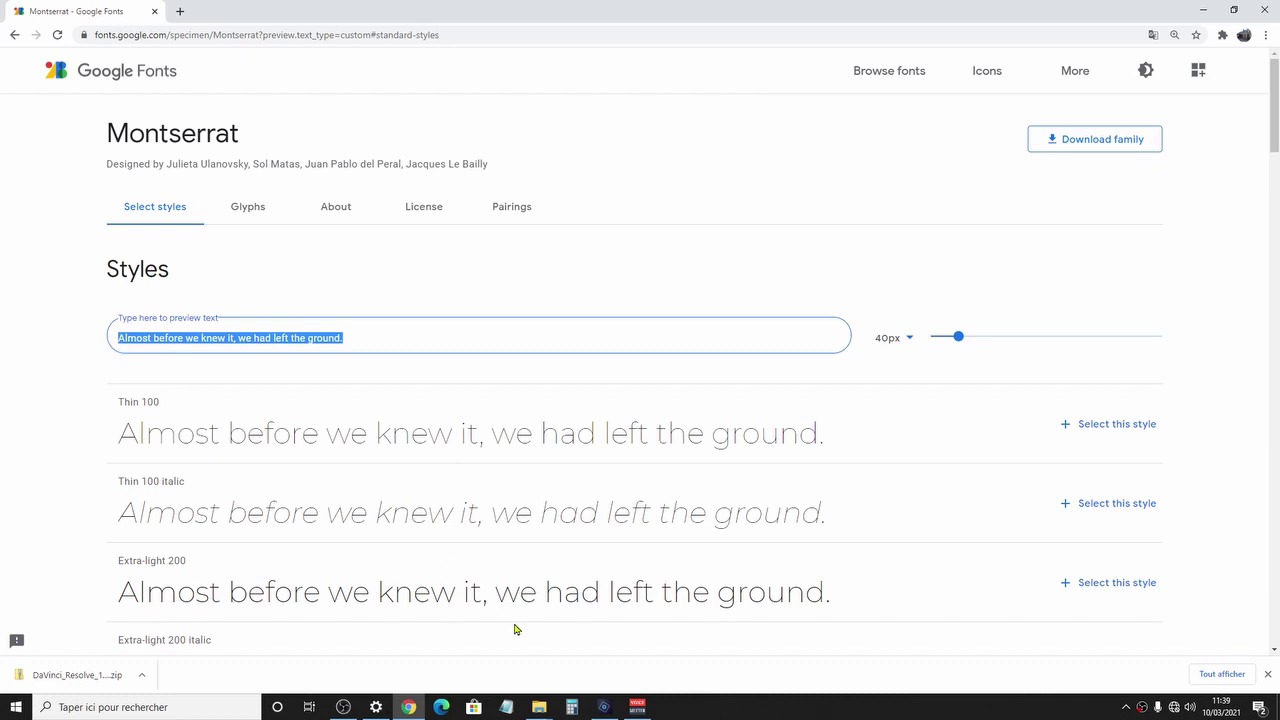
Paste the Photoshop Elements quote into Montserrat's preview, review the styles, and return to the full listing.
{"action": "left_click", "coordinate": [612, 710]}
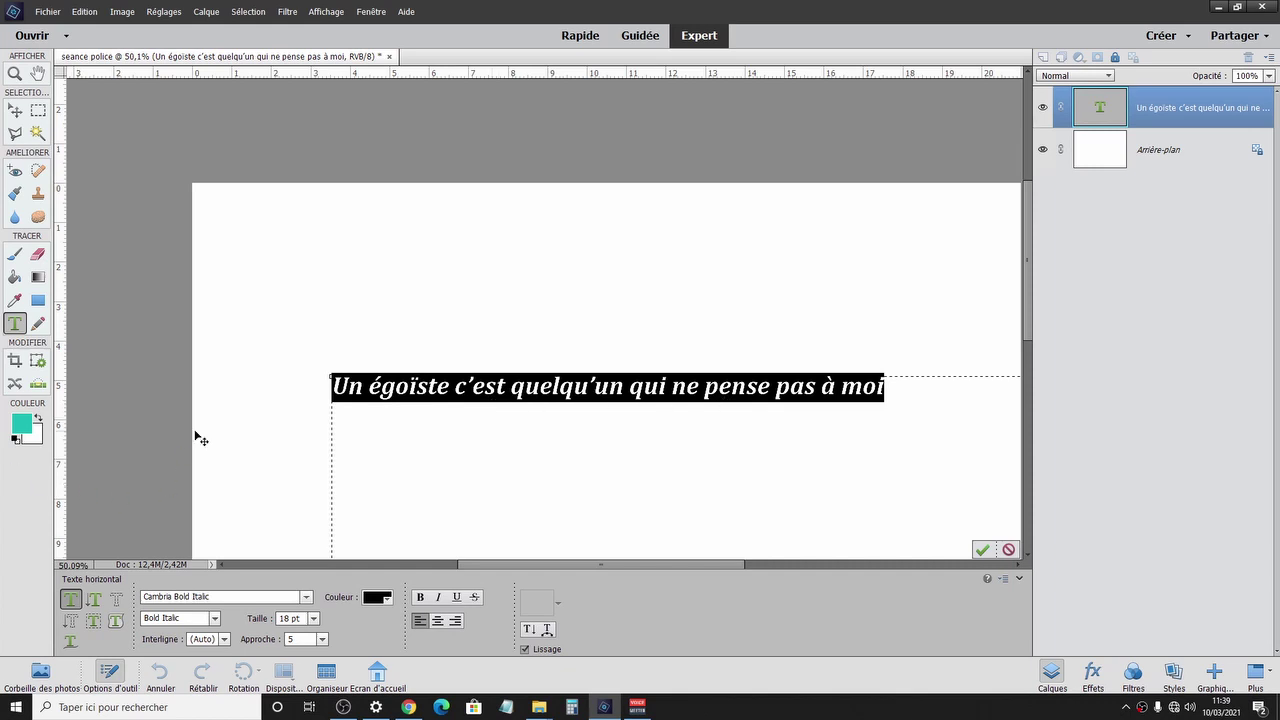
{"action": "key", "text": "alt+Tab"}
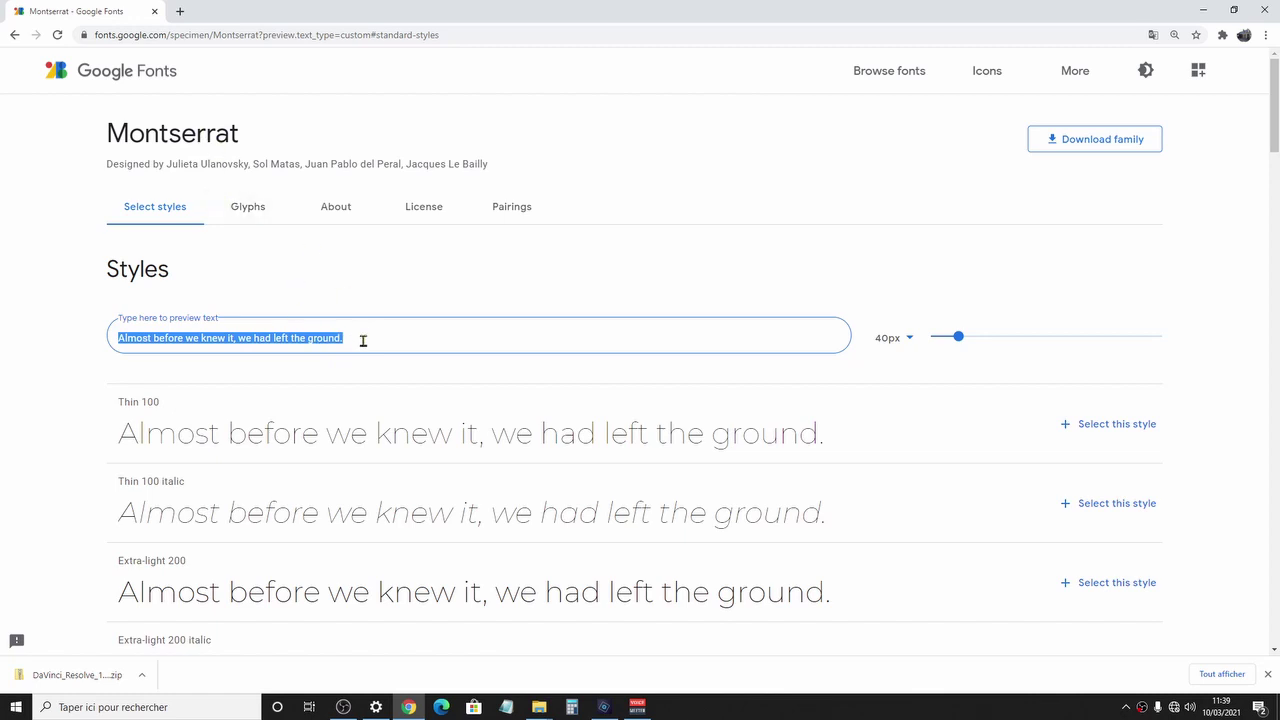
{"action": "type", "text": "Un égoïste c'est quelqu'un qui ne pense pas à moi"}
{"action": "scroll", "coordinate": [435, 387], "scroll_direction": "down", "scroll_amount": 5}
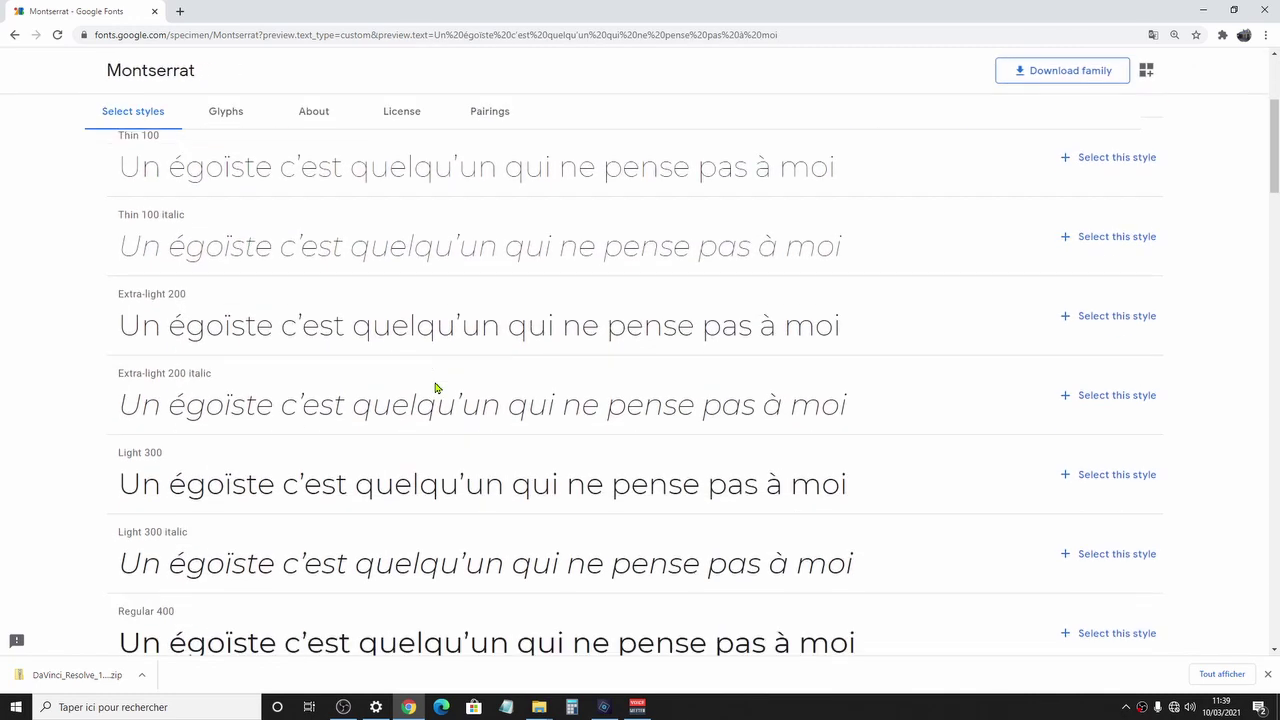
{"action": "scroll", "coordinate": [435, 387], "scroll_direction": "down", "scroll_amount": 1}
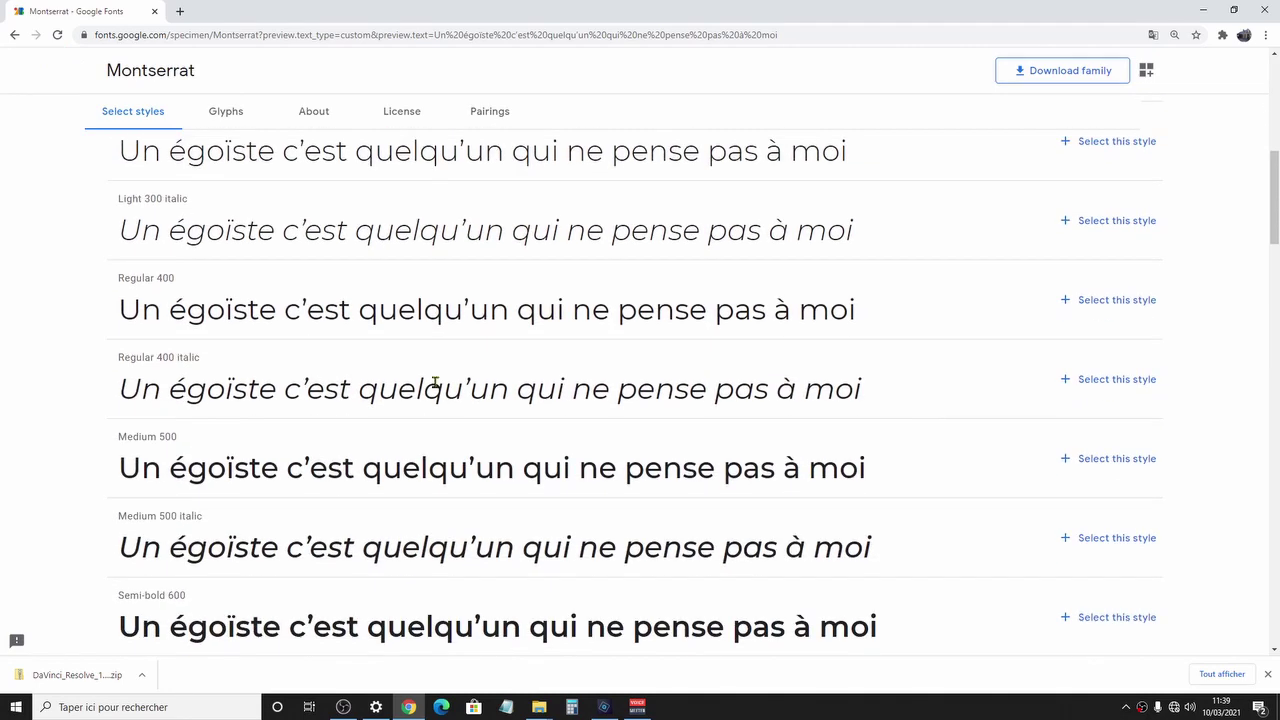
{"action": "scroll", "coordinate": [435, 386], "scroll_direction": "down", "scroll_amount": 1}
{"action": "scroll", "coordinate": [490, 405], "scroll_direction": "down", "scroll_amount": 1}
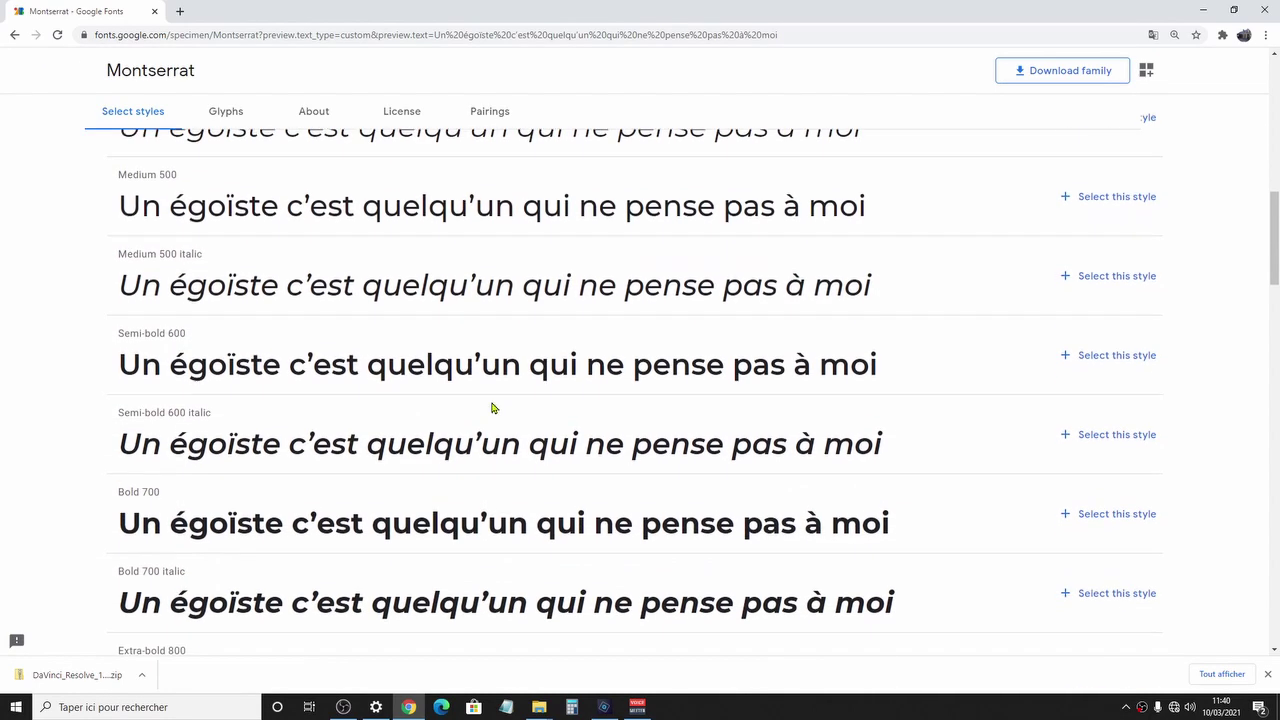
{"action": "scroll", "coordinate": [480, 395], "scroll_direction": "up", "scroll_amount": 2}
{"action": "scroll", "coordinate": [454, 374], "scroll_direction": "up", "scroll_amount": 3}
{"action": "scroll", "coordinate": [454, 374], "scroll_direction": "up", "scroll_amount": 2}
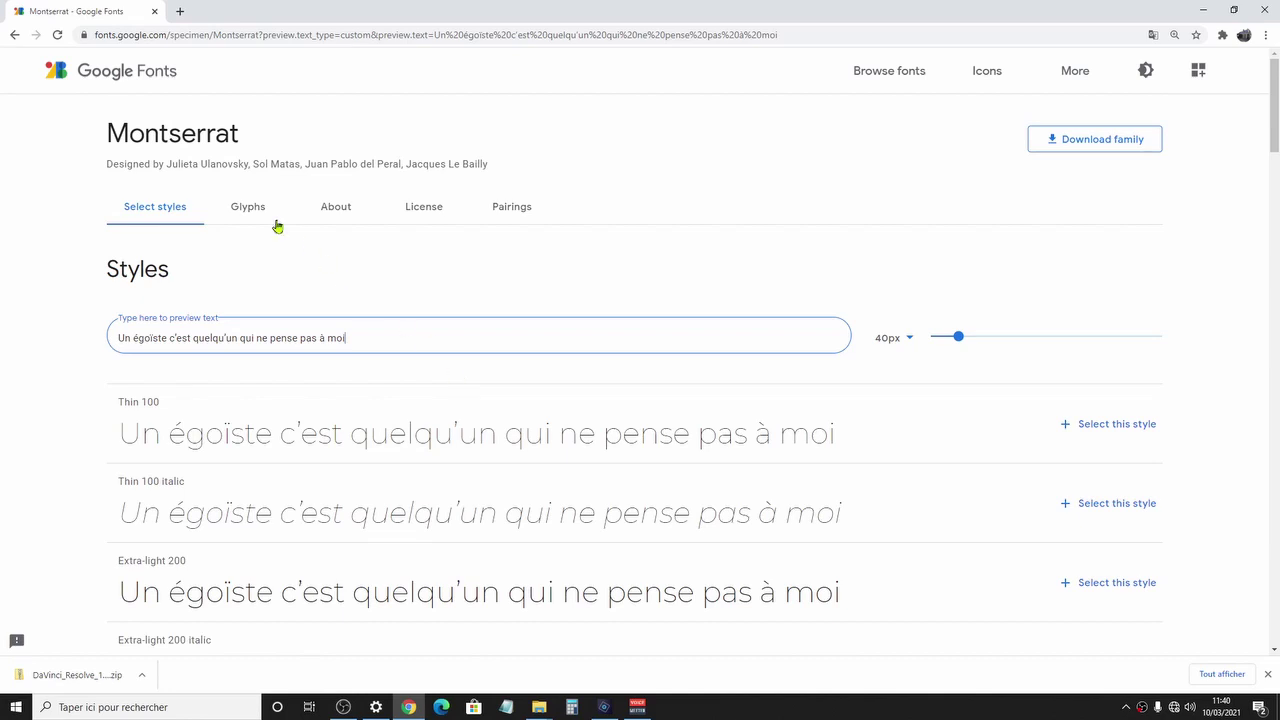
{"action": "left_click", "coordinate": [128, 80]}
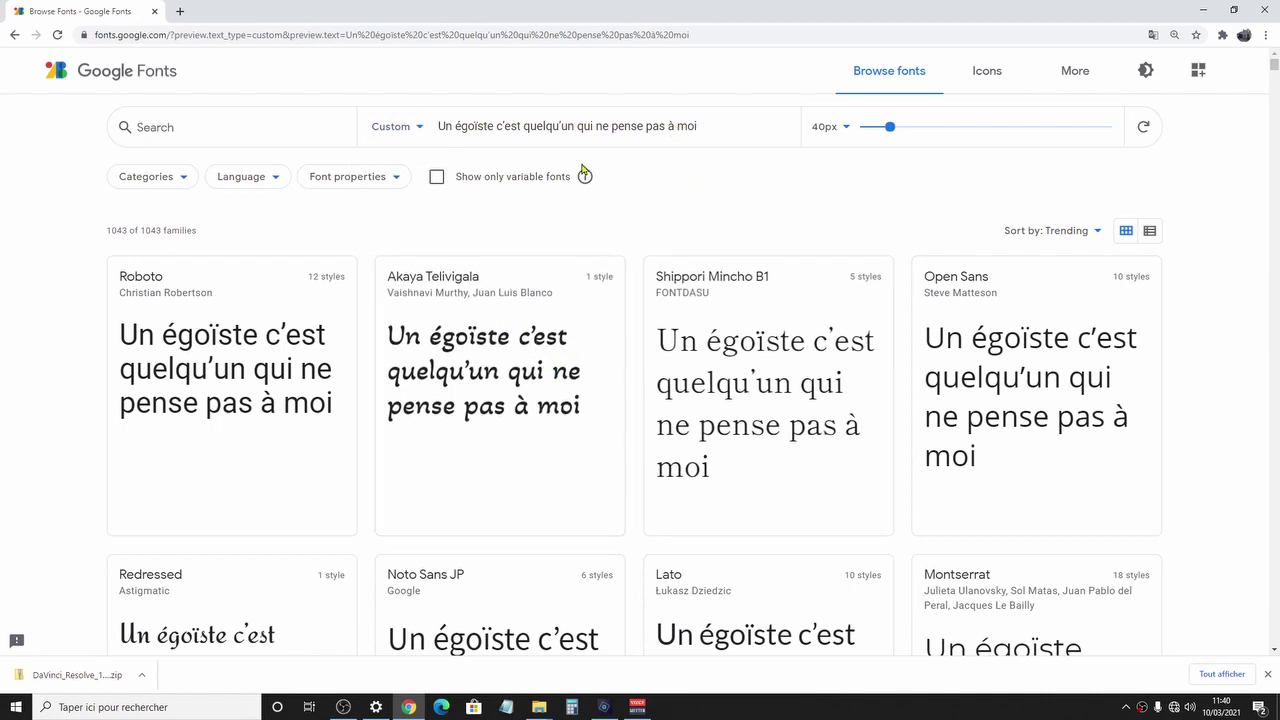
{"action": "key", "text": "ctrl+minus"}
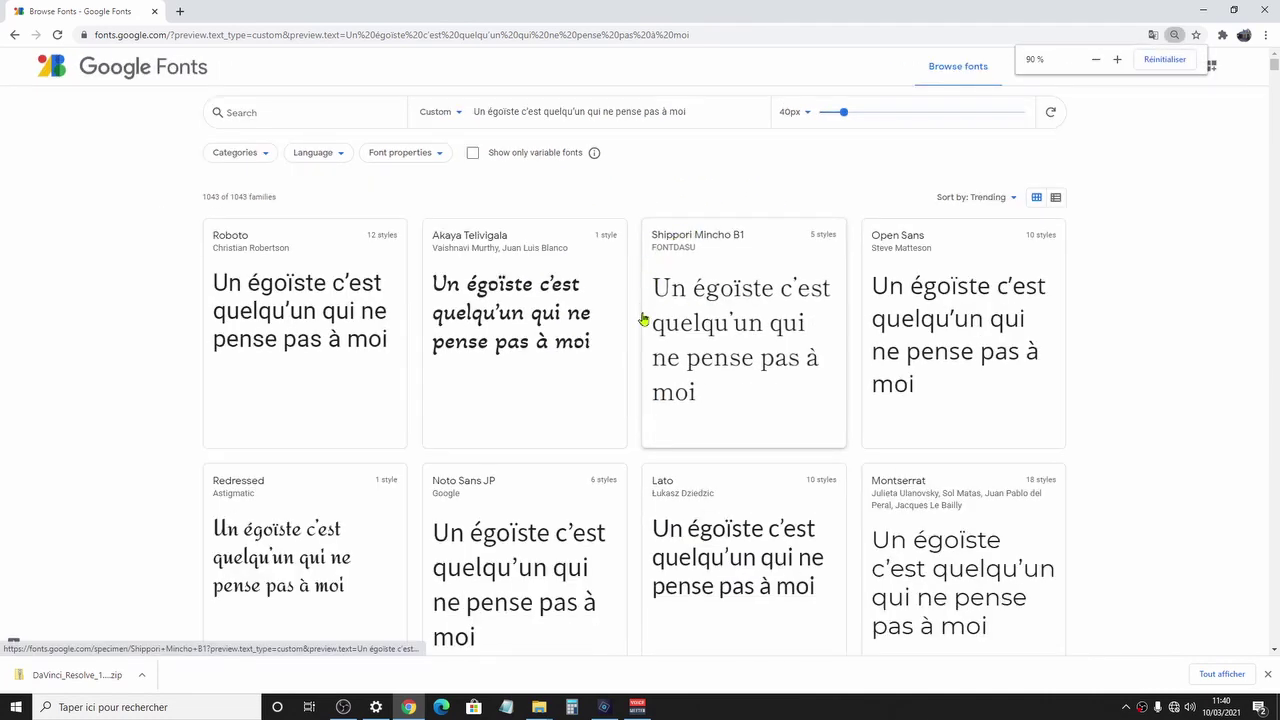
{"action": "scroll", "coordinate": [554, 317], "scroll_direction": "down", "scroll_amount": 2}
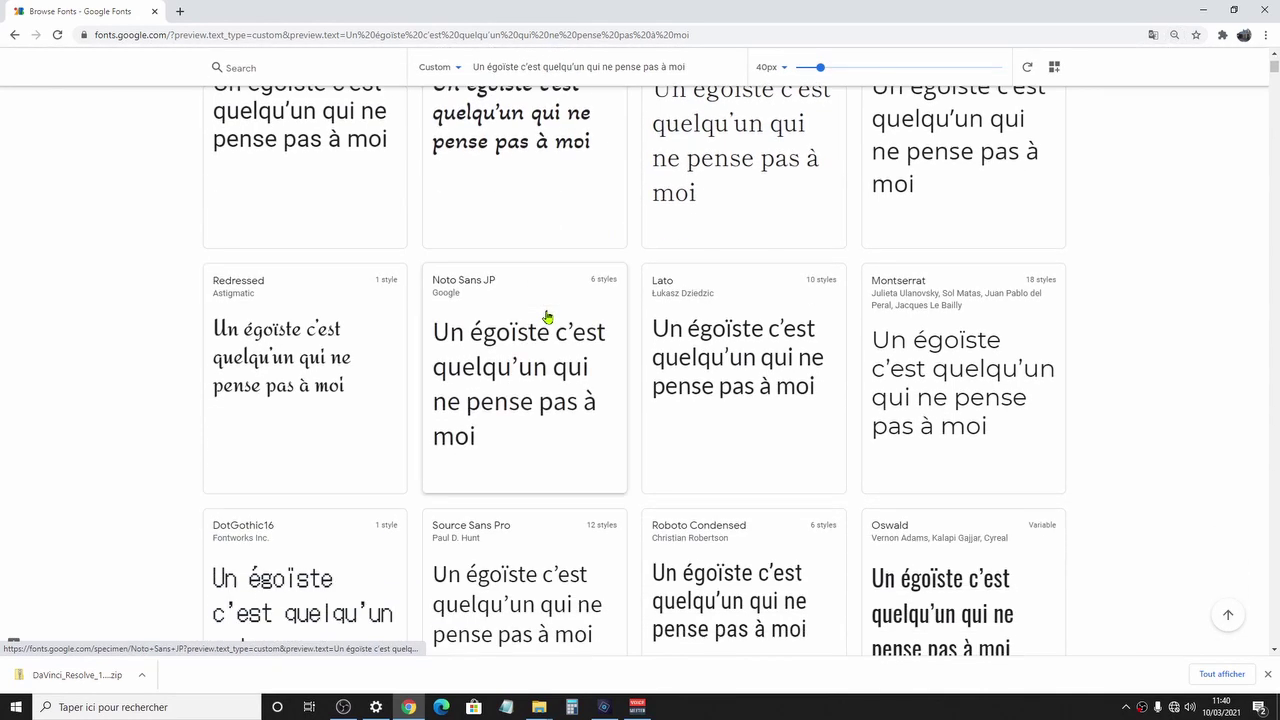
{"action": "scroll", "coordinate": [547, 317], "scroll_direction": "down", "scroll_amount": 2}
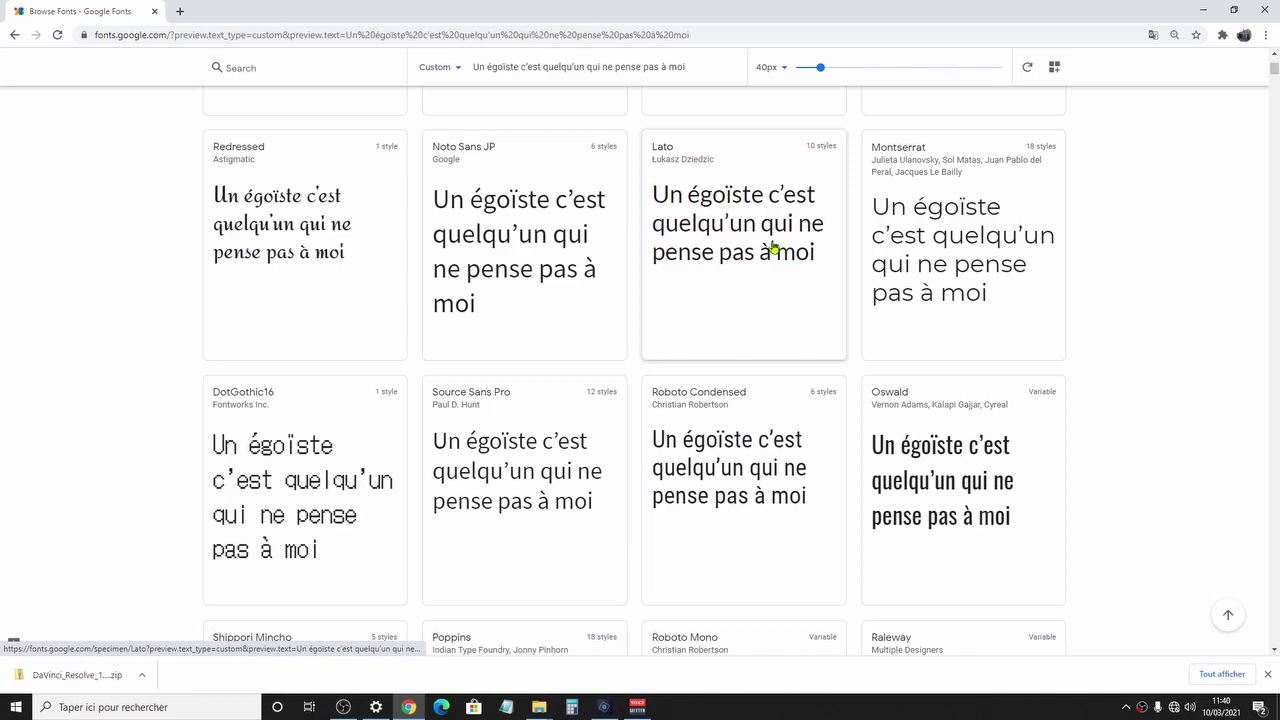
{"action": "scroll", "coordinate": [762, 295], "scroll_direction": "down", "scroll_amount": 2}
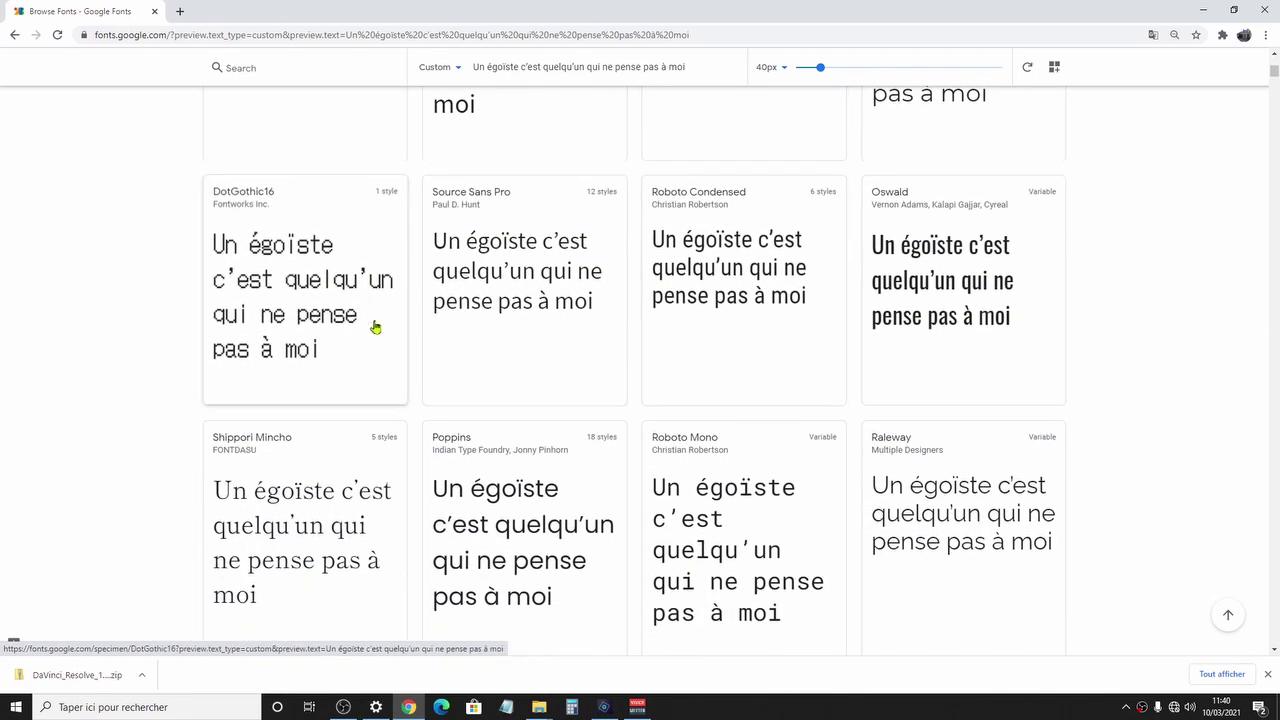
{"action": "scroll", "coordinate": [492, 328], "scroll_direction": "down", "scroll_amount": 2}
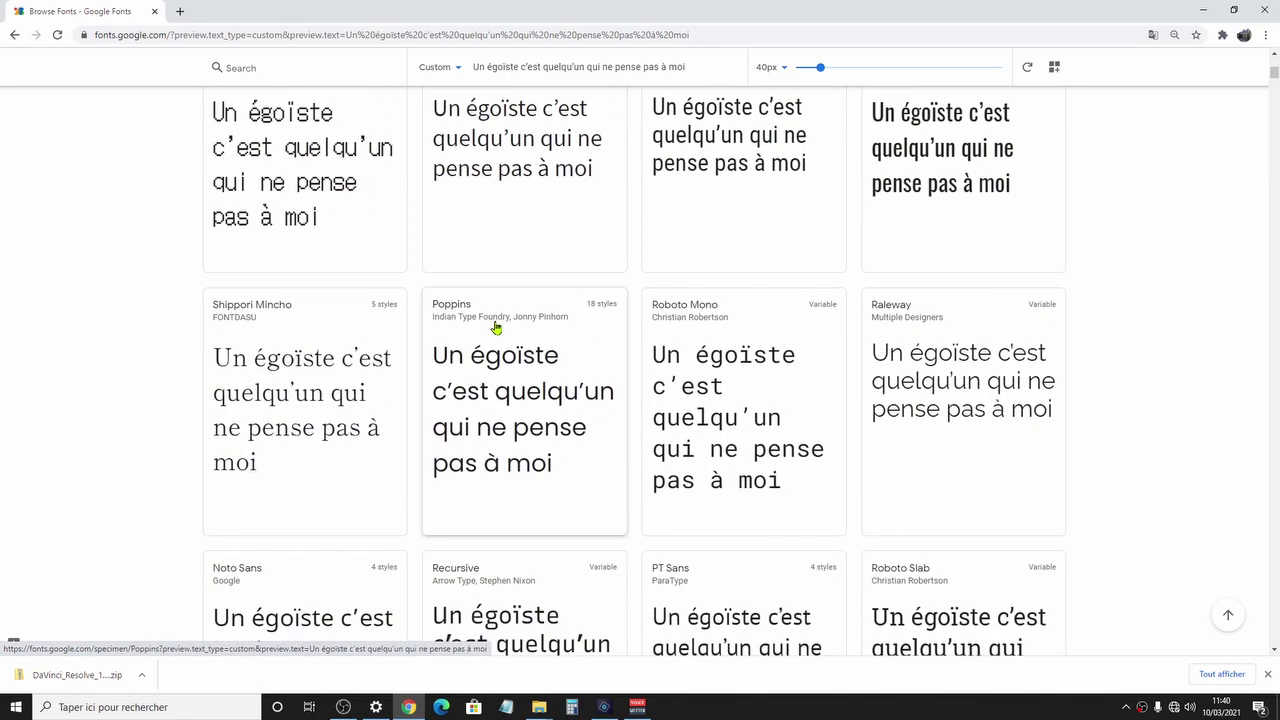
{"action": "scroll", "coordinate": [493, 328], "scroll_direction": "down", "scroll_amount": 1}
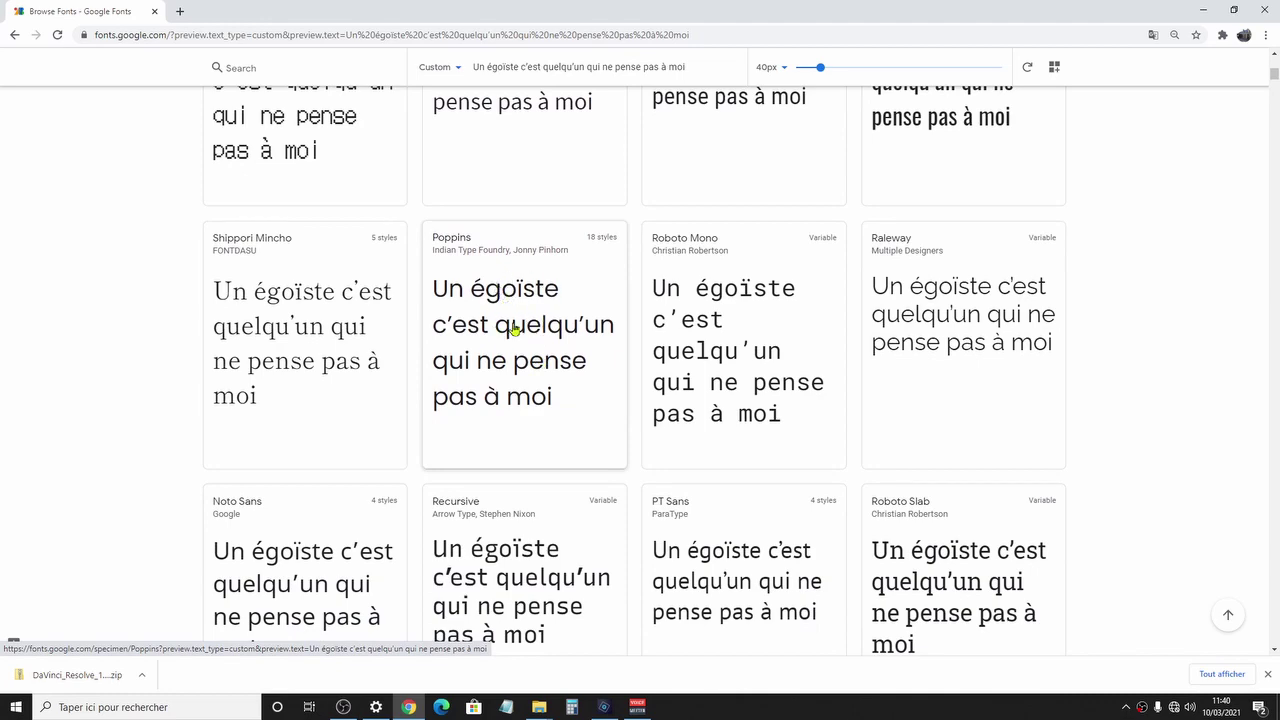
{"action": "scroll", "coordinate": [535, 387], "scroll_direction": "down", "scroll_amount": 2}
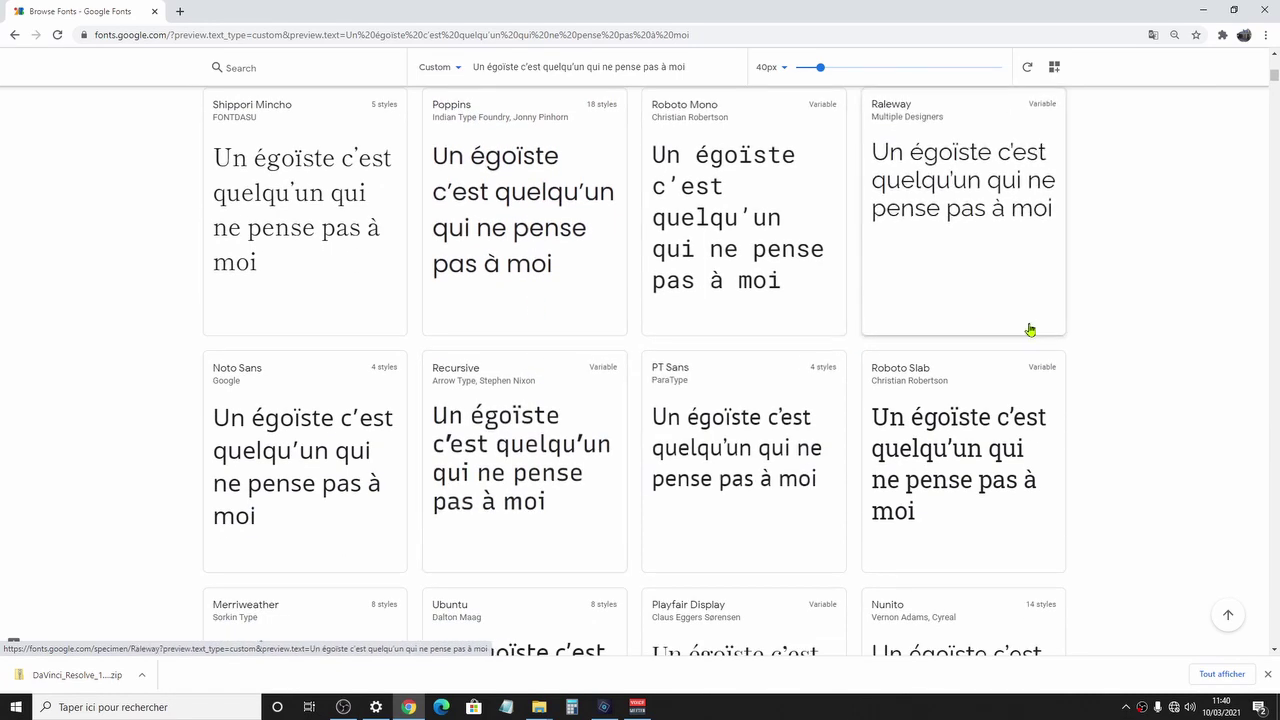
{"action": "scroll", "coordinate": [1030, 330], "scroll_direction": "down", "scroll_amount": 1}
{"action": "scroll", "coordinate": [1033, 330], "scroll_direction": "down", "scroll_amount": 2}
{"action": "scroll", "coordinate": [1036, 330], "scroll_direction": "down", "scroll_amount": 1}
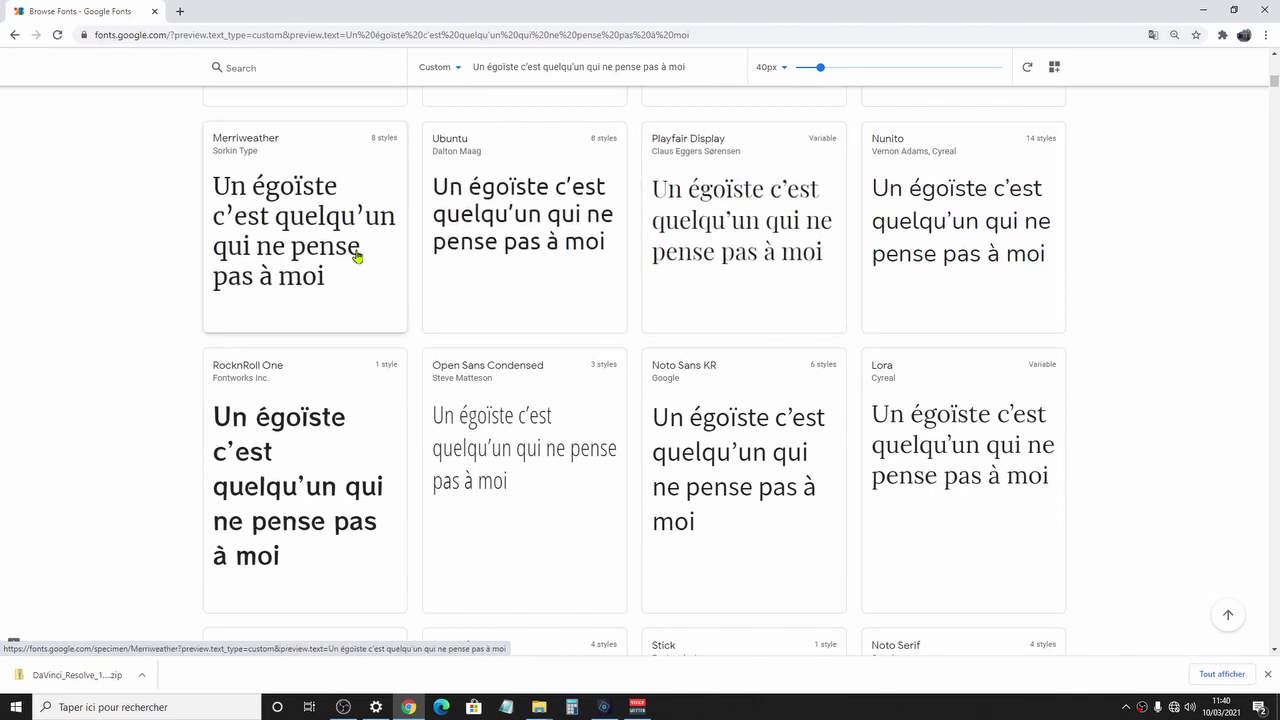
{"action": "scroll", "coordinate": [356, 257], "scroll_direction": "down", "scroll_amount": 2}
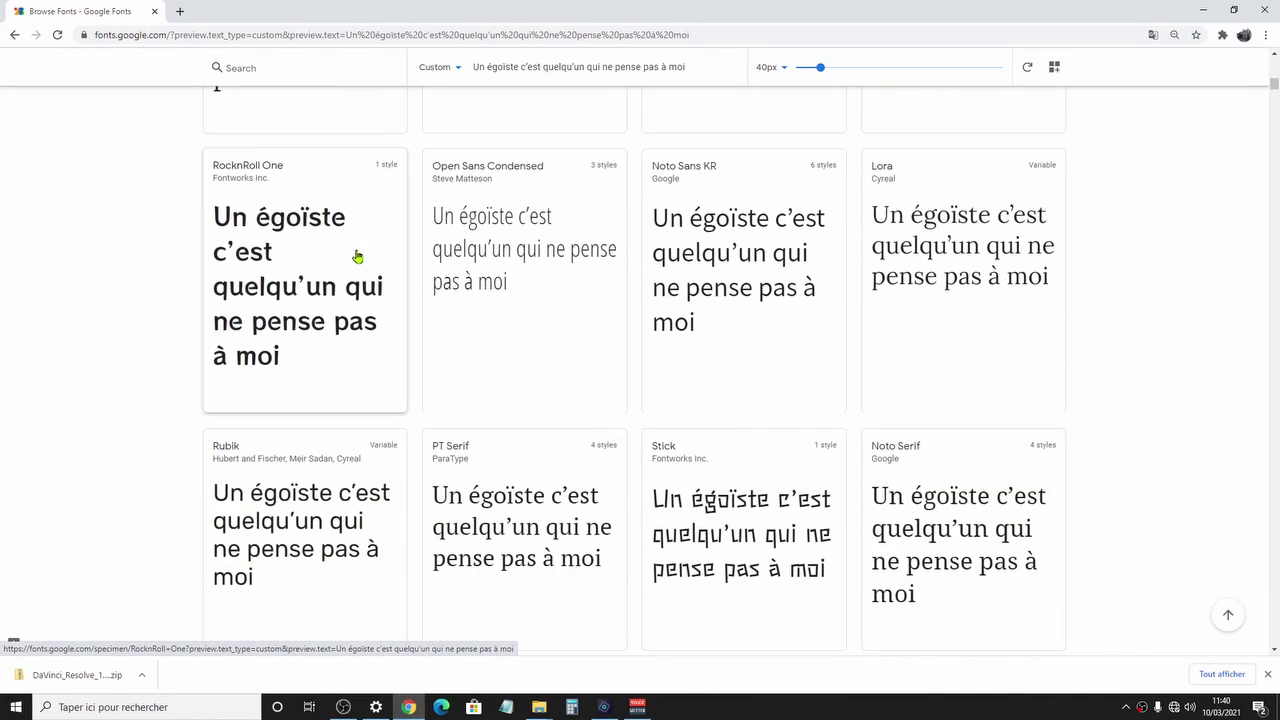
{"action": "scroll", "coordinate": [149, 357], "scroll_direction": "down", "scroll_amount": 2}
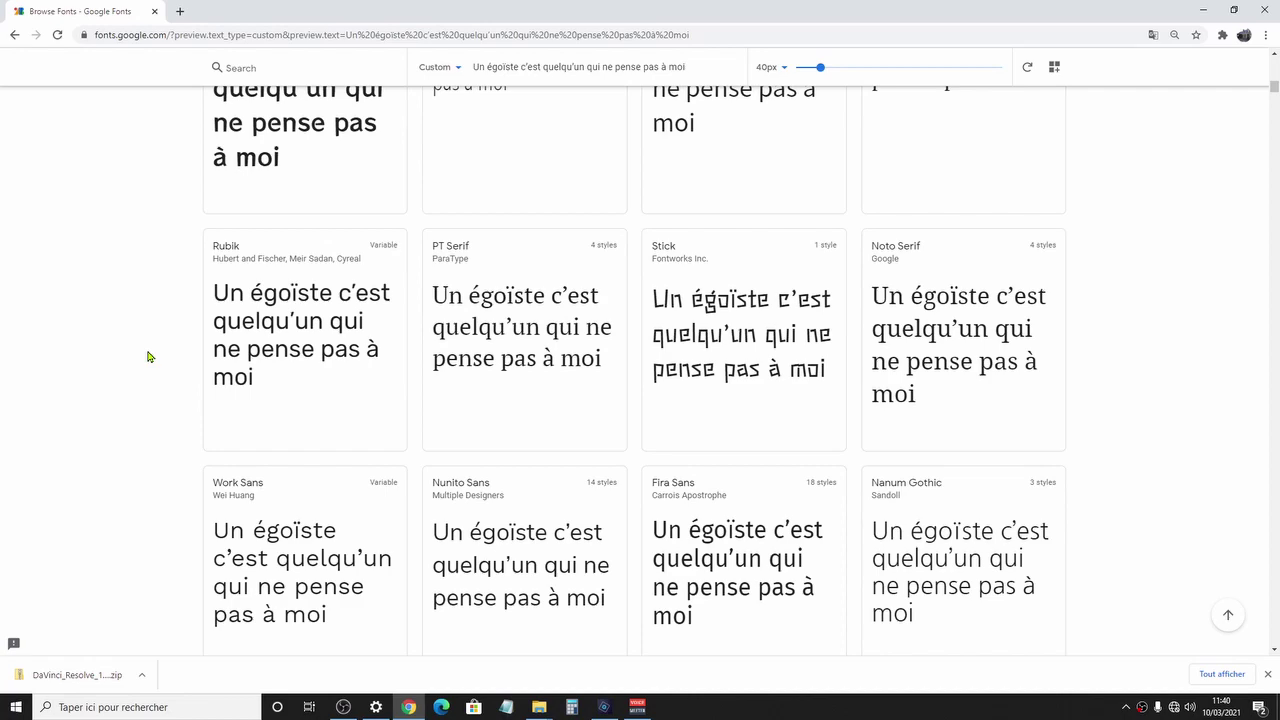
{"action": "scroll", "coordinate": [148, 357], "scroll_direction": "down", "scroll_amount": 1}
{"action": "scroll", "coordinate": [148, 357], "scroll_direction": "down", "scroll_amount": 2}
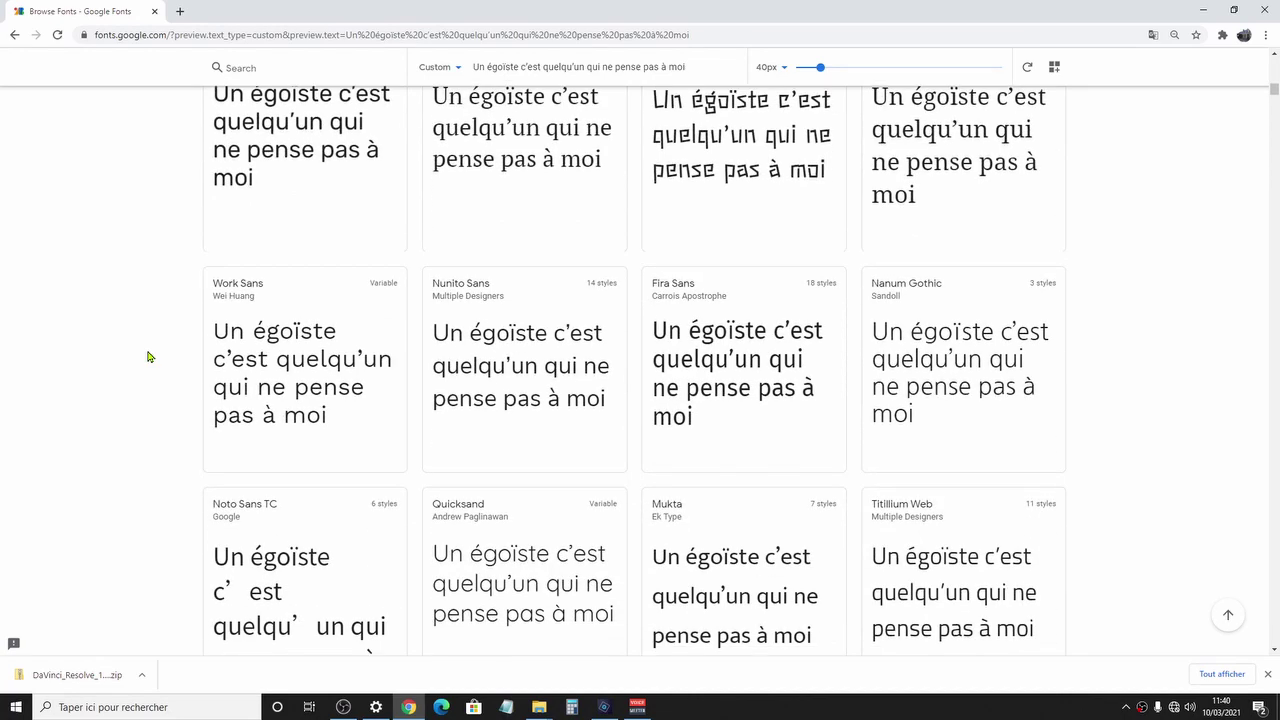
{"action": "scroll", "coordinate": [148, 357], "scroll_direction": "down", "scroll_amount": 4}
{"action": "scroll", "coordinate": [148, 357], "scroll_direction": "down", "scroll_amount": 2}
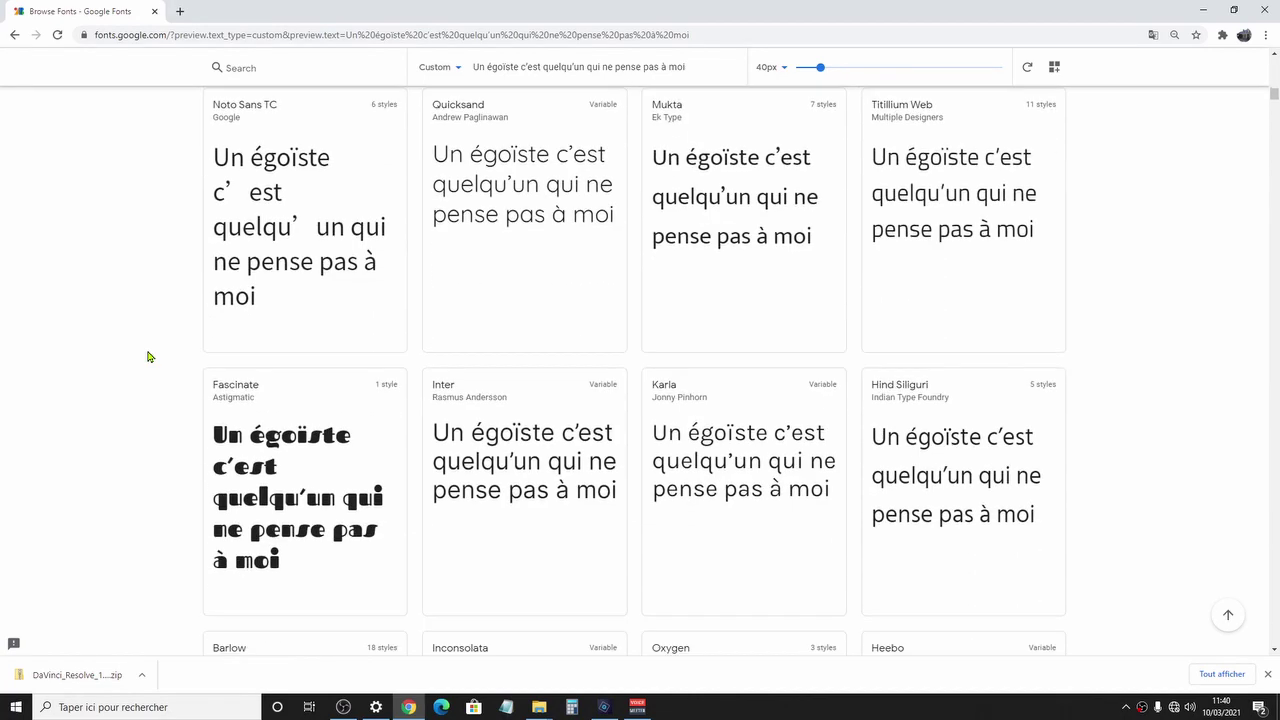
{"action": "scroll", "coordinate": [148, 357], "scroll_direction": "down", "scroll_amount": 1}
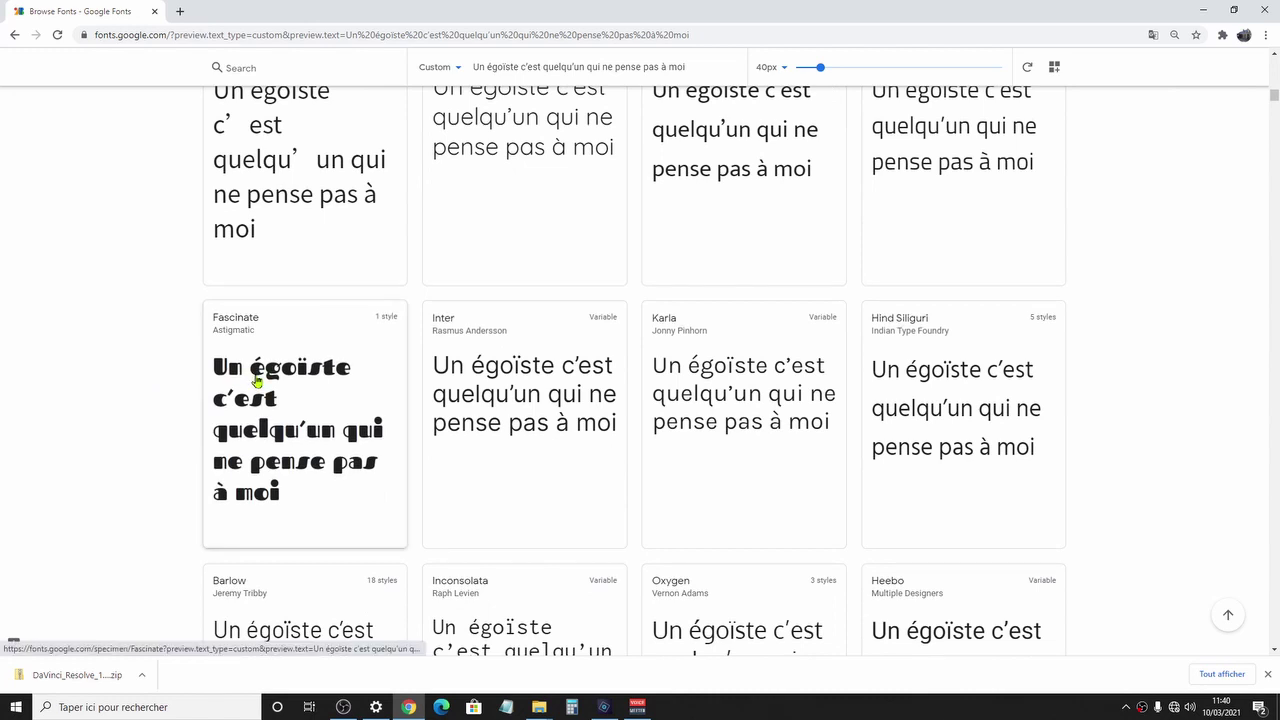
{"action": "scroll", "coordinate": [256, 381], "scroll_direction": "down", "scroll_amount": 2}
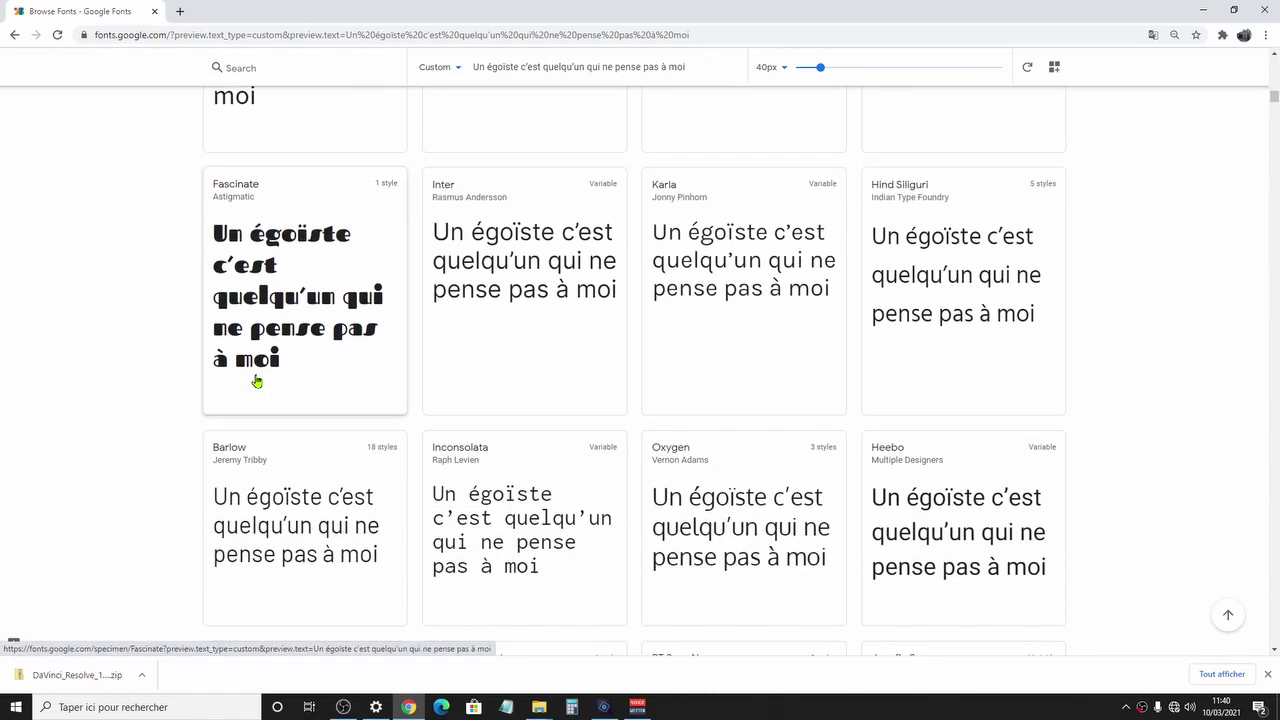
{"action": "scroll", "coordinate": [256, 381], "scroll_direction": "down", "scroll_amount": 1}
{"action": "scroll", "coordinate": [256, 378], "scroll_direction": "down", "scroll_amount": 4}
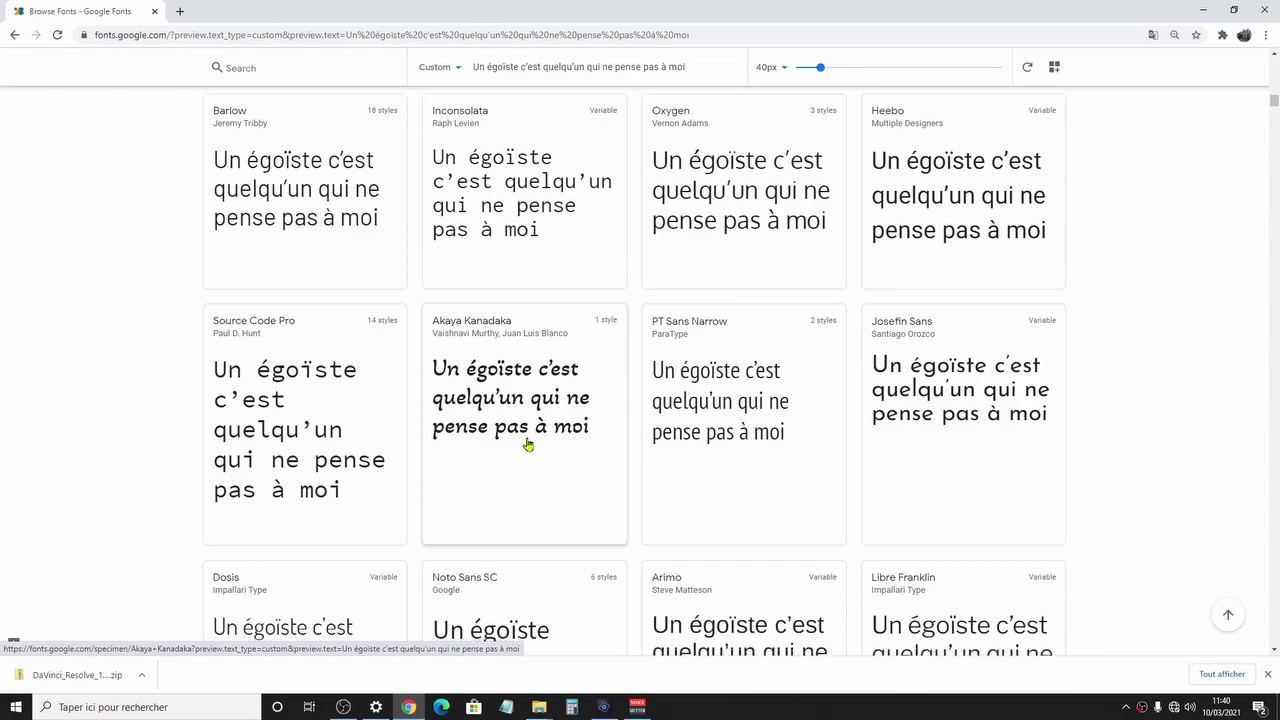
{"action": "scroll", "coordinate": [500, 443], "scroll_direction": "down", "scroll_amount": 2}
{"action": "scroll", "coordinate": [214, 403], "scroll_direction": "up", "scroll_amount": 1}
{"action": "scroll", "coordinate": [212, 399], "scroll_direction": "up", "scroll_amount": 7}
{"action": "scroll", "coordinate": [212, 399], "scroll_direction": "up", "scroll_amount": 3}
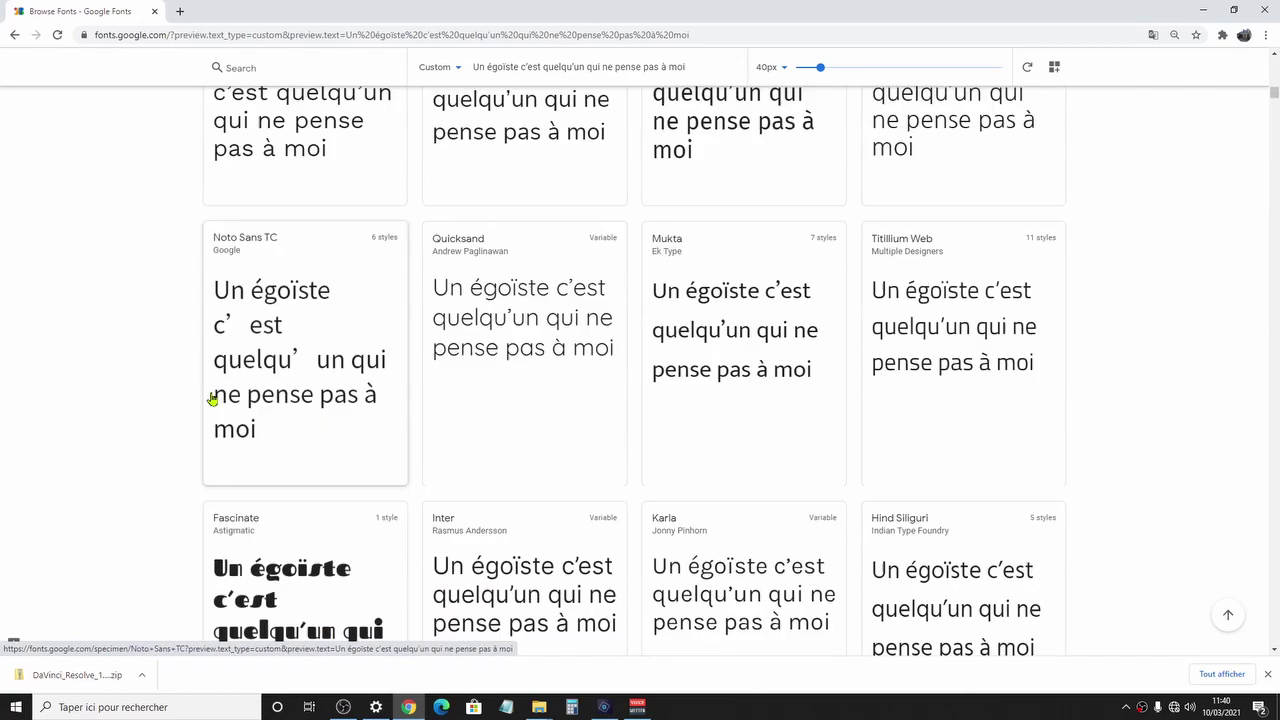
{"action": "scroll", "coordinate": [212, 399], "scroll_direction": "up", "scroll_amount": 3}
{"action": "scroll", "coordinate": [212, 399], "scroll_direction": "up", "scroll_amount": 3}
{"action": "scroll", "coordinate": [212, 399], "scroll_direction": "up", "scroll_amount": 3}
{"action": "scroll", "coordinate": [212, 399], "scroll_direction": "up", "scroll_amount": 5}
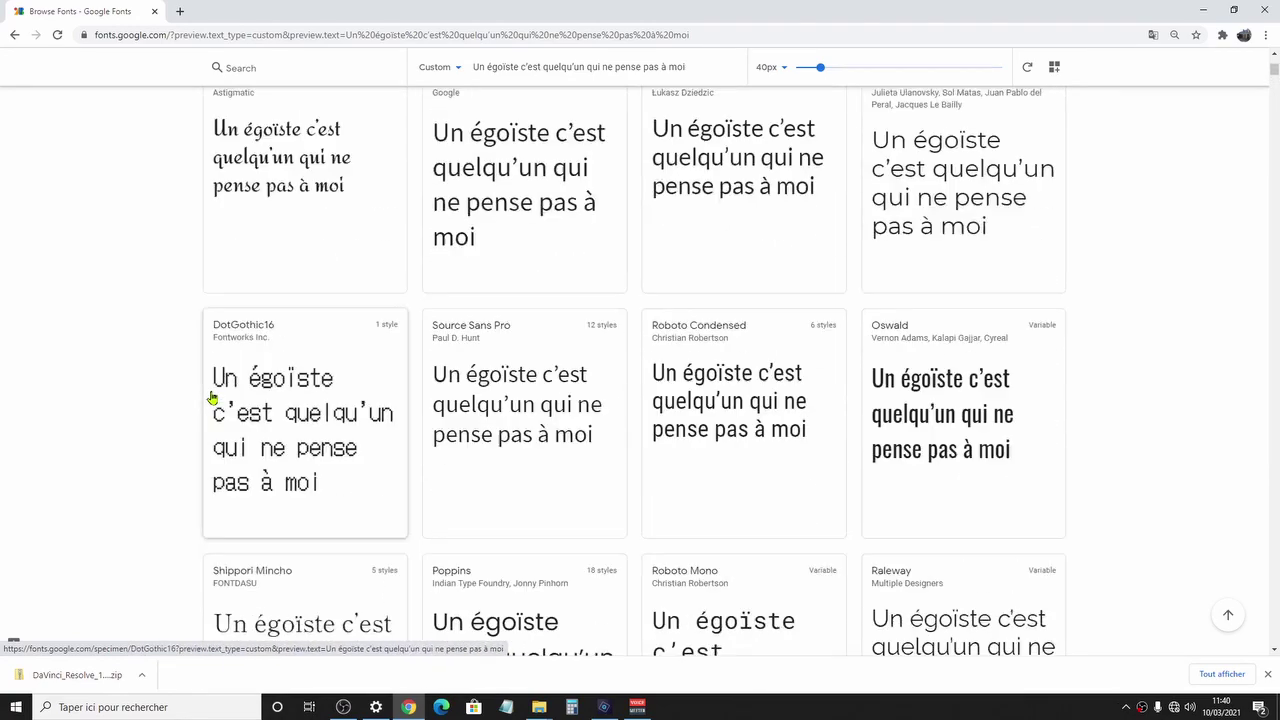
{"action": "scroll", "coordinate": [212, 399], "scroll_direction": "up", "scroll_amount": 10}
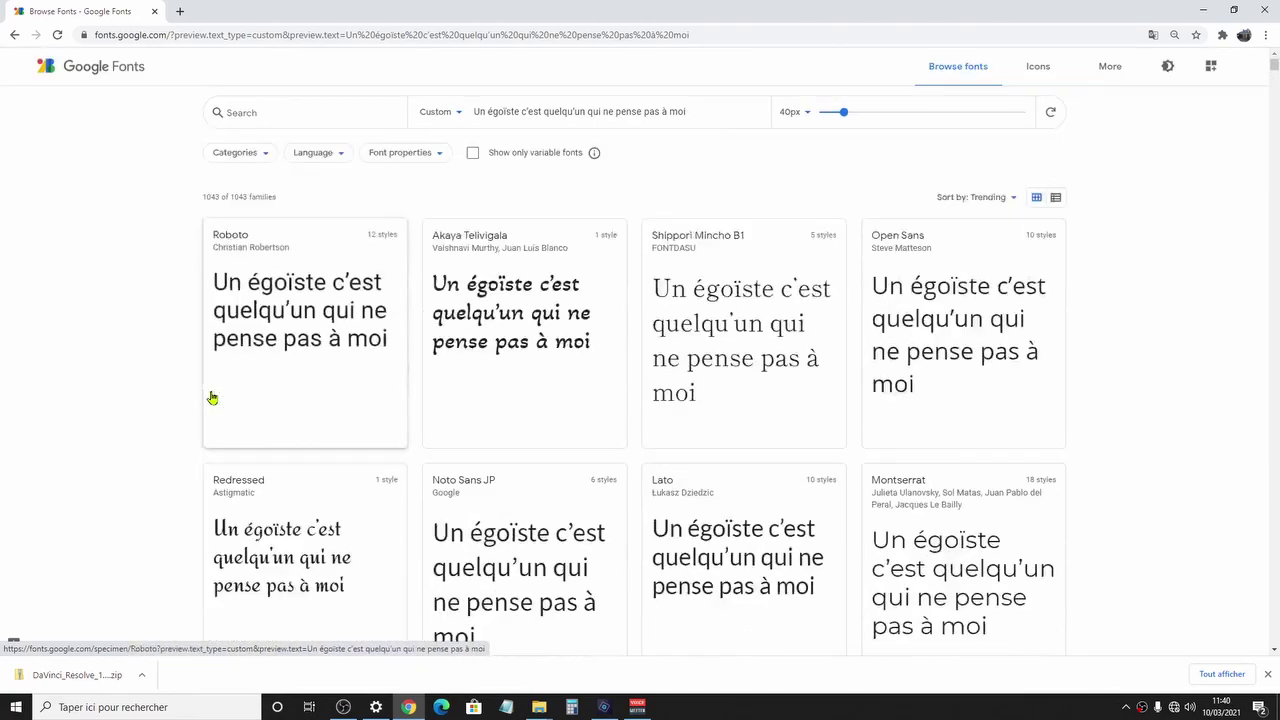
Open the category filters and uncheck Display, Handwriting, Monospace and Sans Serif.
{"action": "left_click", "coordinate": [401, 156]}
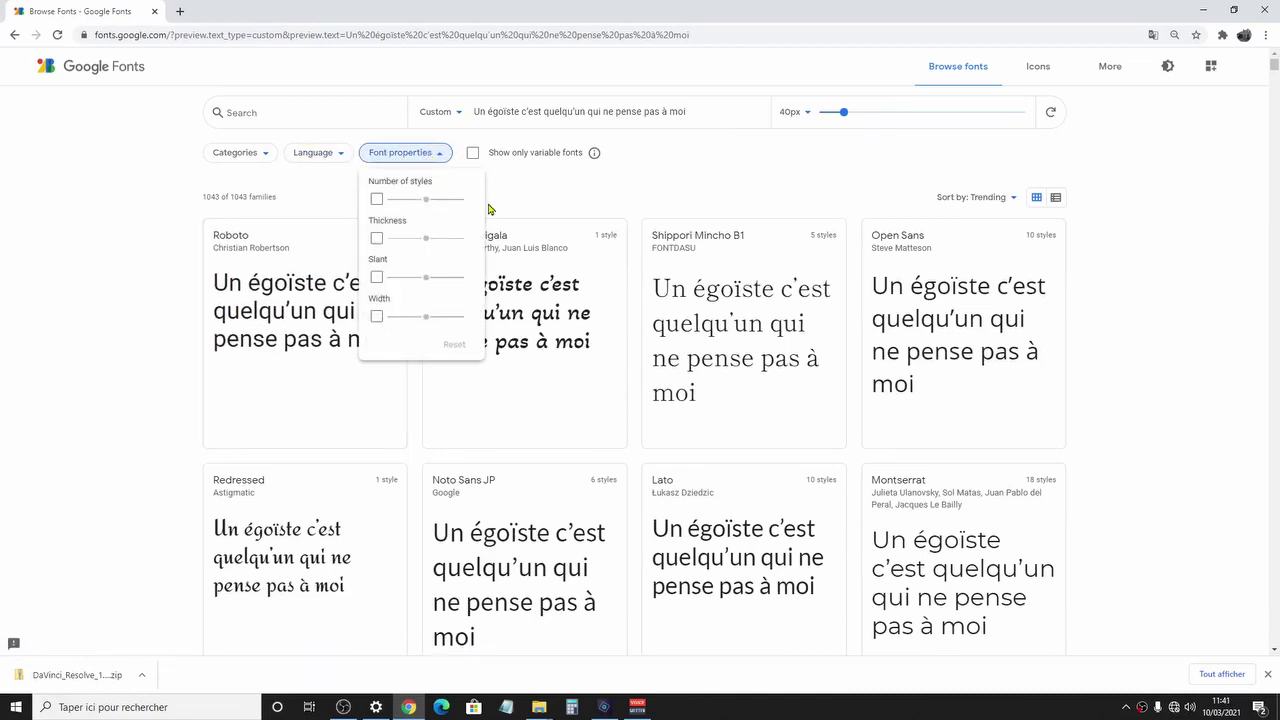
{"action": "left_click", "coordinate": [445, 150]}
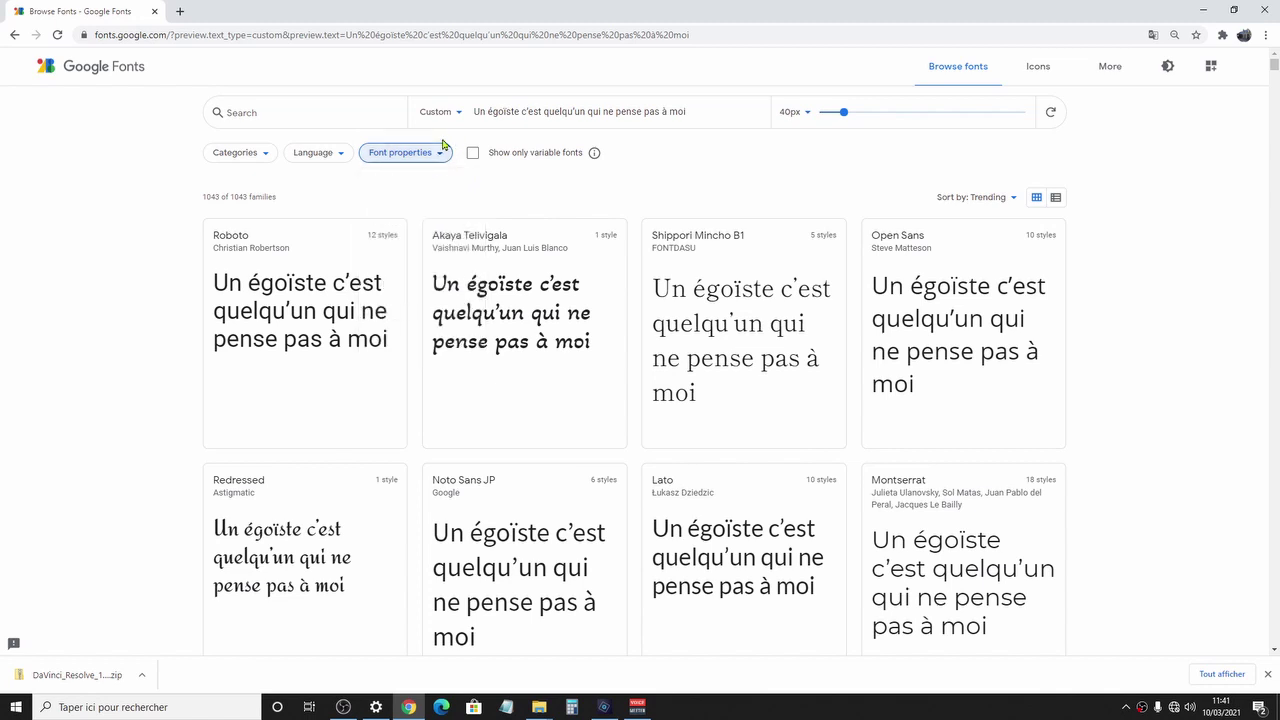
{"action": "left_click", "coordinate": [269, 157]}
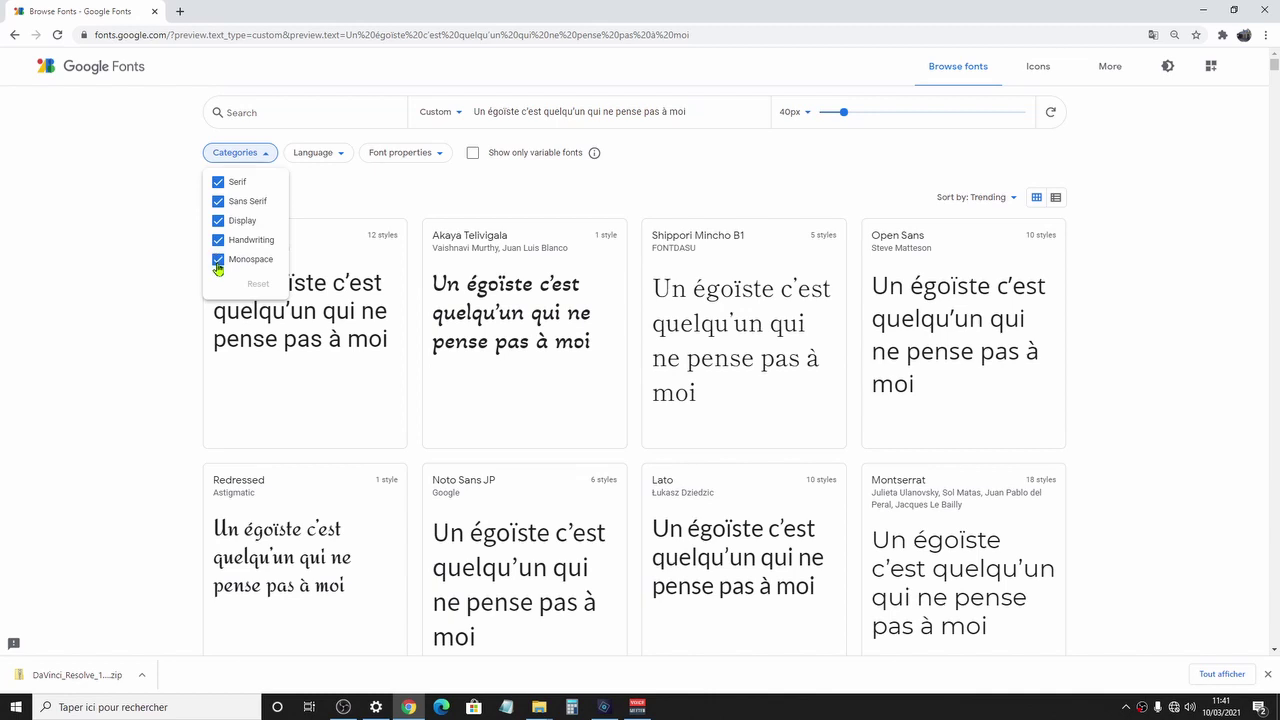
{"action": "left_click", "coordinate": [218, 221]}
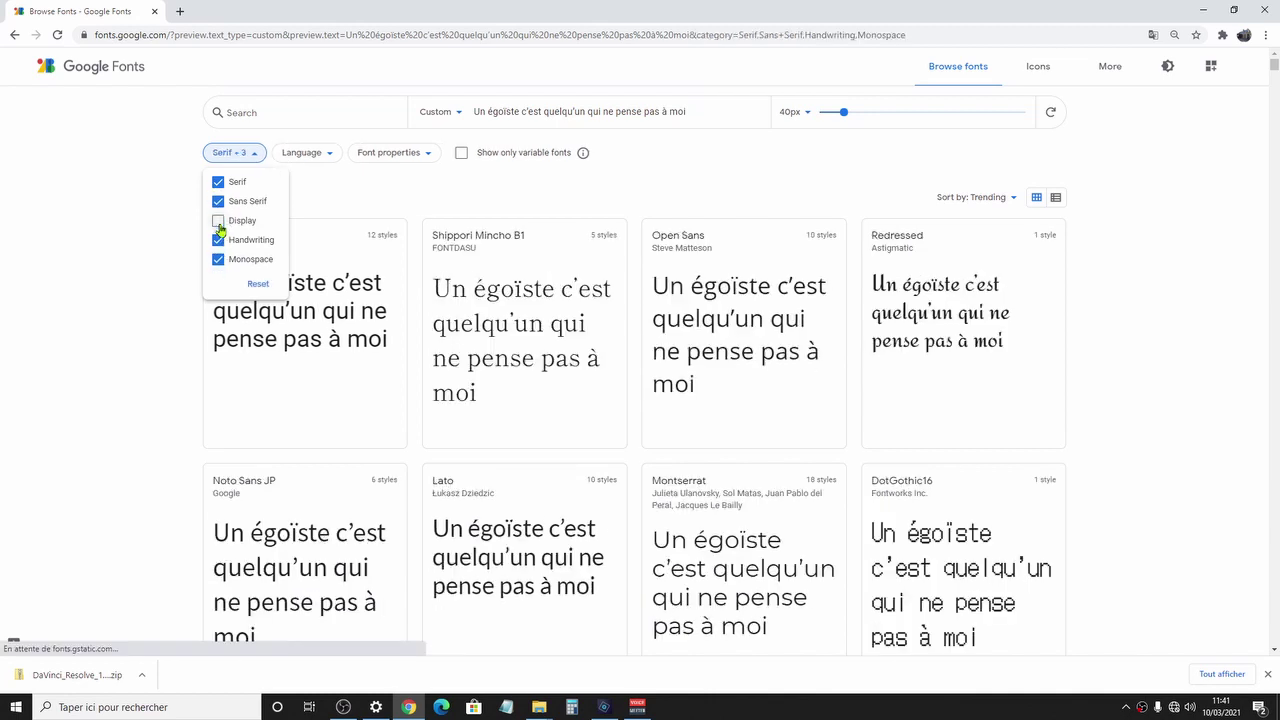
{"action": "left_click", "coordinate": [218, 240]}
{"action": "left_click", "coordinate": [218, 259]}
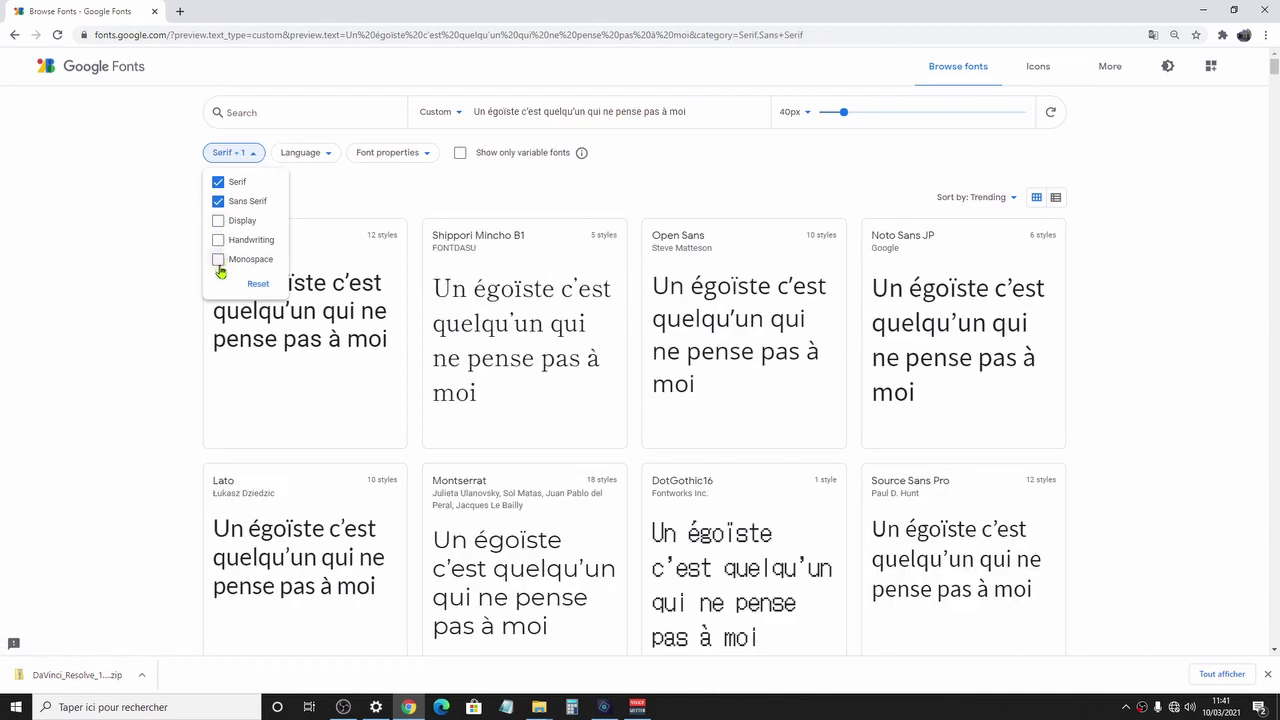
{"action": "left_click", "coordinate": [220, 204]}
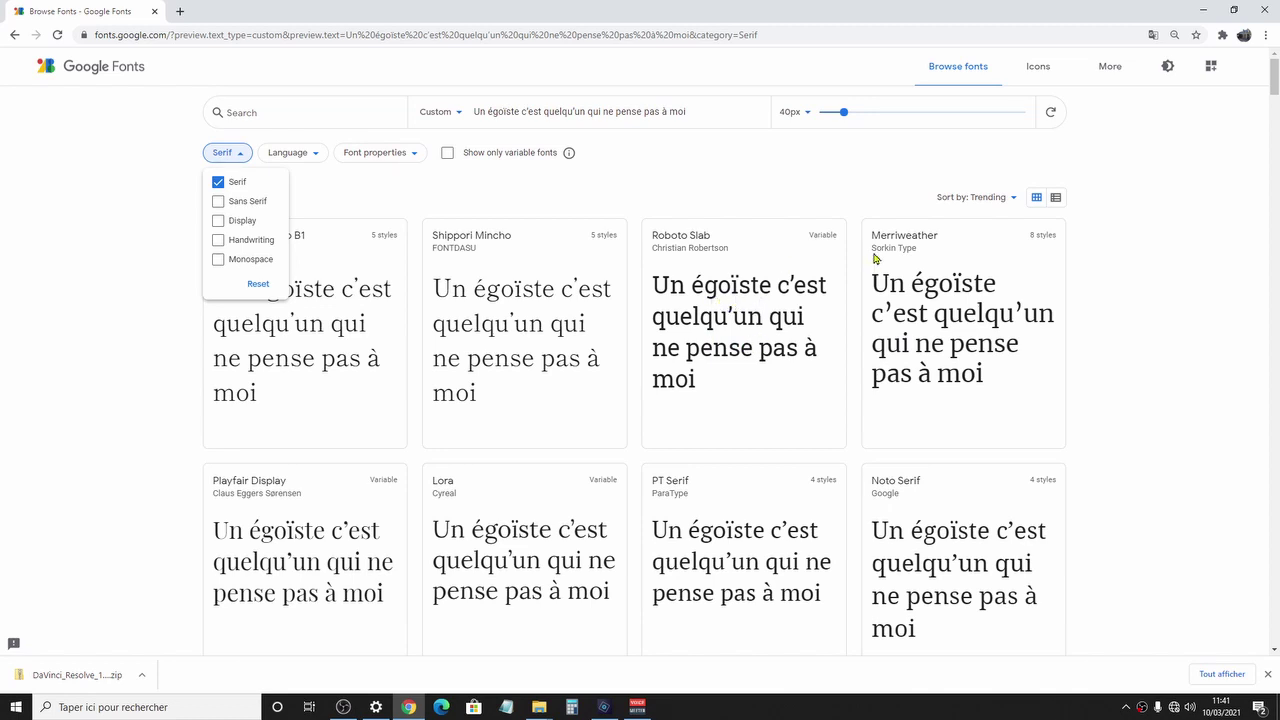
Toggle Sans Serif and Serif until only Serif stays checked, then scroll the results.
{"action": "left_click", "coordinate": [219, 202]}
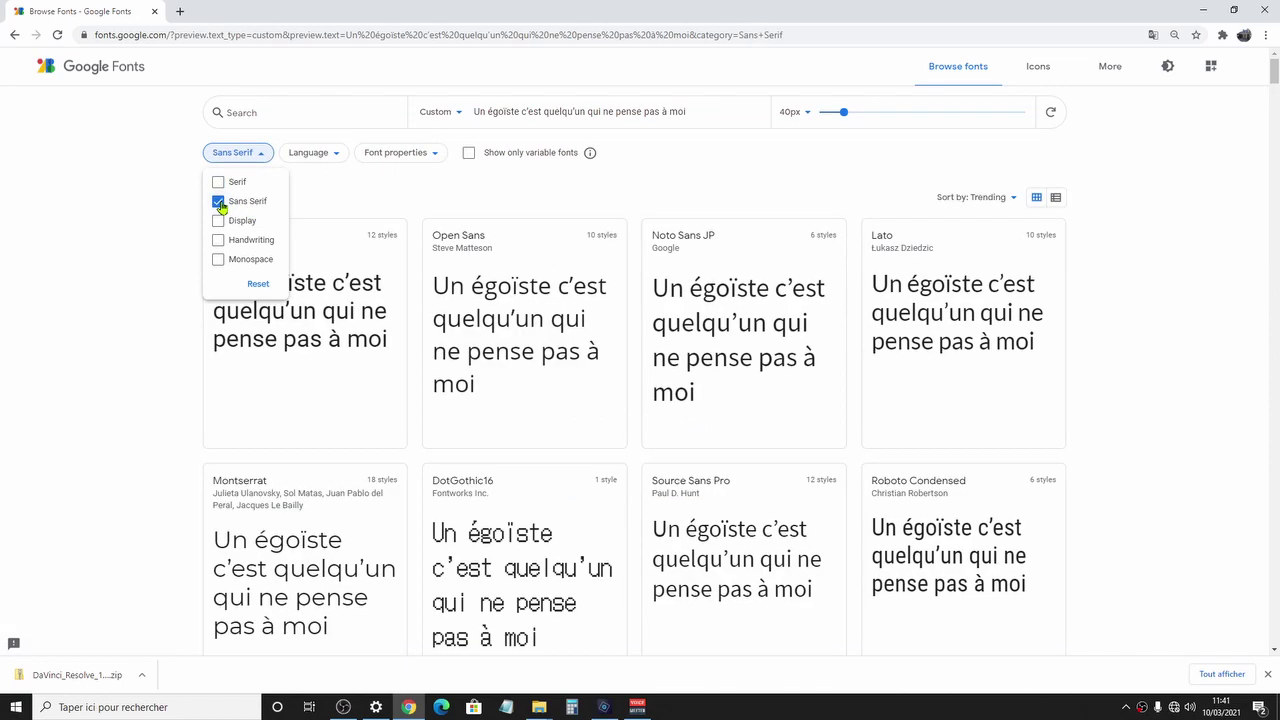
{"action": "left_click", "coordinate": [218, 182]}
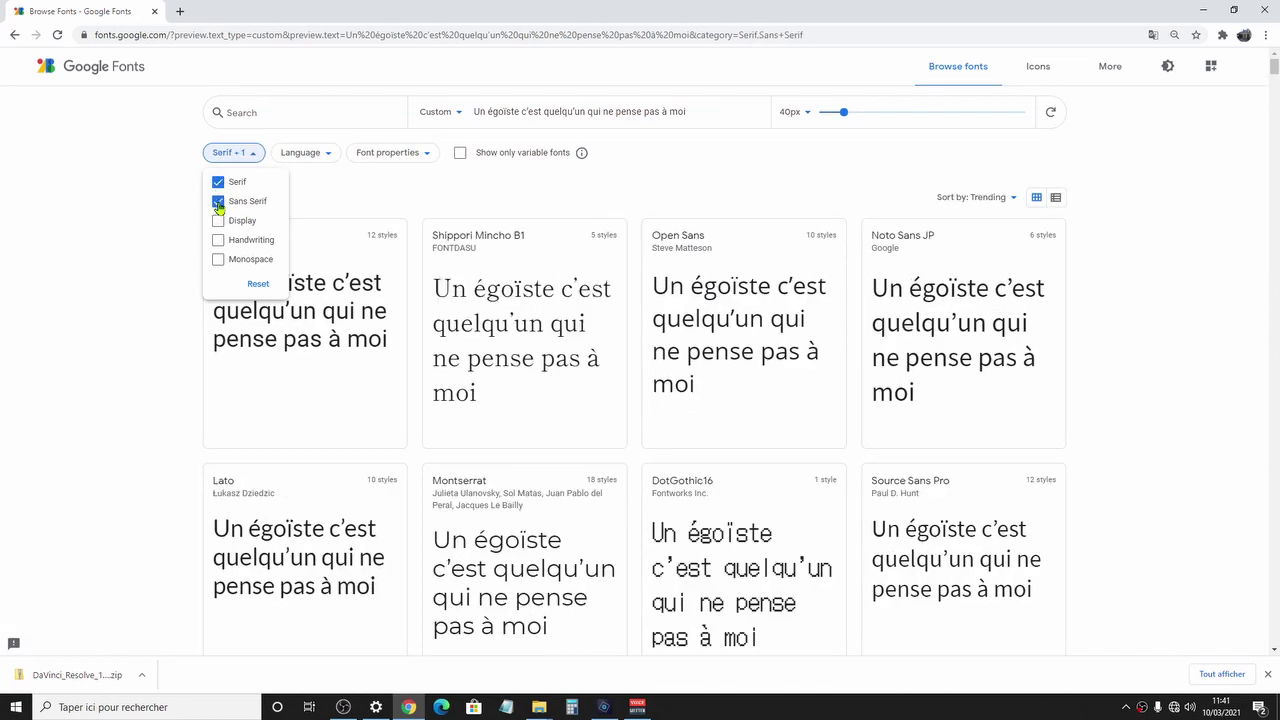
{"action": "left_click", "coordinate": [219, 204]}
{"action": "scroll", "coordinate": [511, 386], "scroll_direction": "down", "scroll_amount": 2}
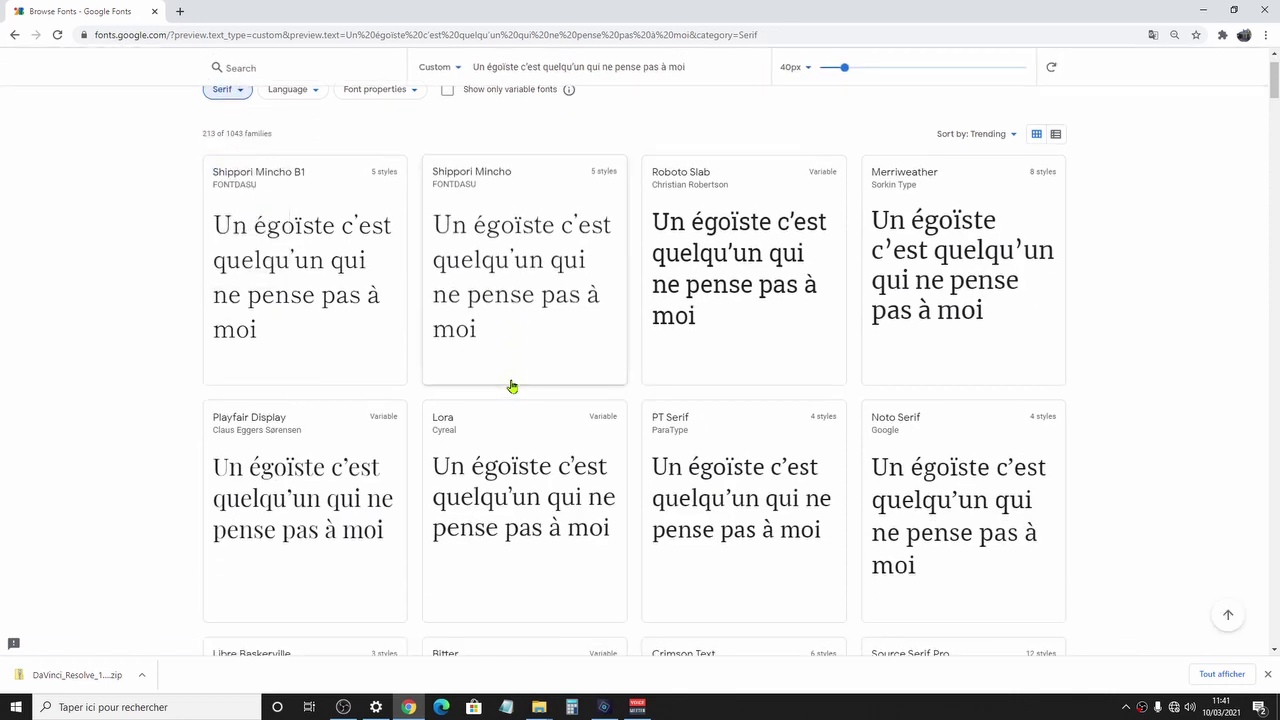
{"action": "scroll", "coordinate": [511, 386], "scroll_direction": "down", "scroll_amount": 1}
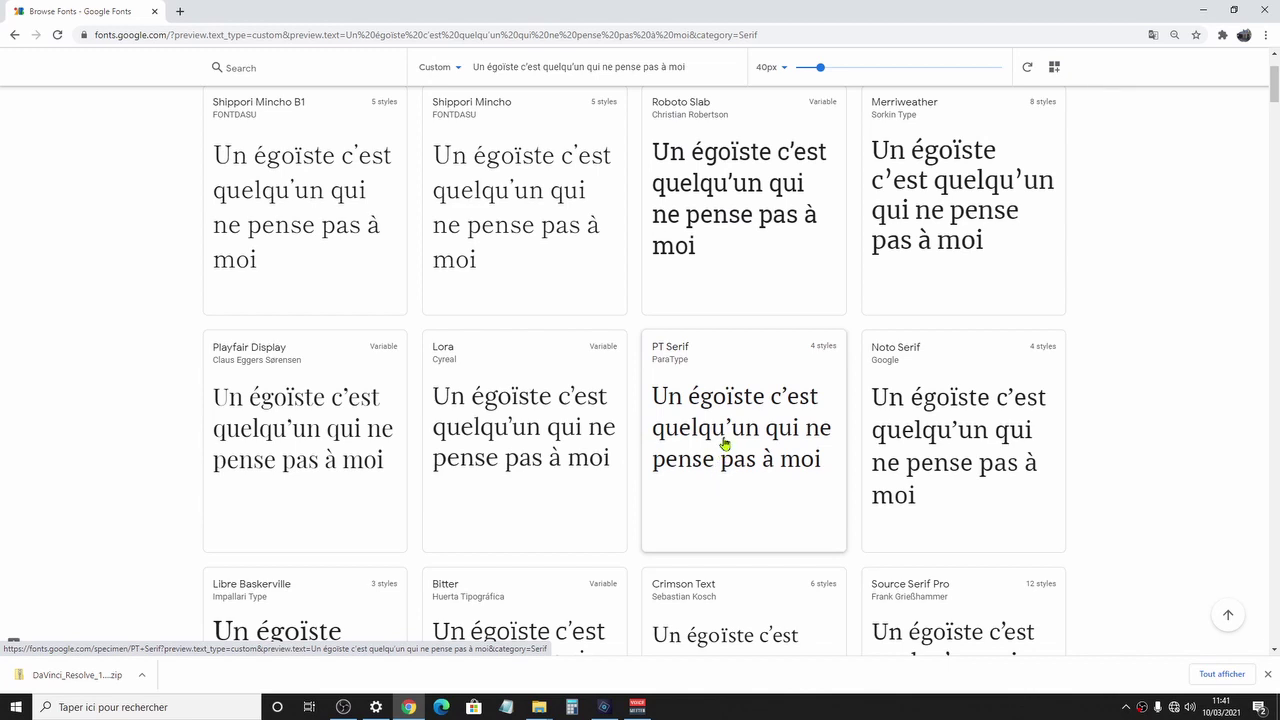
Open PT Serif's page, zoom in to examine its styles, zoom back out, and return to the catalogue.
{"action": "left_click", "coordinate": [737, 432]}
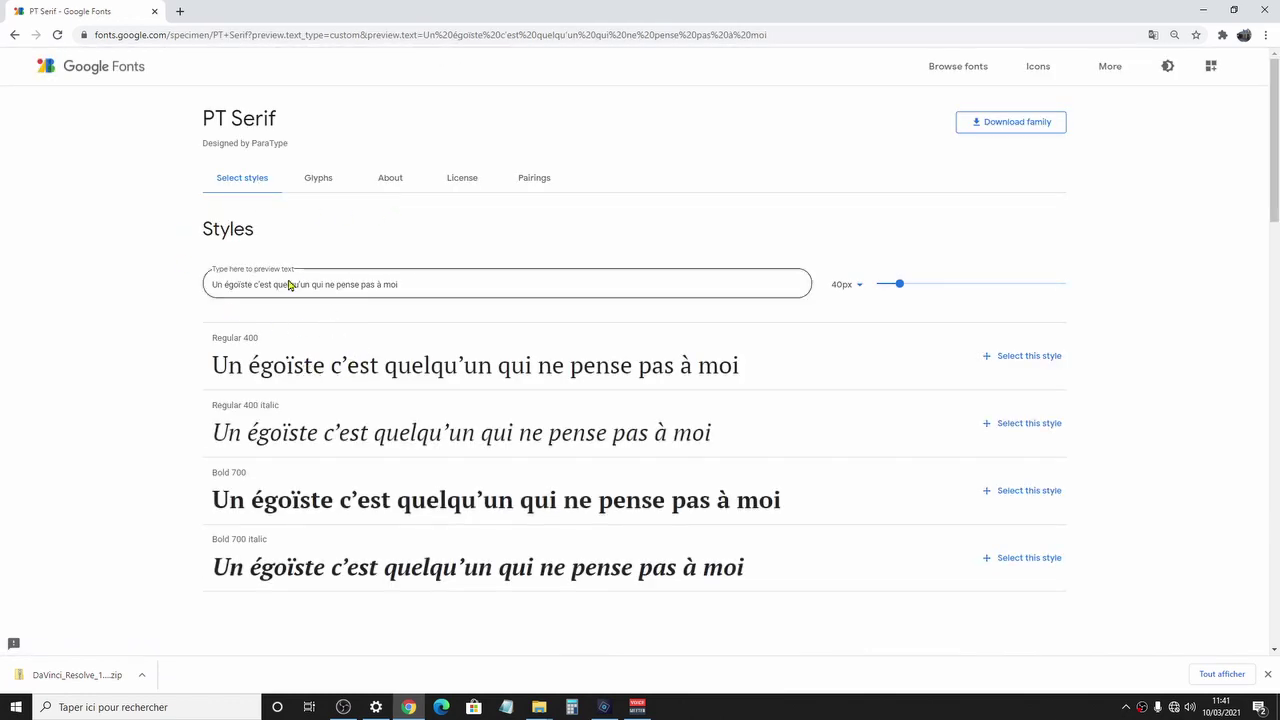
{"action": "key", "text": "ctrl+plus"}
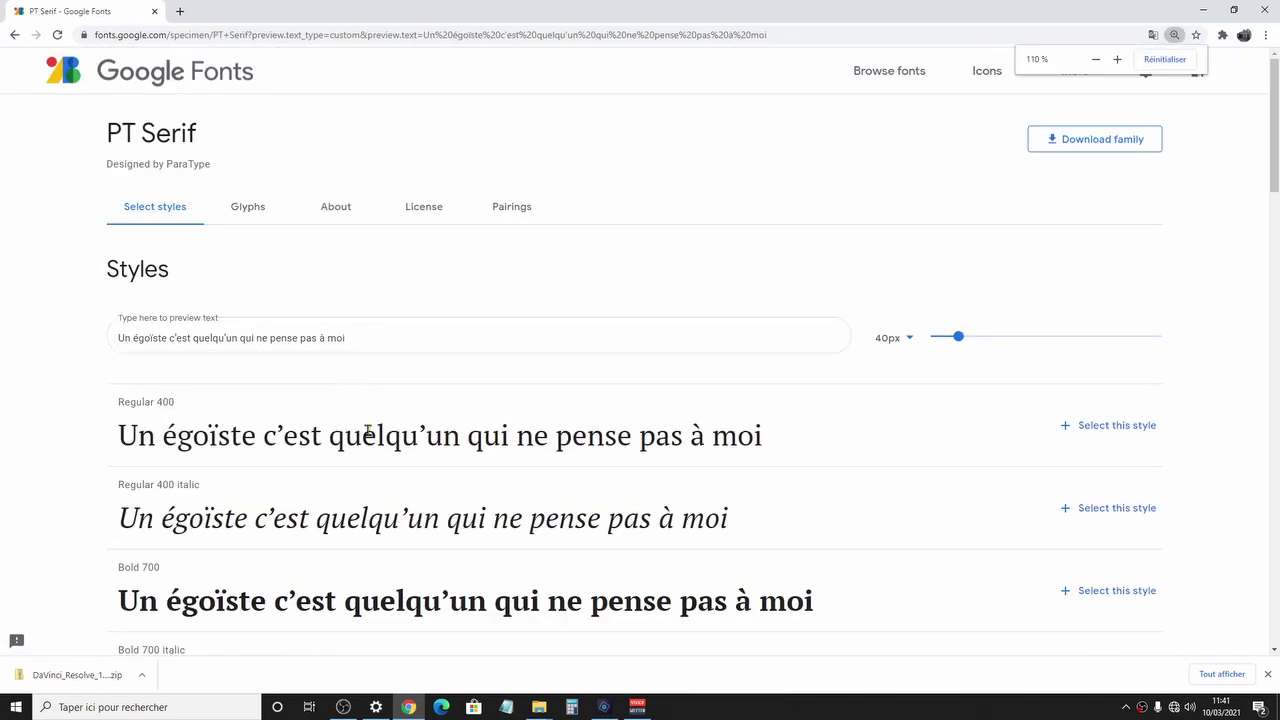
{"action": "scroll", "coordinate": [350, 368], "scroll_direction": "down", "scroll_amount": 2}
{"action": "key", "text": "ctrl+plus"}
{"action": "key", "text": "ctrl+plus"}
{"action": "key", "text": "ctrl+plus"}
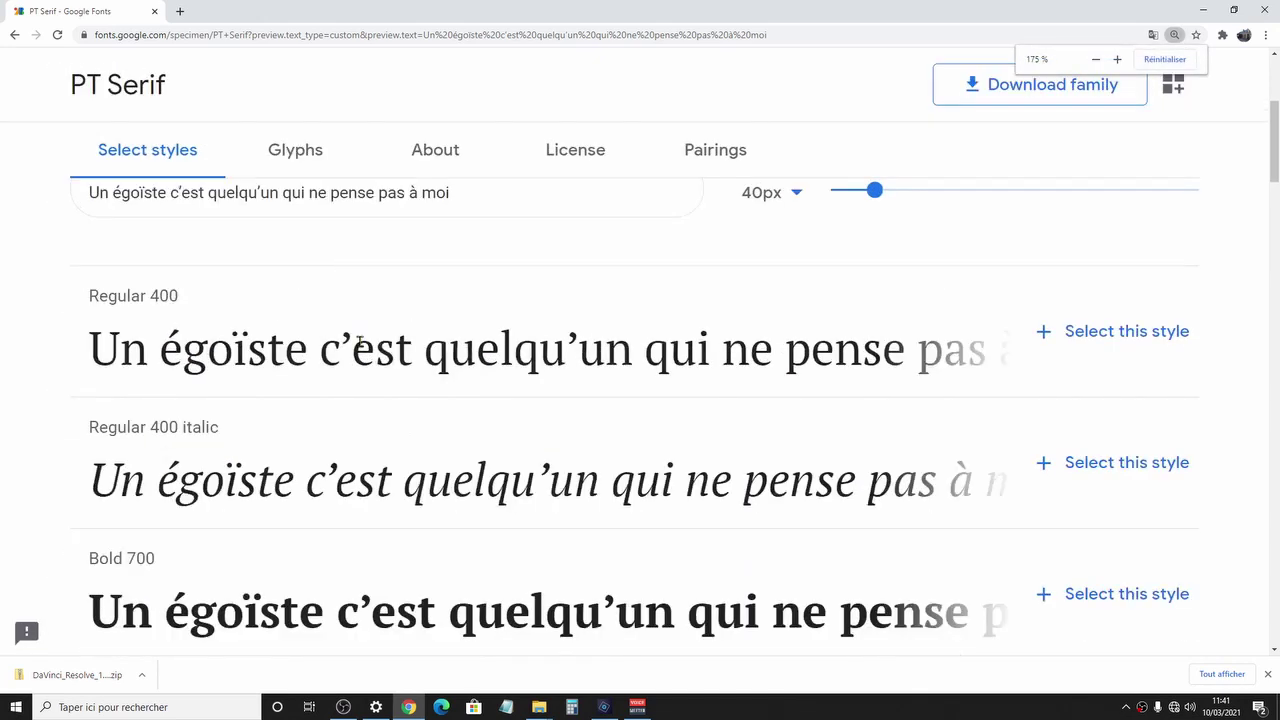
{"action": "key", "text": "ctrl+plus"}
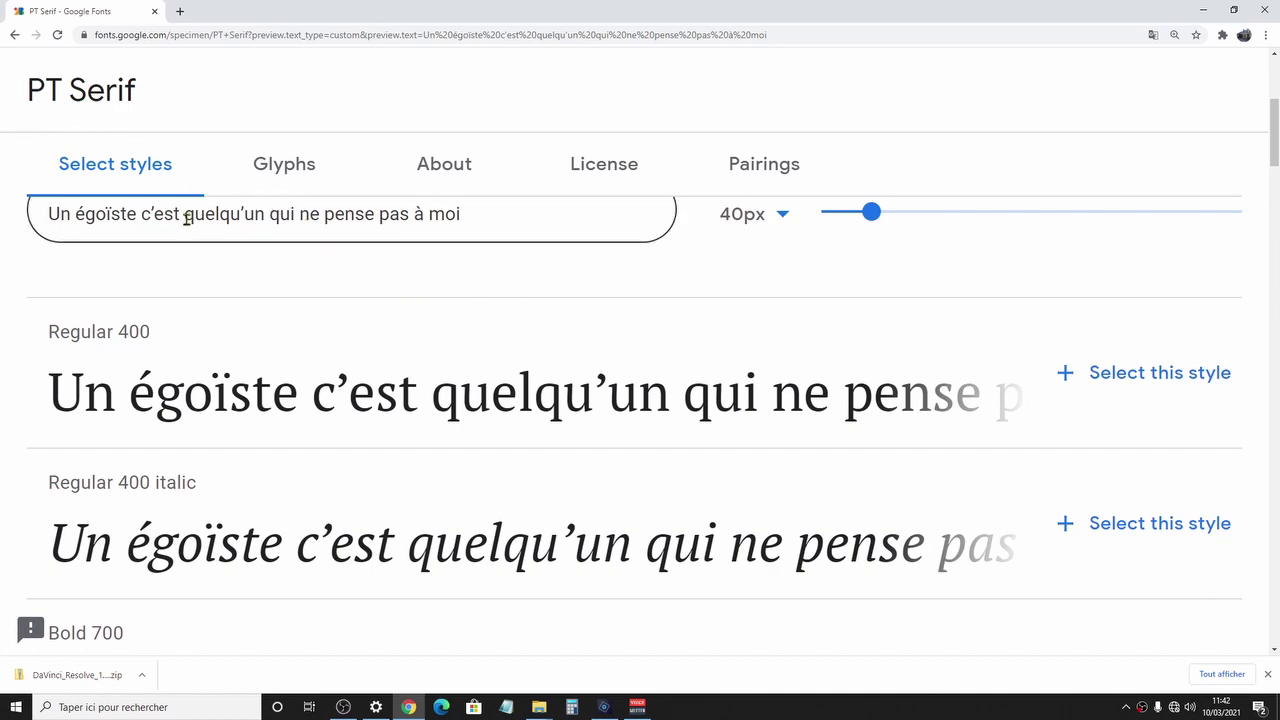
{"action": "key", "text": "ctrl+minus"}
{"action": "key", "text": "ctrl+minus"}
{"action": "scroll", "coordinate": [375, 269], "scroll_direction": "up", "scroll_amount": 3}
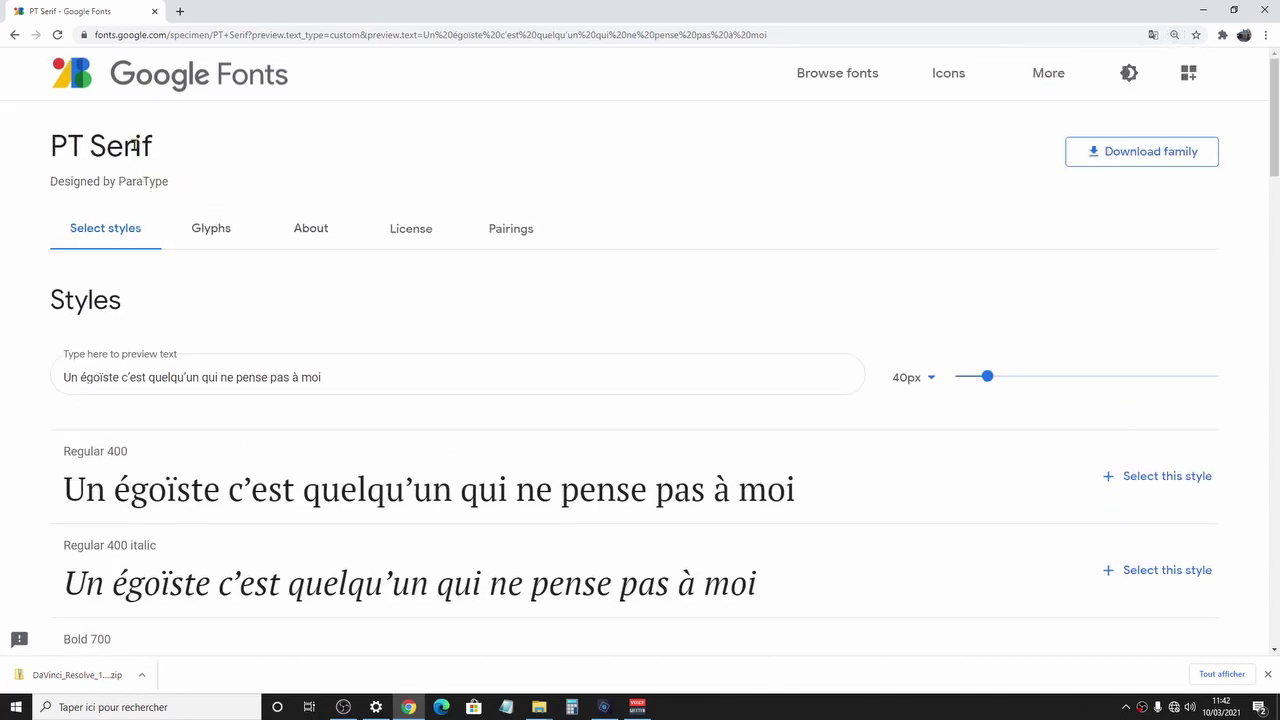
{"action": "left_click", "coordinate": [78, 87]}
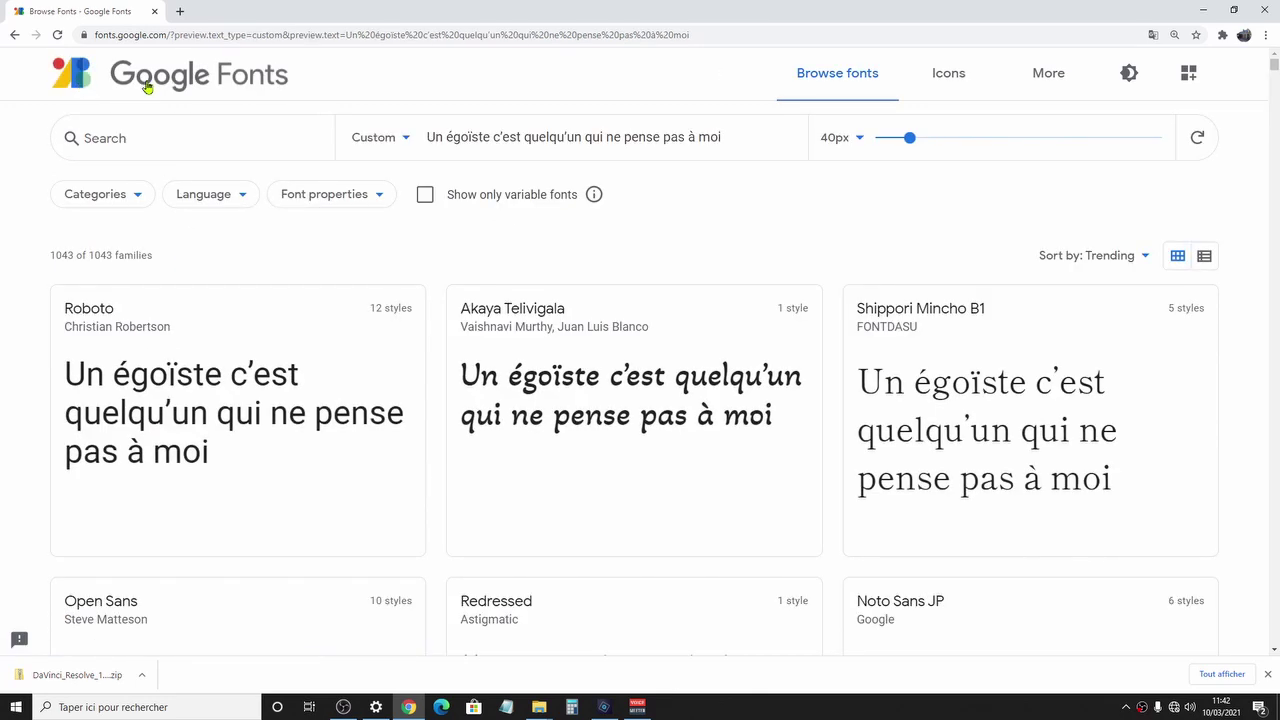
{"action": "left_click", "coordinate": [139, 198]}
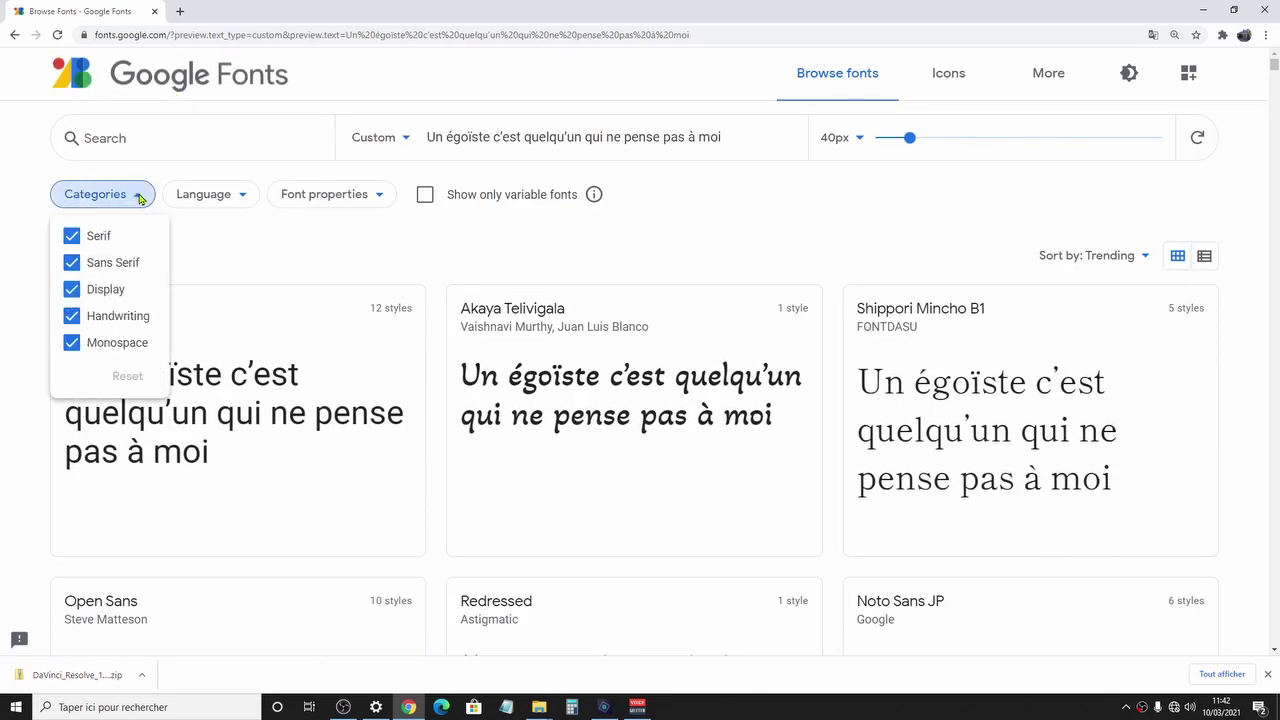
{"action": "left_click", "coordinate": [72, 237]}
{"action": "left_click", "coordinate": [72, 290]}
{"action": "left_click", "coordinate": [72, 316]}
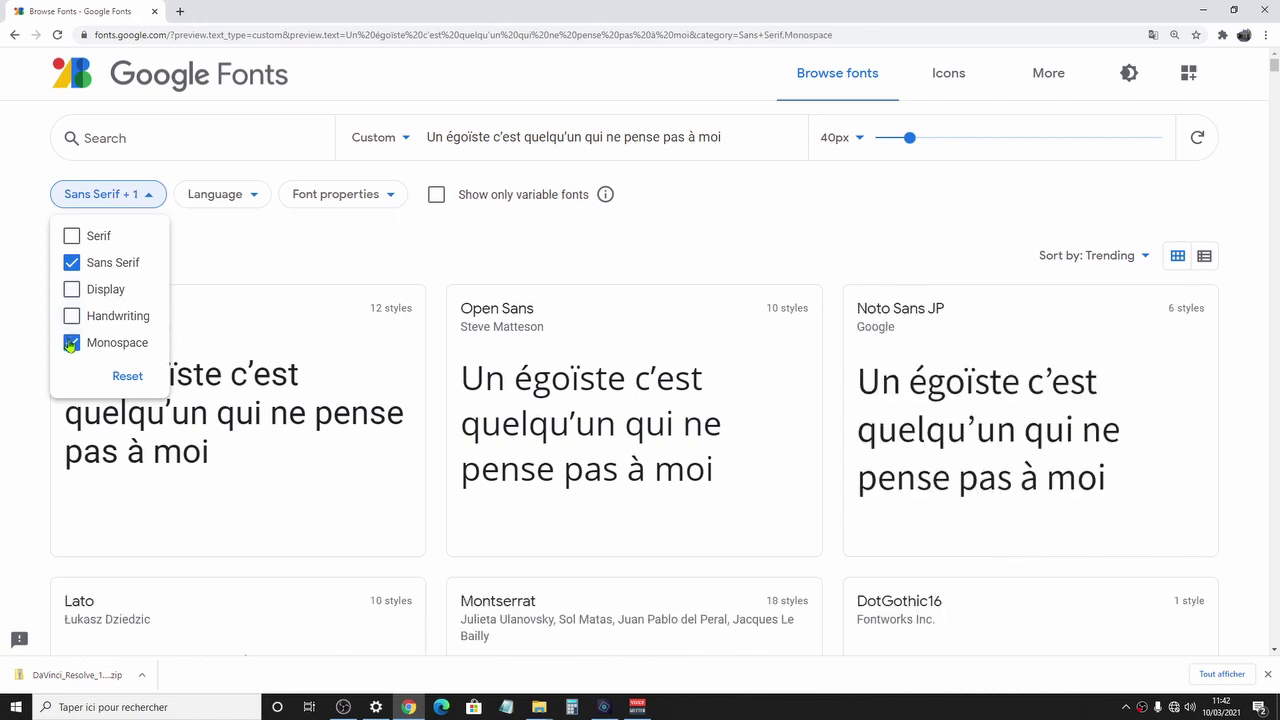
{"action": "left_click", "coordinate": [72, 343]}
{"action": "left_click", "coordinate": [238, 263]}
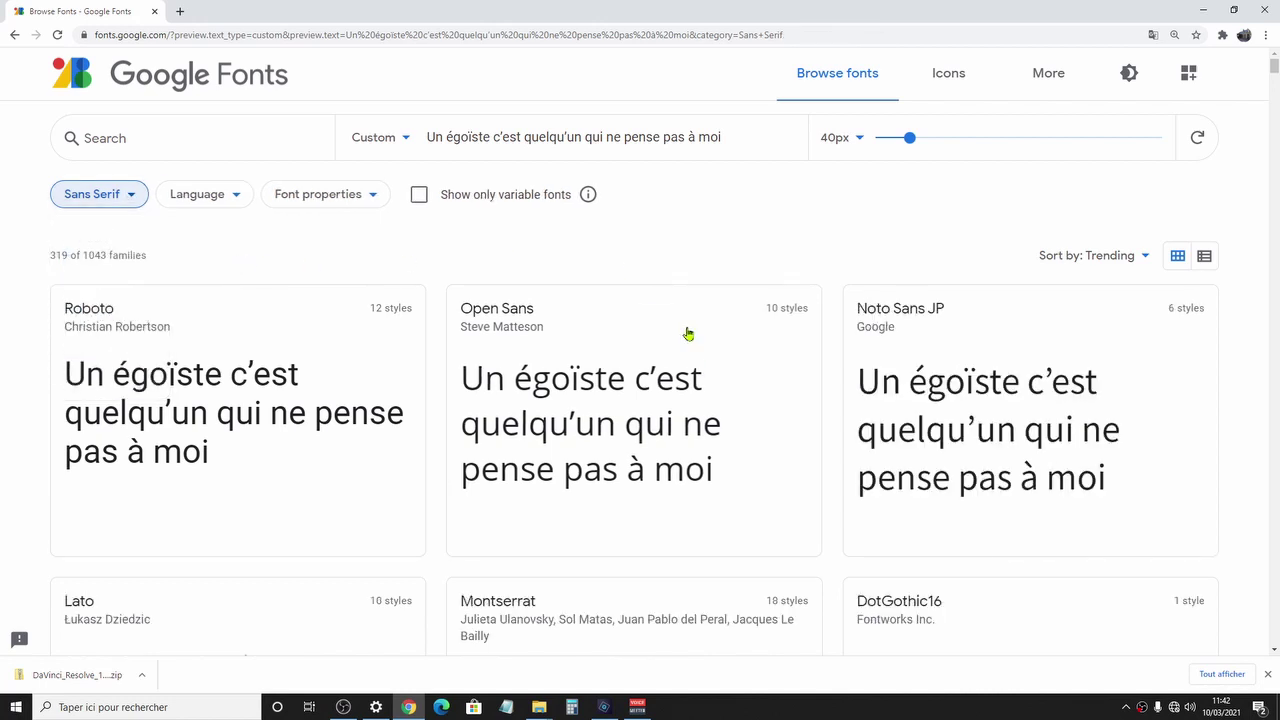
{"action": "left_click", "coordinate": [621, 389]}
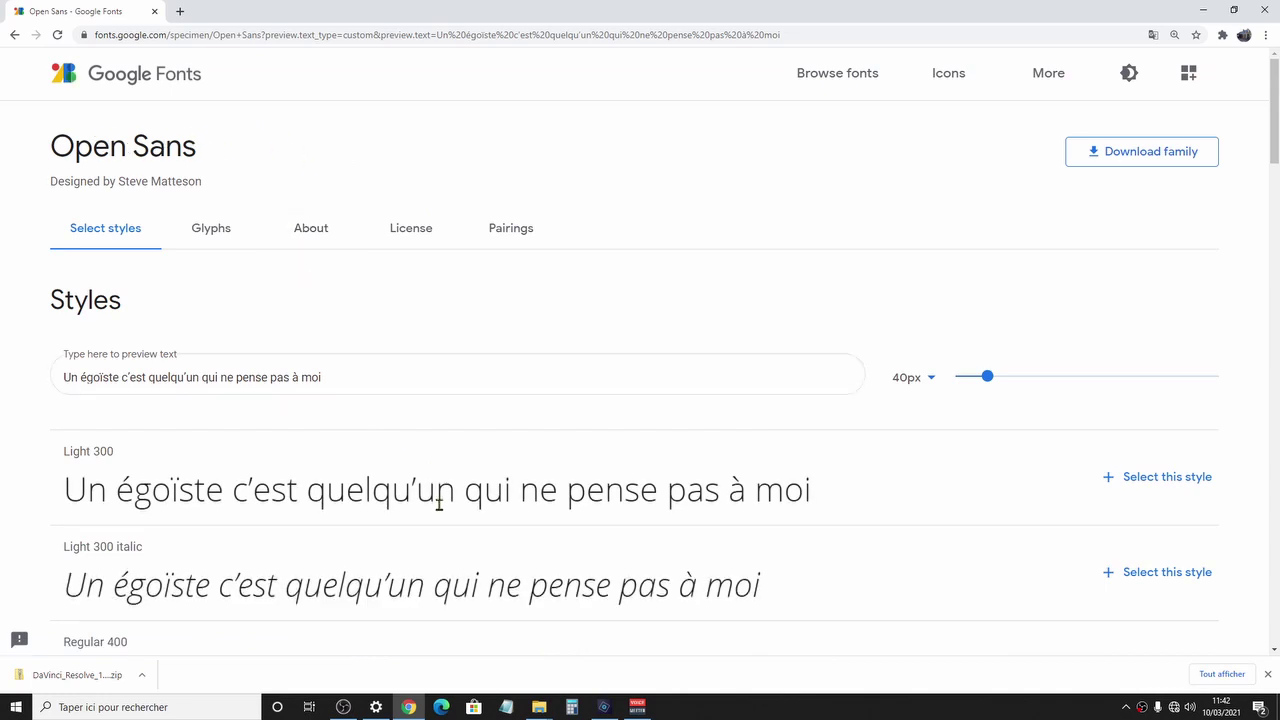
{"action": "scroll", "coordinate": [438, 503], "scroll_direction": "down", "scroll_amount": 1}
{"action": "scroll", "coordinate": [438, 503], "scroll_direction": "up", "scroll_amount": 2}
{"action": "scroll", "coordinate": [438, 503], "scroll_direction": "up", "scroll_amount": 3}
{"action": "scroll", "coordinate": [435, 495], "scroll_direction": "up", "scroll_amount": 1}
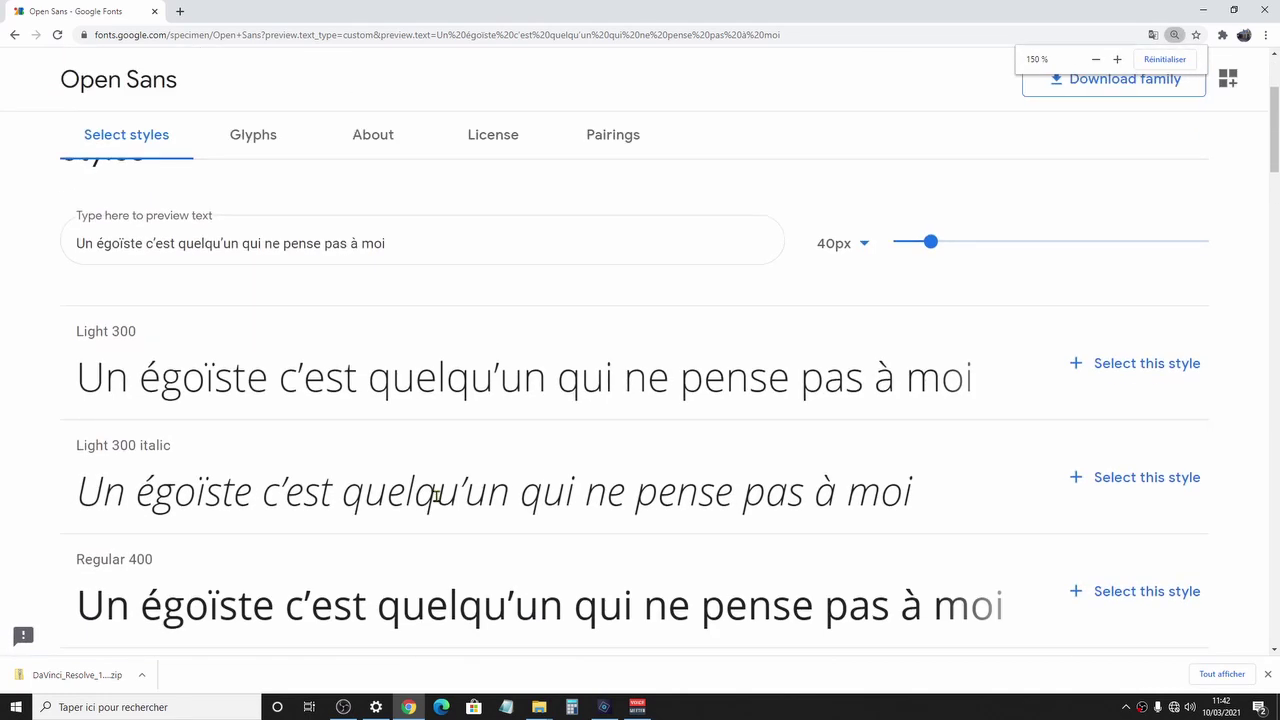
{"action": "scroll", "coordinate": [545, 395], "scroll_direction": "up", "scroll_amount": 2}
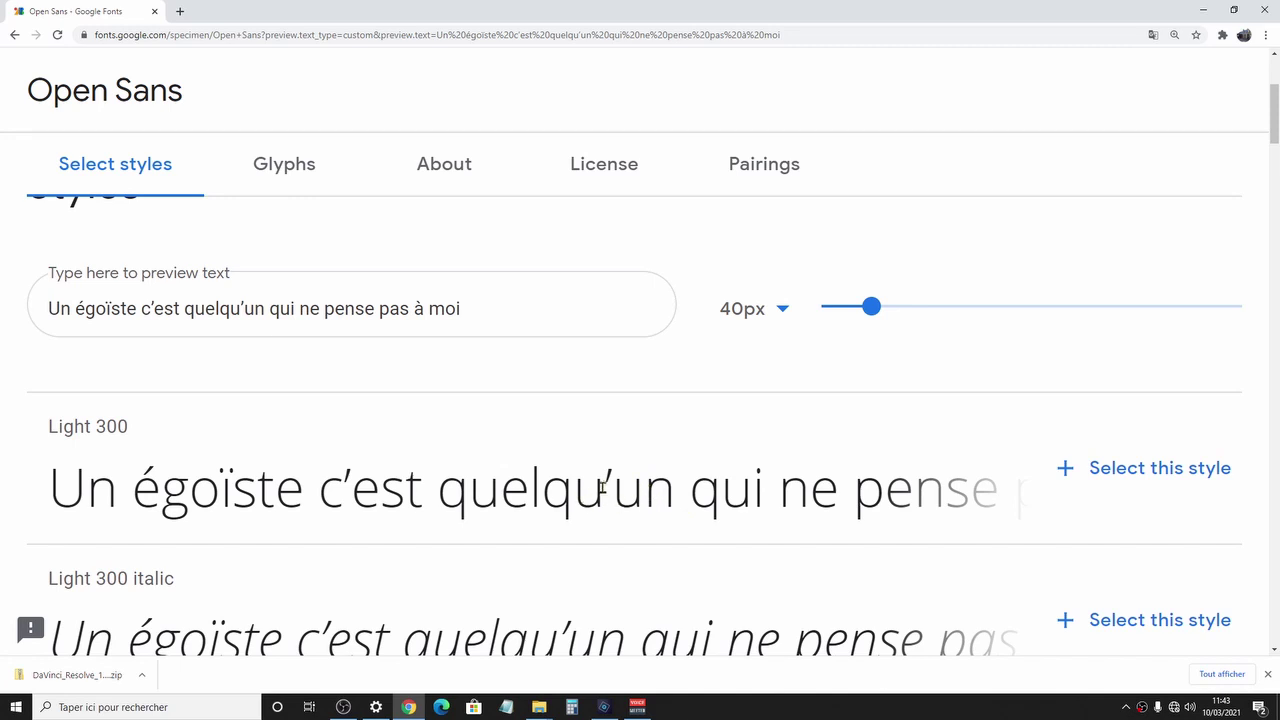
{"action": "scroll", "coordinate": [602, 488], "scroll_direction": "down", "scroll_amount": 1}
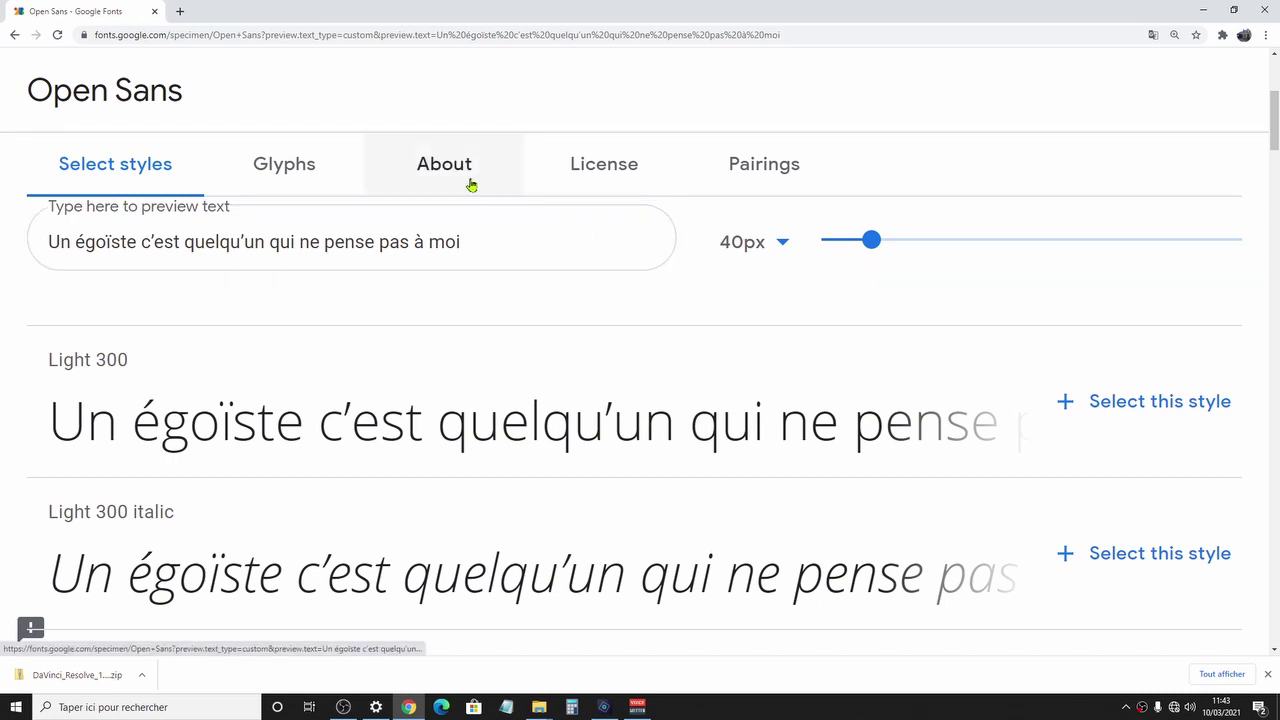
{"action": "scroll", "coordinate": [530, 278], "scroll_direction": "up", "scroll_amount": 2}
{"action": "scroll", "coordinate": [530, 281], "scroll_direction": "up", "scroll_amount": 1}
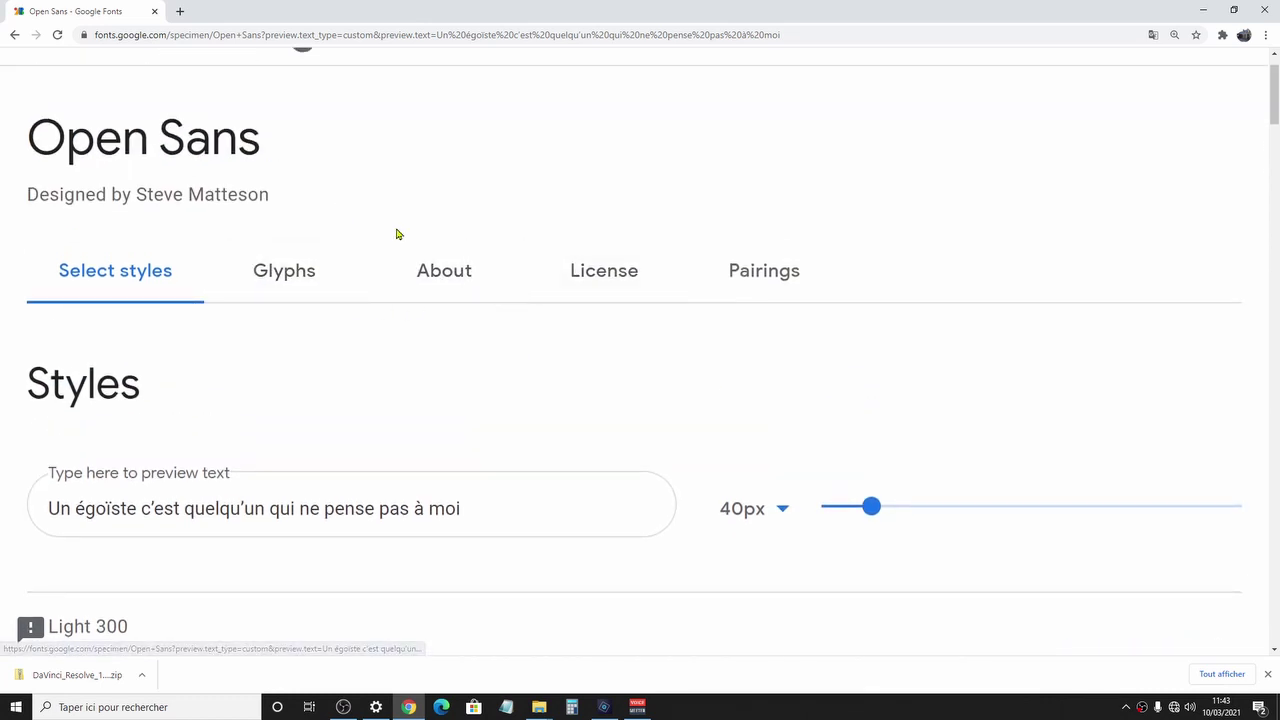
{"action": "scroll", "coordinate": [394, 234], "scroll_direction": "down", "scroll_amount": 3}
{"action": "scroll", "coordinate": [451, 294], "scroll_direction": "down", "scroll_amount": 2}
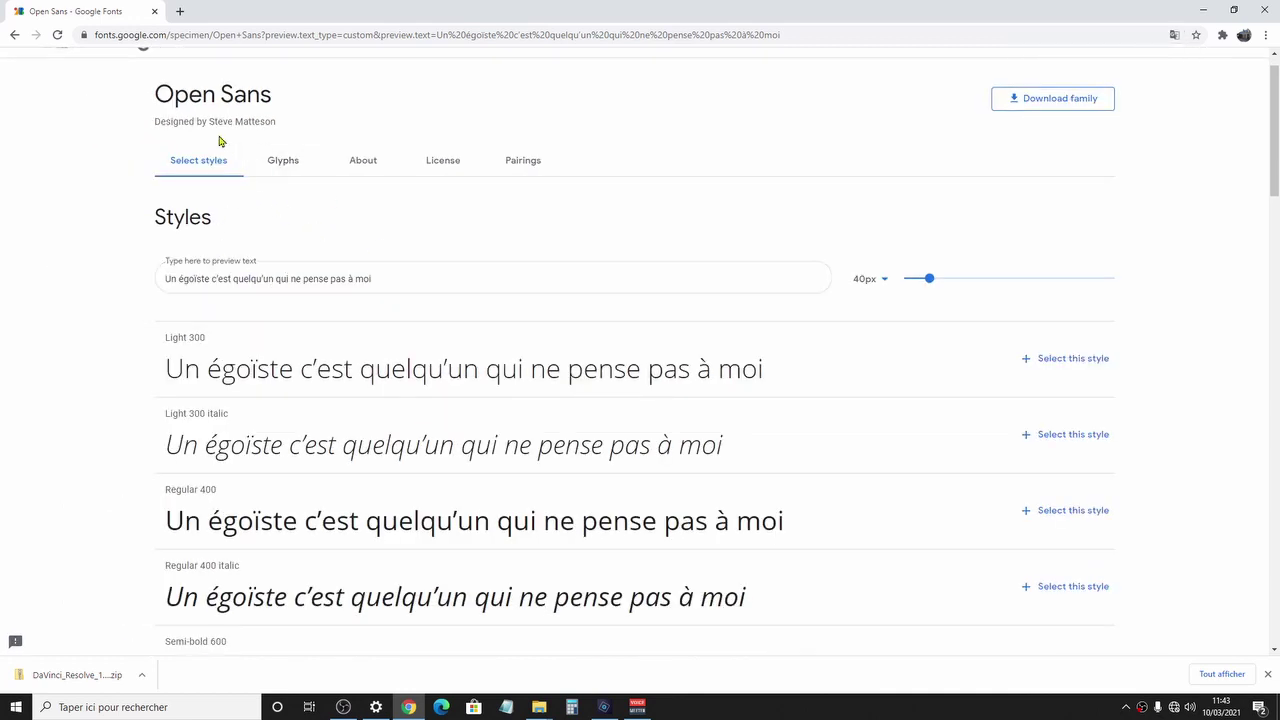
{"action": "scroll", "coordinate": [386, 245], "scroll_direction": "up", "scroll_amount": 1}
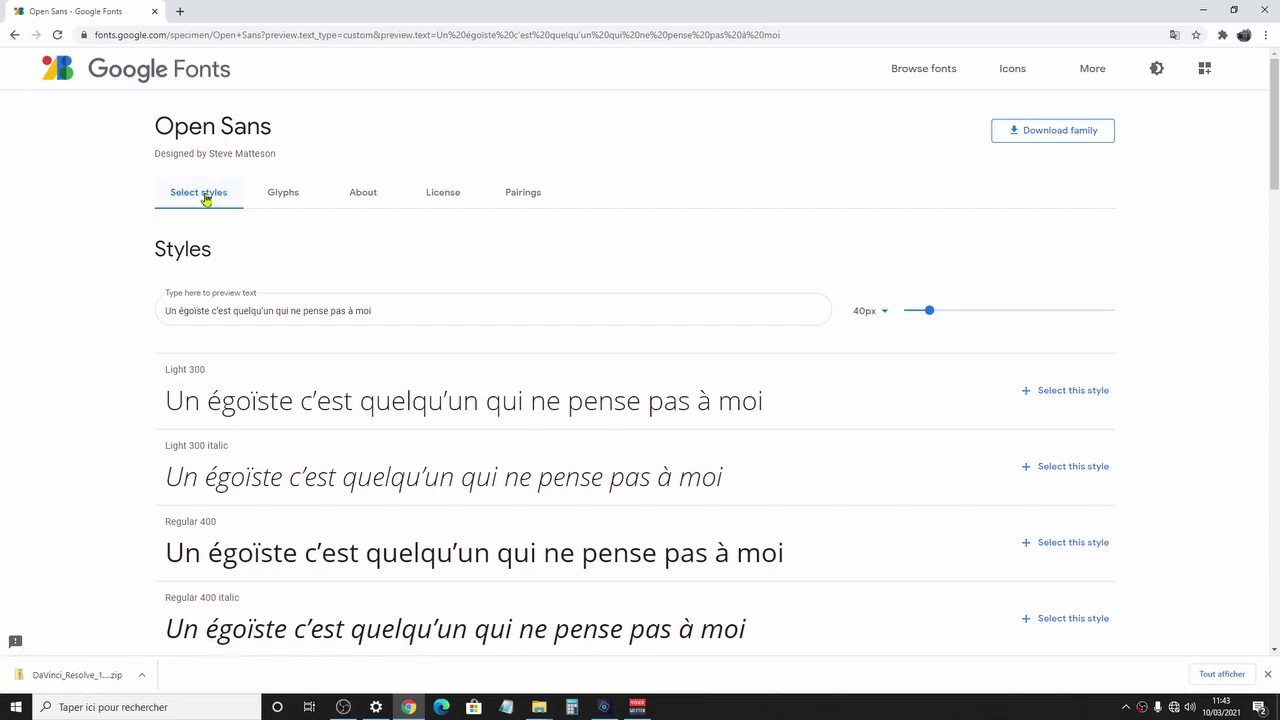
{"action": "left_click", "coordinate": [165, 72]}
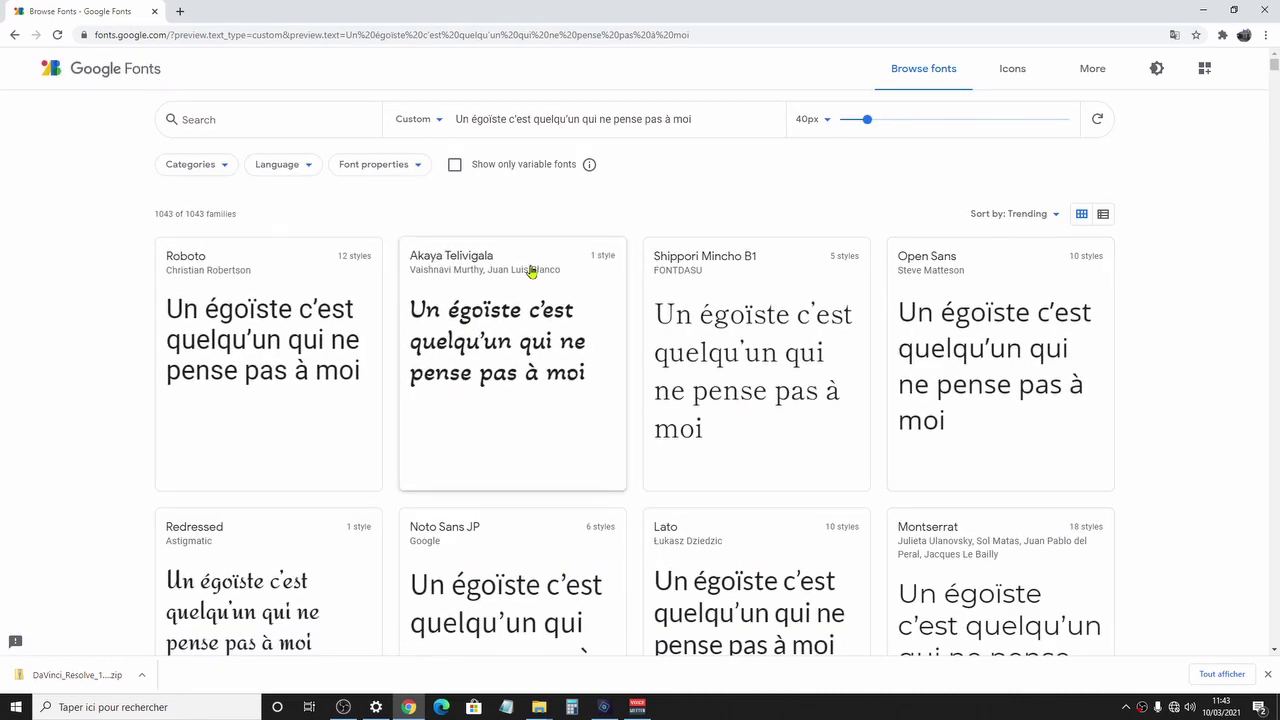
Uncheck Serif, Sans Serif, Handwriting and Monospace so only Display fonts remain, then scroll the results.
{"action": "left_click", "coordinate": [208, 165]}
{"action": "left_click", "coordinate": [172, 197]}
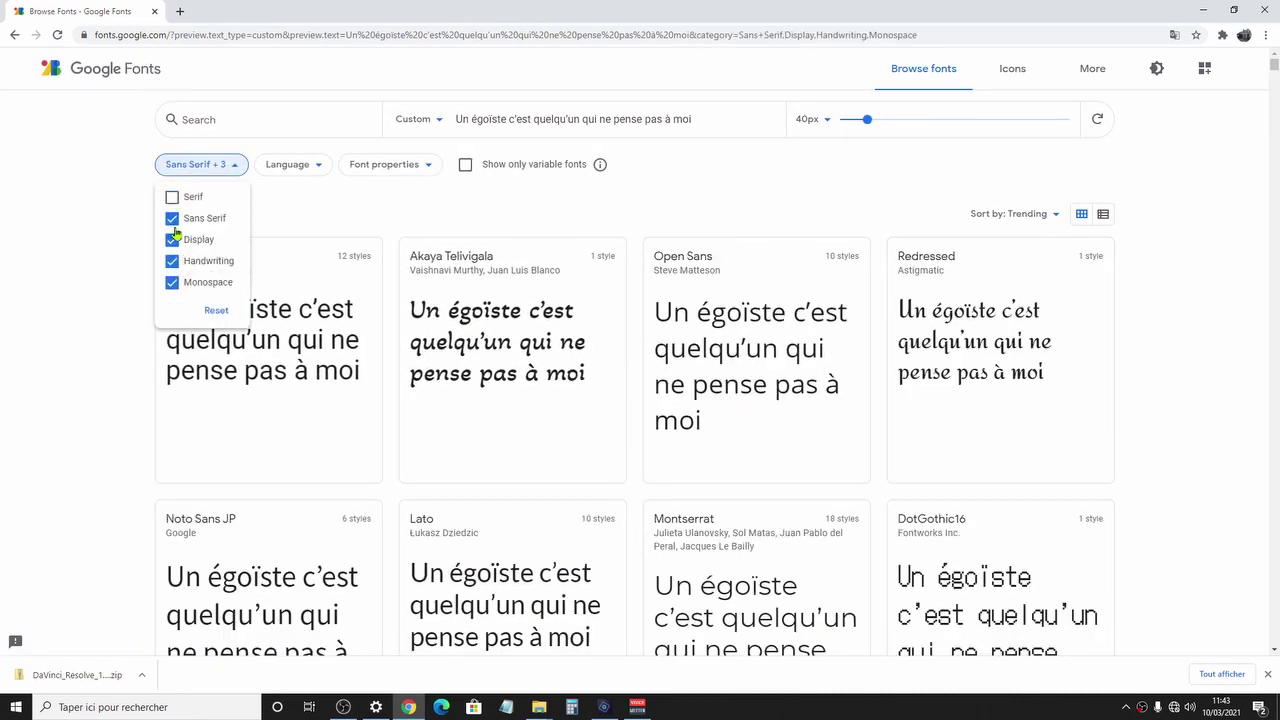
{"action": "left_click", "coordinate": [171, 240]}
{"action": "left_click", "coordinate": [172, 218]}
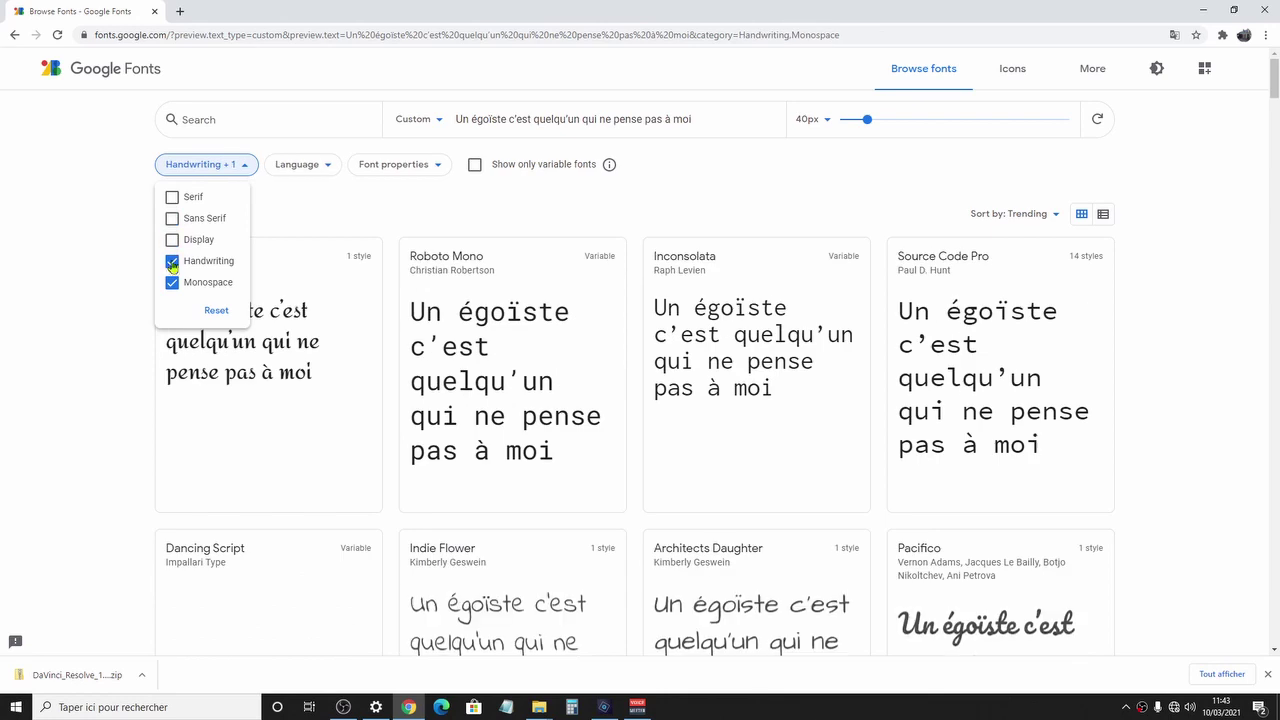
{"action": "left_click", "coordinate": [172, 261]}
{"action": "left_click", "coordinate": [172, 282]}
{"action": "left_click", "coordinate": [172, 240]}
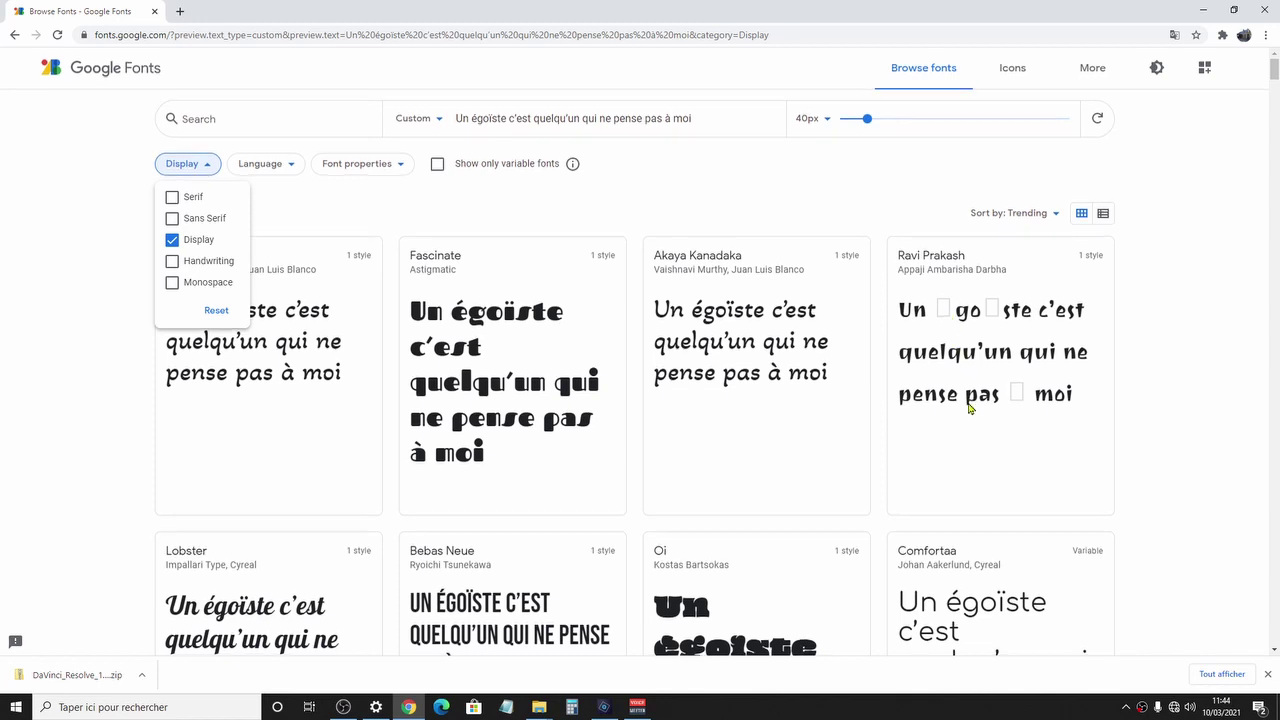
{"action": "scroll", "coordinate": [968, 407], "scroll_direction": "down", "scroll_amount": 1}
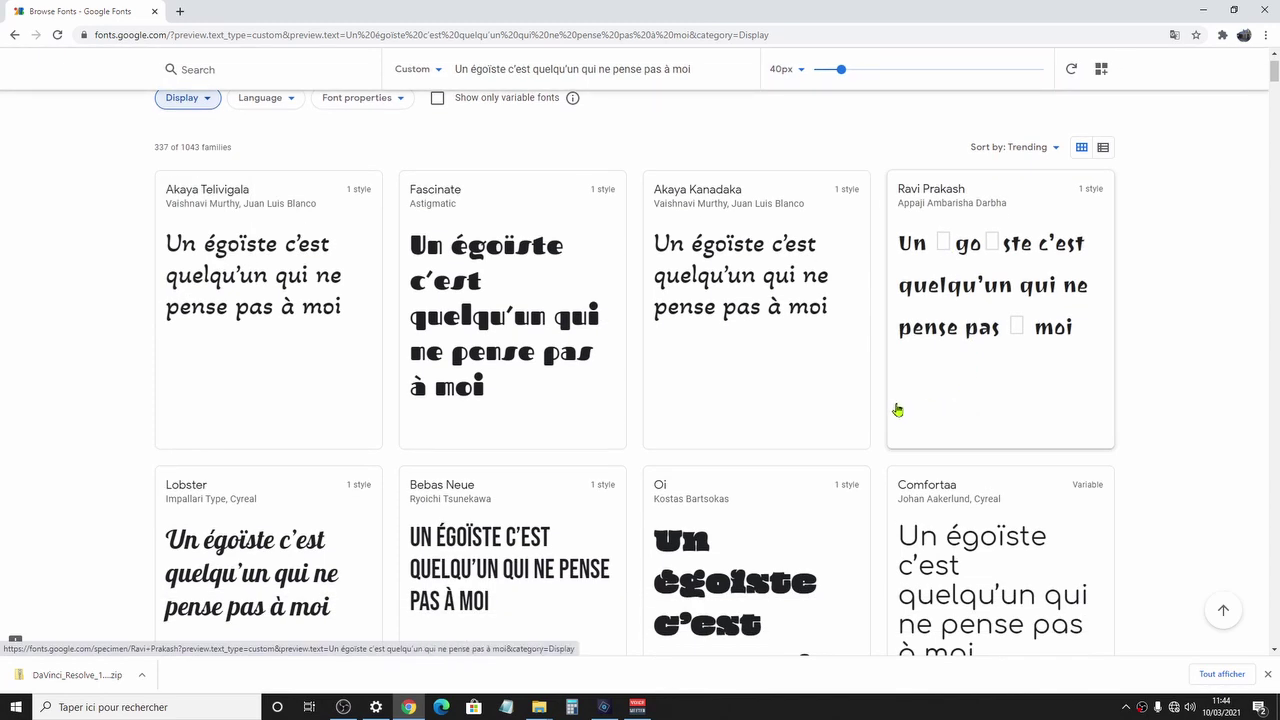
{"action": "scroll", "coordinate": [386, 510], "scroll_direction": "down", "scroll_amount": 2}
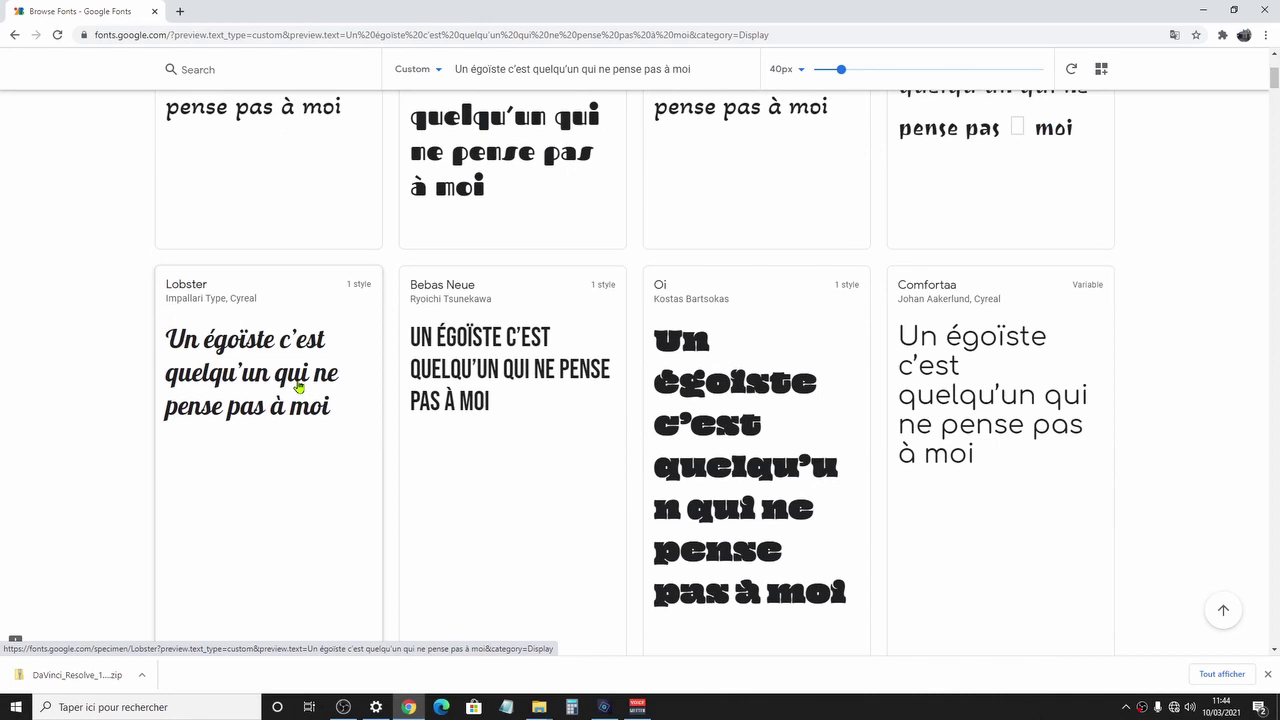
Search Photoshop Elements' font list for 'lob', find no Lobster, then switch back to Chrome.
{"action": "left_click", "coordinate": [603, 707]}
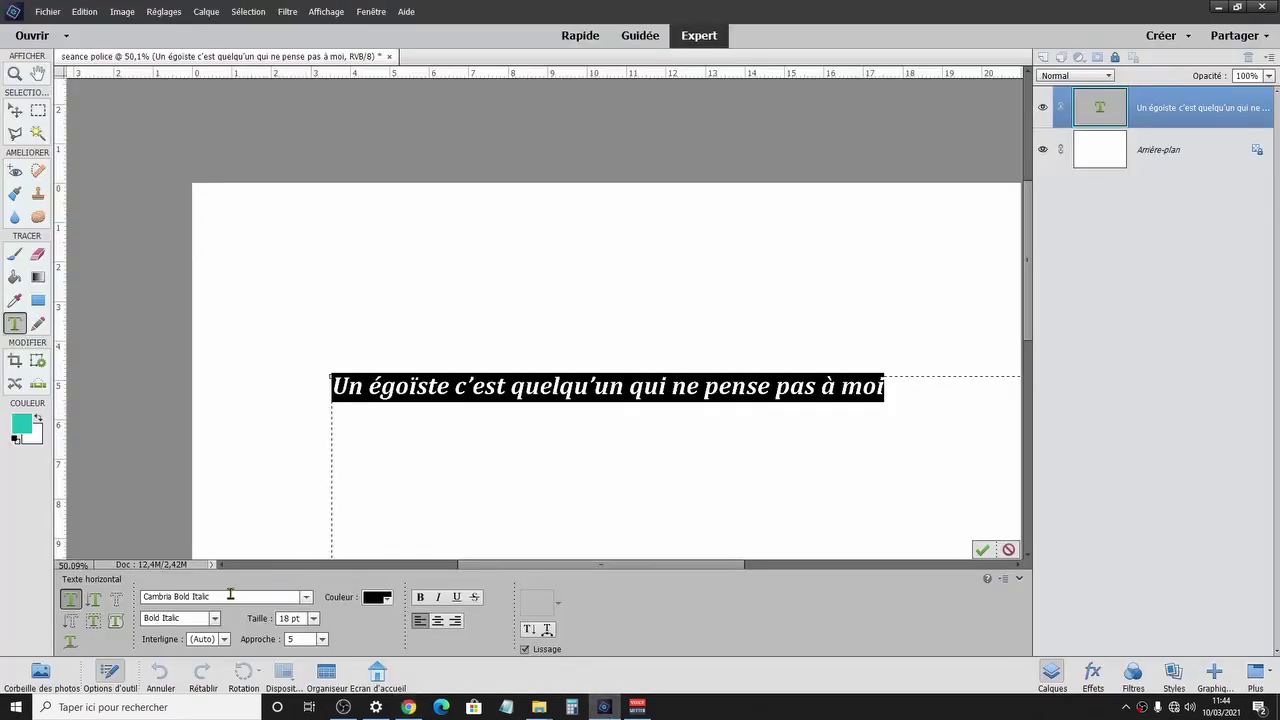
{"action": "left_click", "coordinate": [158, 596]}
{"action": "key", "text": "BackSpace"}
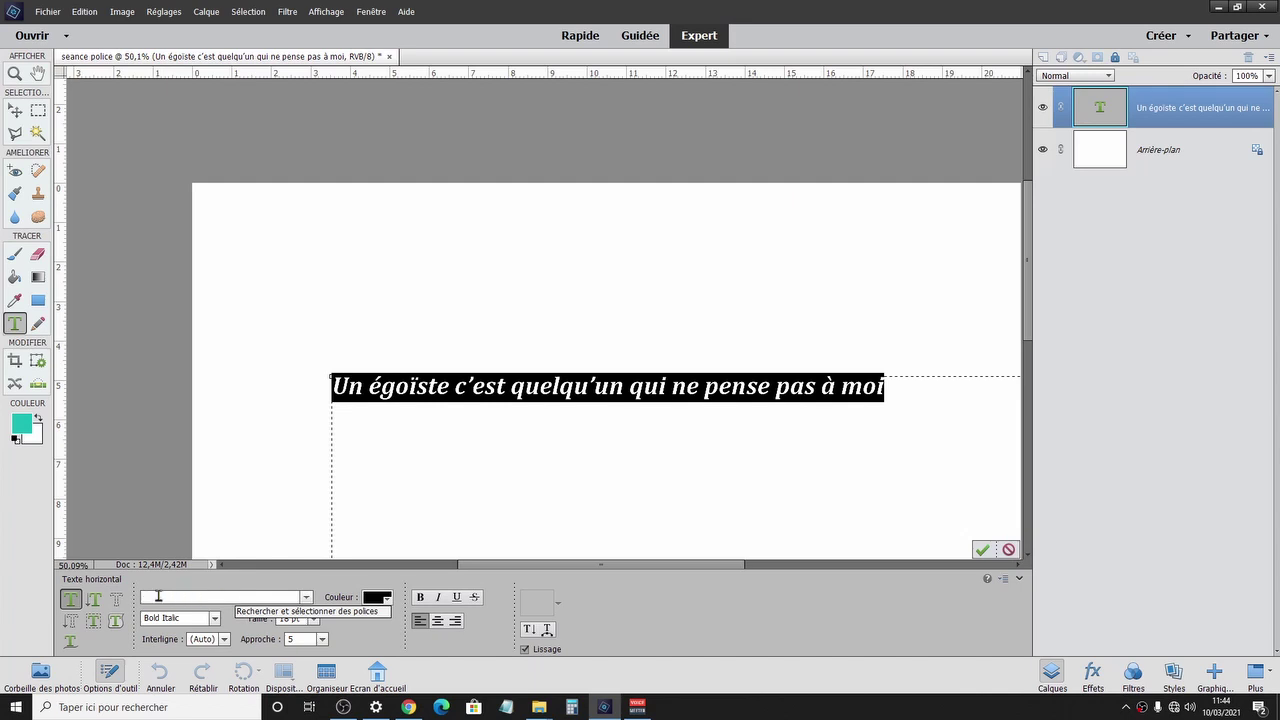
{"action": "type", "text": "lob"}
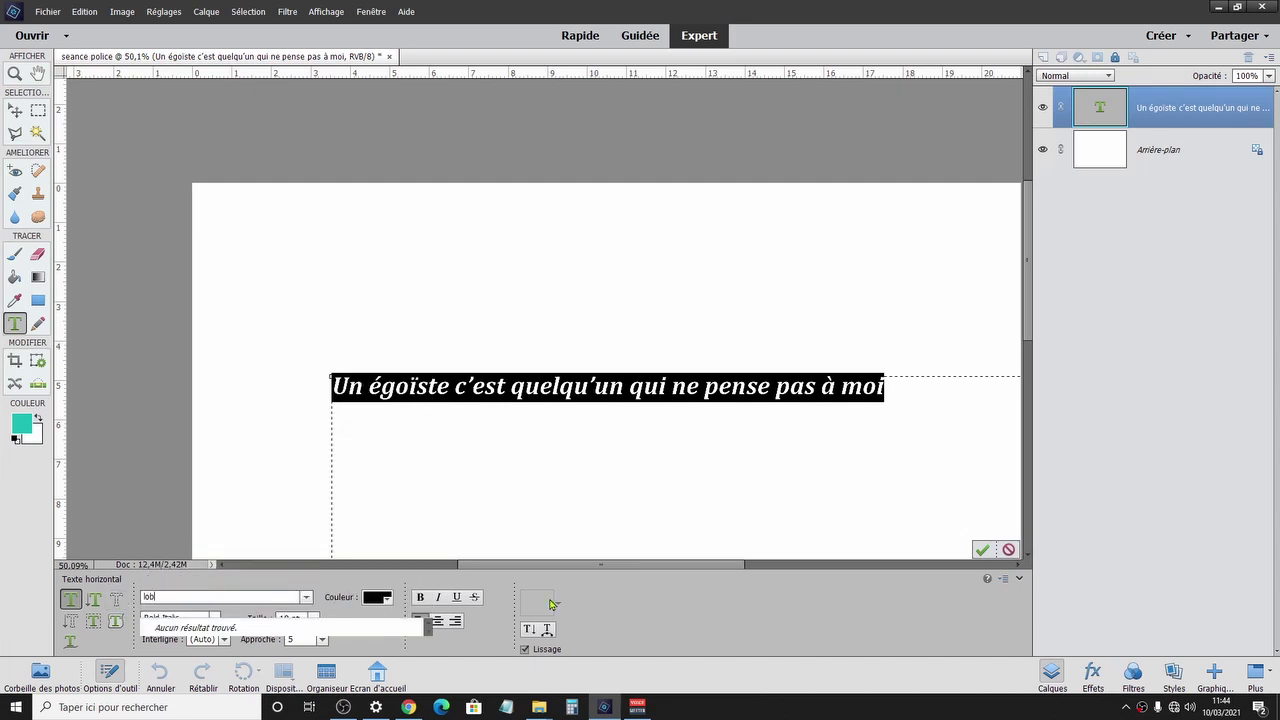
{"action": "key", "text": "BackSpace"}
{"action": "key", "text": "BackSpace"}
{"action": "key", "text": "BackSpace"}
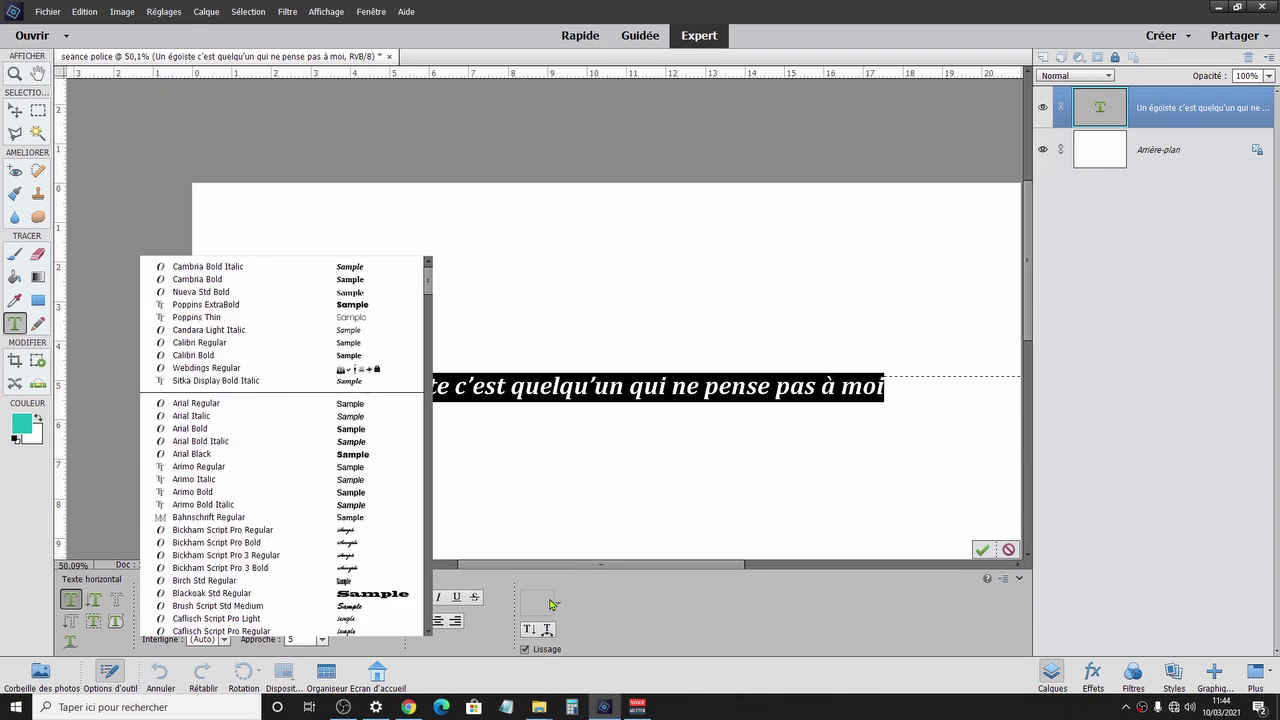
{"action": "left_click", "coordinate": [551, 604]}
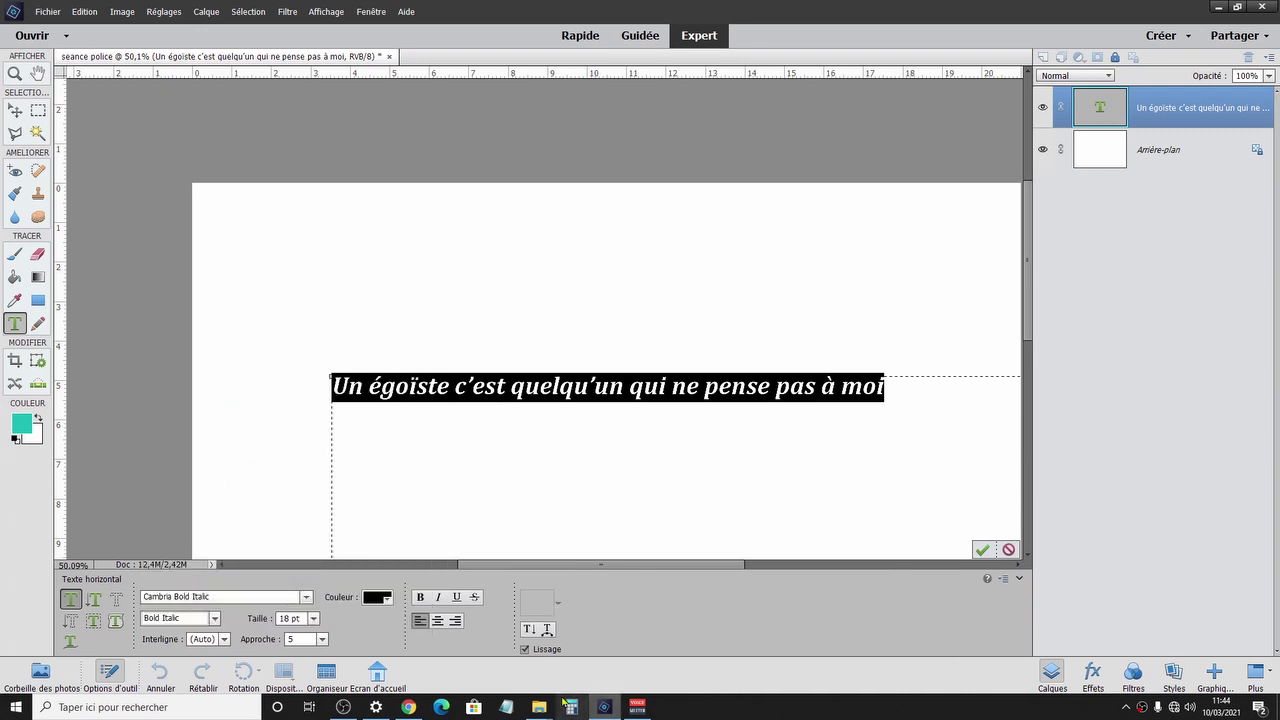
{"action": "left_click", "coordinate": [420, 640]}
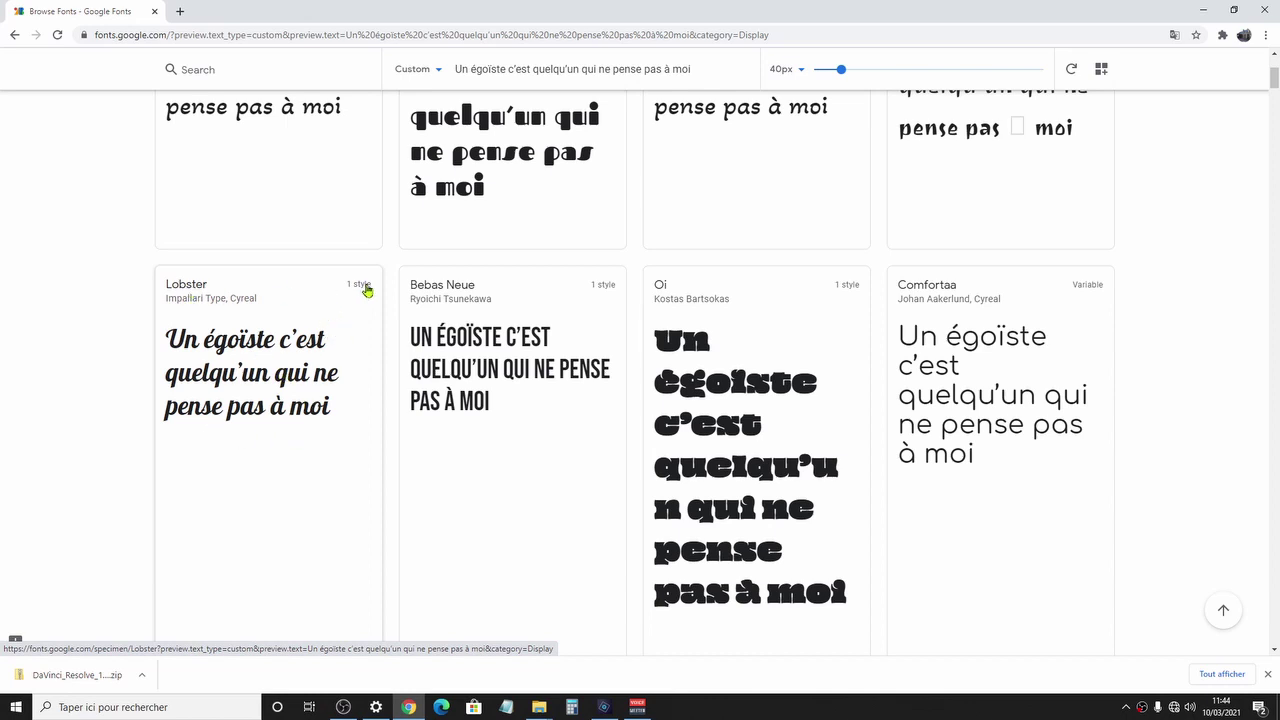
Open the Lobster font's specimen page and view its license information.
{"action": "left_click", "coordinate": [367, 290]}
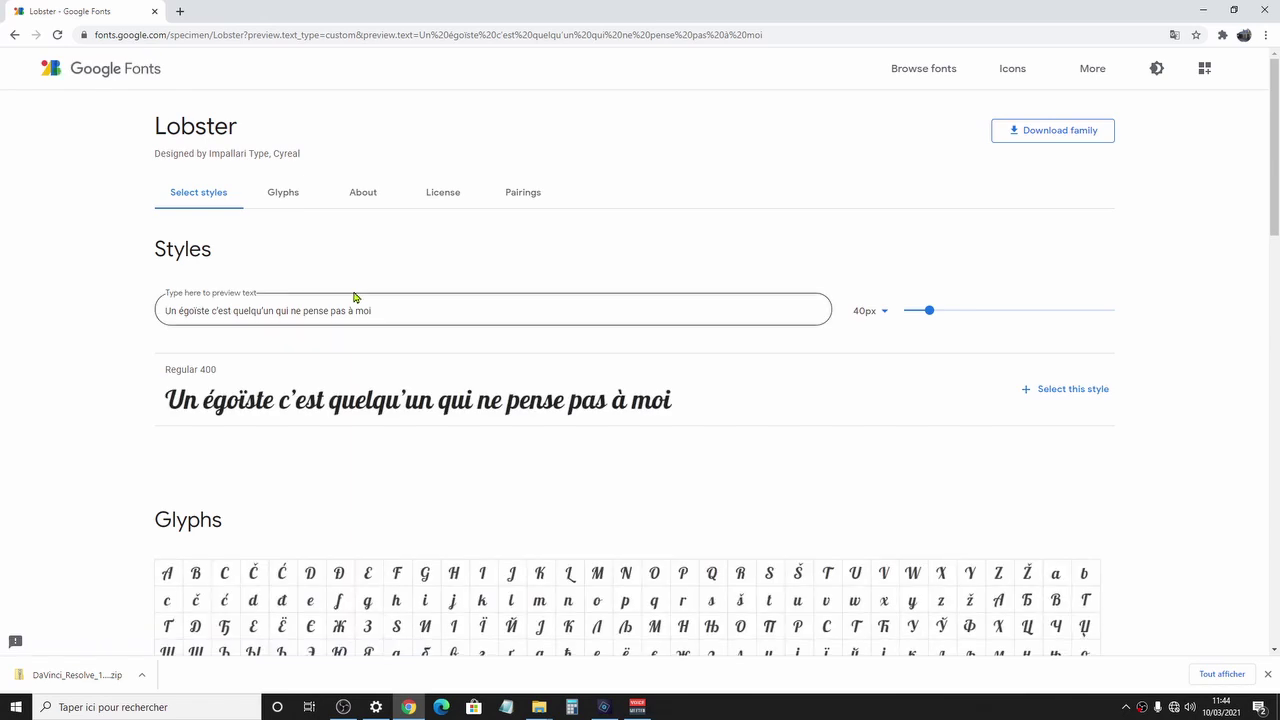
{"action": "scroll", "coordinate": [141, 434], "scroll_direction": "down", "scroll_amount": 2}
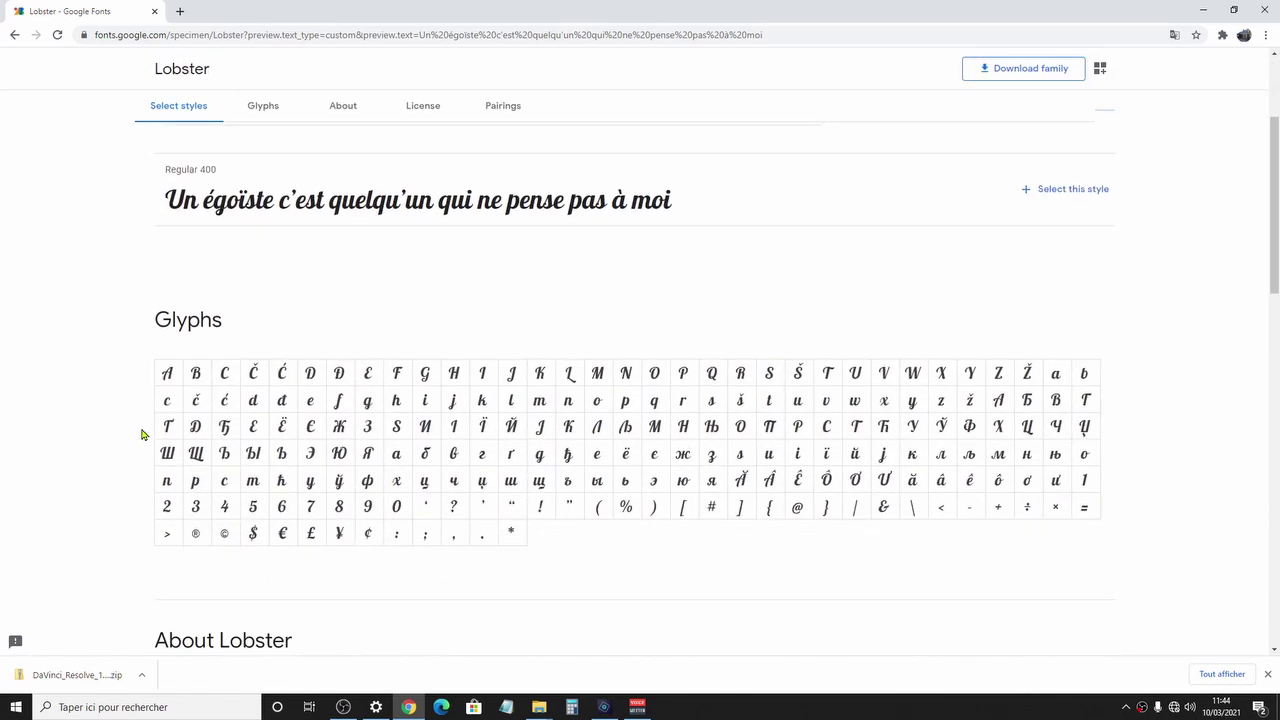
{"action": "scroll", "coordinate": [141, 434], "scroll_direction": "down", "scroll_amount": 3}
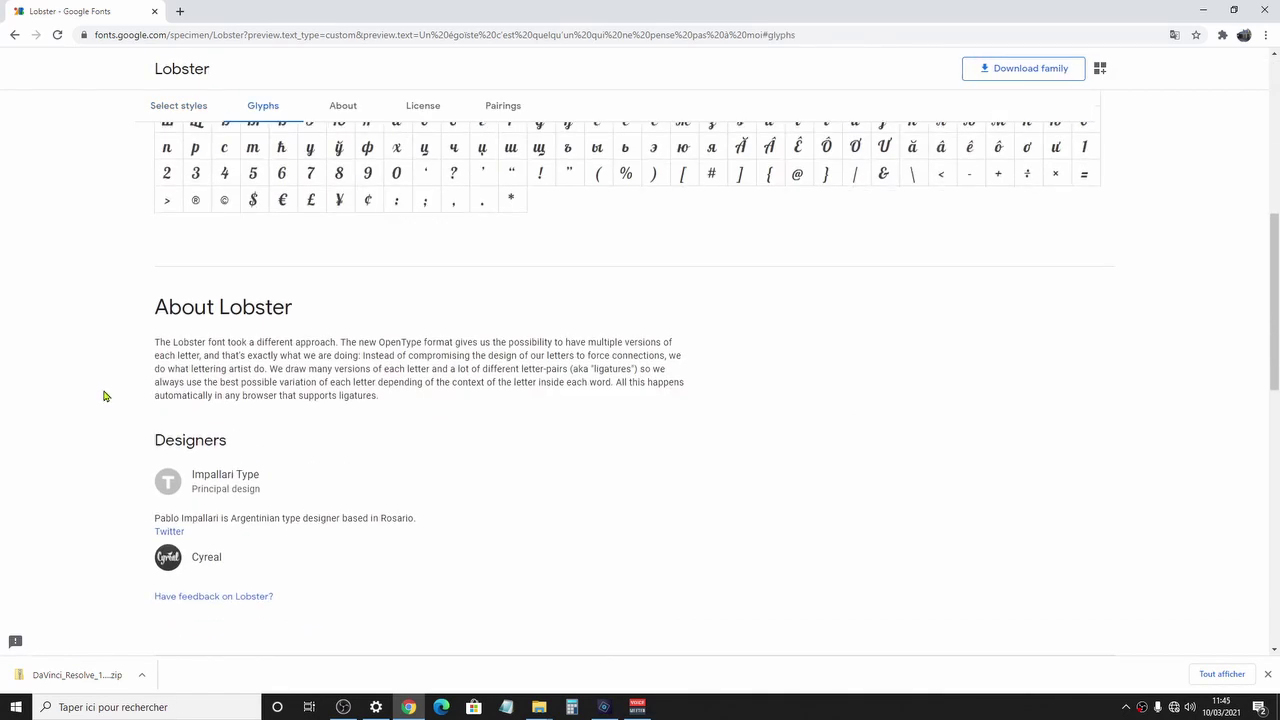
{"action": "scroll", "coordinate": [104, 396], "scroll_direction": "up", "scroll_amount": 3}
{"action": "scroll", "coordinate": [104, 396], "scroll_direction": "up", "scroll_amount": 2}
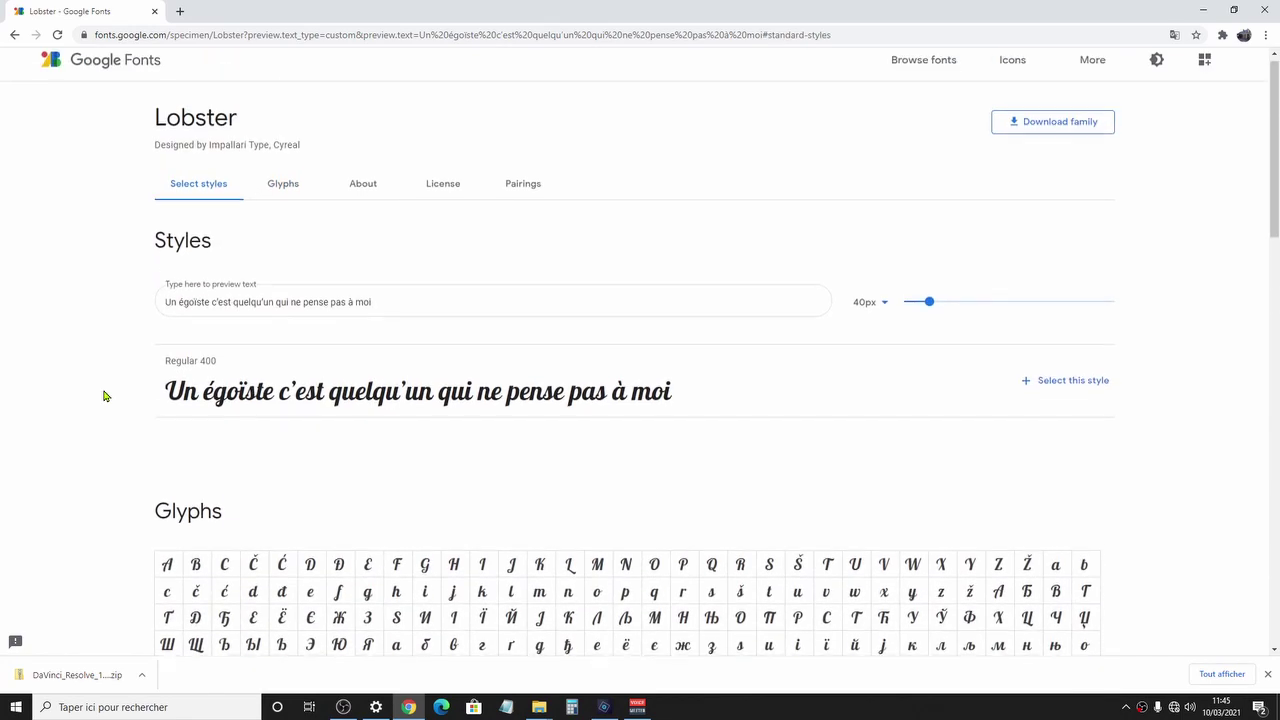
{"action": "left_click", "coordinate": [460, 195]}
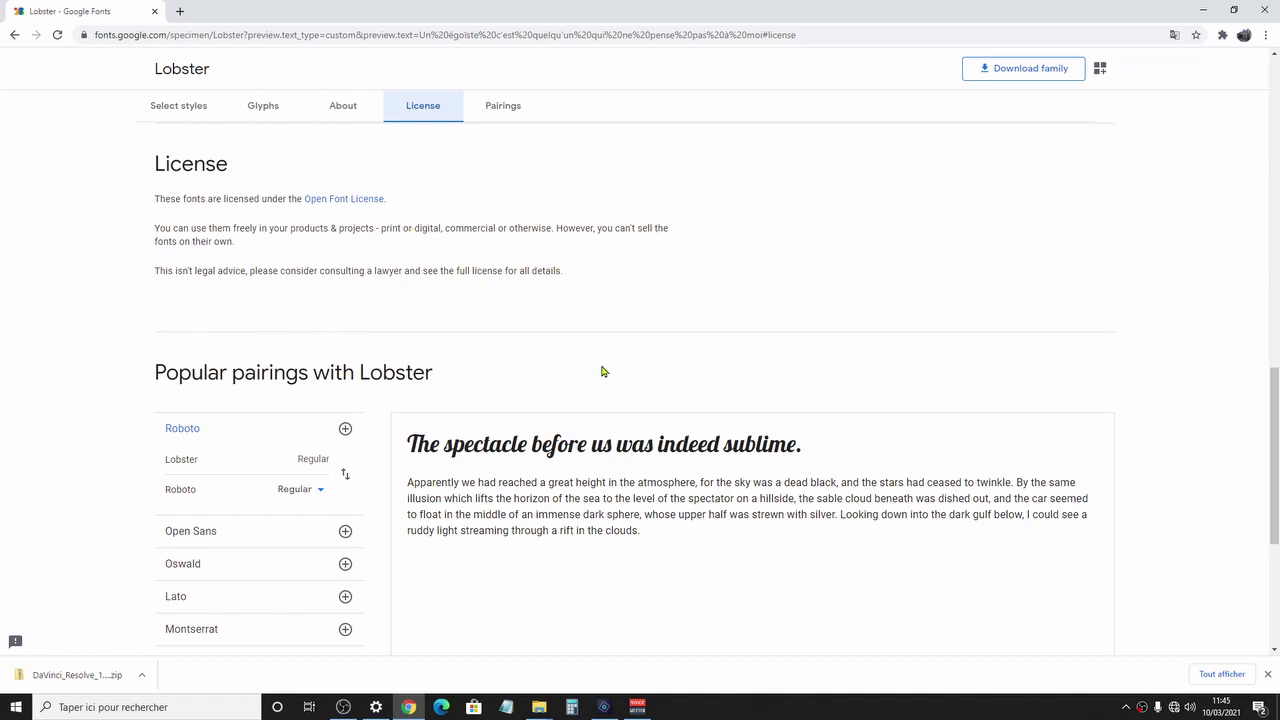
Download the Lobster family as Lobster.zip and open the download's options menu.
{"action": "scroll", "coordinate": [592, 375], "scroll_direction": "down", "scroll_amount": 1}
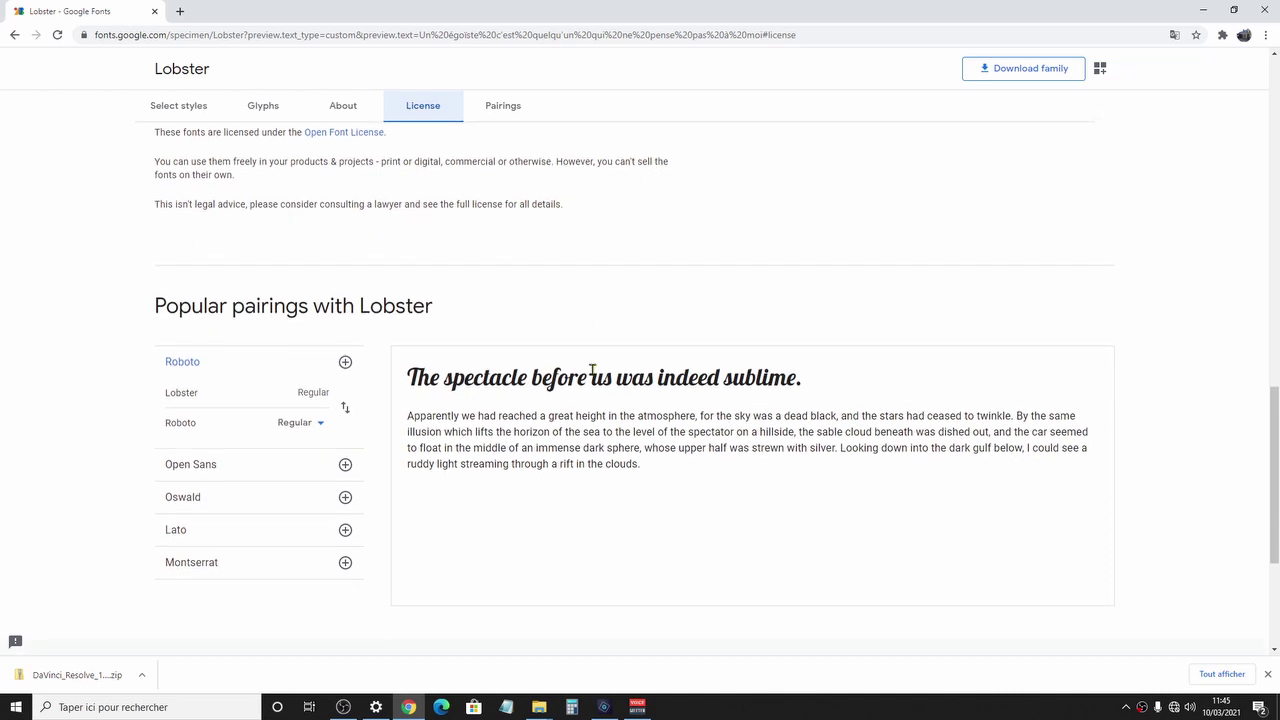
{"action": "scroll", "coordinate": [571, 321], "scroll_direction": "up", "scroll_amount": 2}
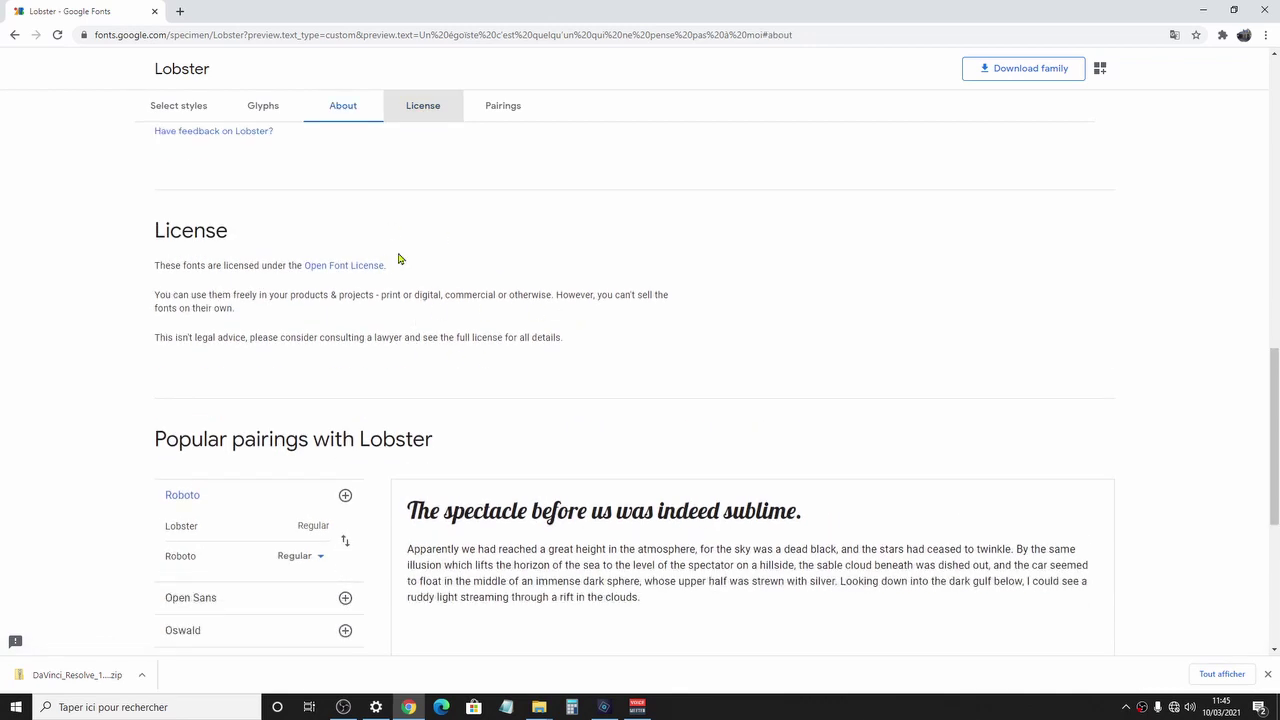
{"action": "scroll", "coordinate": [400, 257], "scroll_direction": "up", "scroll_amount": 2}
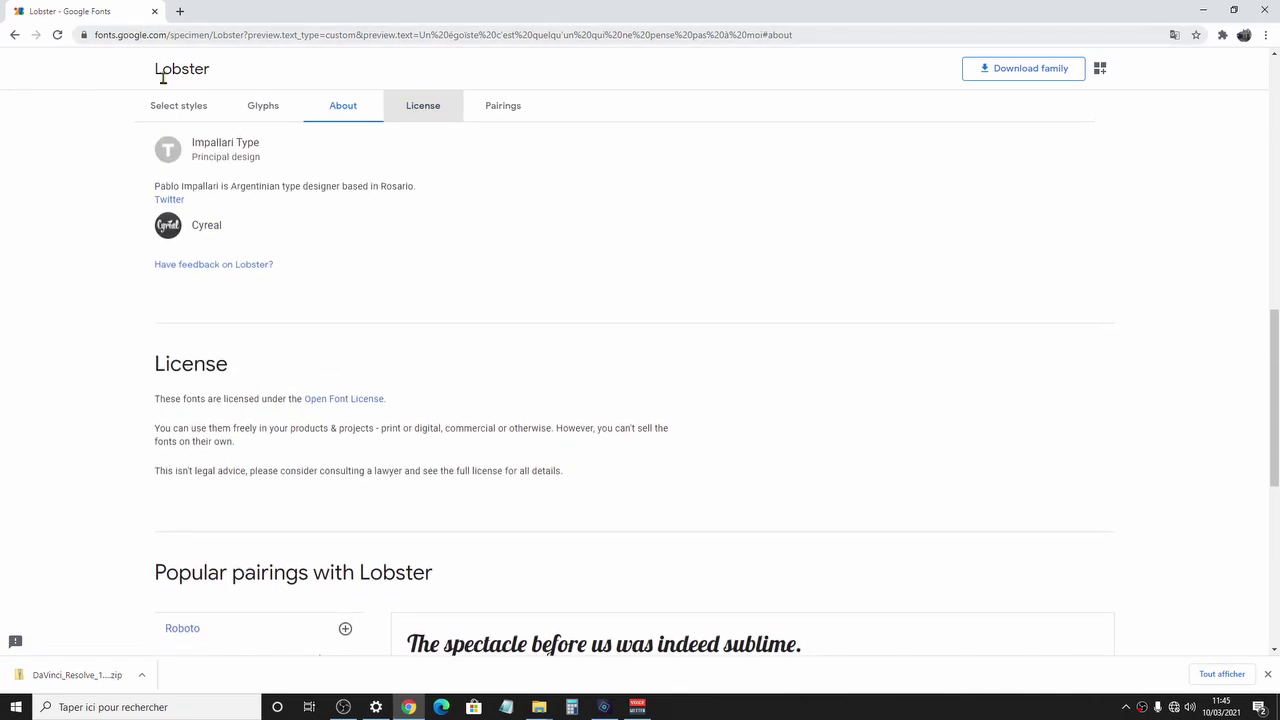
{"action": "scroll", "coordinate": [490, 280], "scroll_direction": "up", "scroll_amount": 2}
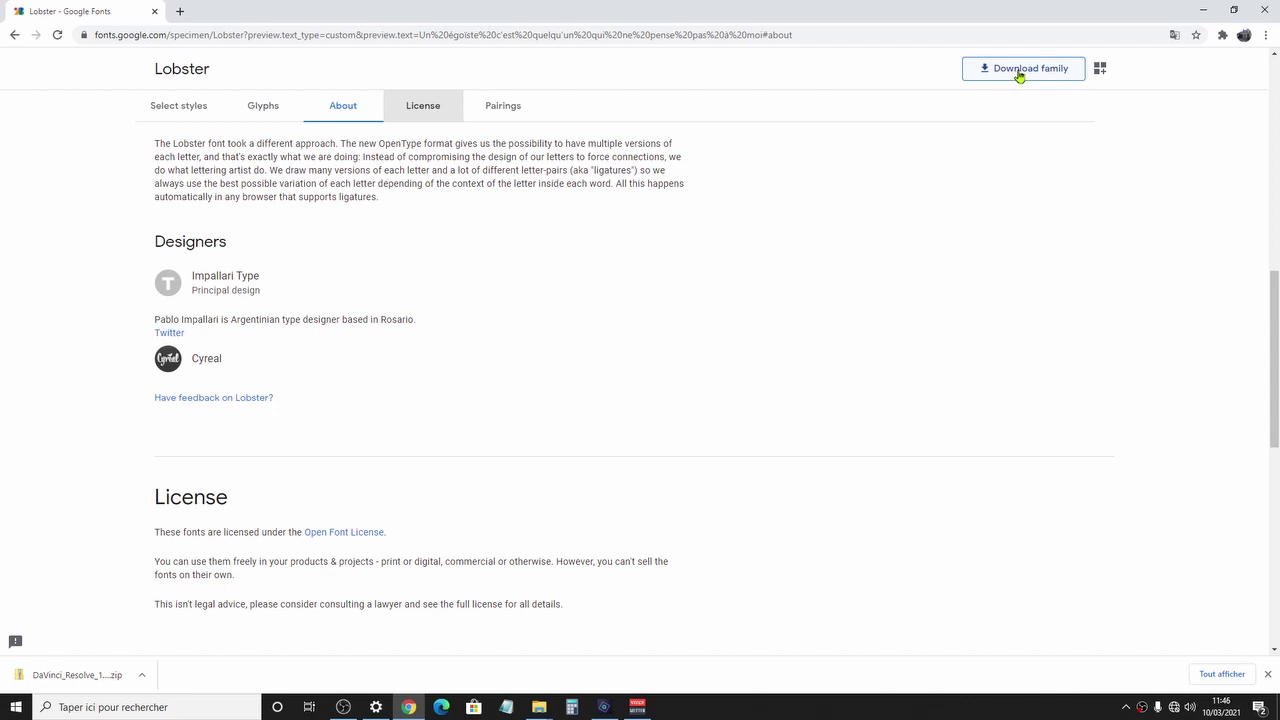
{"action": "scroll", "coordinate": [710, 188], "scroll_direction": "up", "scroll_amount": 2}
{"action": "scroll", "coordinate": [710, 192], "scroll_direction": "up", "scroll_amount": 2}
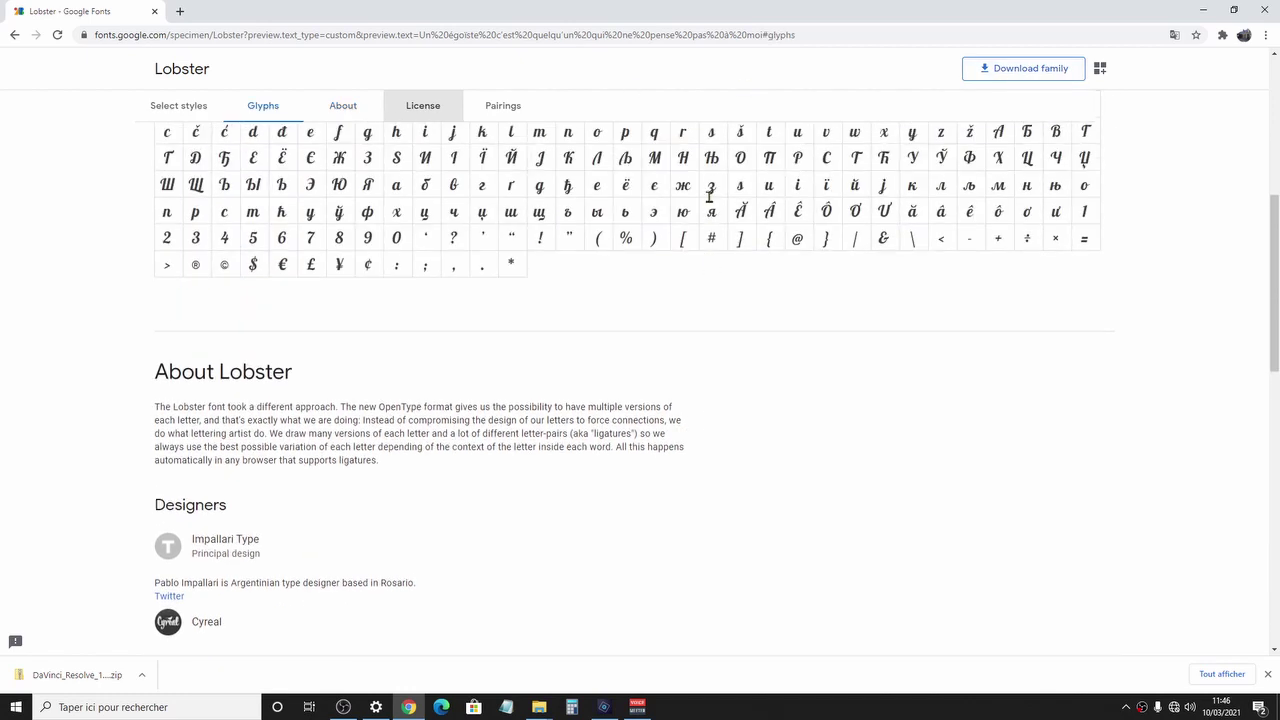
{"action": "scroll", "coordinate": [714, 228], "scroll_direction": "up", "scroll_amount": 2}
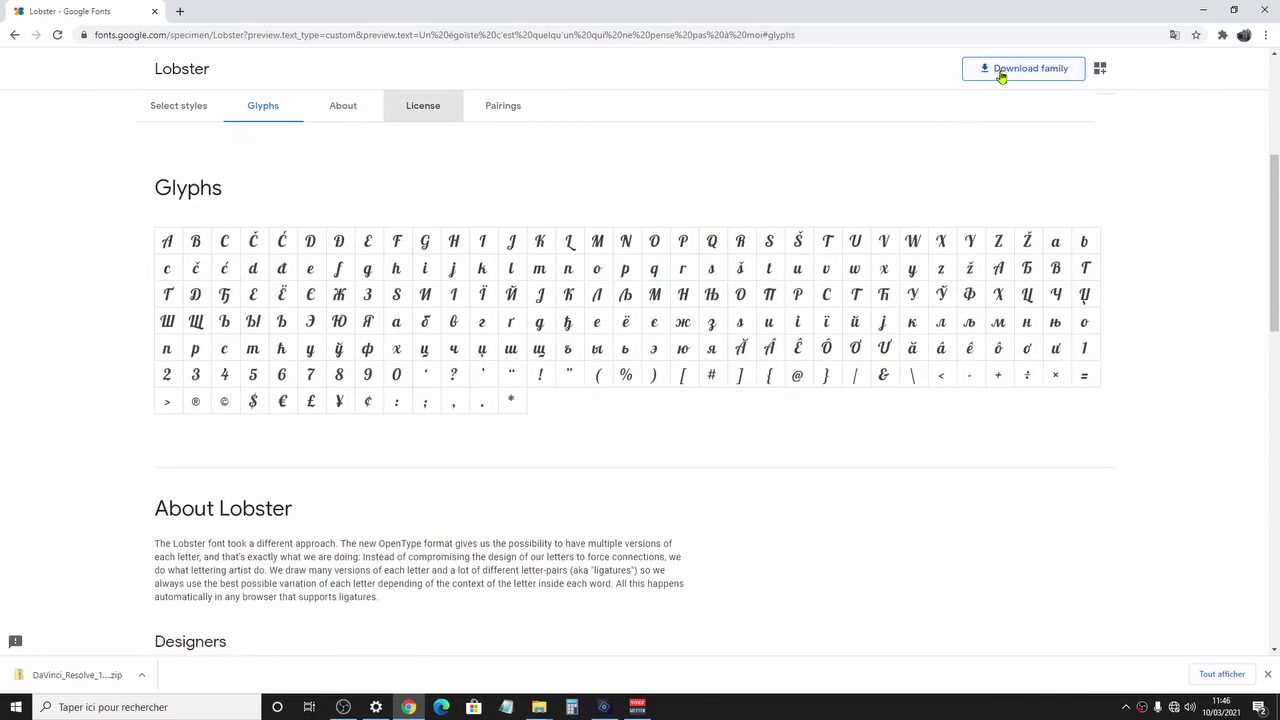
{"action": "scroll", "coordinate": [410, 207], "scroll_direction": "up", "scroll_amount": 2}
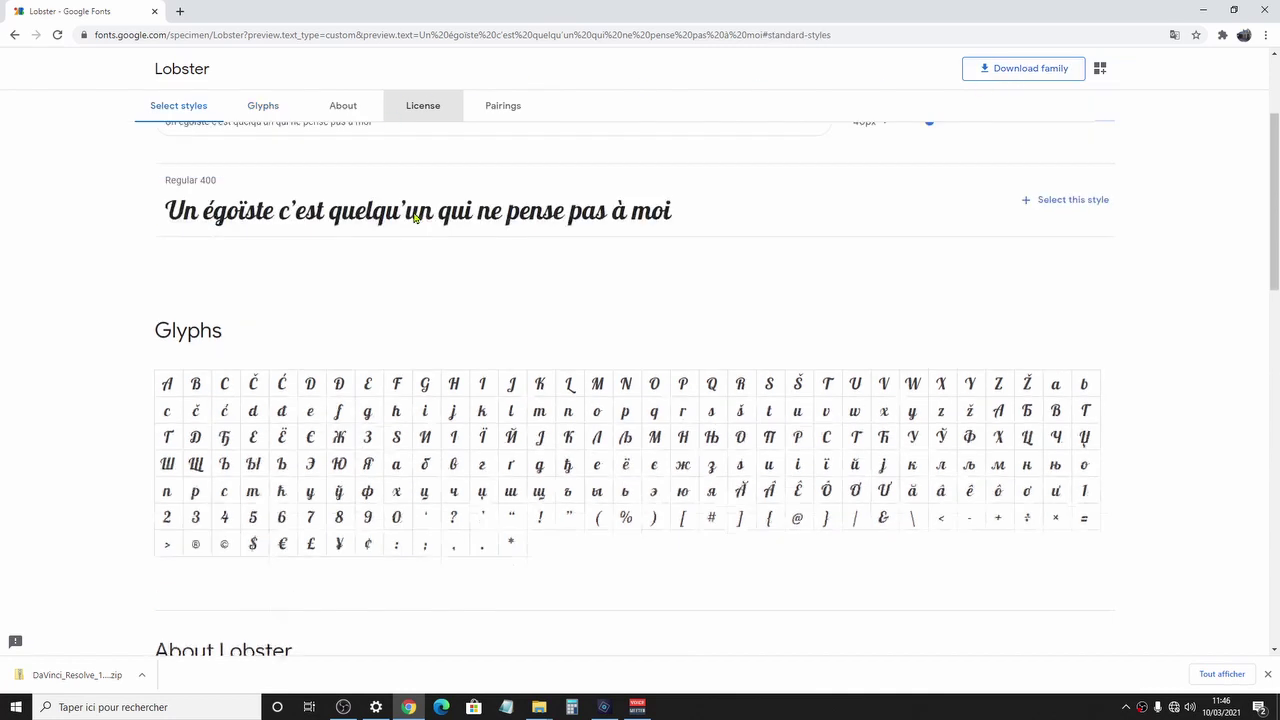
{"action": "scroll", "coordinate": [315, 247], "scroll_direction": "up", "scroll_amount": 1}
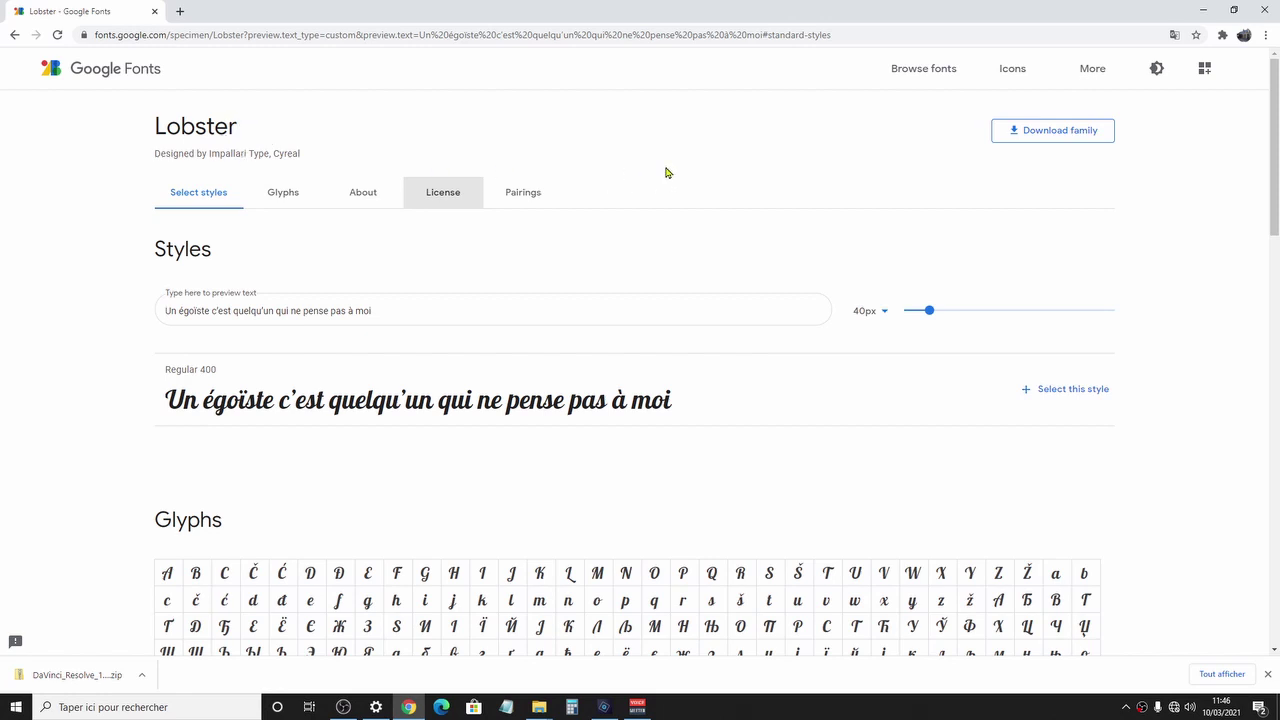
{"action": "left_click", "coordinate": [1089, 137]}
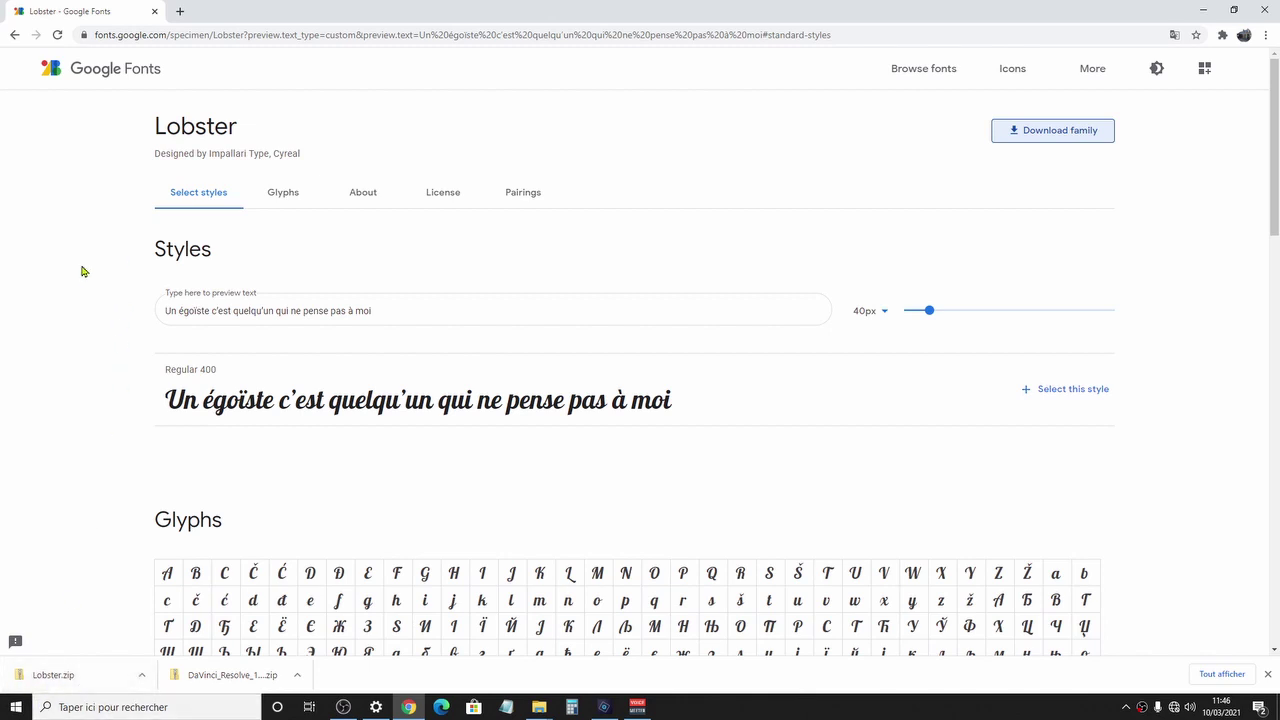
{"action": "left_click", "coordinate": [142, 675]}
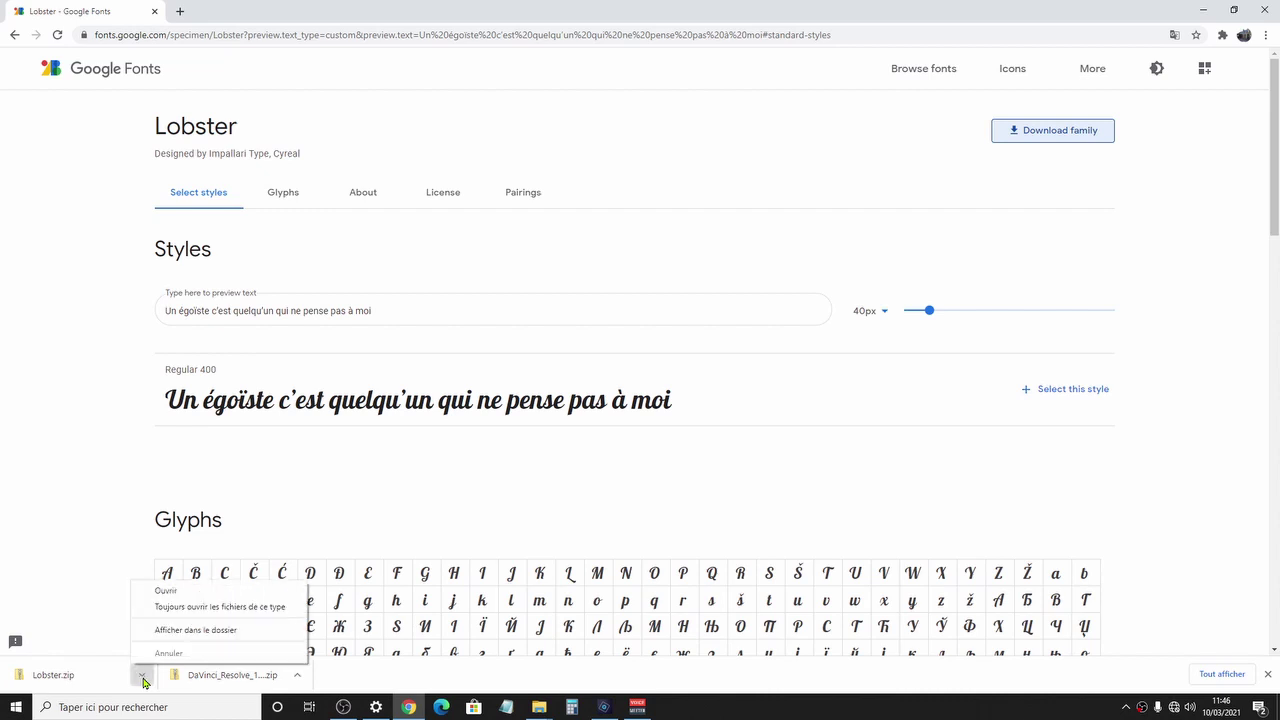
Open Lobster.zip to list Lobster-Regular.ttf and OFL.txt in File Explorer.
{"action": "left_click", "coordinate": [152, 590]}
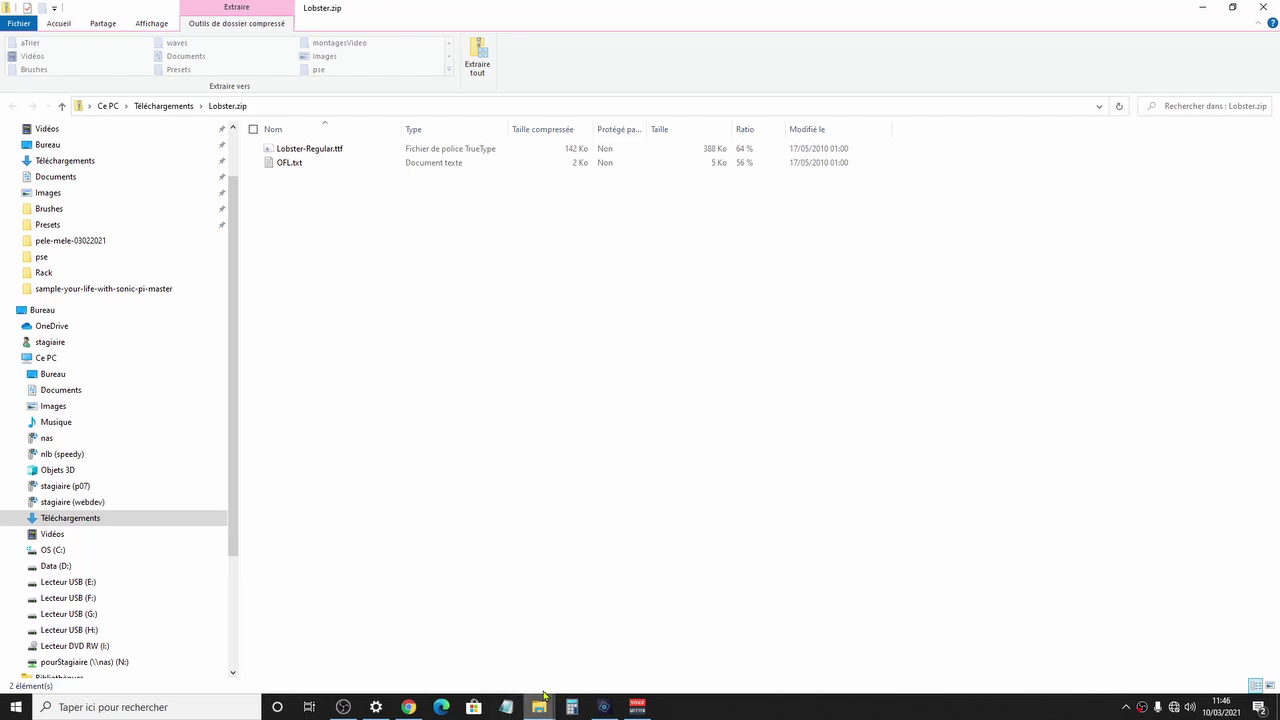
{"action": "mouse_move", "coordinate": [547, 708]}
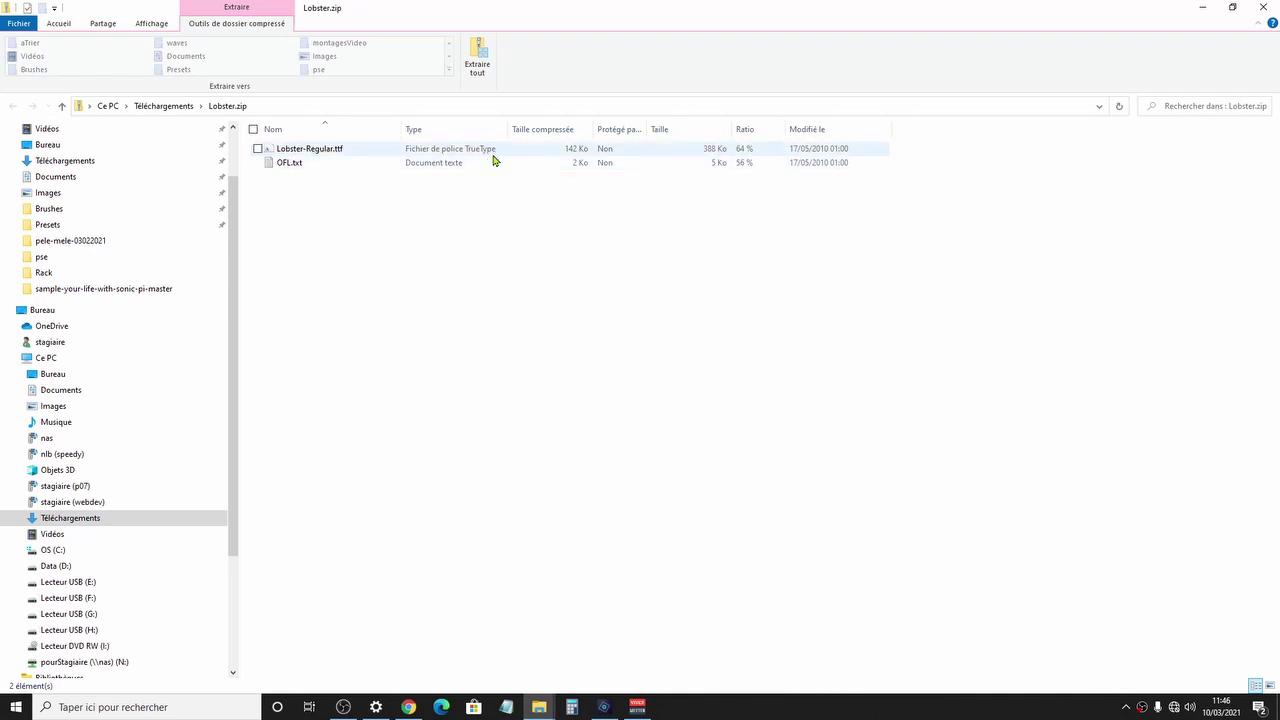
Preview and install Lobster-Regular.ttf, then bring Photoshop Elements back to the front.
{"action": "double_click", "coordinate": [342, 152]}
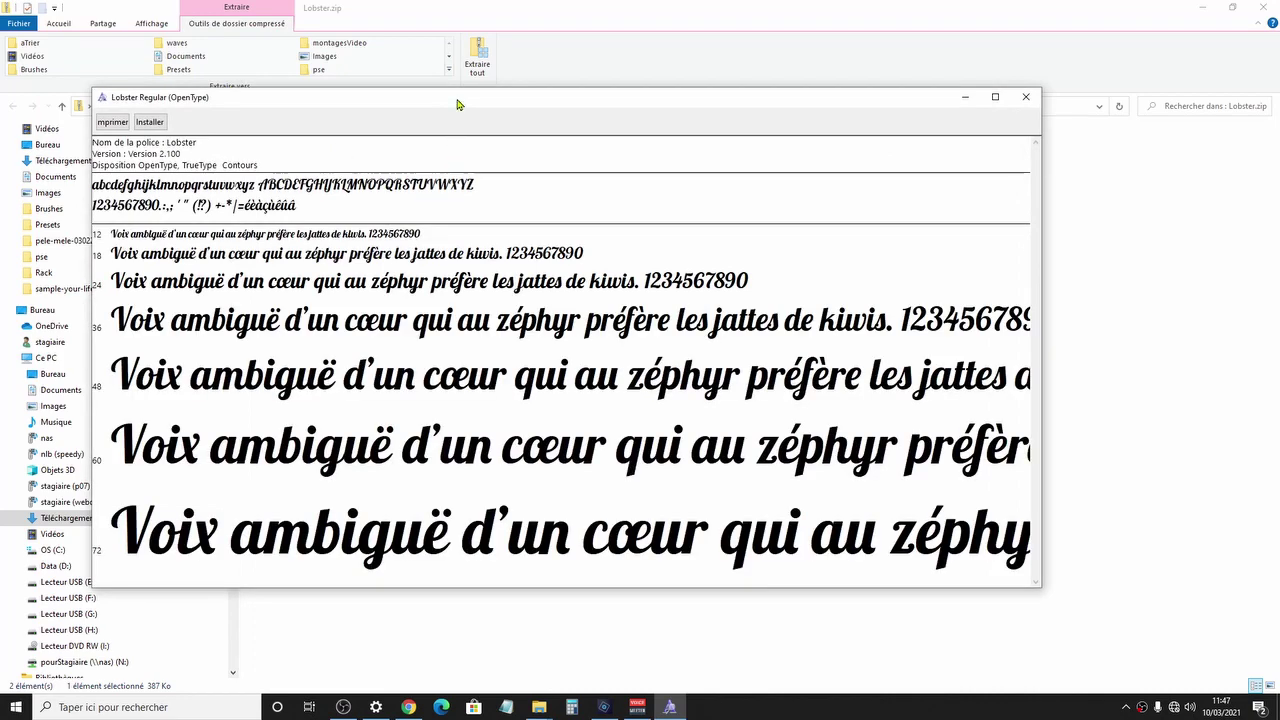
{"action": "left_click_drag", "start_coordinate": [457, 104], "coordinate": [605, 90]}
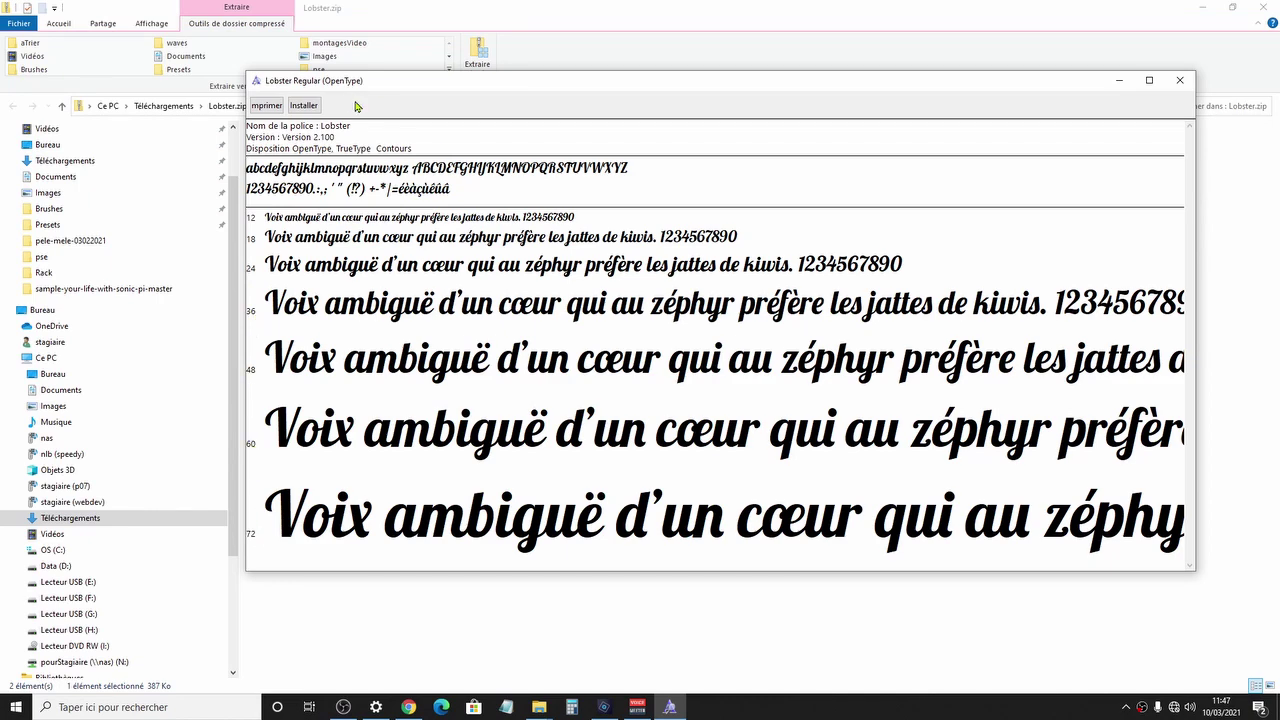
{"action": "left_click_drag", "start_coordinate": [379, 82], "coordinate": [345, 86]}
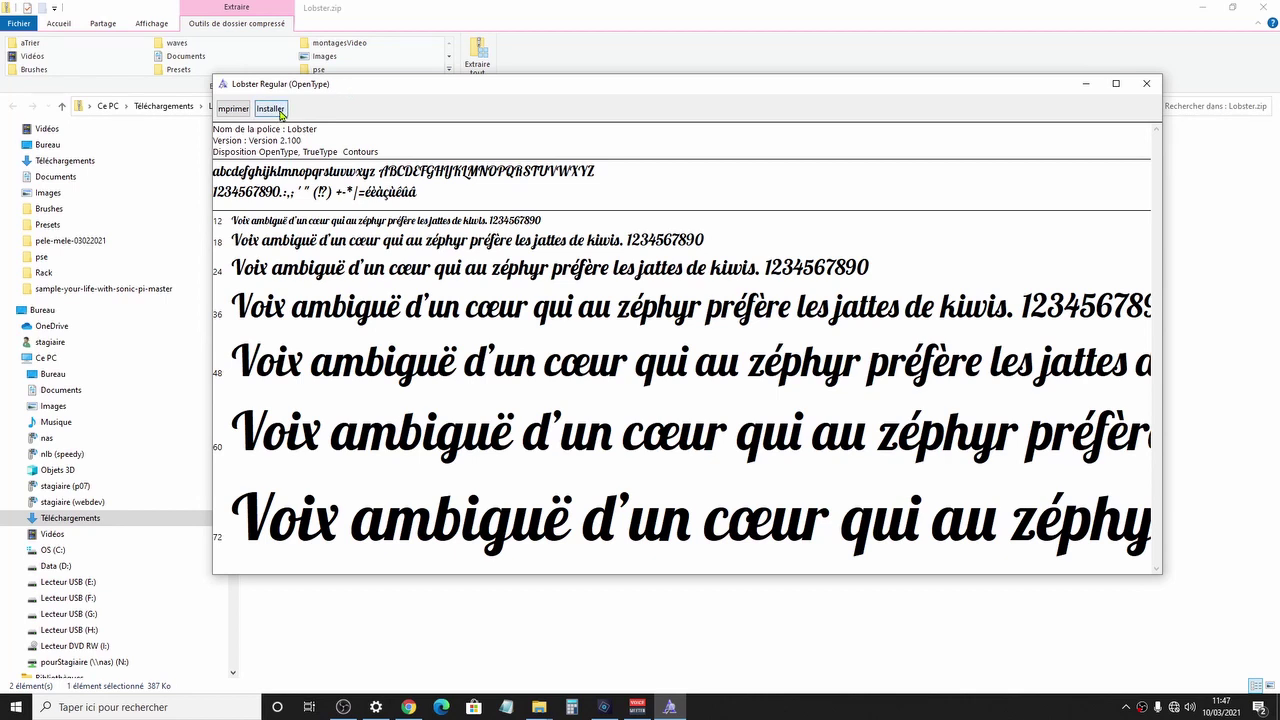
{"action": "left_click", "coordinate": [271, 109]}
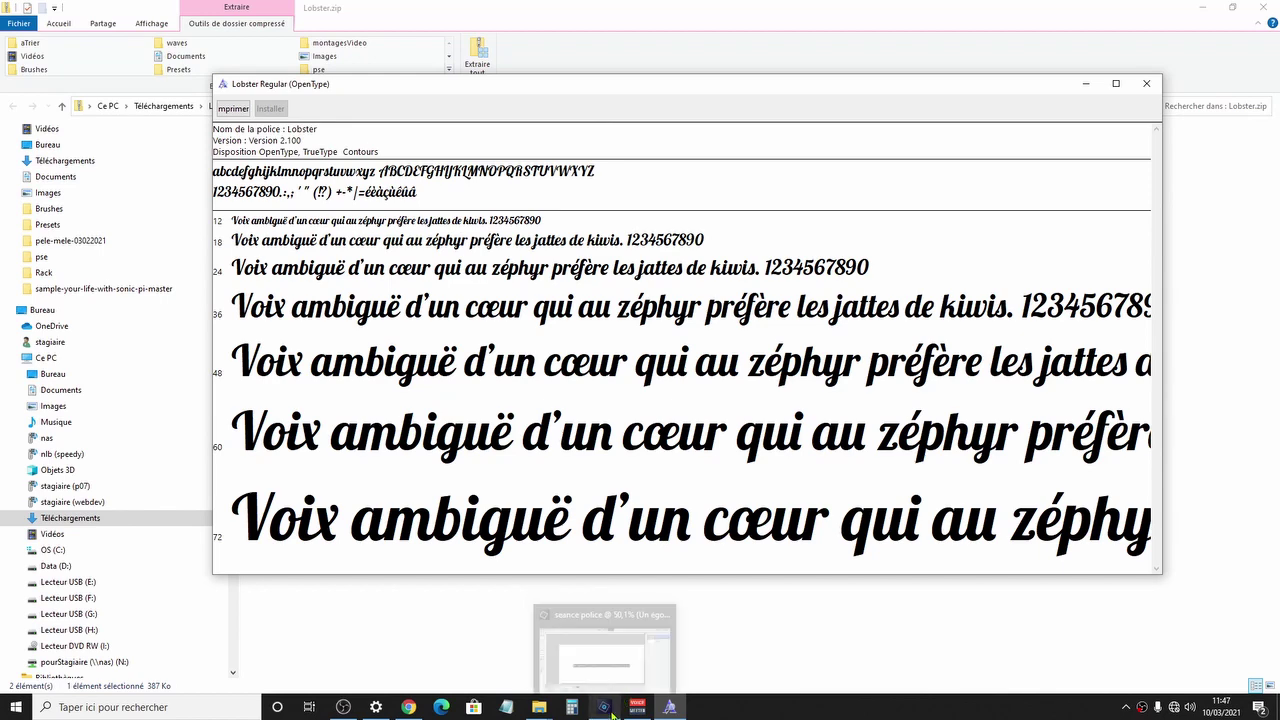
{"action": "left_click", "coordinate": [610, 710]}
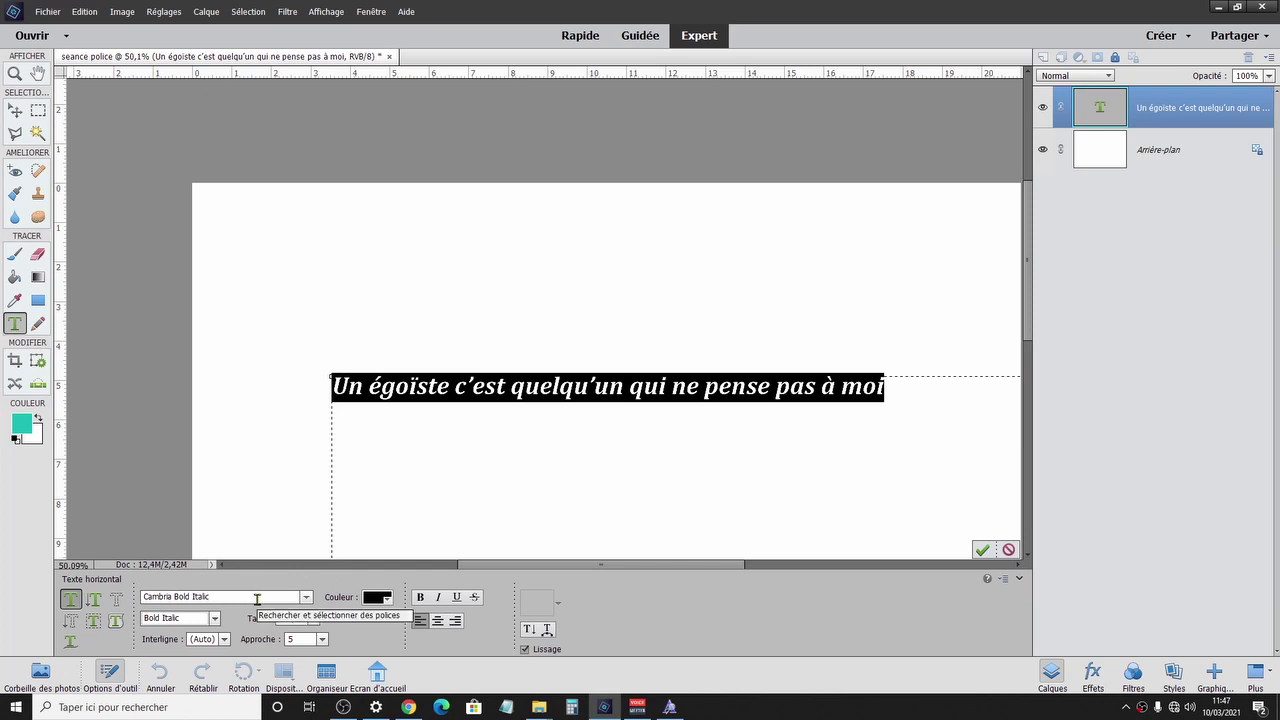
Replace Cambria Bold Italic with Lobster Regular on the quote and commit the change.
{"action": "key", "text": "BackSpace"}
{"action": "key", "text": "BackSpace"}
{"action": "key", "text": "BackSpace"}
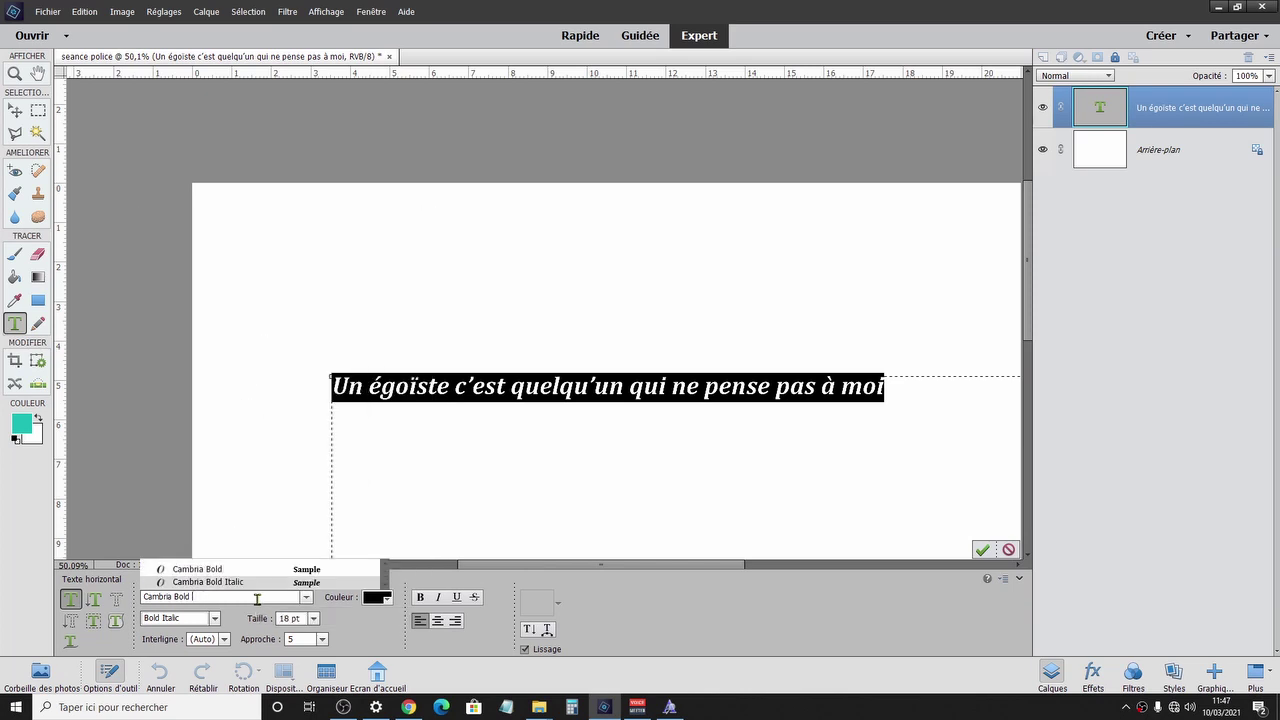
{"action": "key", "text": "BackSpace"}
{"action": "key", "text": "BackSpace"}
{"action": "key", "text": "BackSpace"}
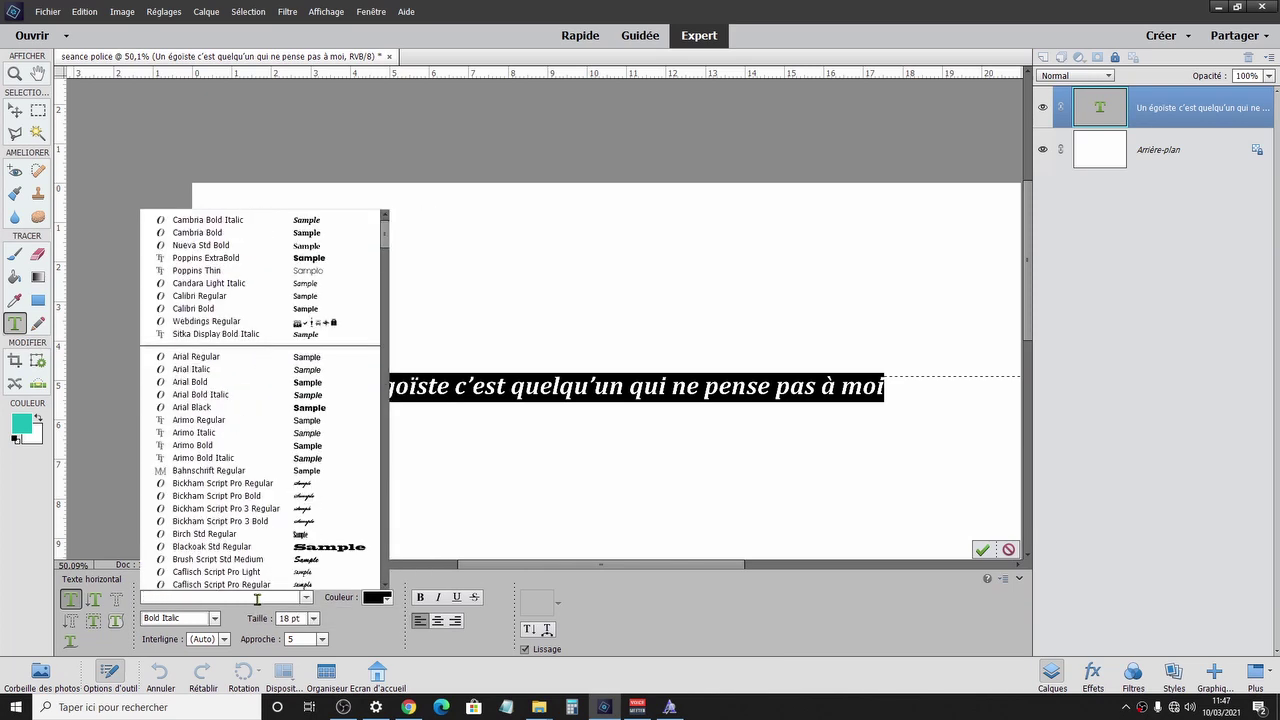
{"action": "type", "text": "lo"}
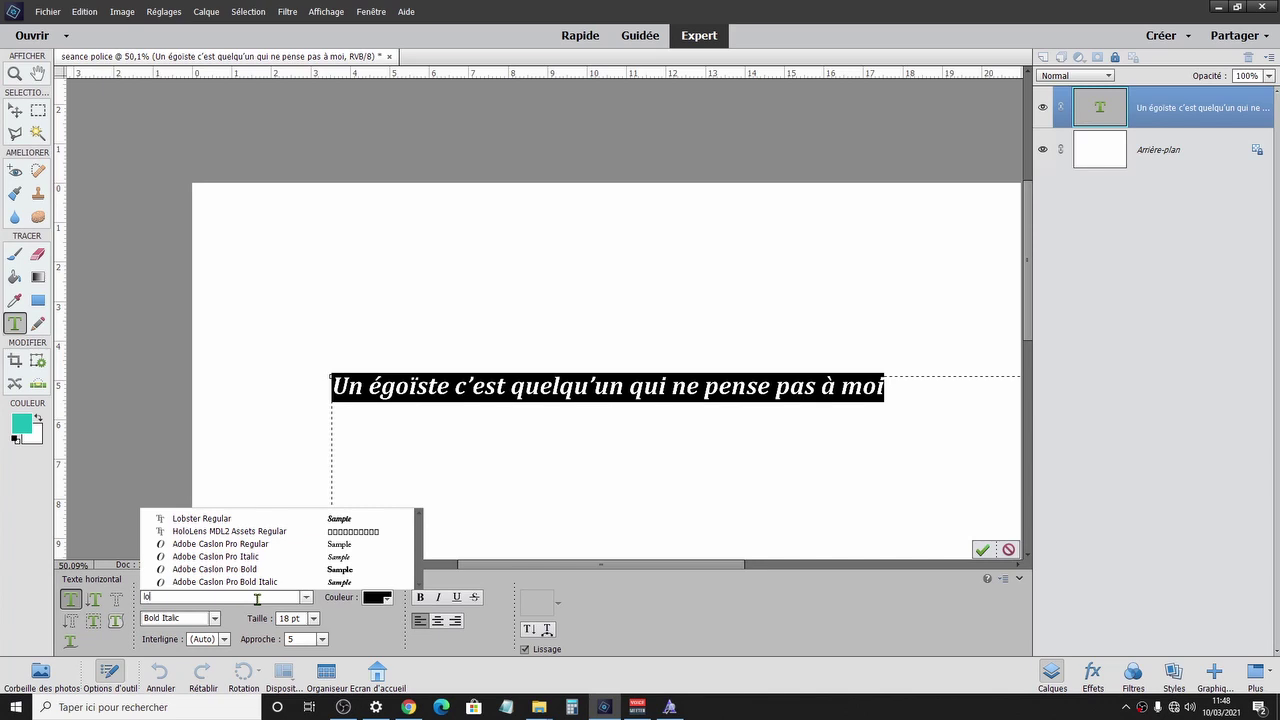
{"action": "left_click", "coordinate": [233, 527]}
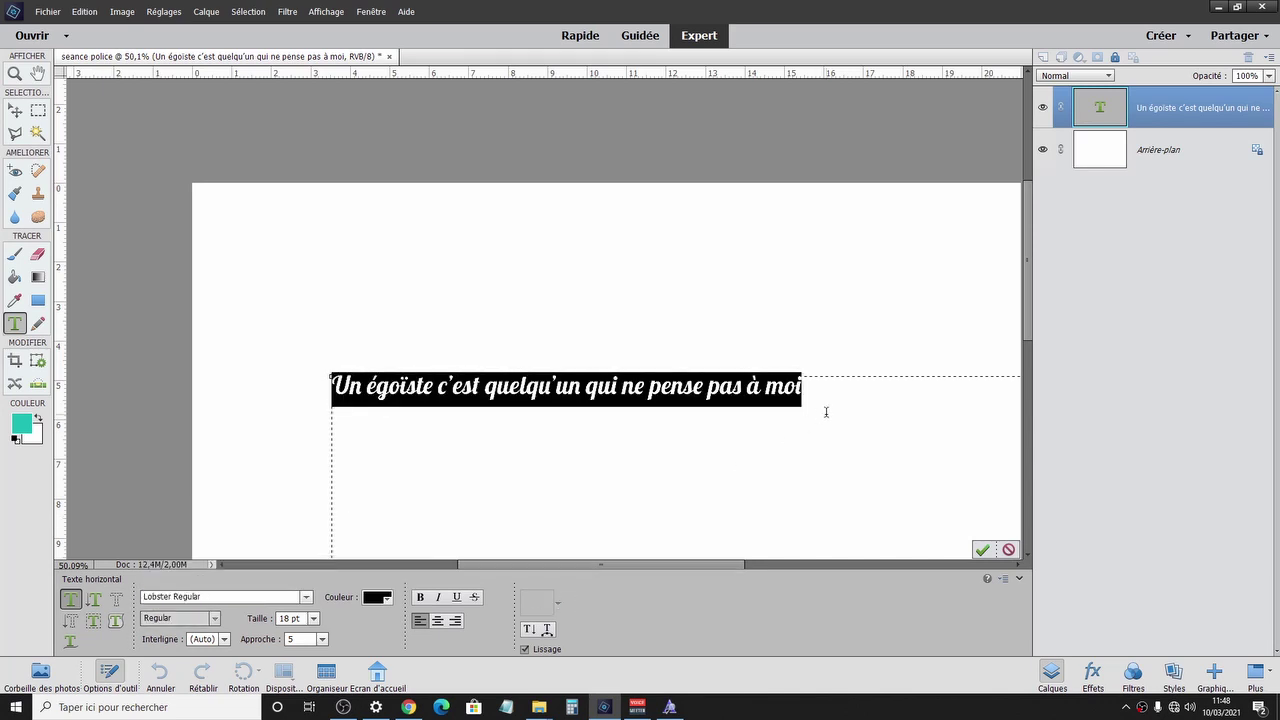
{"action": "left_click", "coordinate": [982, 549]}
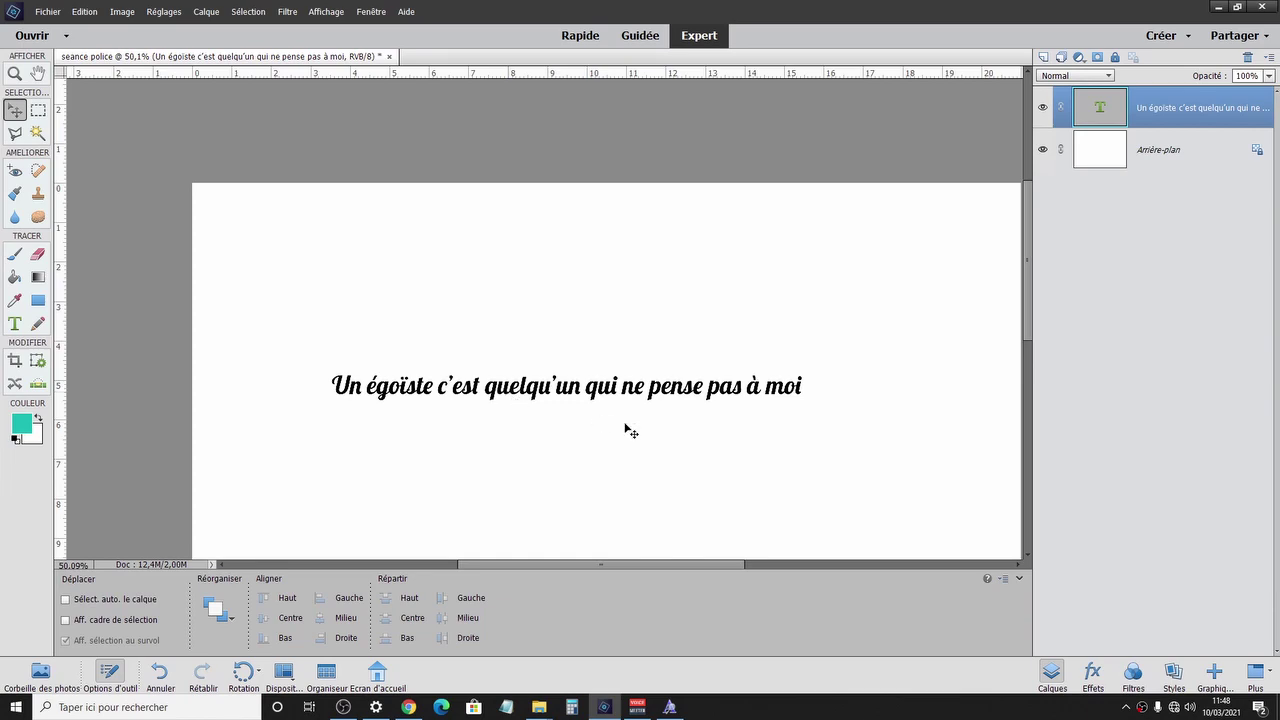
Close the leftover Lobster font preview and reselect the quote text.
{"action": "left_click", "coordinate": [675, 707]}
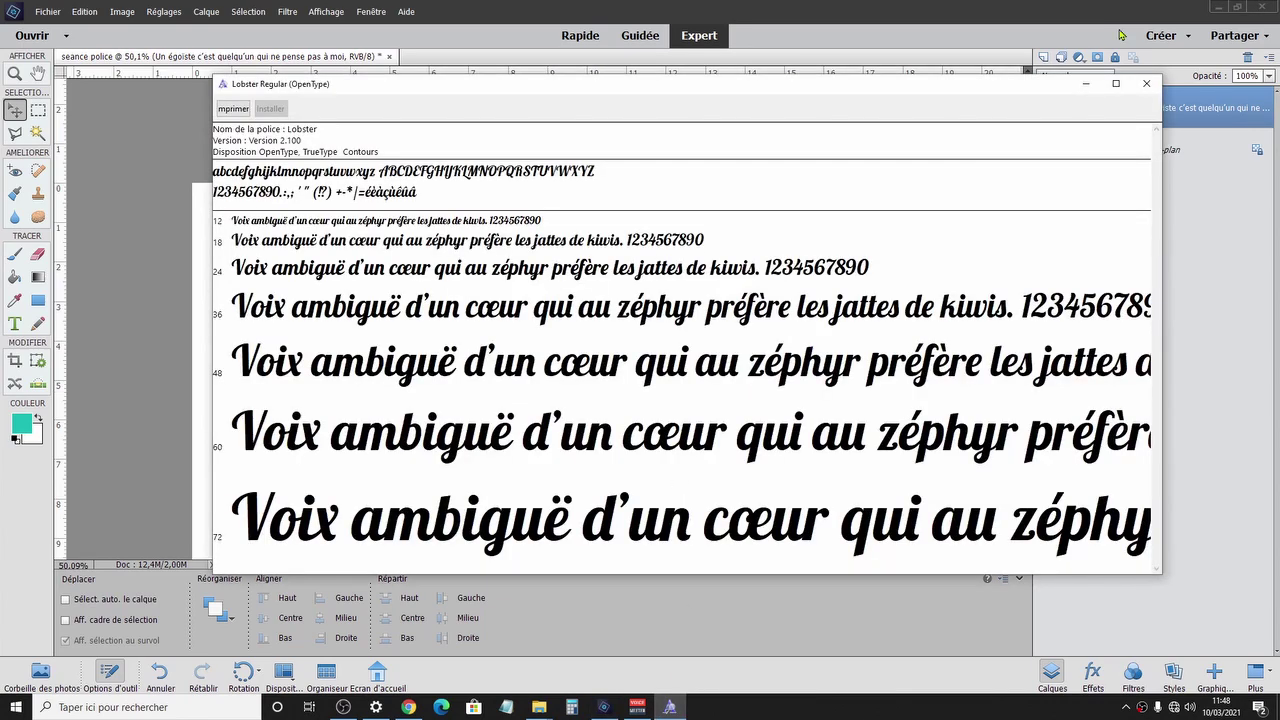
{"action": "left_click", "coordinate": [1146, 83]}
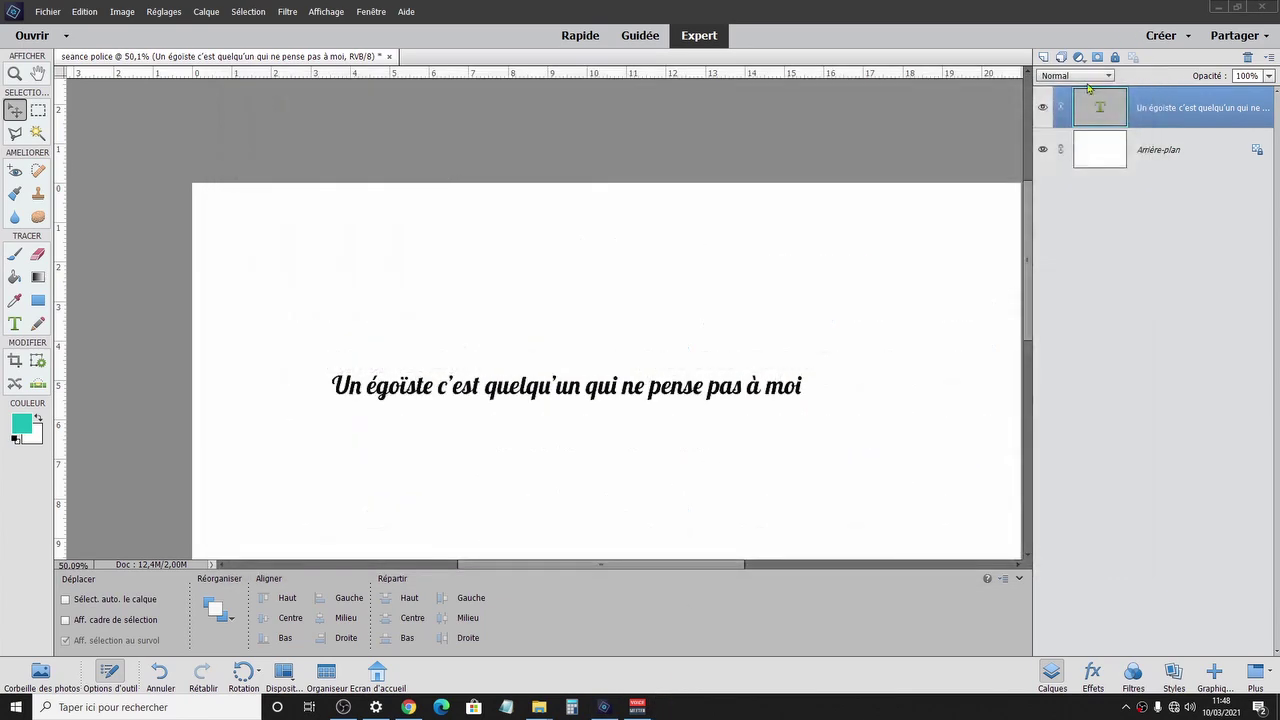
{"action": "double_click", "coordinate": [537, 388]}
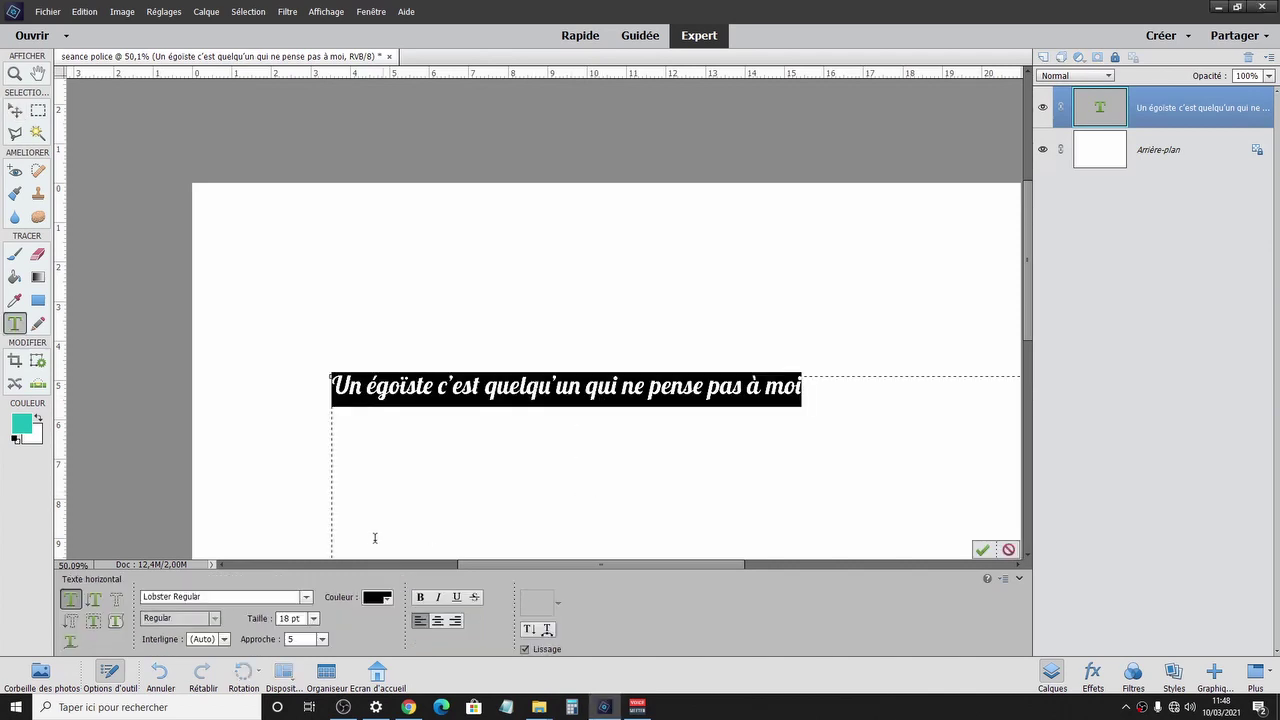
Return to the Google Fonts catalogue, scroll to the Montserrat card, then go back to Elements.
{"action": "left_click", "coordinate": [409, 707]}
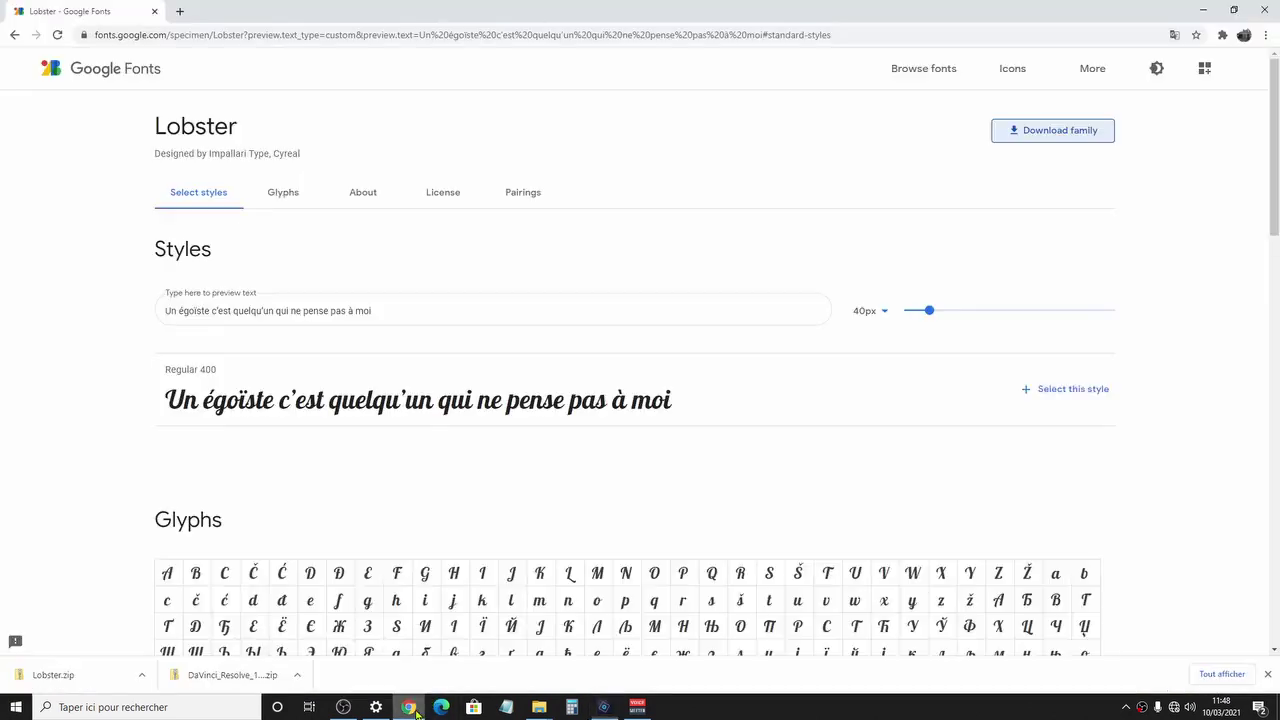
{"action": "left_click", "coordinate": [60, 72]}
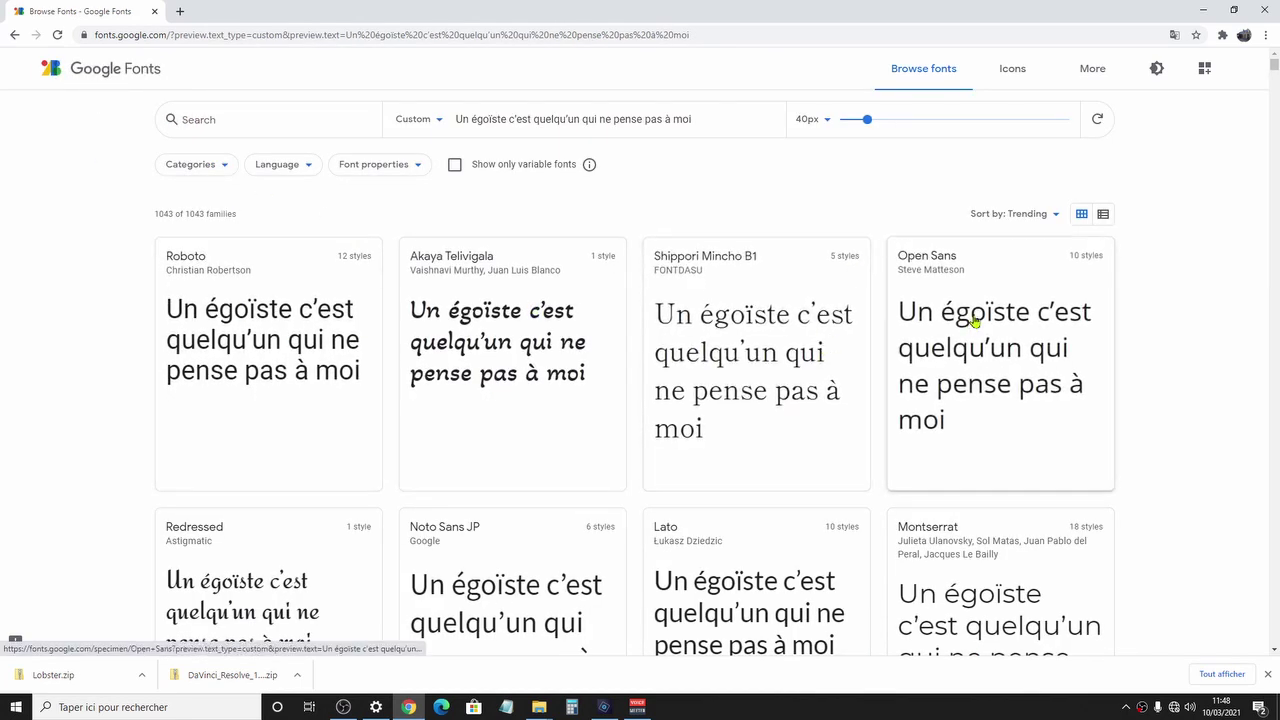
{"action": "scroll", "coordinate": [980, 371], "scroll_direction": "down", "scroll_amount": 1}
{"action": "scroll", "coordinate": [983, 371], "scroll_direction": "down", "scroll_amount": 1}
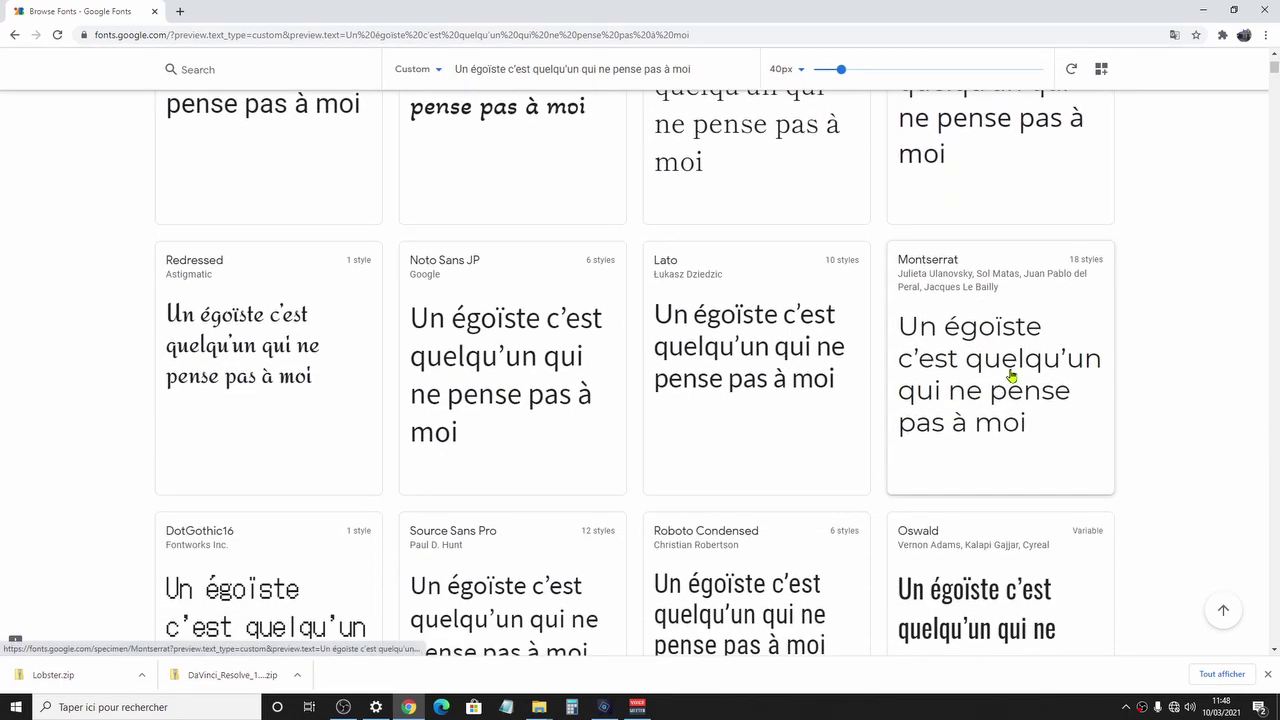
{"action": "left_click", "coordinate": [604, 707]}
{"action": "double_click", "coordinate": [227, 598]}
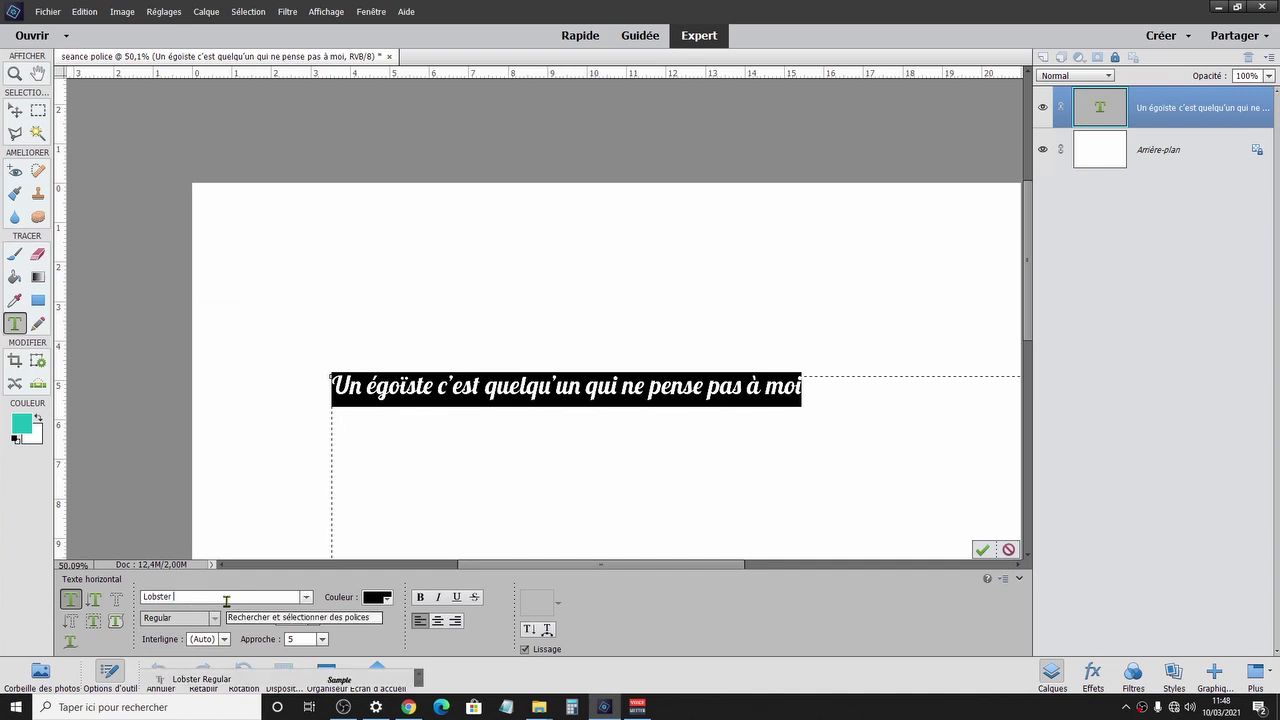
Browse the installed font list, keep the quote in Lobster, and switch back to Chrome.
{"action": "left_click", "coordinate": [227, 600]}
{"action": "scroll", "coordinate": [227, 606], "scroll_direction": "down", "scroll_amount": 10}
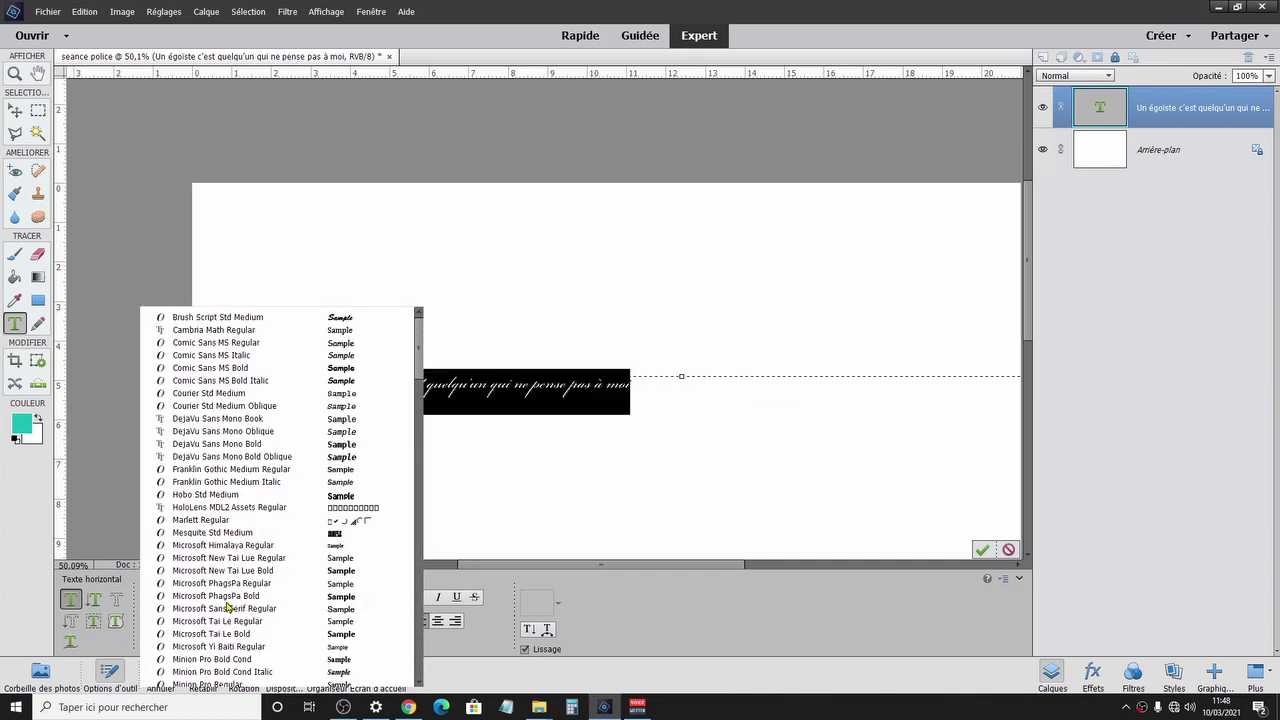
{"action": "scroll", "coordinate": [227, 606], "scroll_direction": "down", "scroll_amount": 10}
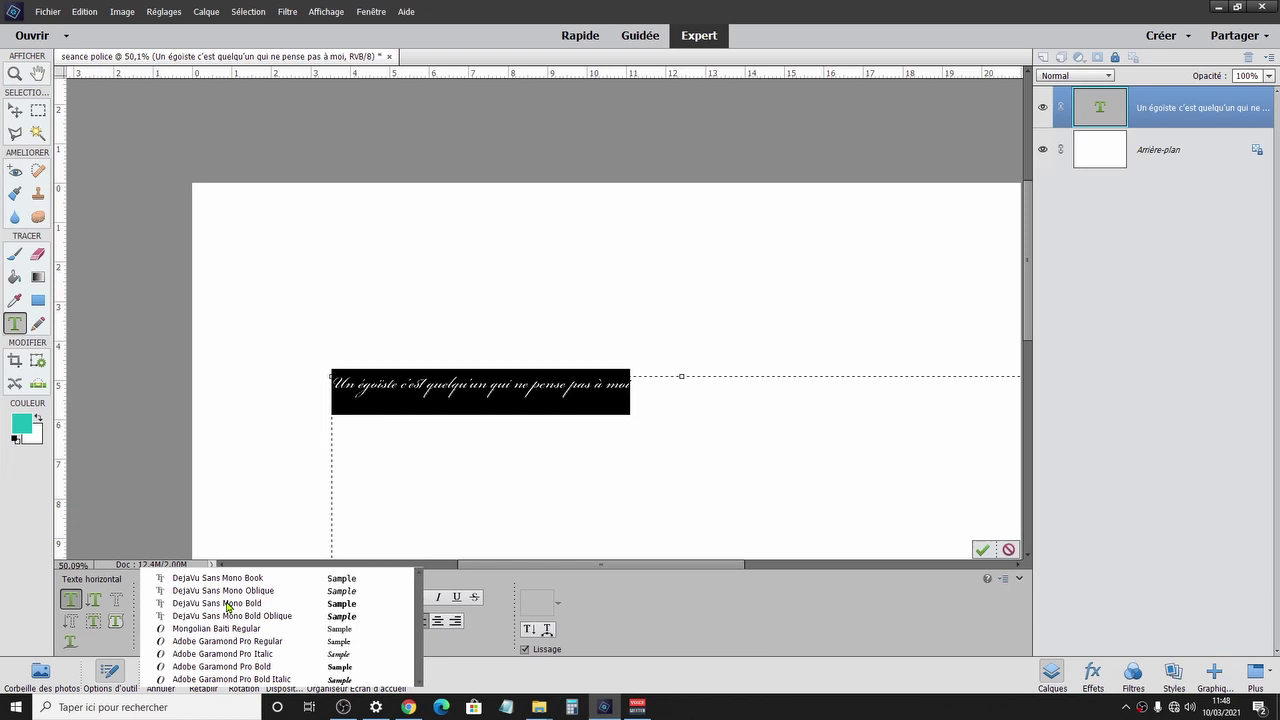
{"action": "key", "text": "Escape"}
{"action": "key", "text": "ctrl+Return"}
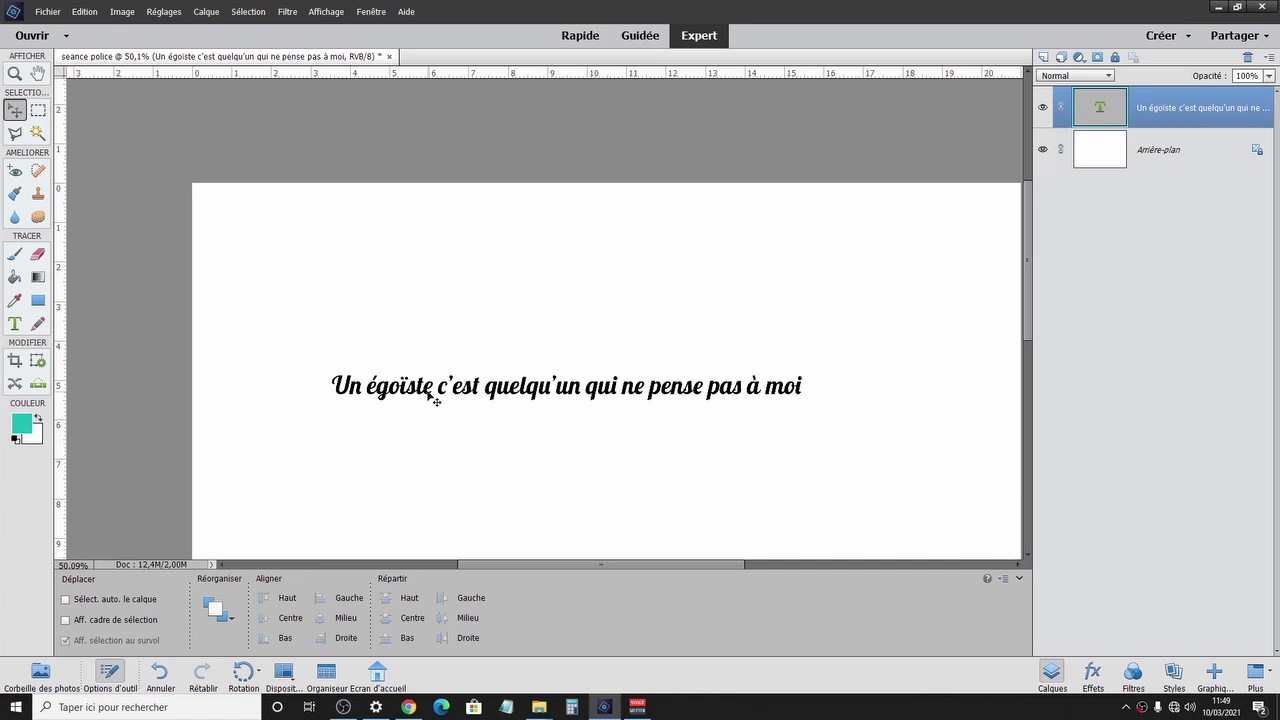
{"action": "left_click", "coordinate": [417, 708]}
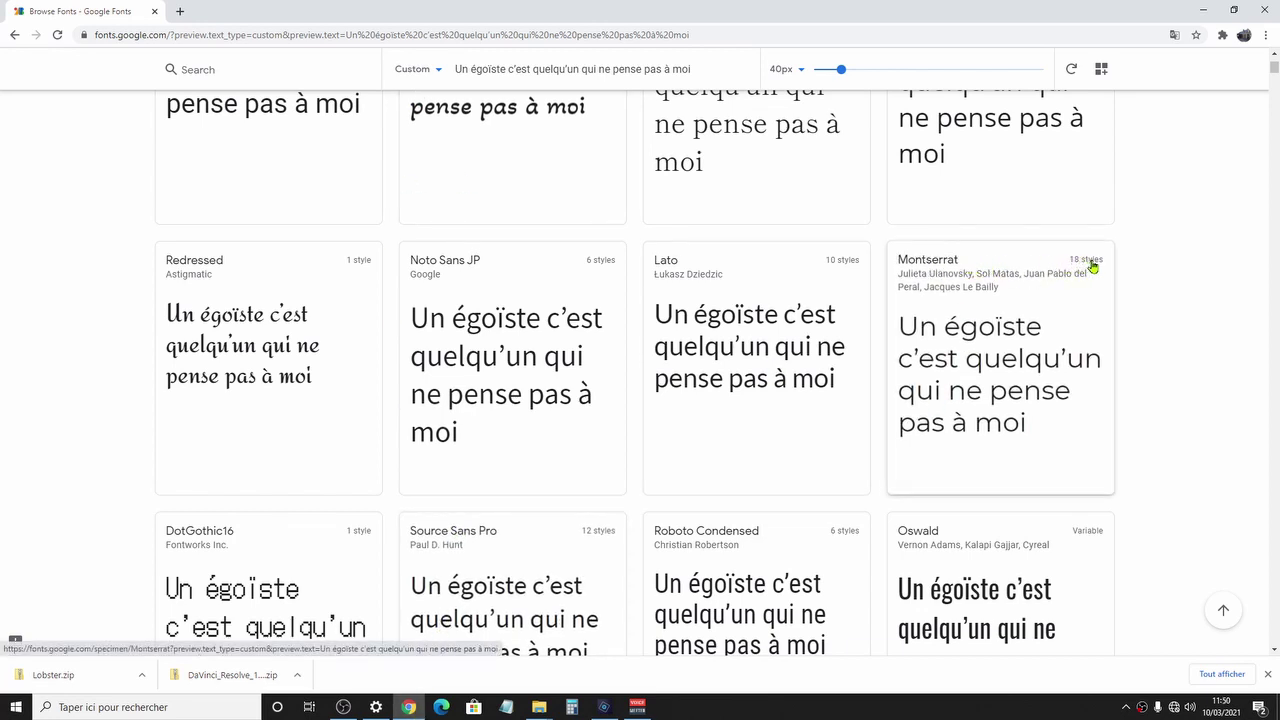
{"action": "left_click", "coordinate": [1093, 266]}
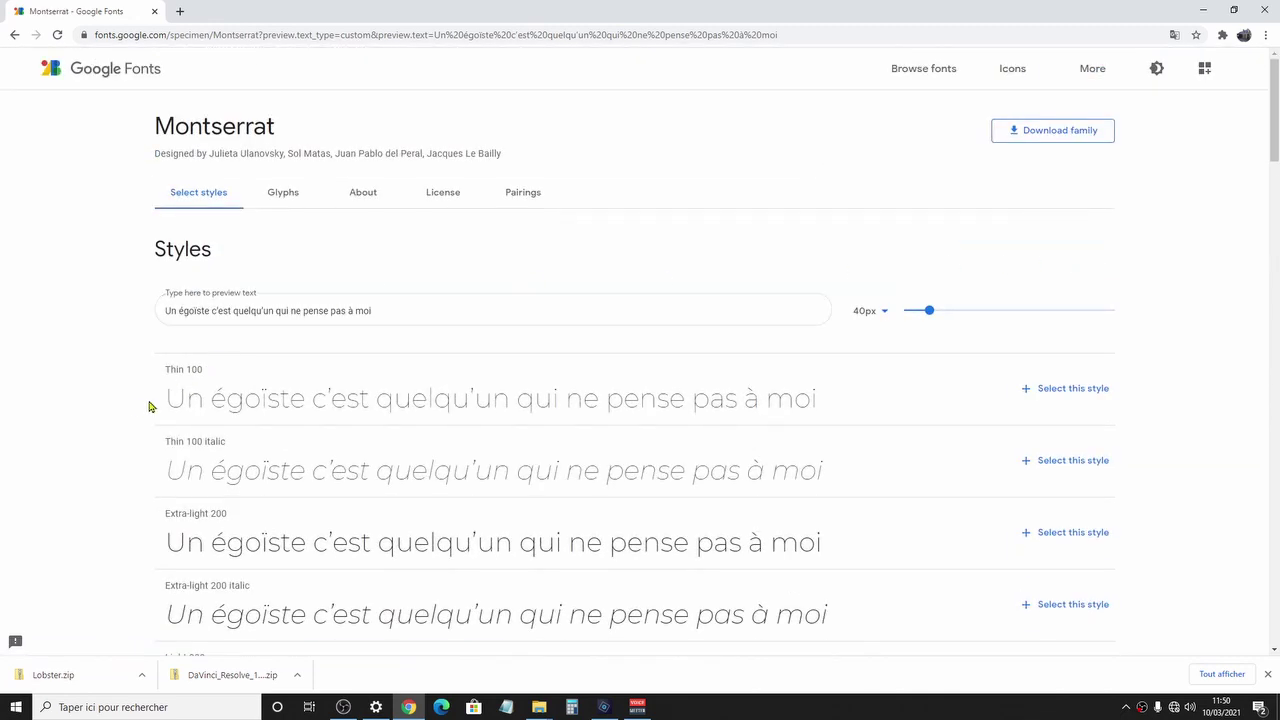
{"action": "scroll", "coordinate": [149, 407], "scroll_direction": "down", "scroll_amount": 2}
{"action": "scroll", "coordinate": [127, 409], "scroll_direction": "down", "scroll_amount": 2}
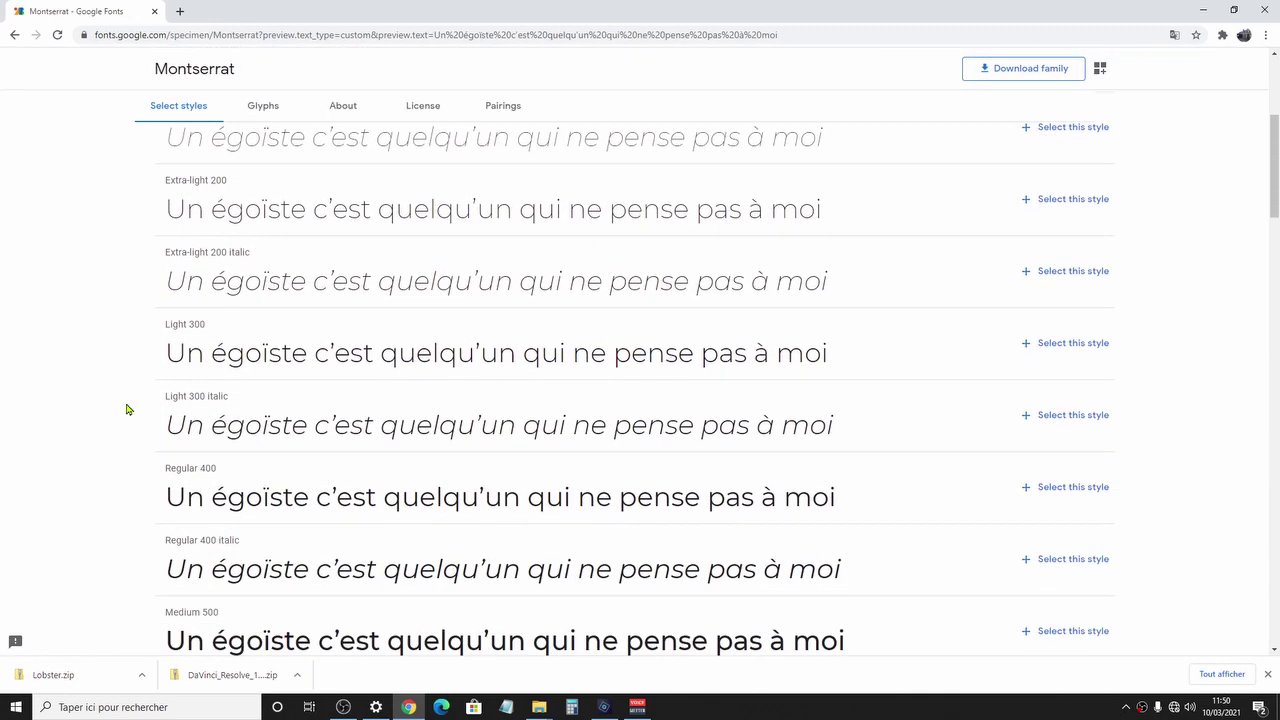
{"action": "scroll", "coordinate": [127, 409], "scroll_direction": "up", "scroll_amount": 1}
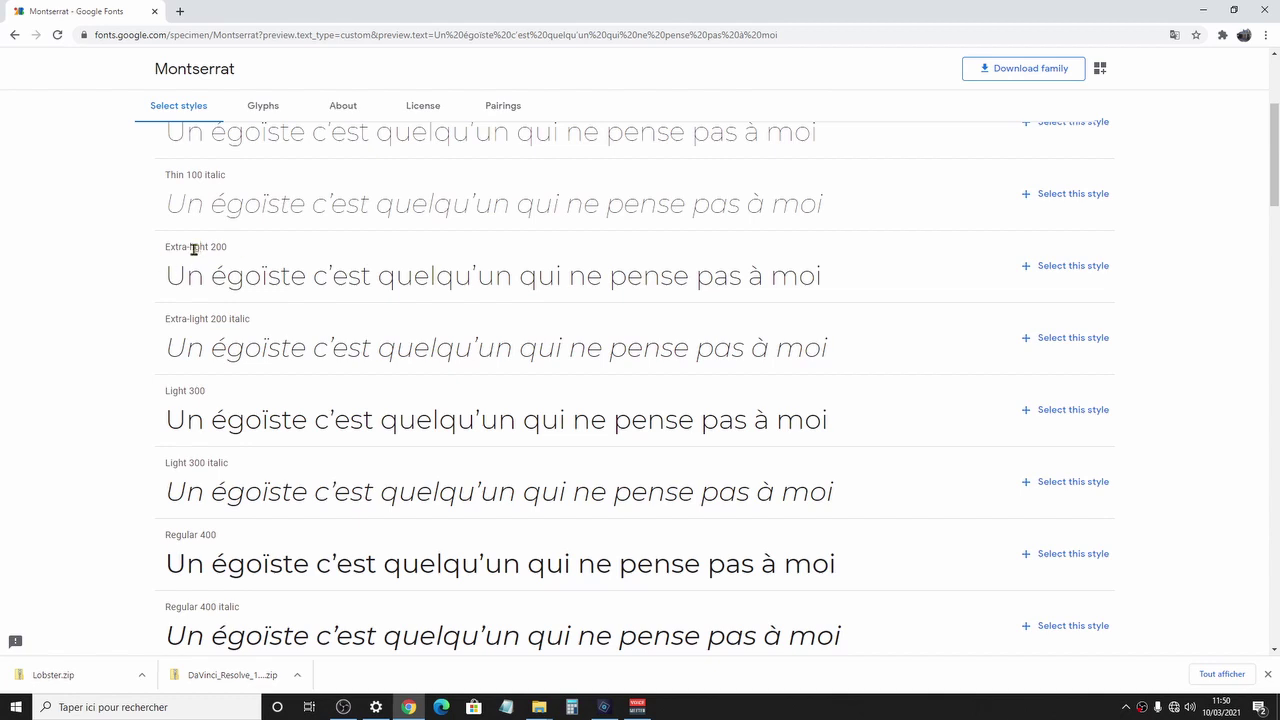
{"action": "scroll", "coordinate": [197, 241], "scroll_direction": "up", "scroll_amount": 2}
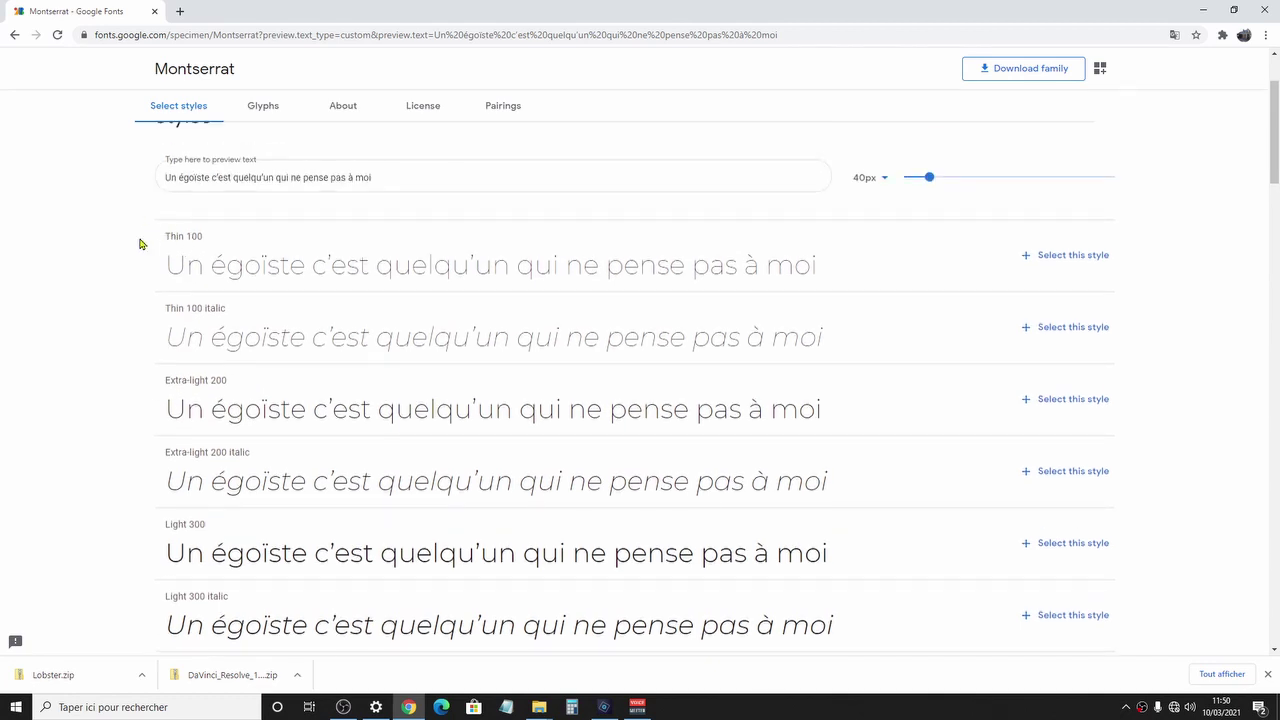
{"action": "scroll", "coordinate": [144, 309], "scroll_direction": "up", "scroll_amount": 2}
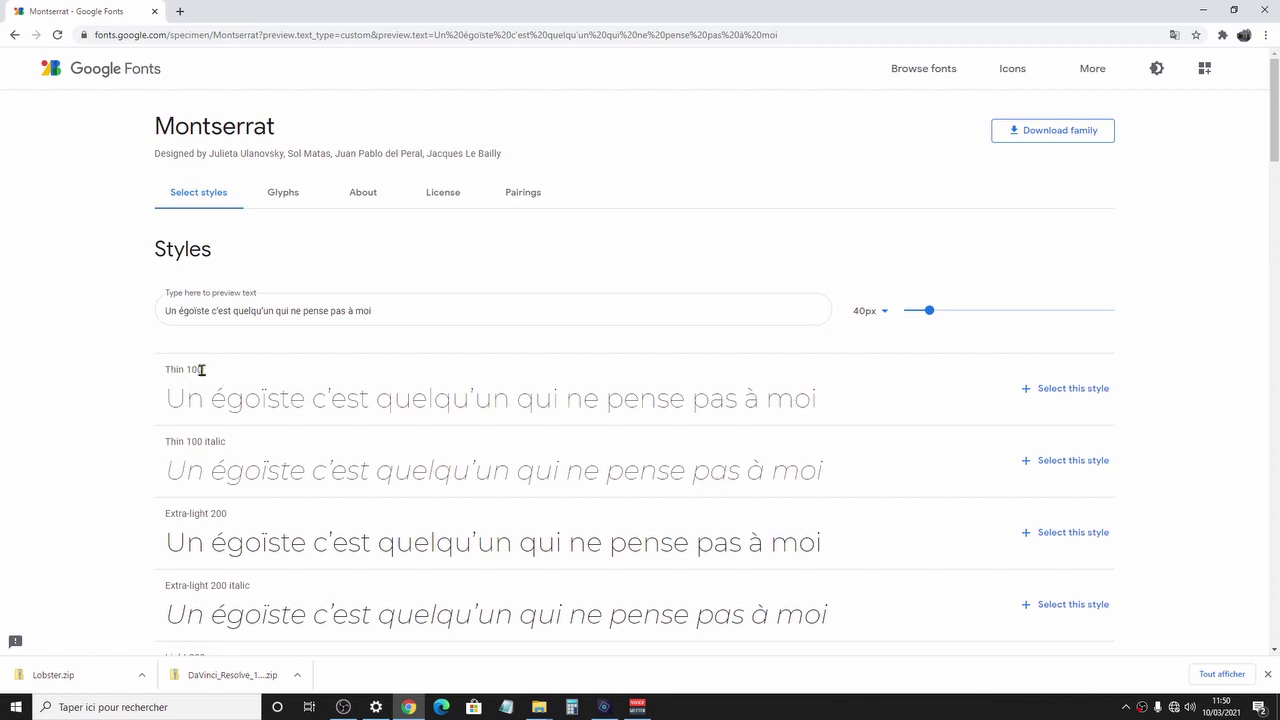
{"action": "scroll", "coordinate": [215, 445], "scroll_direction": "down", "scroll_amount": 1}
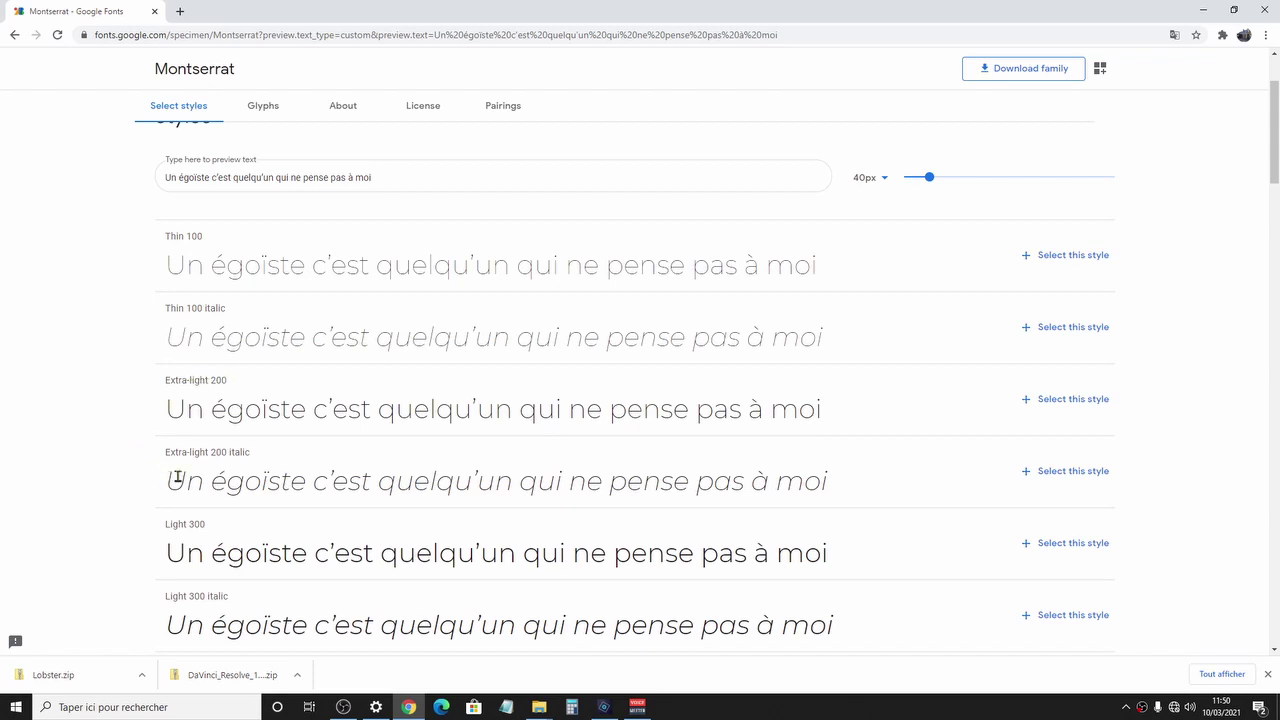
{"action": "scroll", "coordinate": [177, 478], "scroll_direction": "down", "scroll_amount": 1}
{"action": "scroll", "coordinate": [186, 454], "scroll_direction": "down", "scroll_amount": 1}
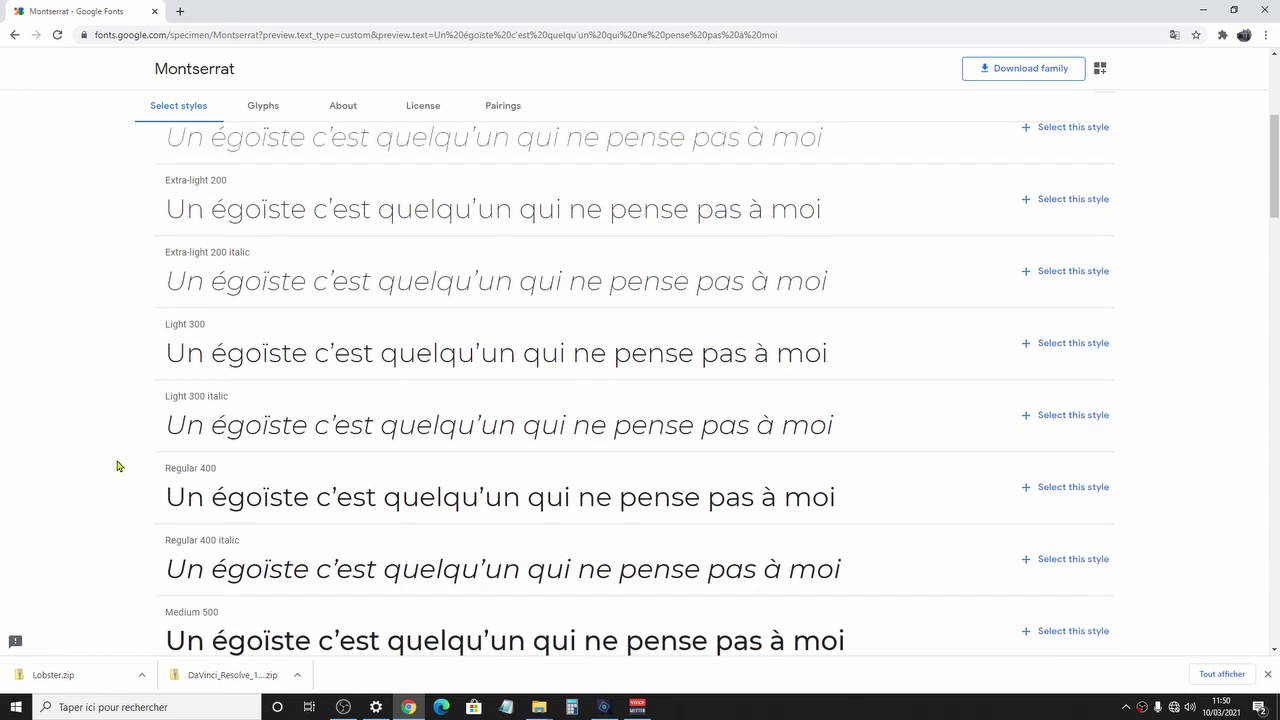
{"action": "scroll", "coordinate": [117, 466], "scroll_direction": "down", "scroll_amount": 1}
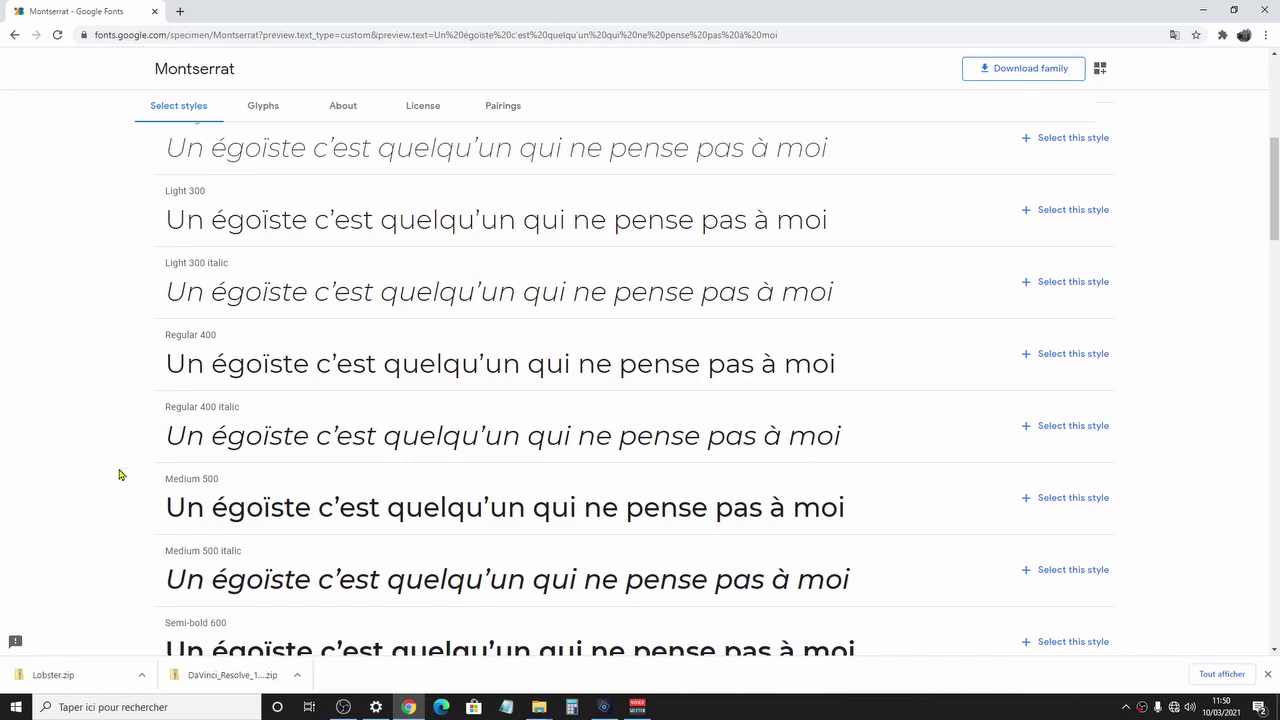
{"action": "scroll", "coordinate": [117, 471], "scroll_direction": "down", "scroll_amount": 2}
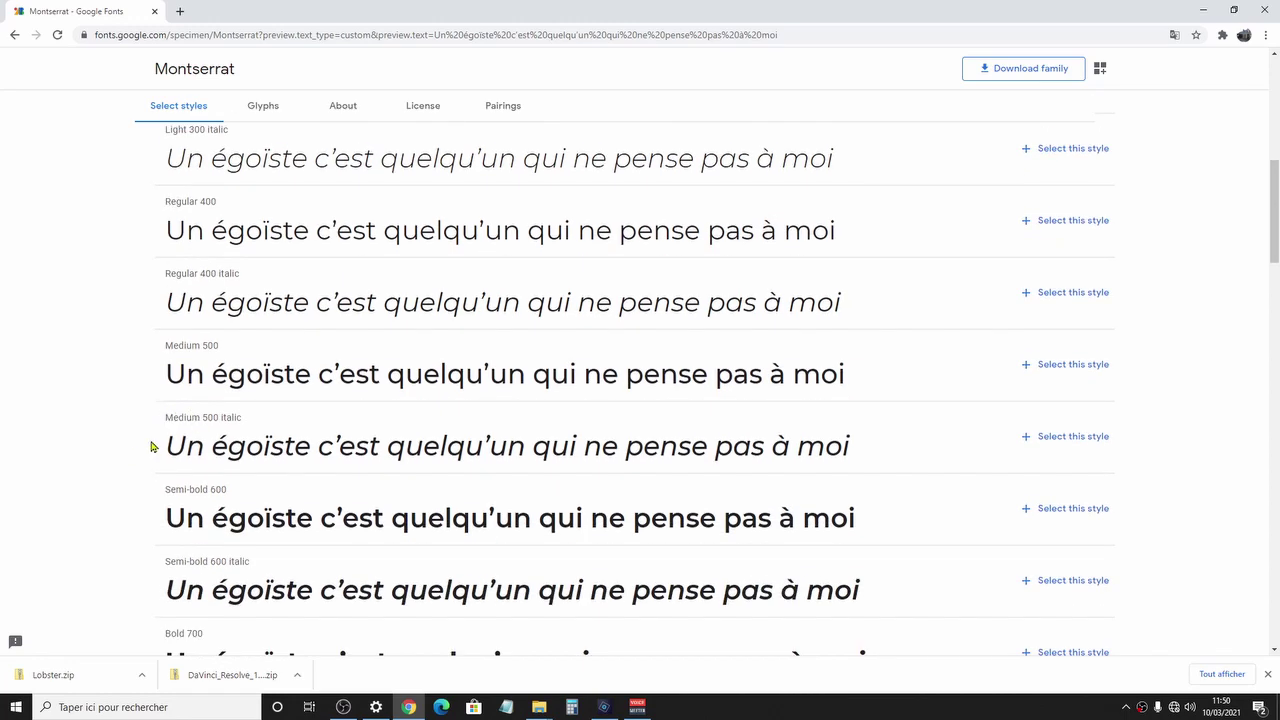
{"action": "scroll", "coordinate": [151, 447], "scroll_direction": "down", "scroll_amount": 1}
{"action": "scroll", "coordinate": [380, 386], "scroll_direction": "down", "scroll_amount": 2}
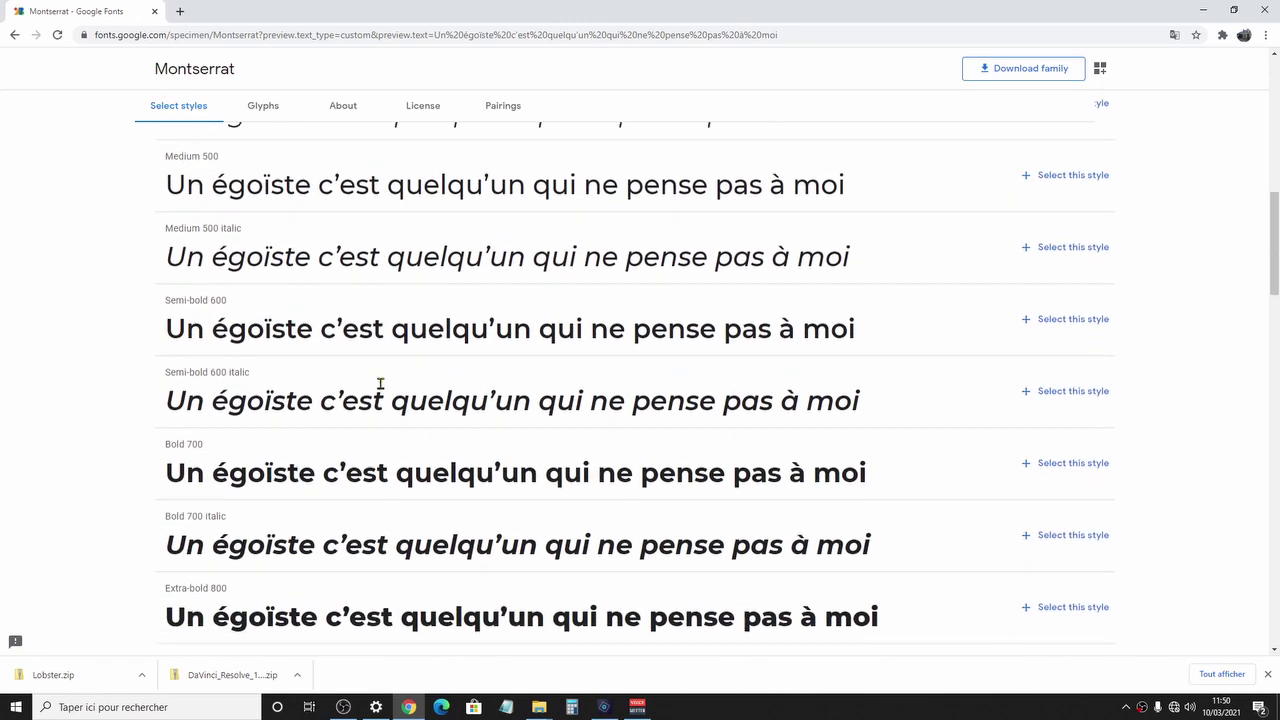
{"action": "scroll", "coordinate": [381, 390], "scroll_direction": "down", "scroll_amount": 2}
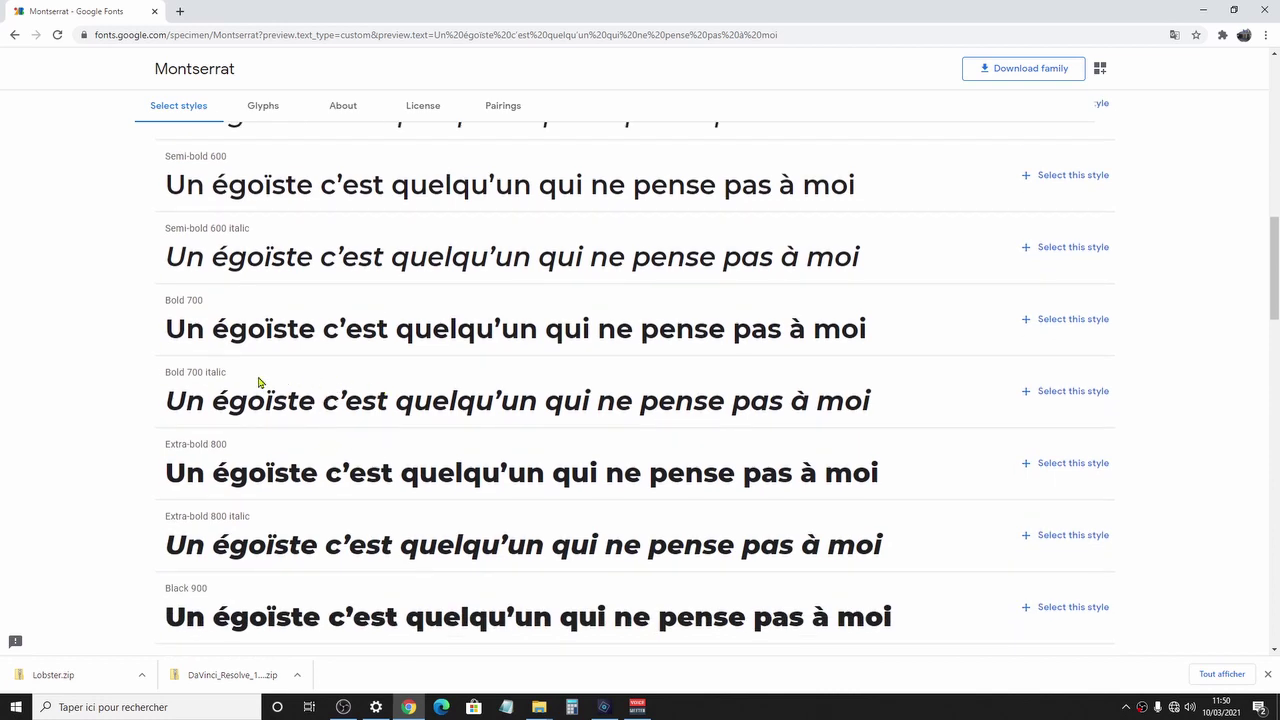
{"action": "scroll", "coordinate": [348, 360], "scroll_direction": "down", "scroll_amount": 2}
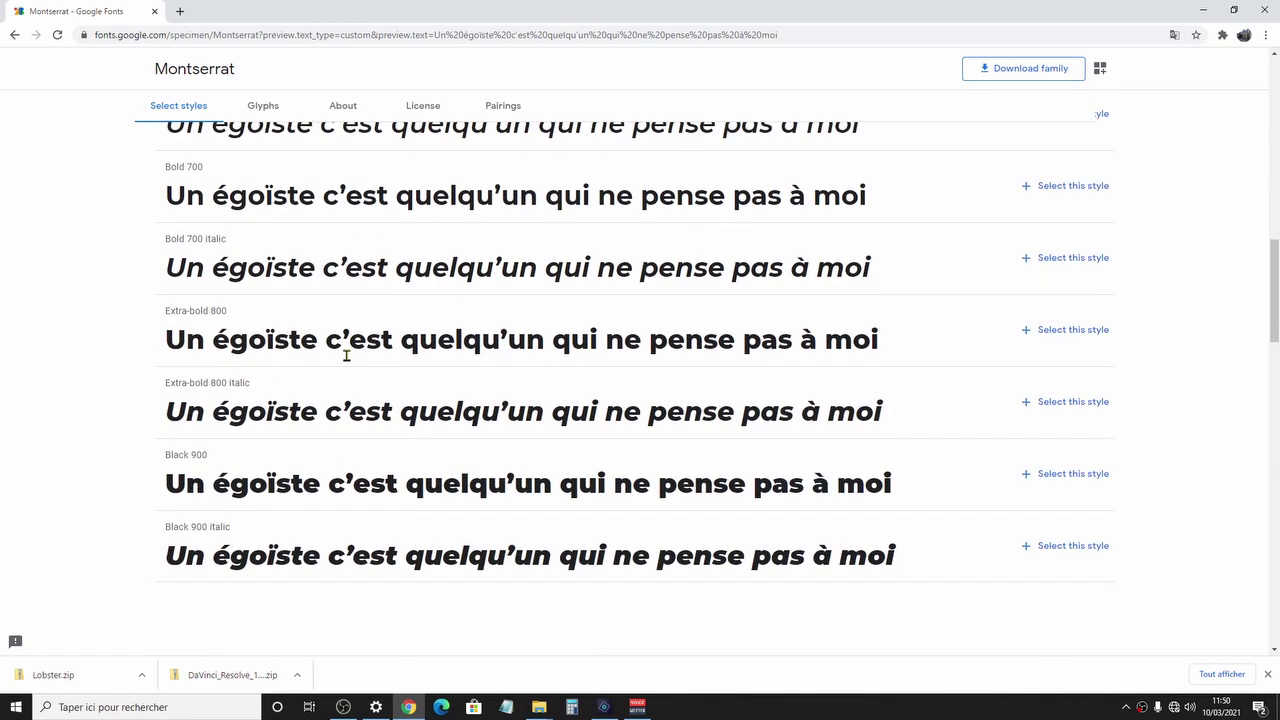
{"action": "scroll", "coordinate": [346, 355], "scroll_direction": "down", "scroll_amount": 1}
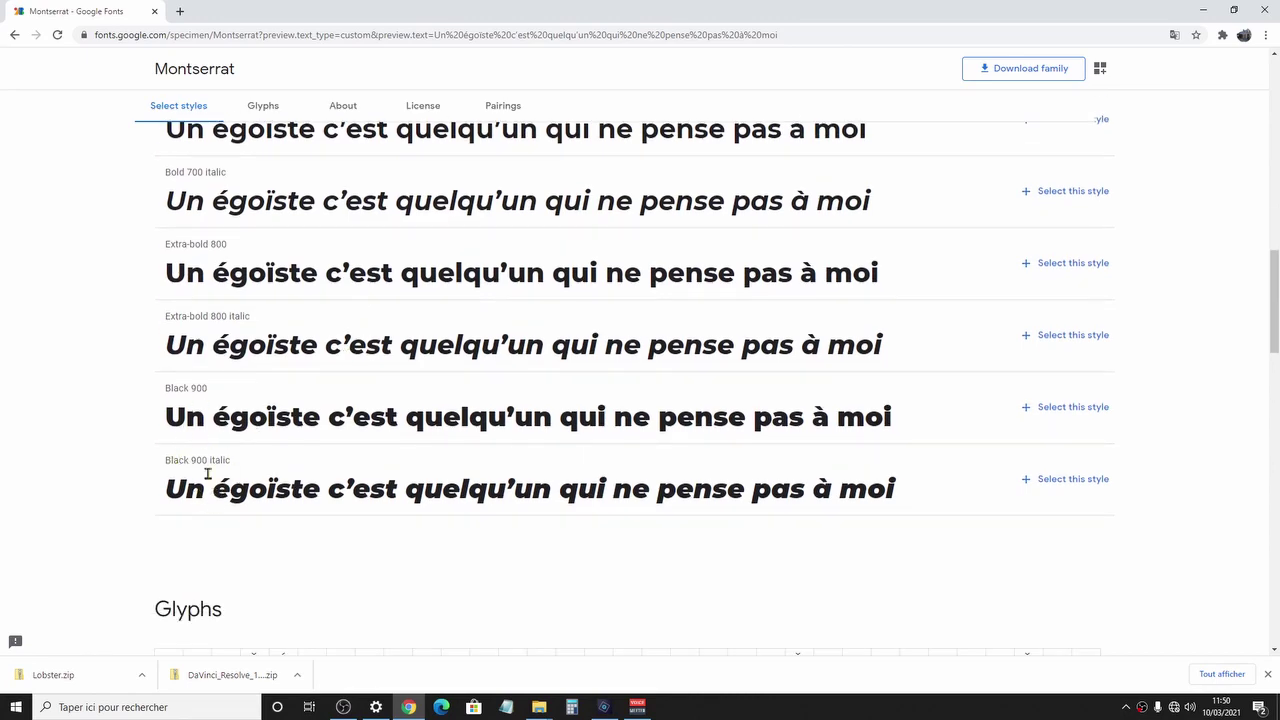
{"action": "scroll", "coordinate": [243, 451], "scroll_direction": "down", "scroll_amount": 1}
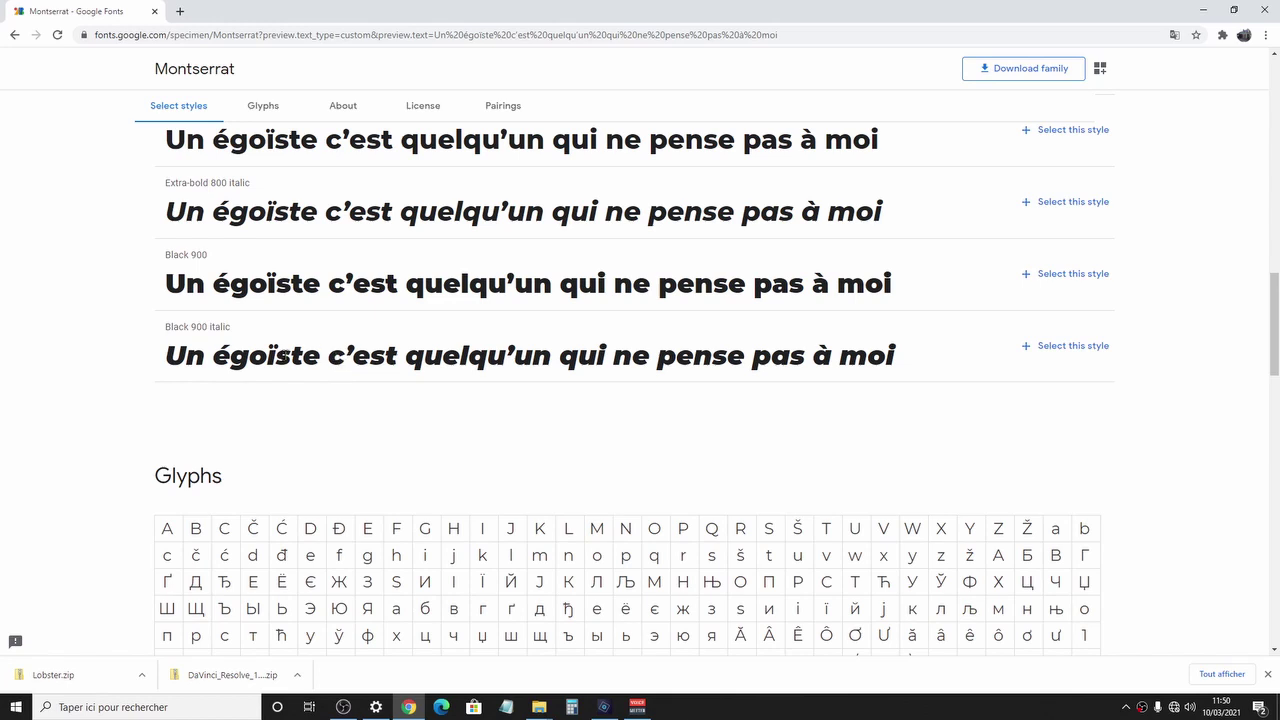
{"action": "scroll", "coordinate": [285, 358], "scroll_direction": "up", "scroll_amount": 1}
{"action": "scroll", "coordinate": [290, 340], "scroll_direction": "up", "scroll_amount": 1}
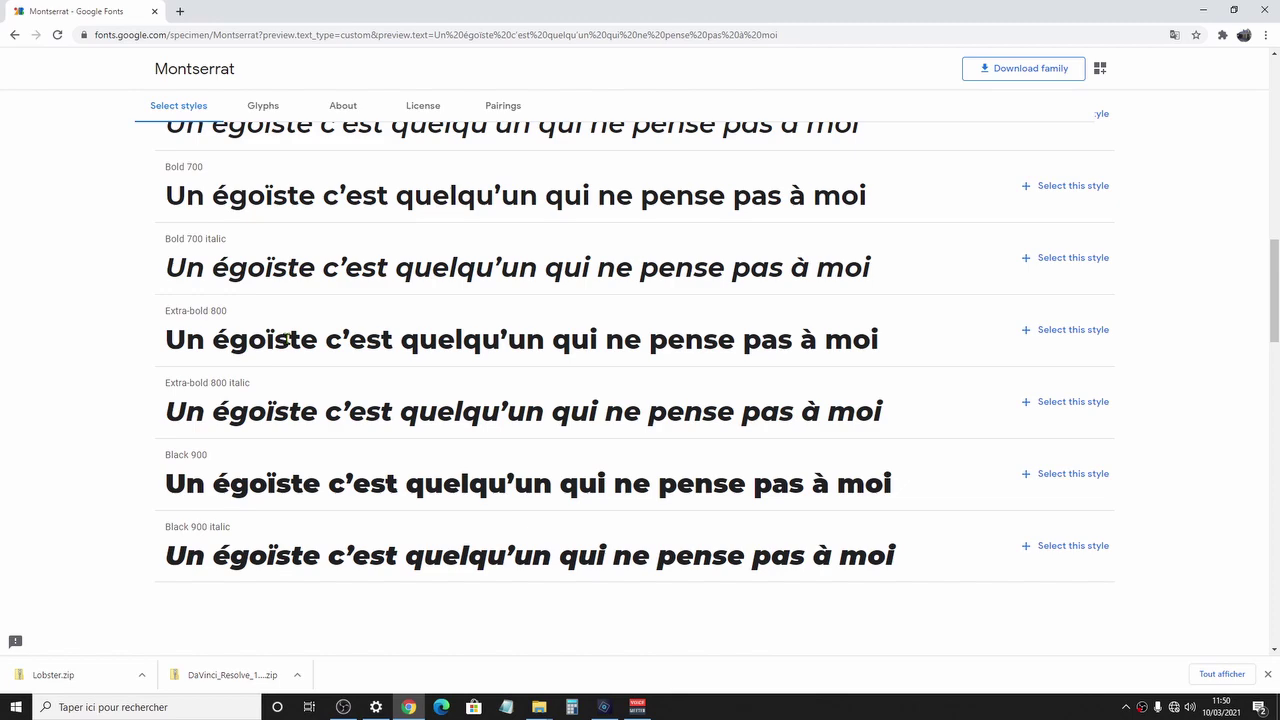
{"action": "scroll", "coordinate": [287, 339], "scroll_direction": "up", "scroll_amount": 3}
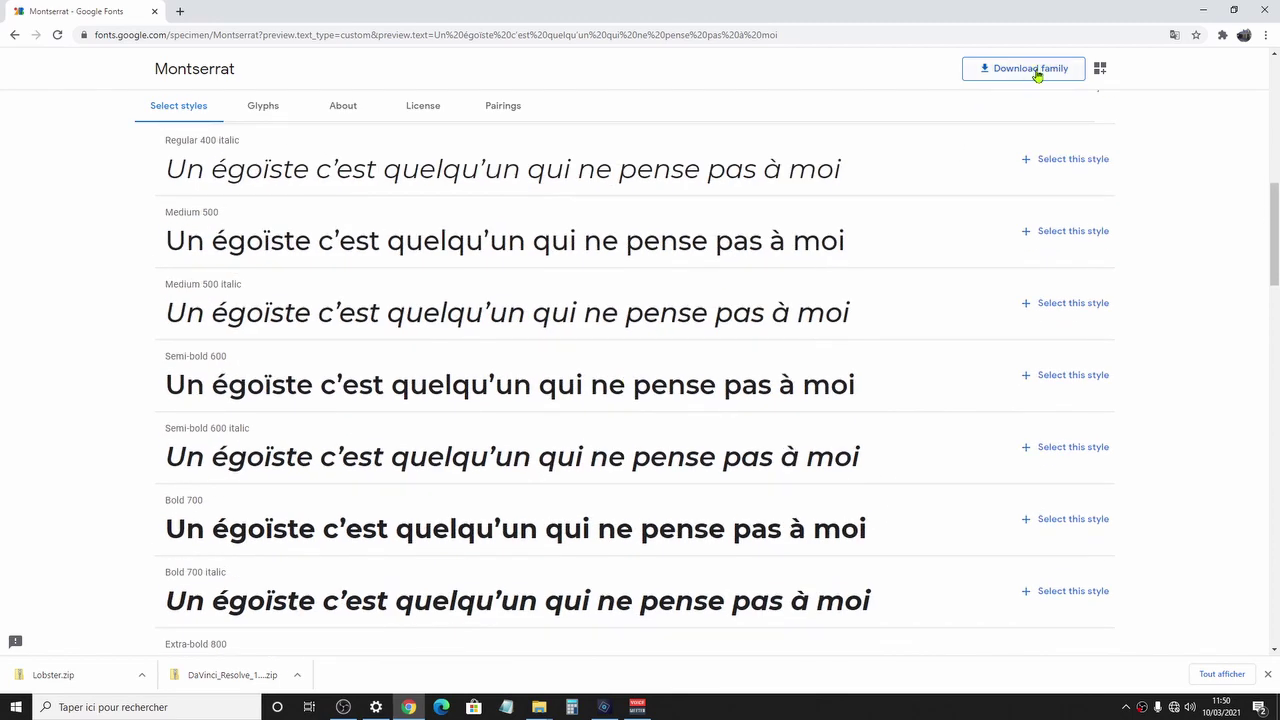
Download the Montserrat family and open Montserrat.zip from Chrome's download bar.
{"action": "left_click", "coordinate": [1037, 72]}
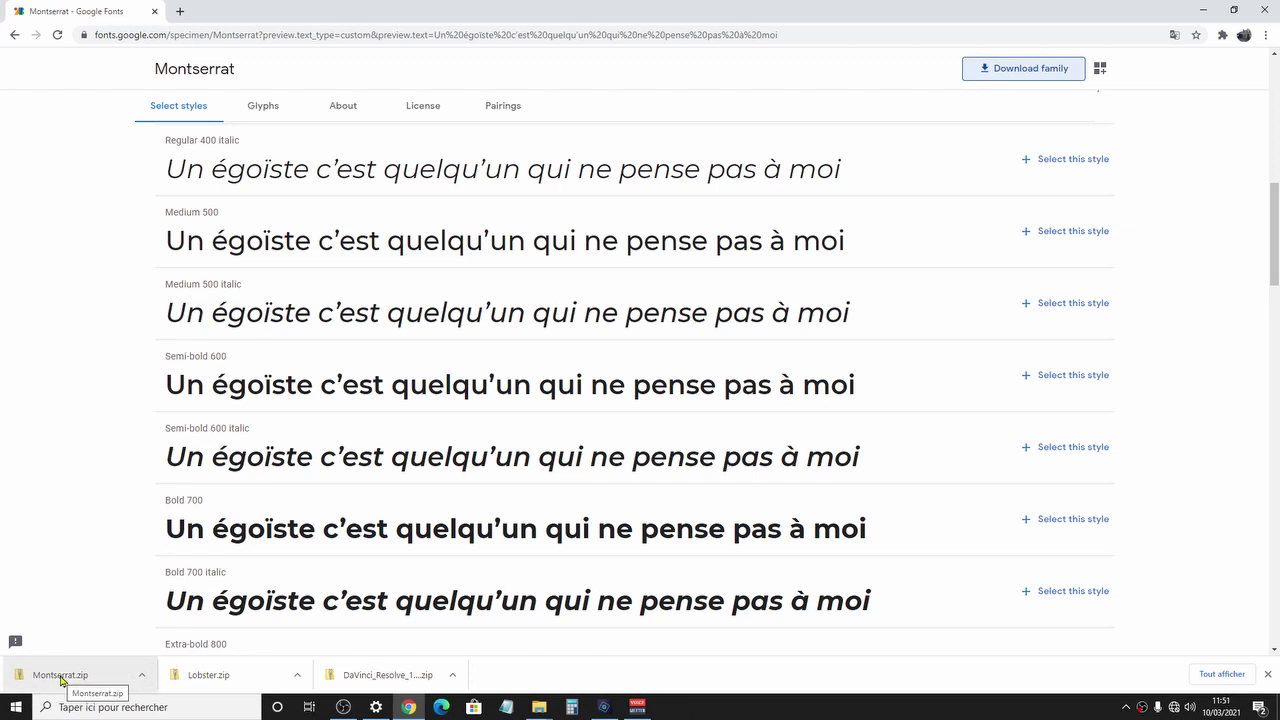
{"action": "left_click", "coordinate": [82, 680]}
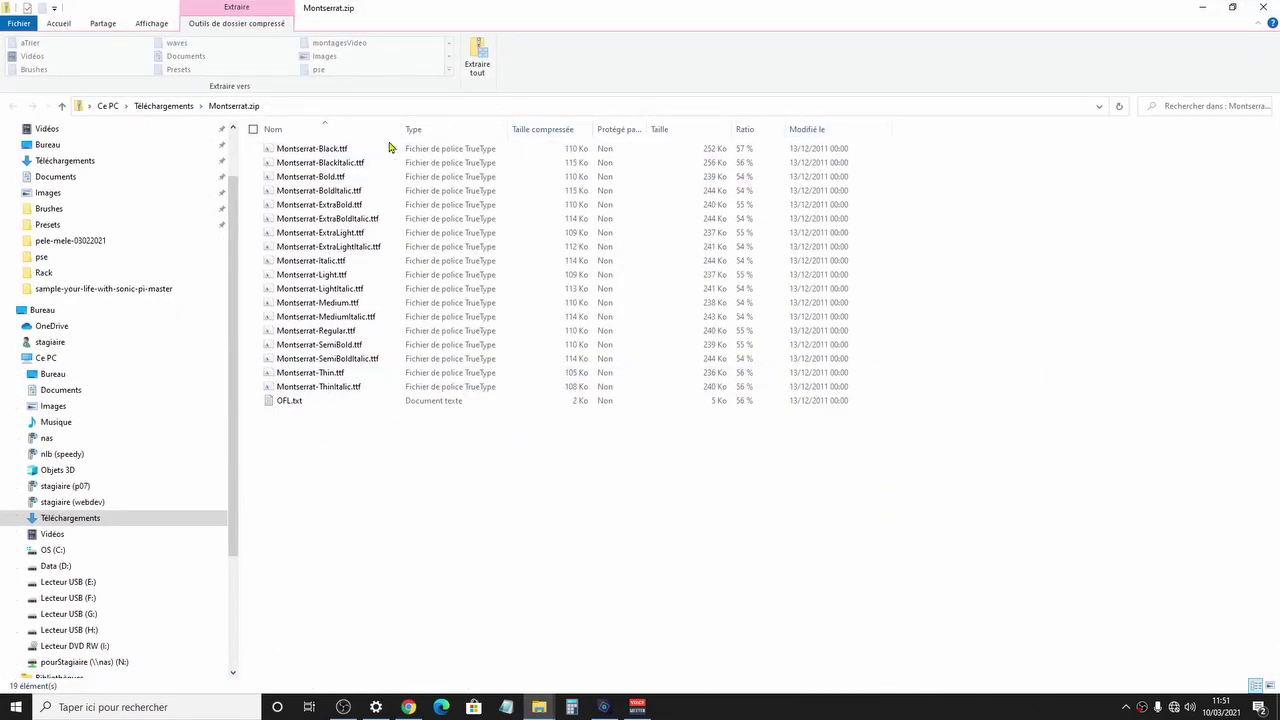
Select all 18 Montserrat .ttf files, excluding OFL.txt, and open them together.
{"action": "left_click_drag", "start_coordinate": [404, 133], "coordinate": [534, 130]}
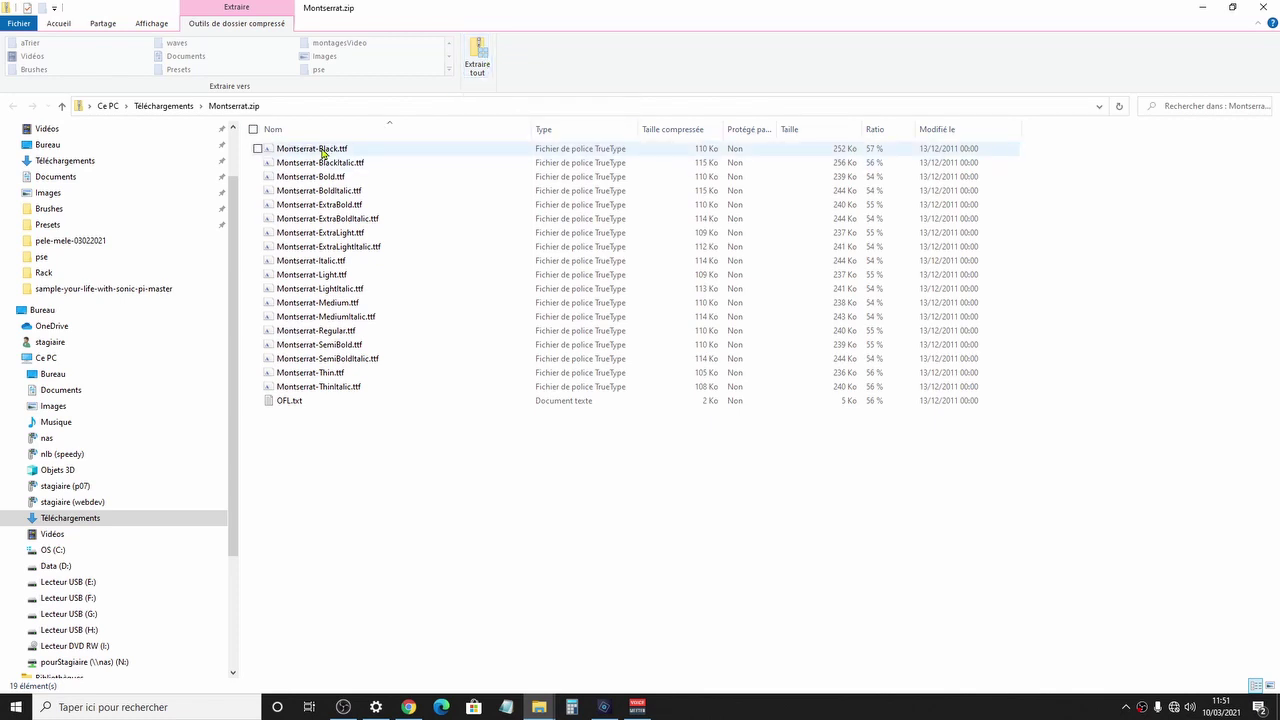
{"action": "left_click", "coordinate": [253, 130]}
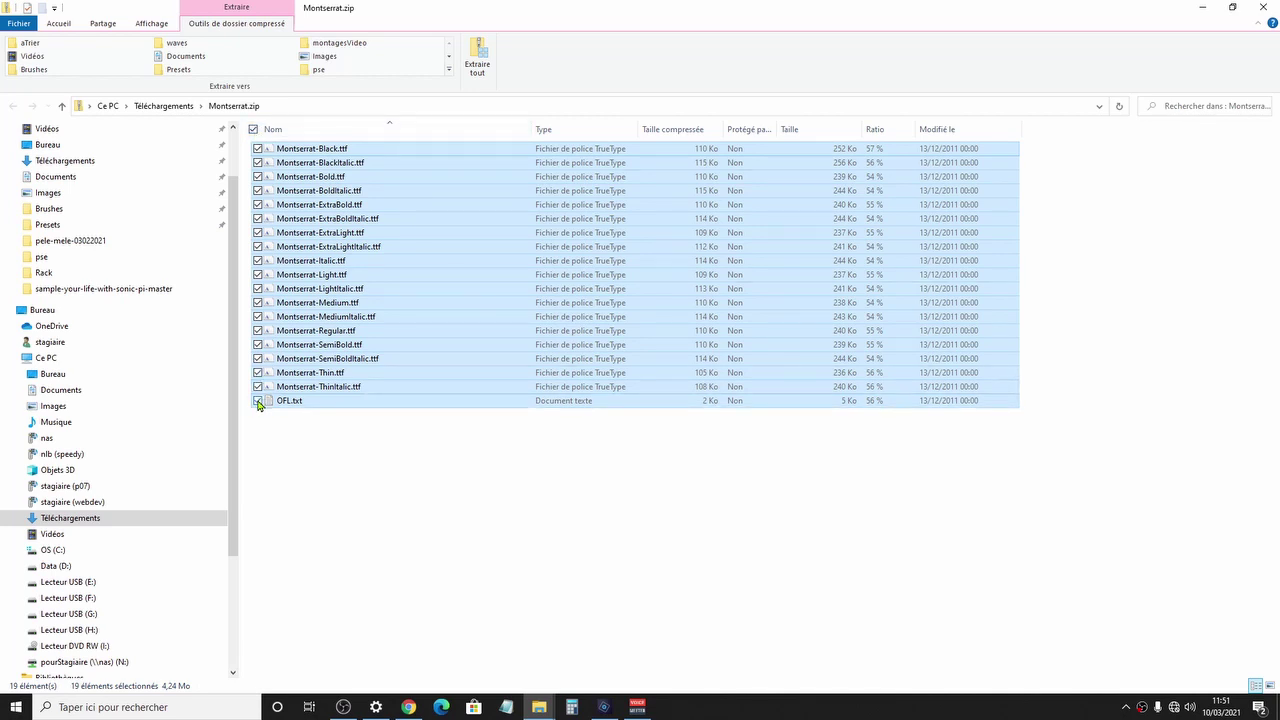
{"action": "left_click", "coordinate": [258, 401]}
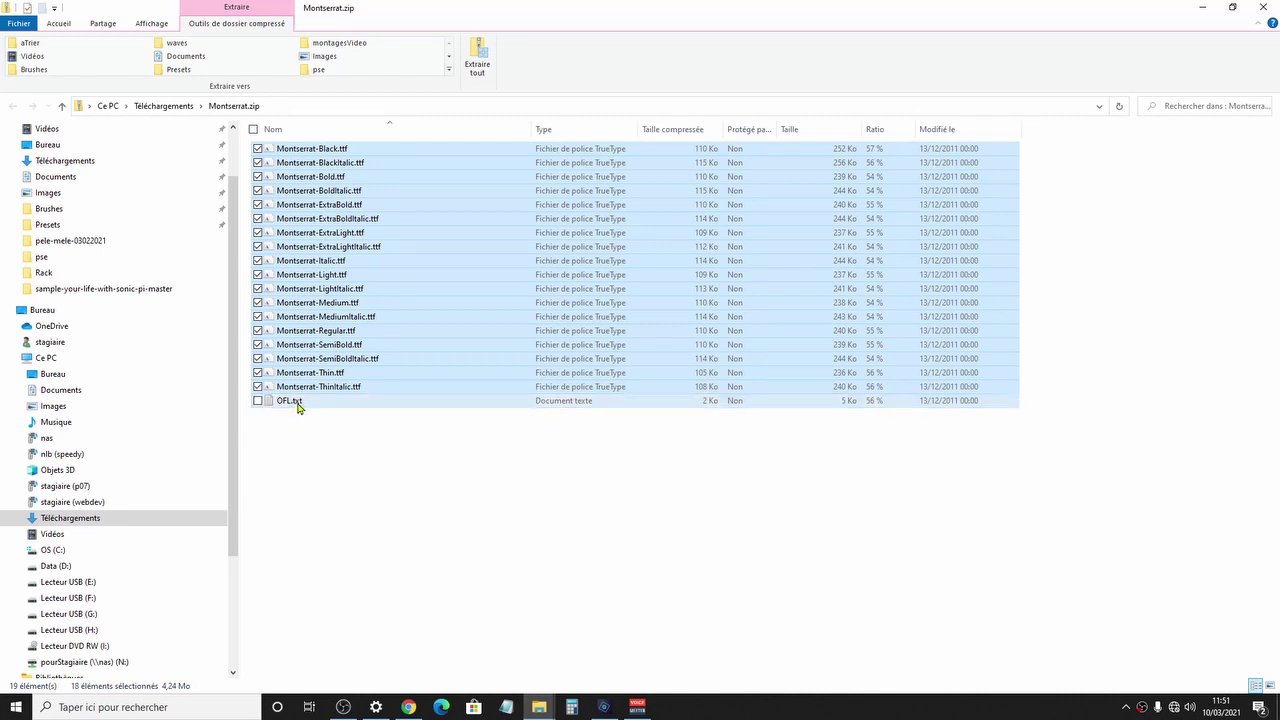
{"action": "double_click", "coordinate": [448, 211]}
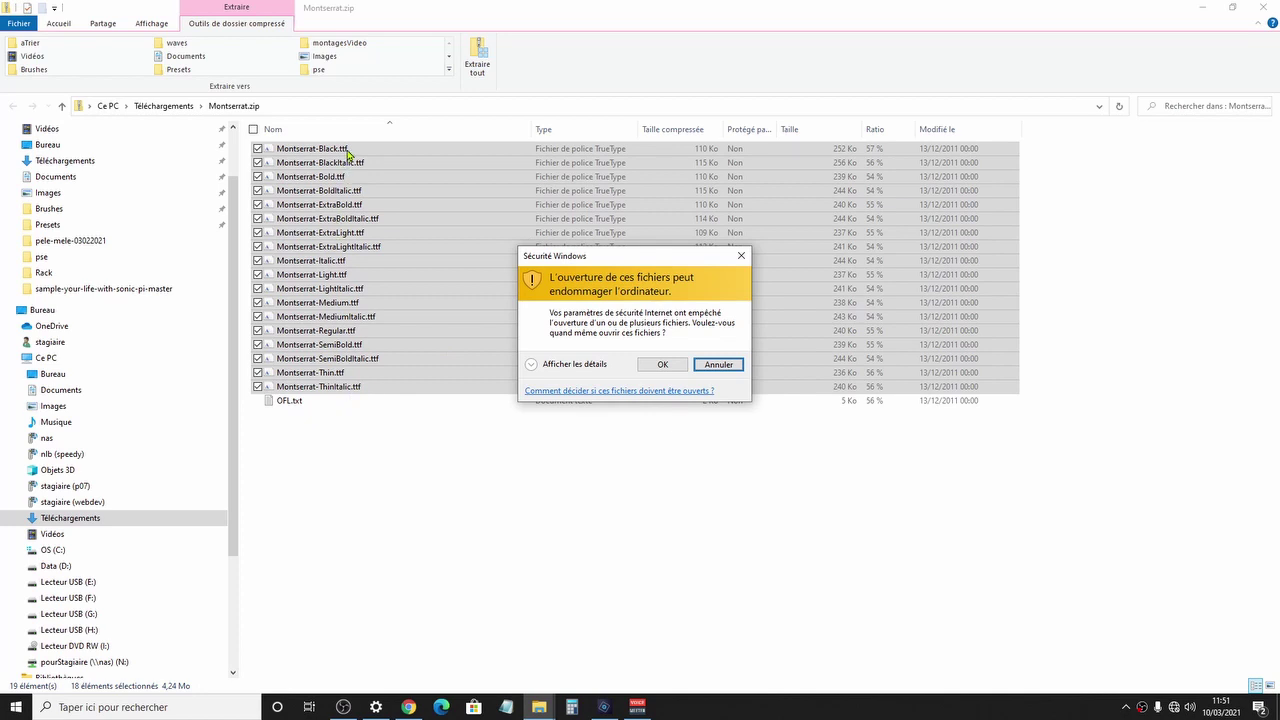
Approve the Windows Security warning so the Montserrat fonts open in preview windows.
{"action": "left_click", "coordinate": [532, 366]}
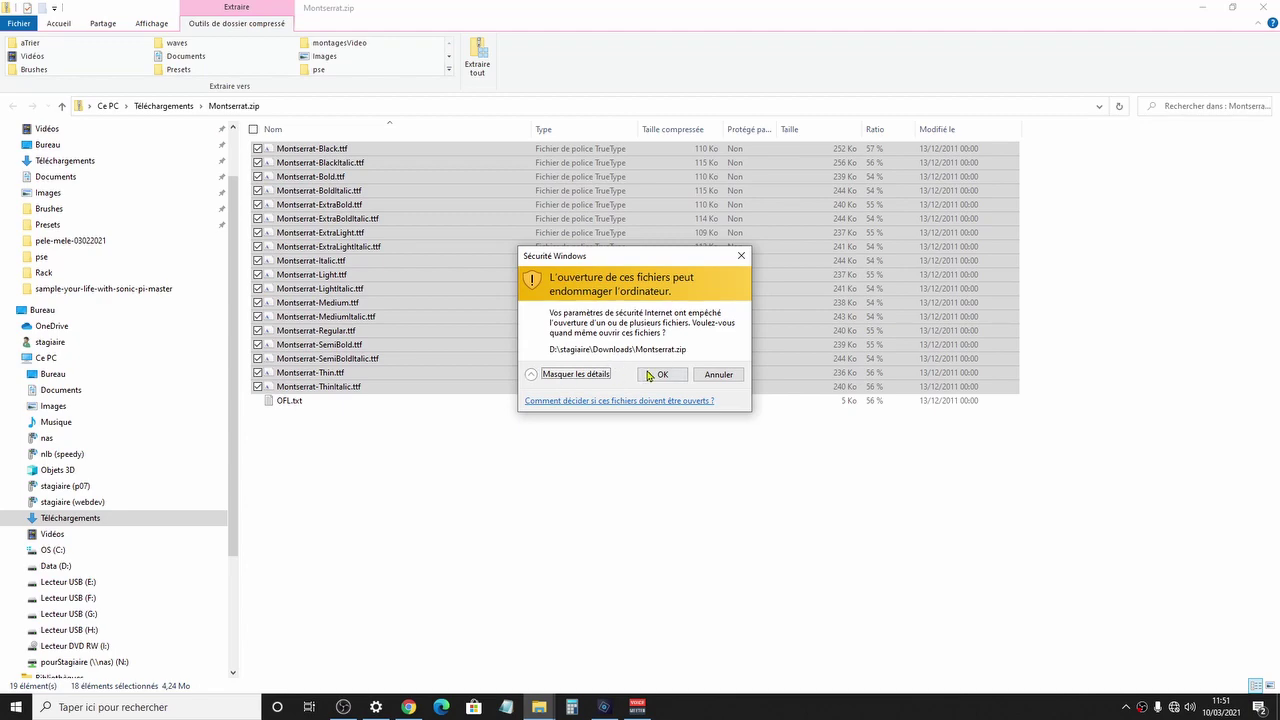
{"action": "left_click", "coordinate": [671, 376]}
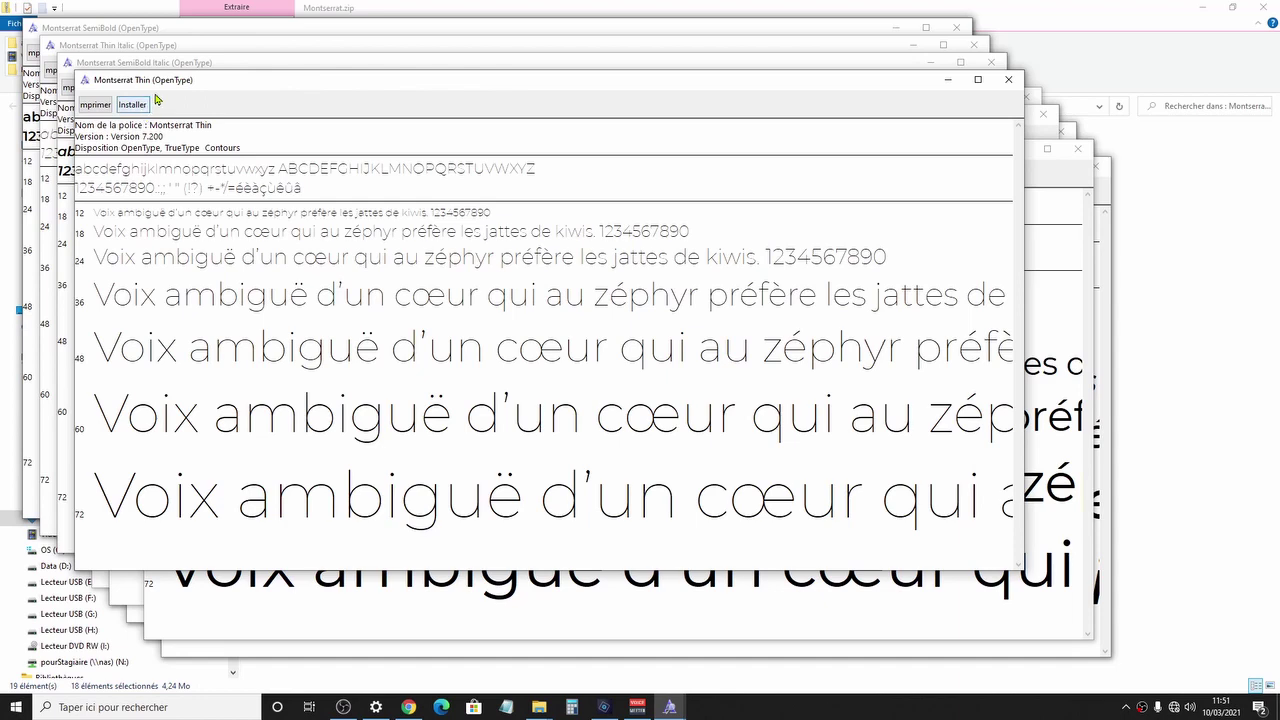
Install Montserrat Thin, SemiBold Italic and Thin Italic, closing each preview afterwards.
{"action": "left_click_drag", "start_coordinate": [200, 81], "coordinate": [292, 131]}
{"action": "left_click", "coordinate": [224, 155]}
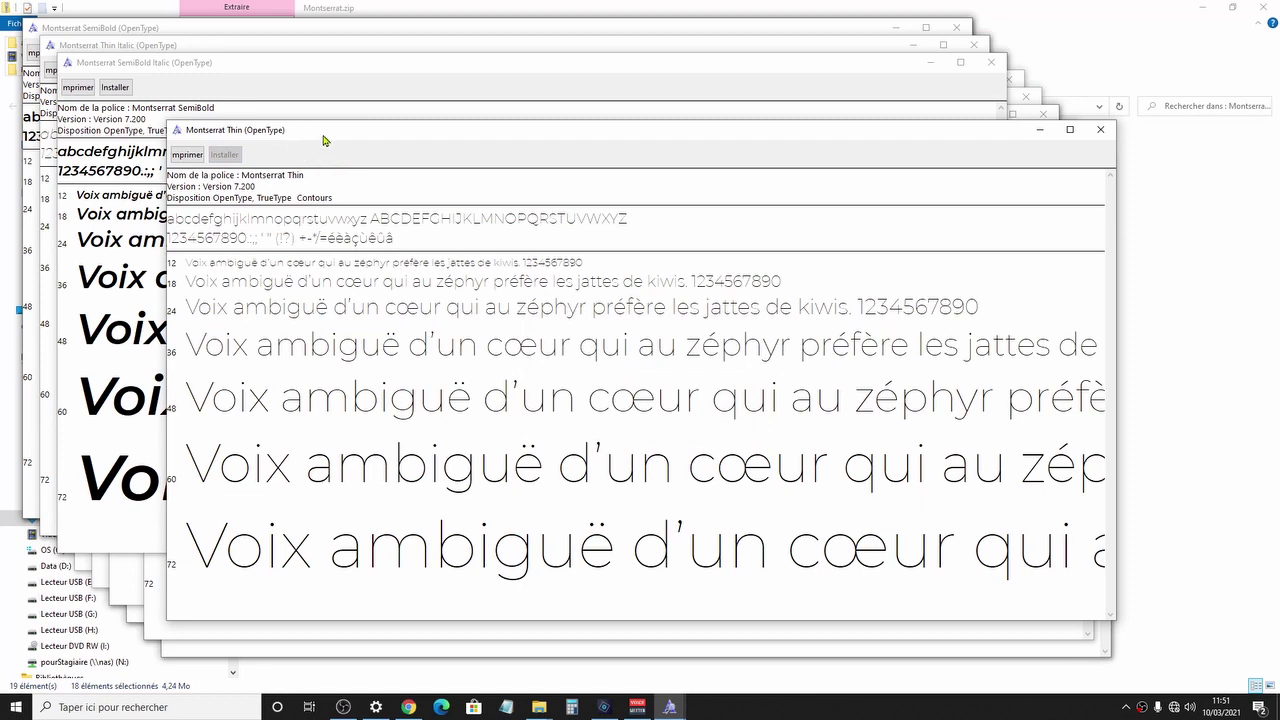
{"action": "left_click", "coordinate": [1100, 129]}
{"action": "left_click", "coordinate": [124, 88]}
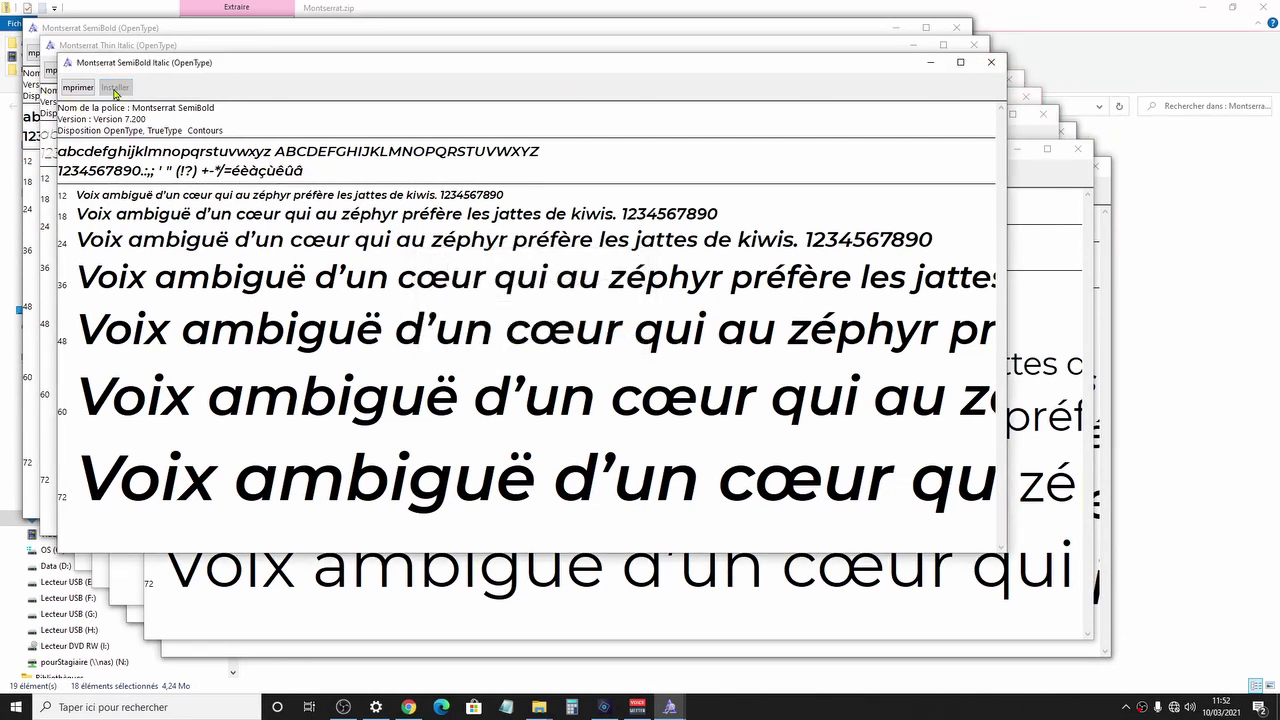
{"action": "left_click", "coordinate": [988, 63]}
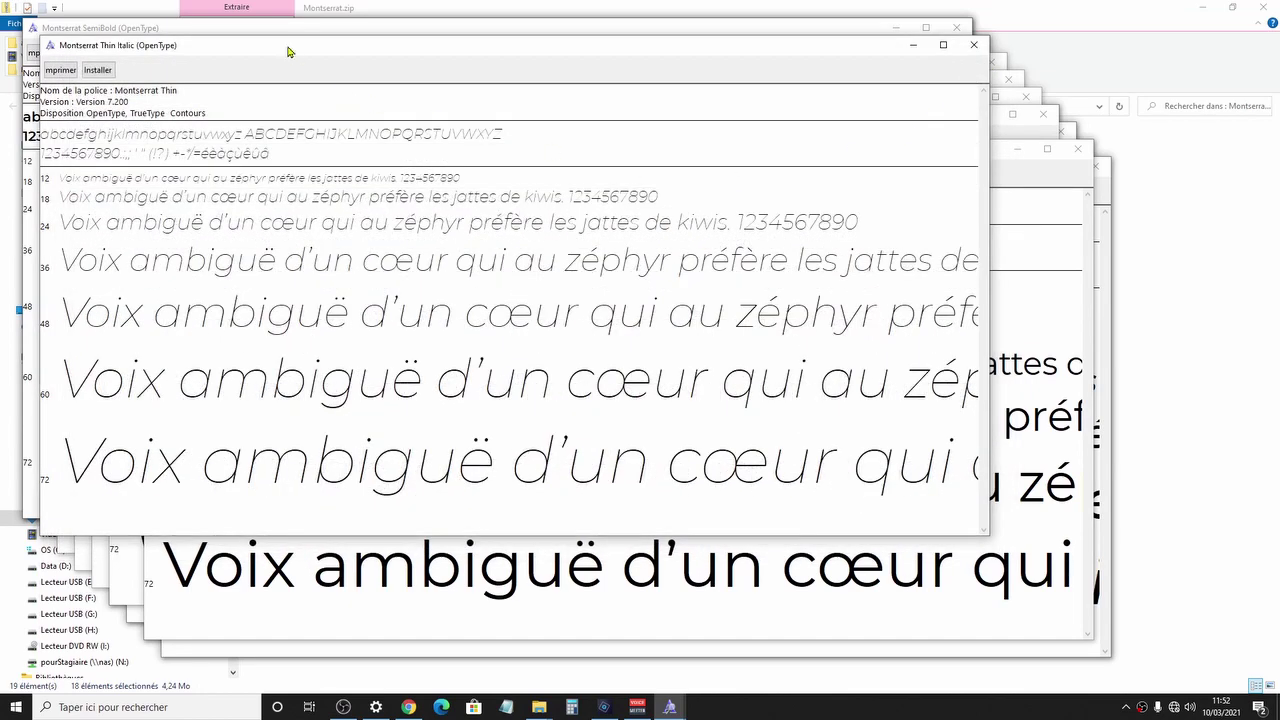
{"action": "left_click_drag", "start_coordinate": [334, 51], "coordinate": [449, 112]}
{"action": "left_click", "coordinate": [212, 133]}
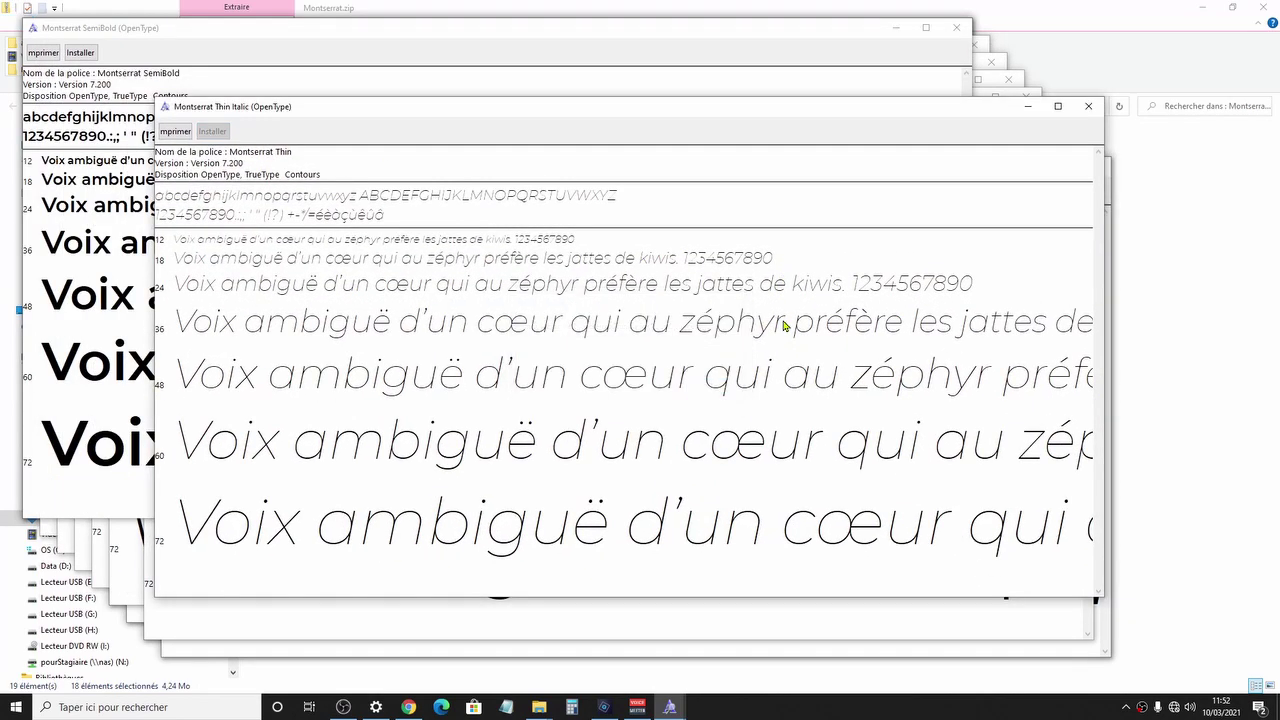
{"action": "left_click", "coordinate": [1088, 106]}
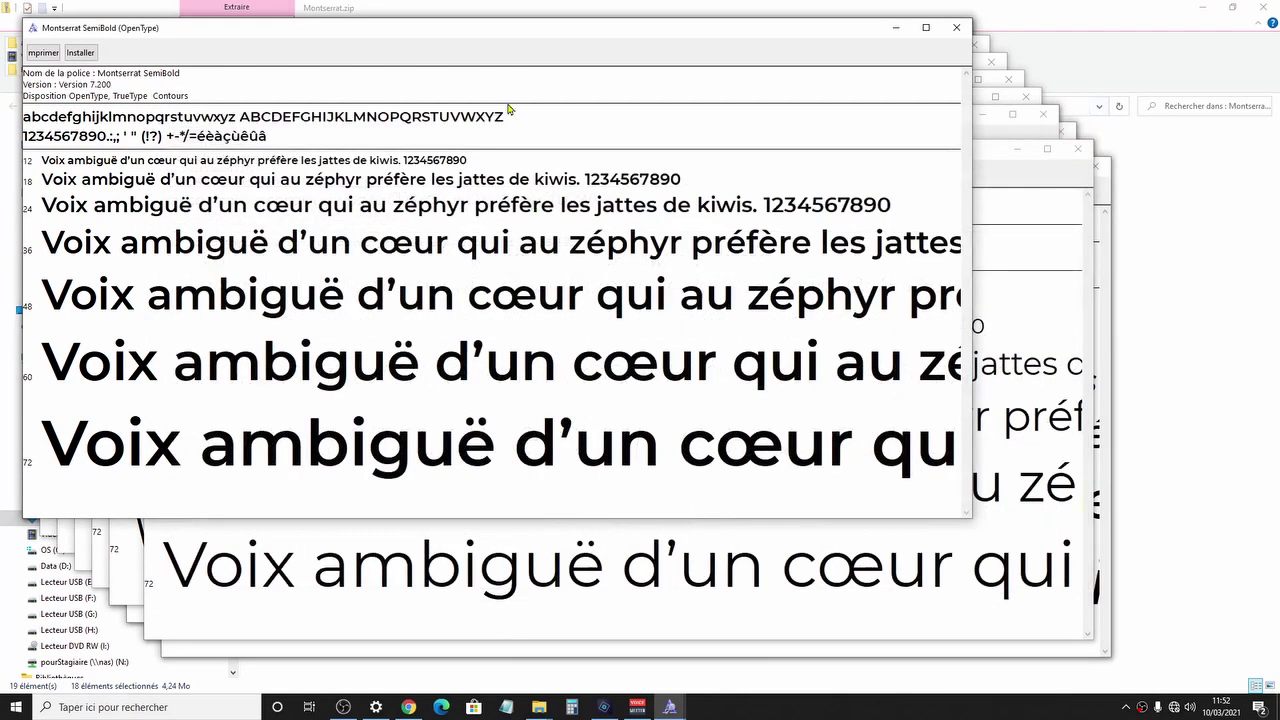
Install Montserrat Regular, then close all remaining font preview windows via the taskbar.
{"action": "left_click_drag", "start_coordinate": [541, 37], "coordinate": [650, 131]}
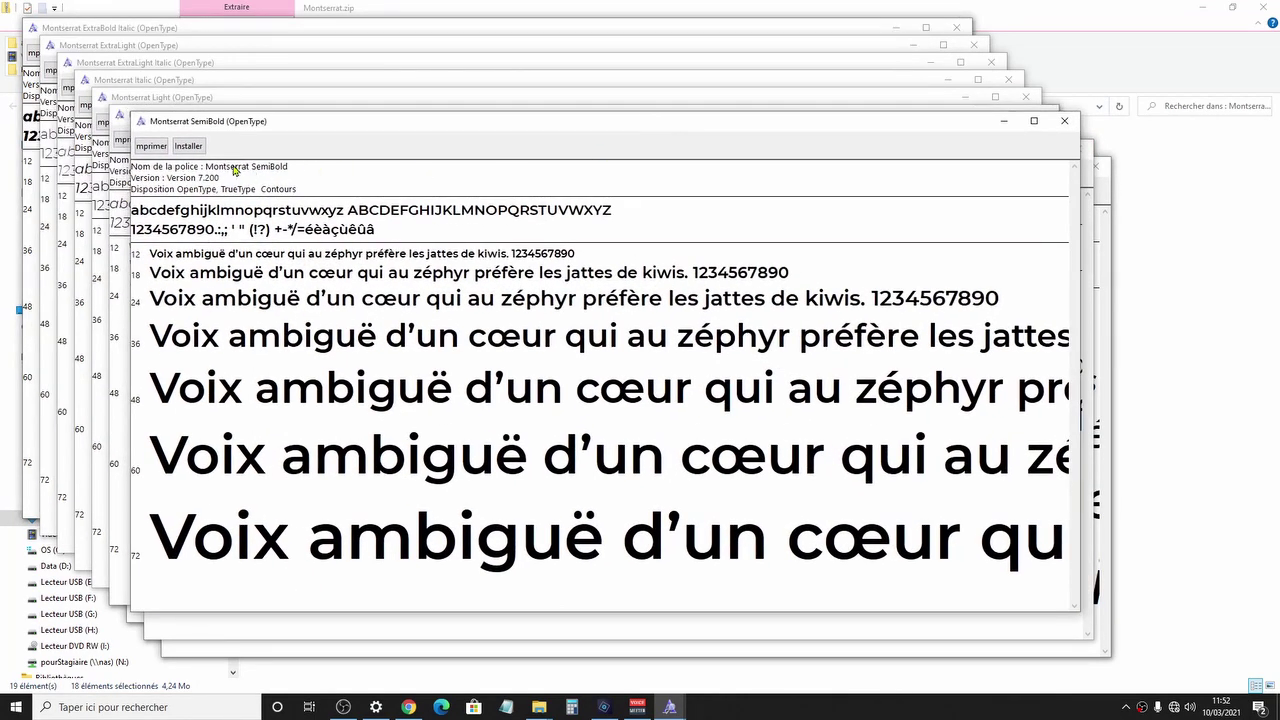
{"action": "left_click", "coordinate": [1064, 121]}
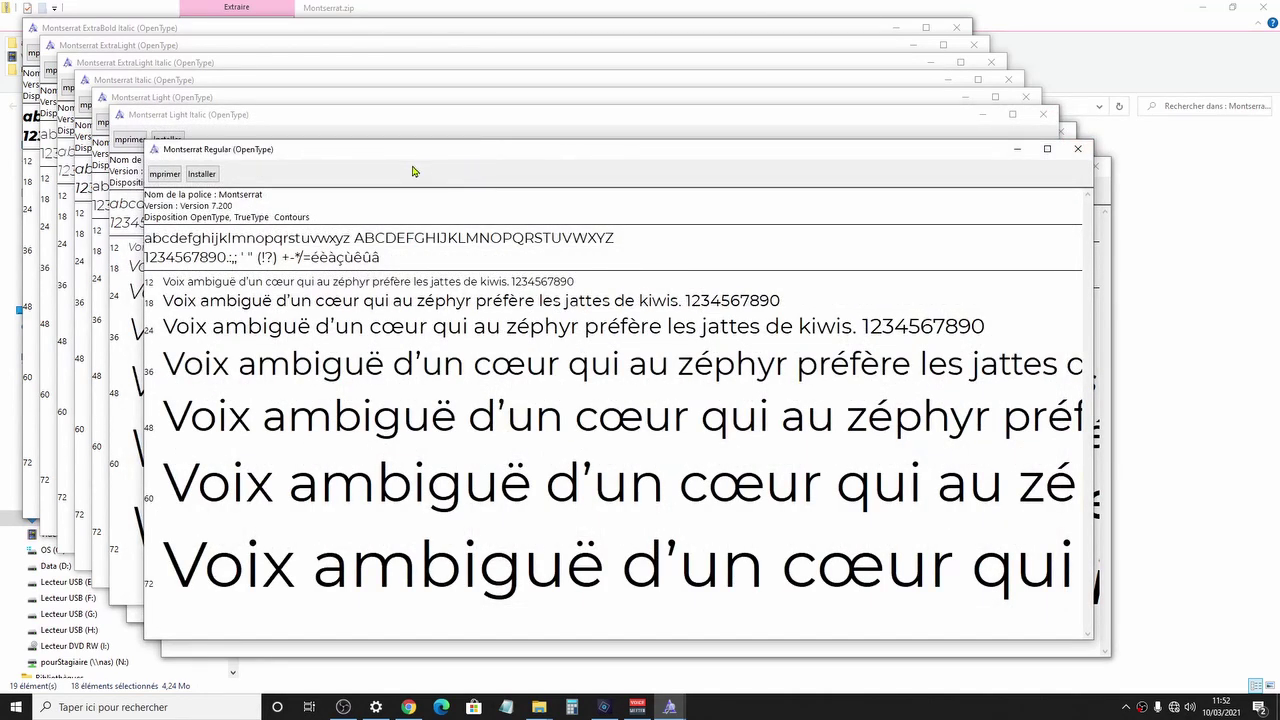
{"action": "left_click", "coordinate": [203, 174]}
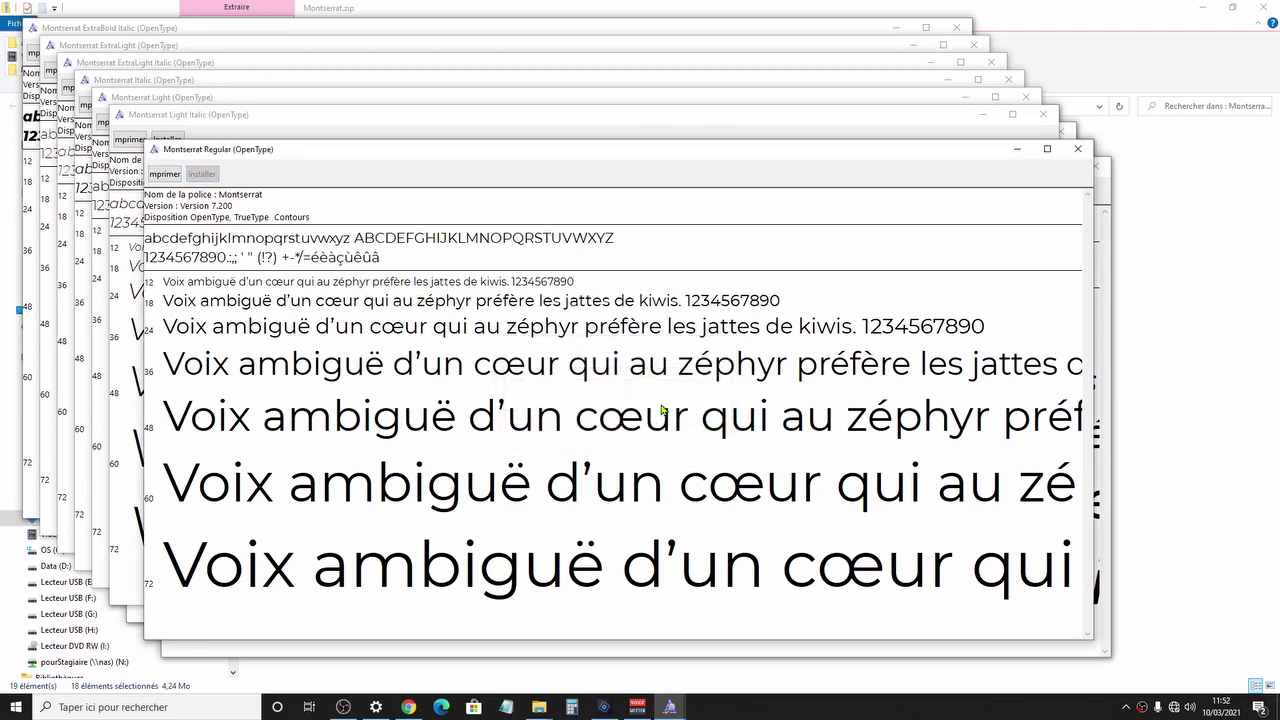
{"action": "left_click", "coordinate": [1079, 150]}
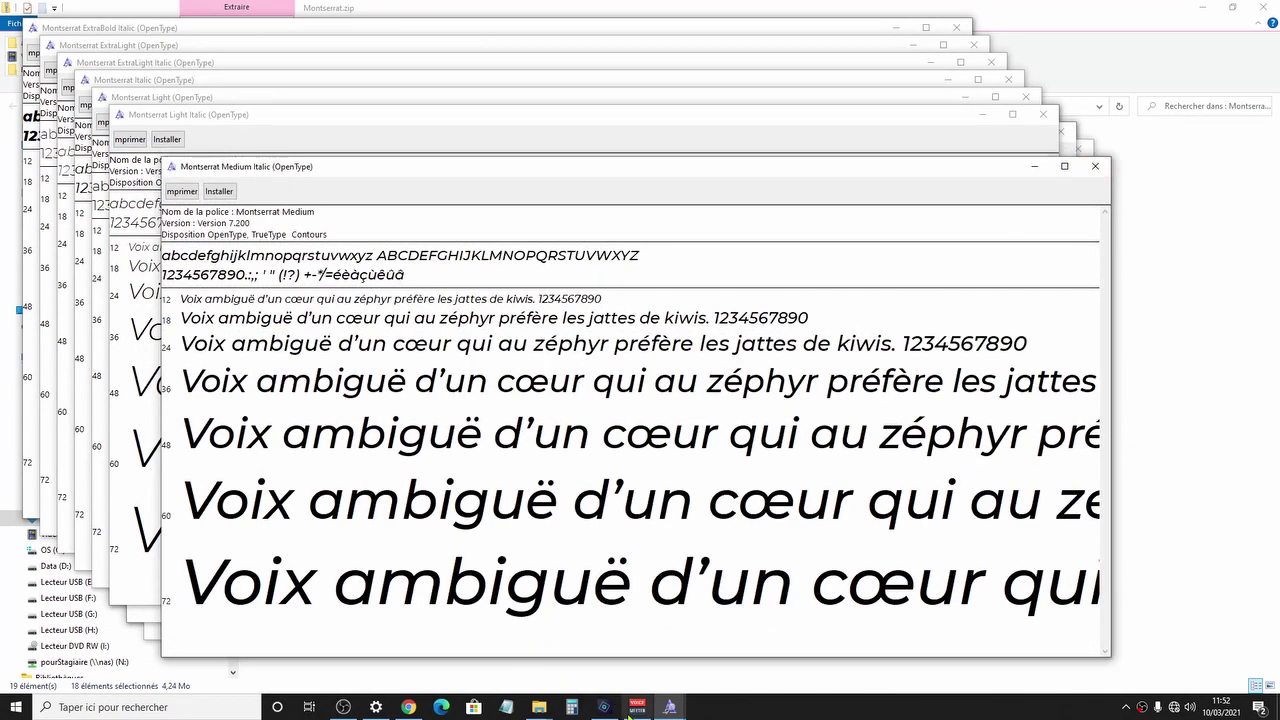
{"action": "left_click", "coordinate": [672, 708]}
{"action": "right_click", "coordinate": [672, 709]}
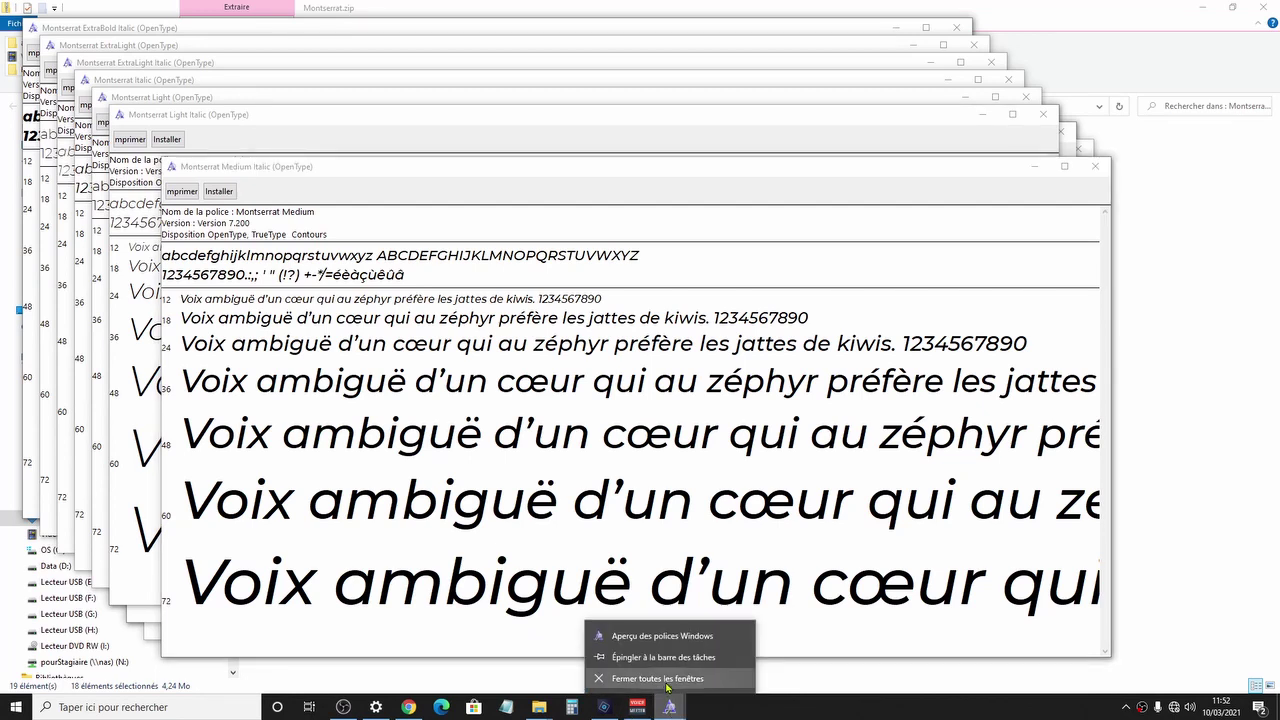
{"action": "left_click", "coordinate": [686, 679]}
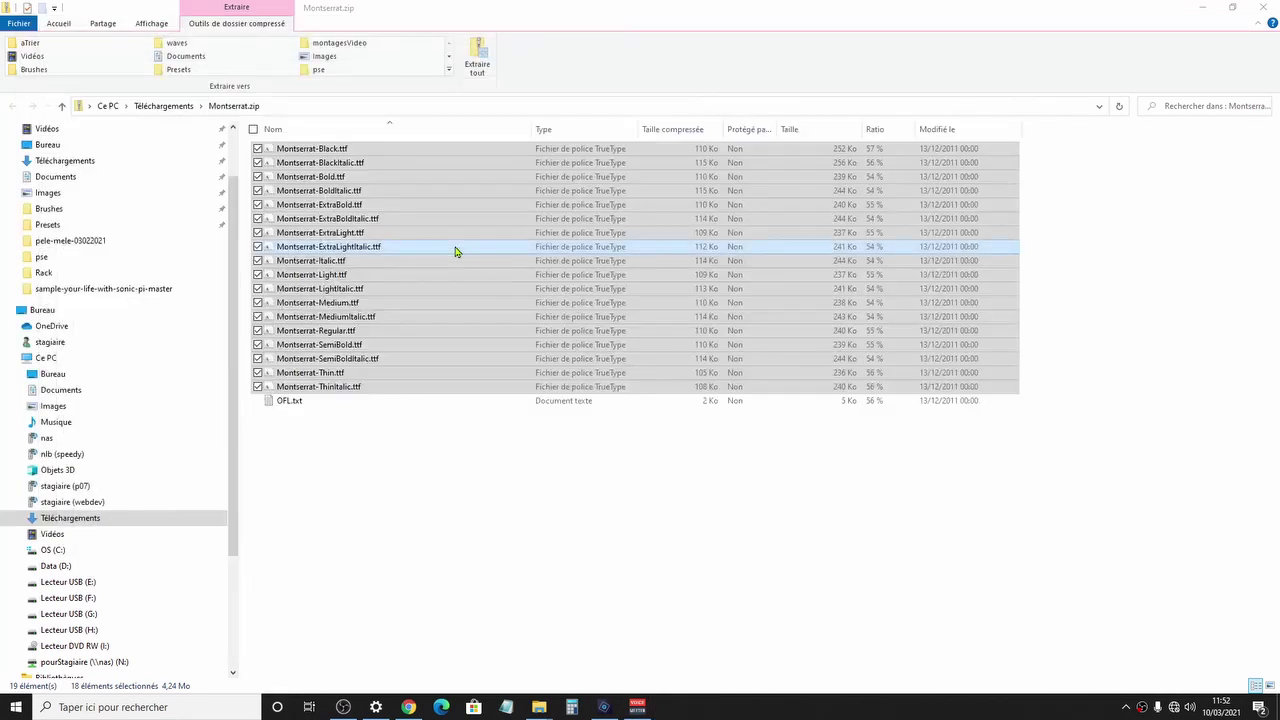
Deselect the Montserrat files in File Explorer and bring up Windows search.
{"action": "left_click", "coordinate": [417, 488]}
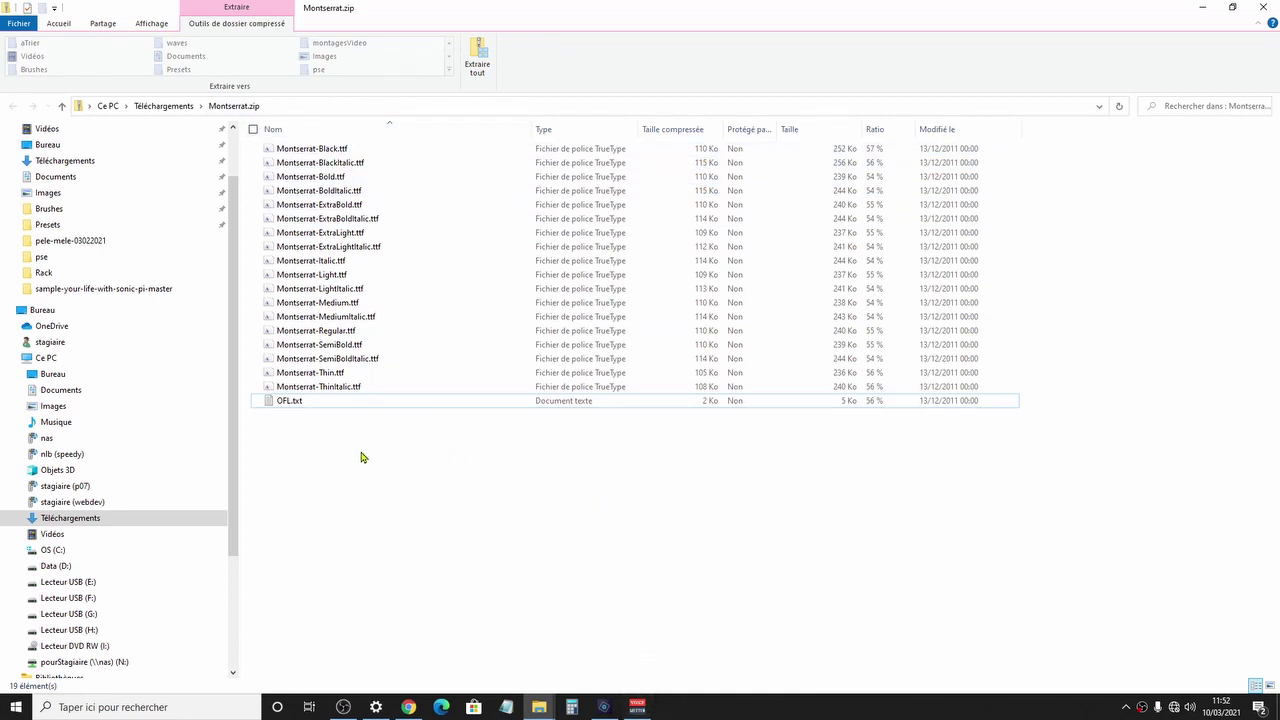
{"action": "left_click", "coordinate": [163, 707]}
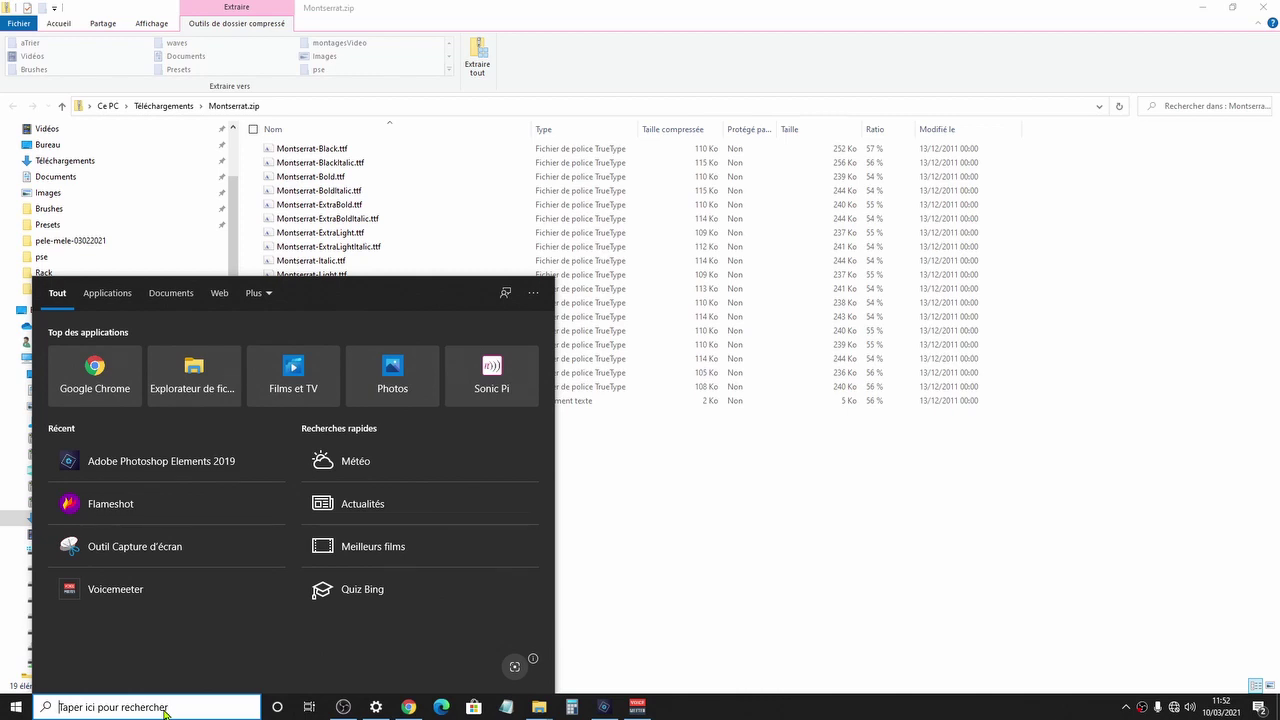
Search for 'polices' and open the 'Paramètres de police' Fonts page in Settings.
{"action": "type", "text": "po"}
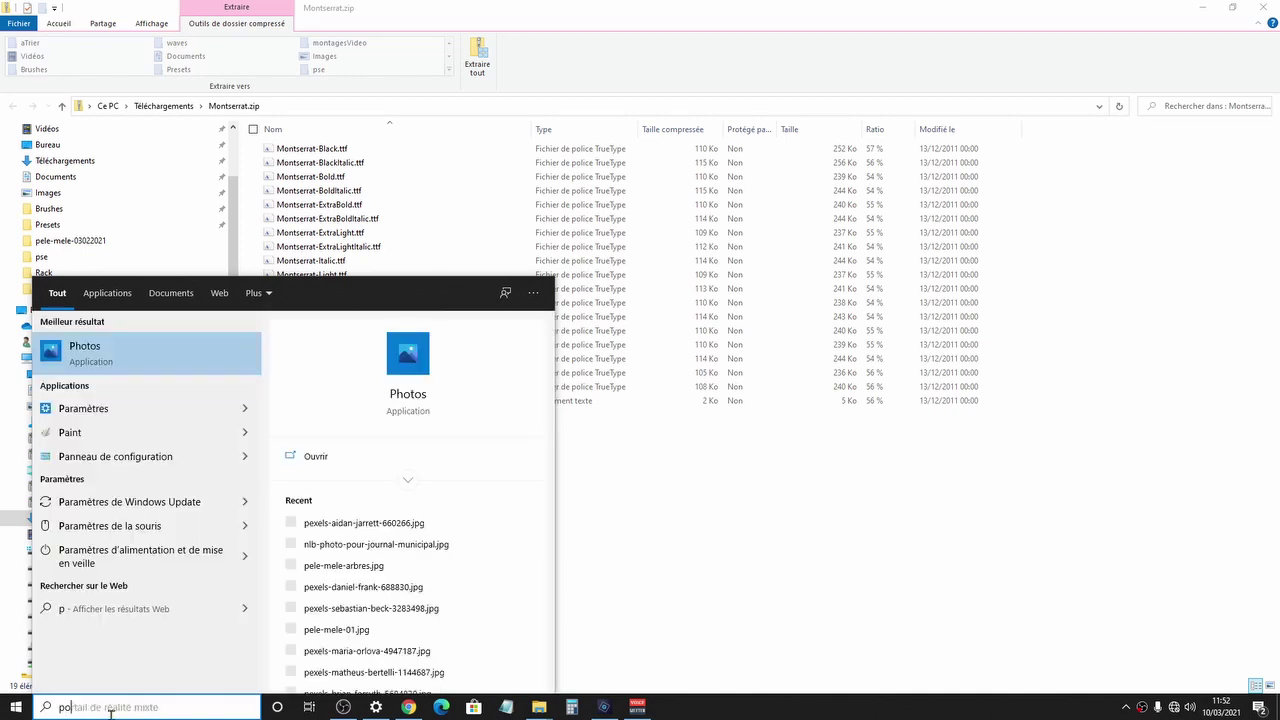
{"action": "type", "text": "lices"}
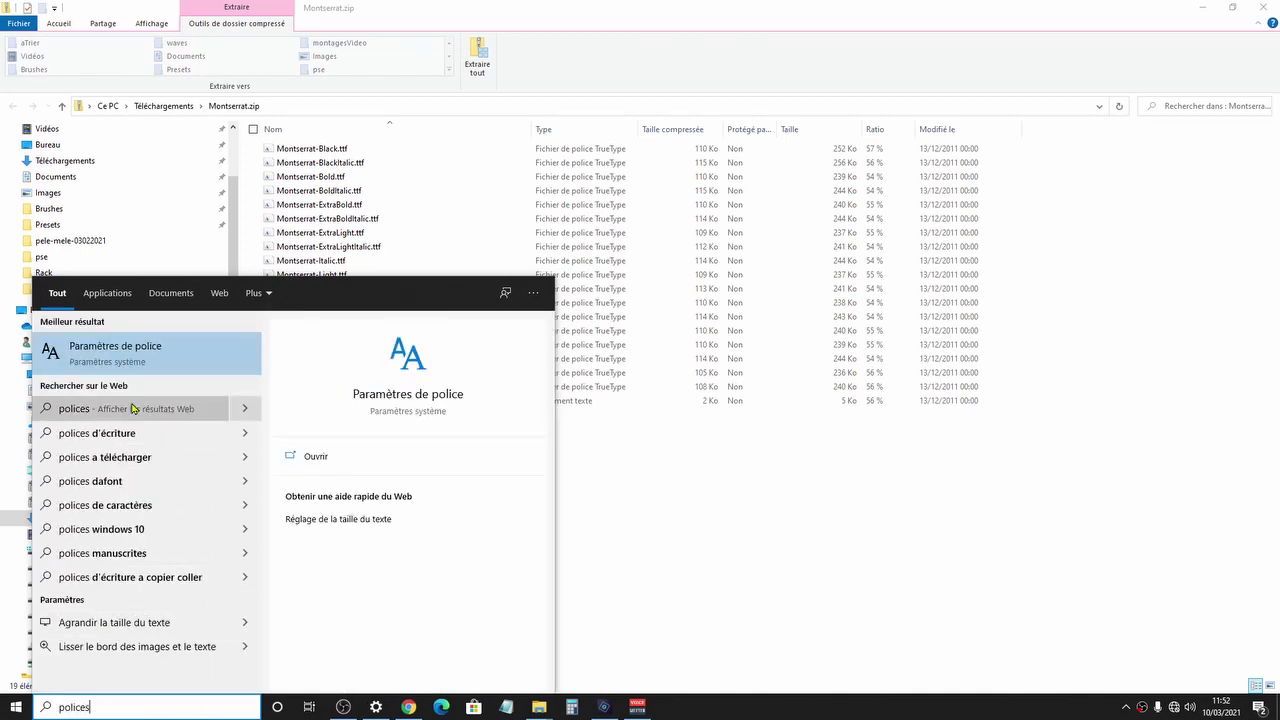
{"action": "left_click", "coordinate": [133, 355]}
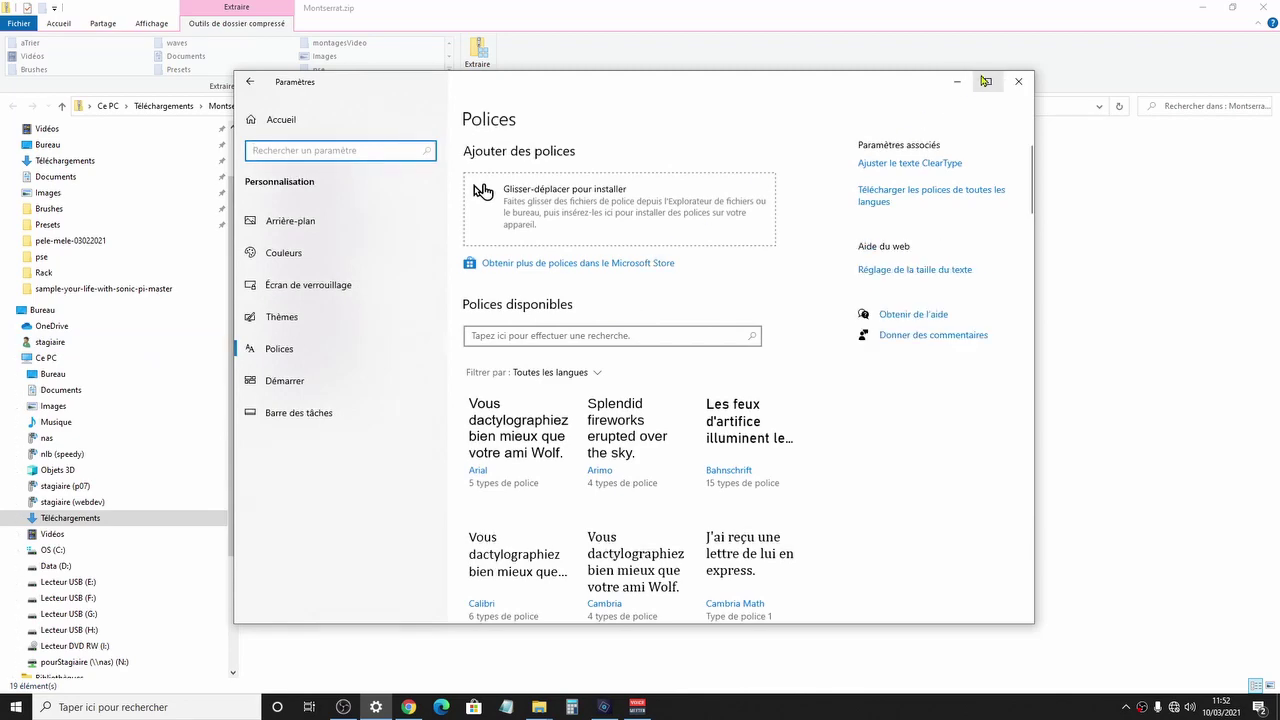
Maximize Settings, filter installed fonts by 'mont' and open the Montserrat family details.
{"action": "left_click", "coordinate": [987, 81]}
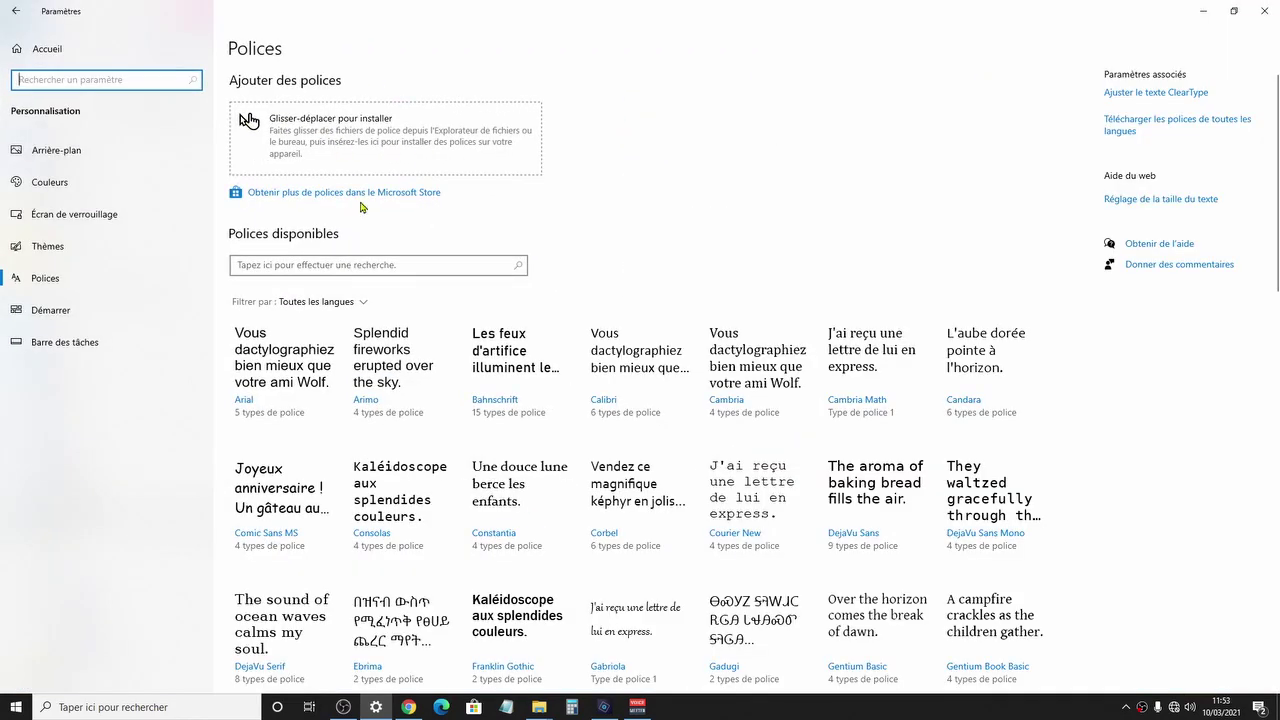
{"action": "scroll", "coordinate": [607, 383], "scroll_direction": "down", "scroll_amount": 5}
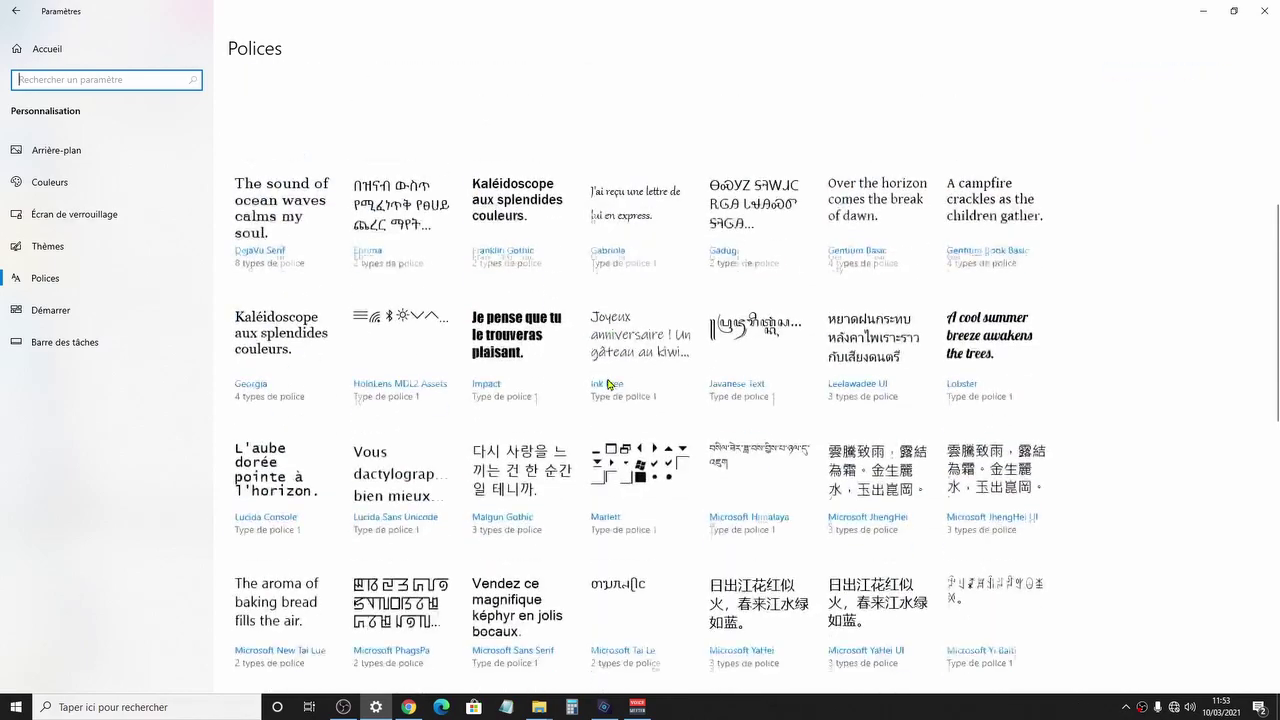
{"action": "scroll", "coordinate": [600, 383], "scroll_direction": "up", "scroll_amount": 8}
{"action": "left_click", "coordinate": [420, 264]}
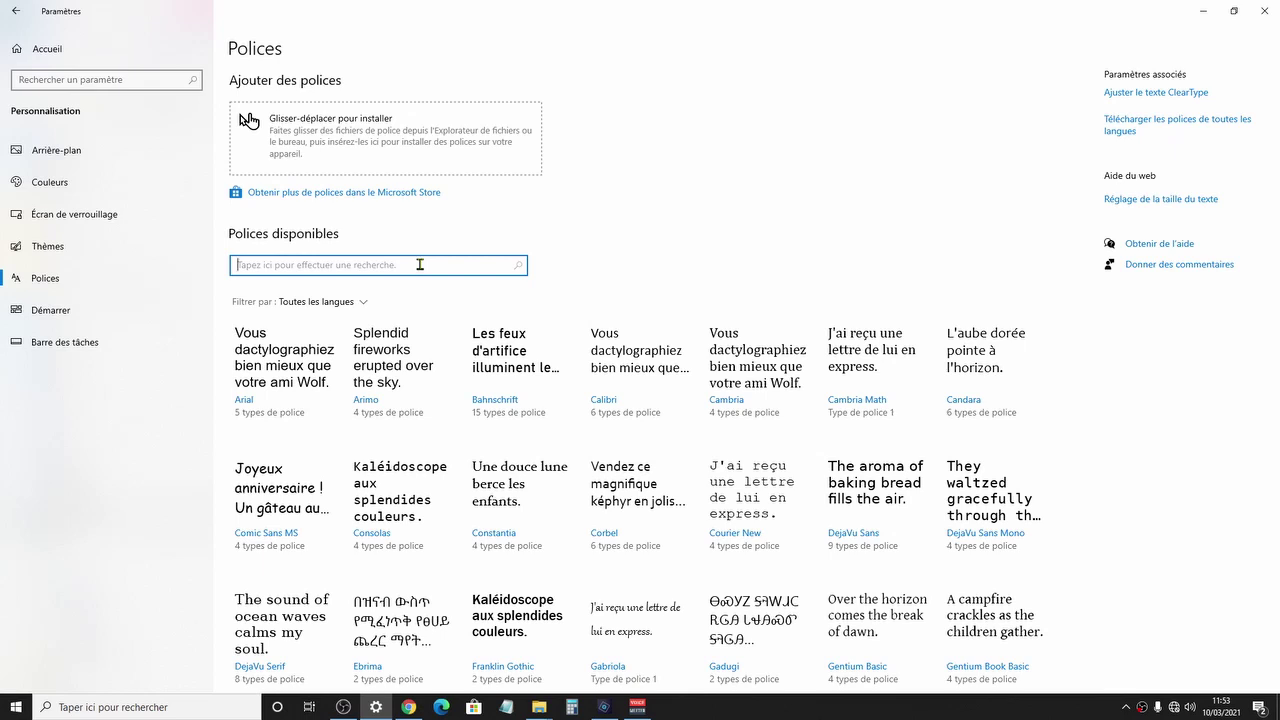
{"action": "type", "text": "mont"}
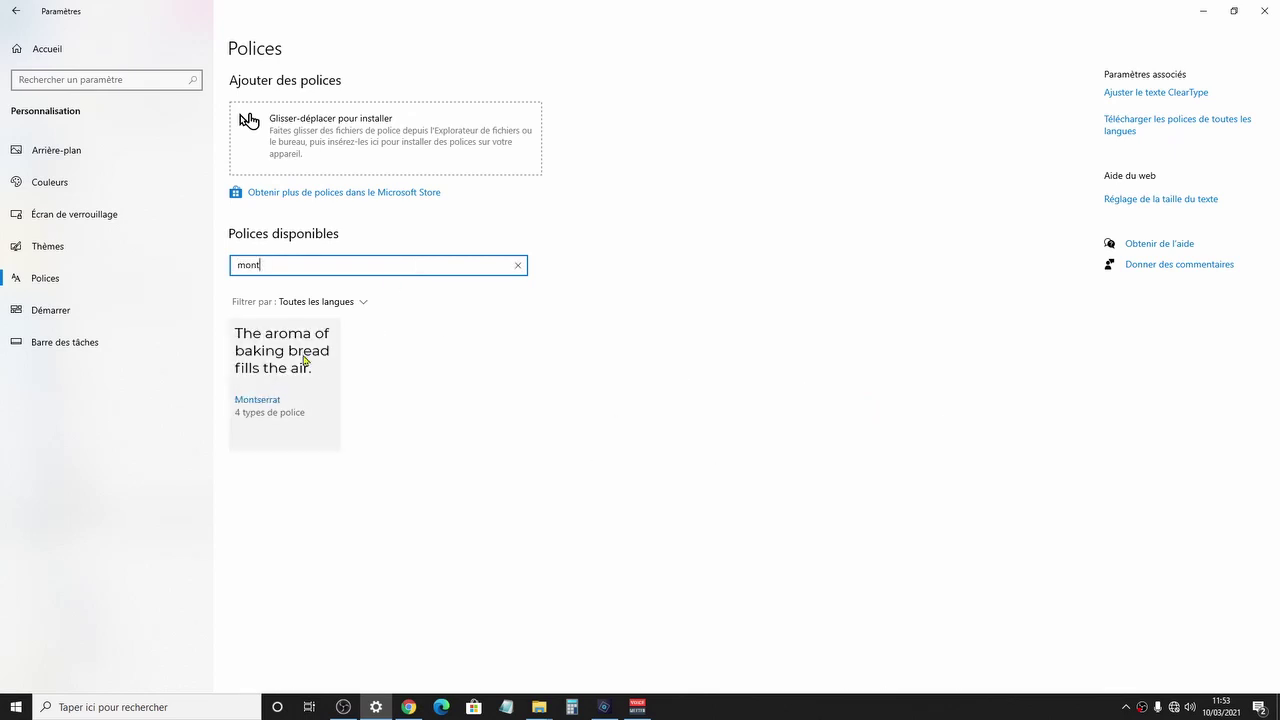
{"action": "left_click", "coordinate": [267, 353]}
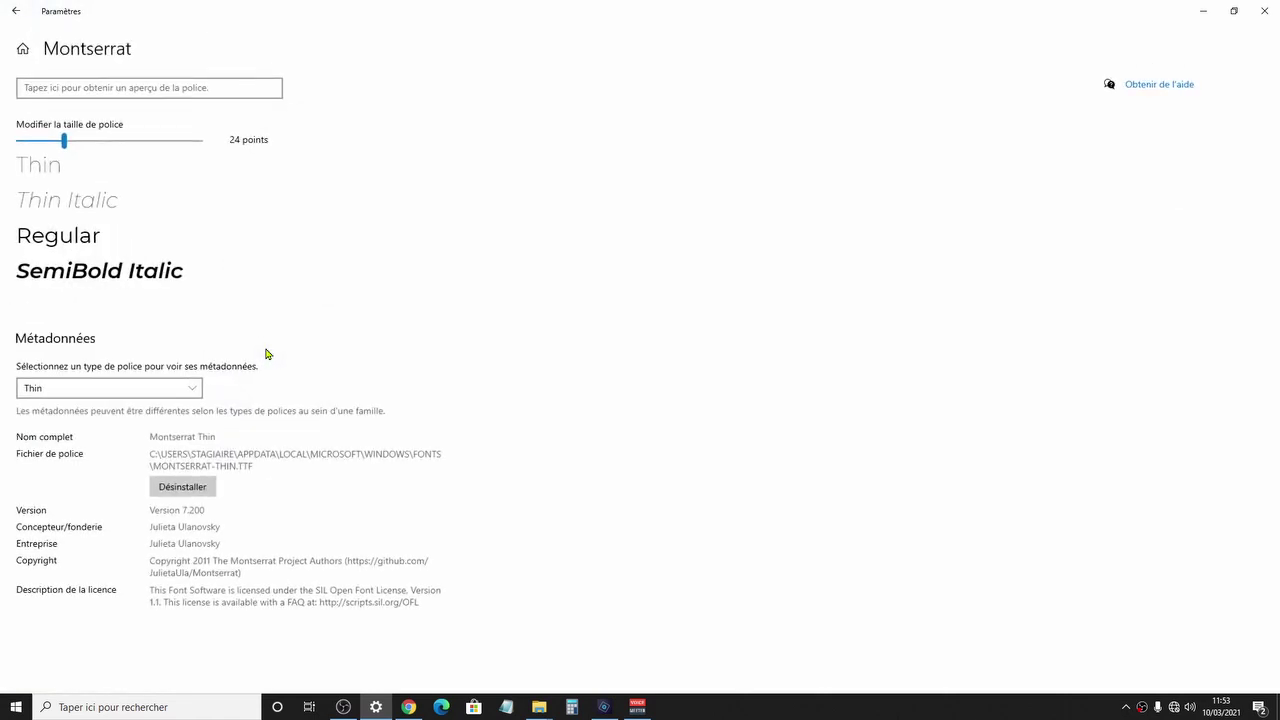
Go back from the Montserrat details to the full list of available fonts.
{"action": "left_click", "coordinate": [12, 19]}
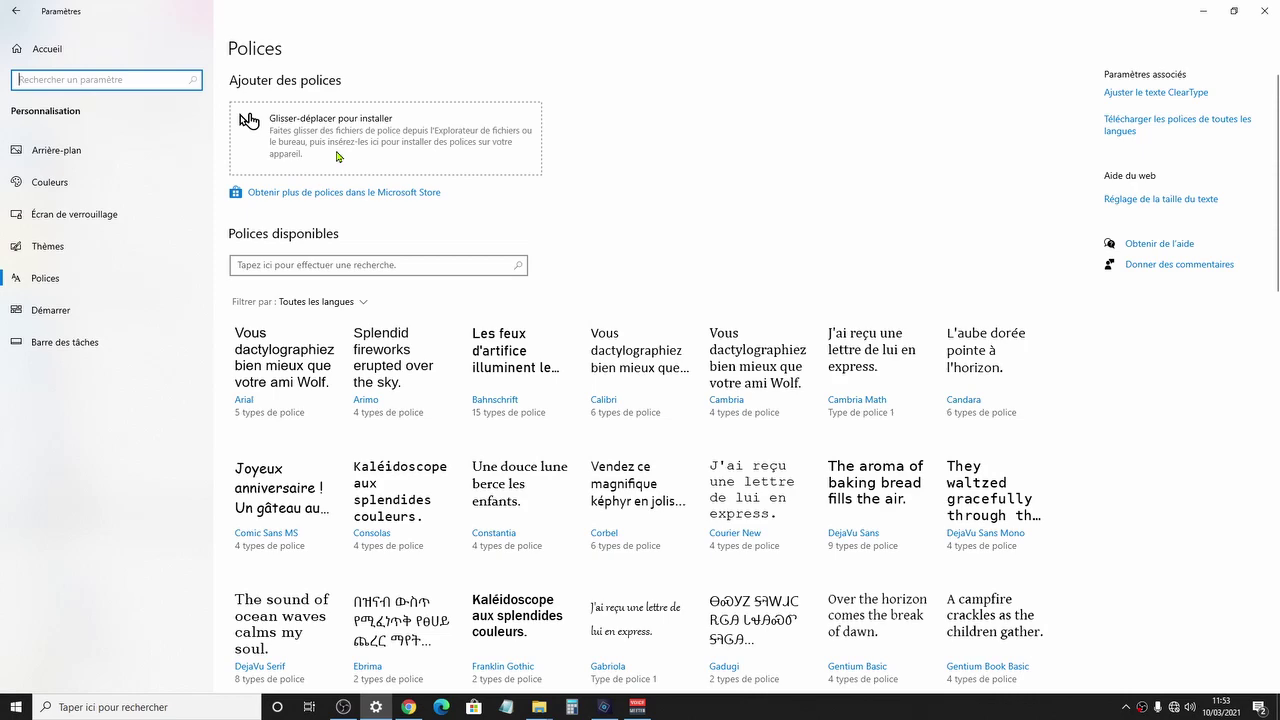
Move the Settings window aside and start 'Extraire tout' on Montserrat.zip in File Explorer.
{"action": "mouse_move", "coordinate": [497, 17]}
{"action": "left_mouse_down"}
{"action": "mouse_move", "coordinate": [437, 206]}
{"action": "mouse_move", "coordinate": [451, 206]}
{"action": "left_mouse_up"}
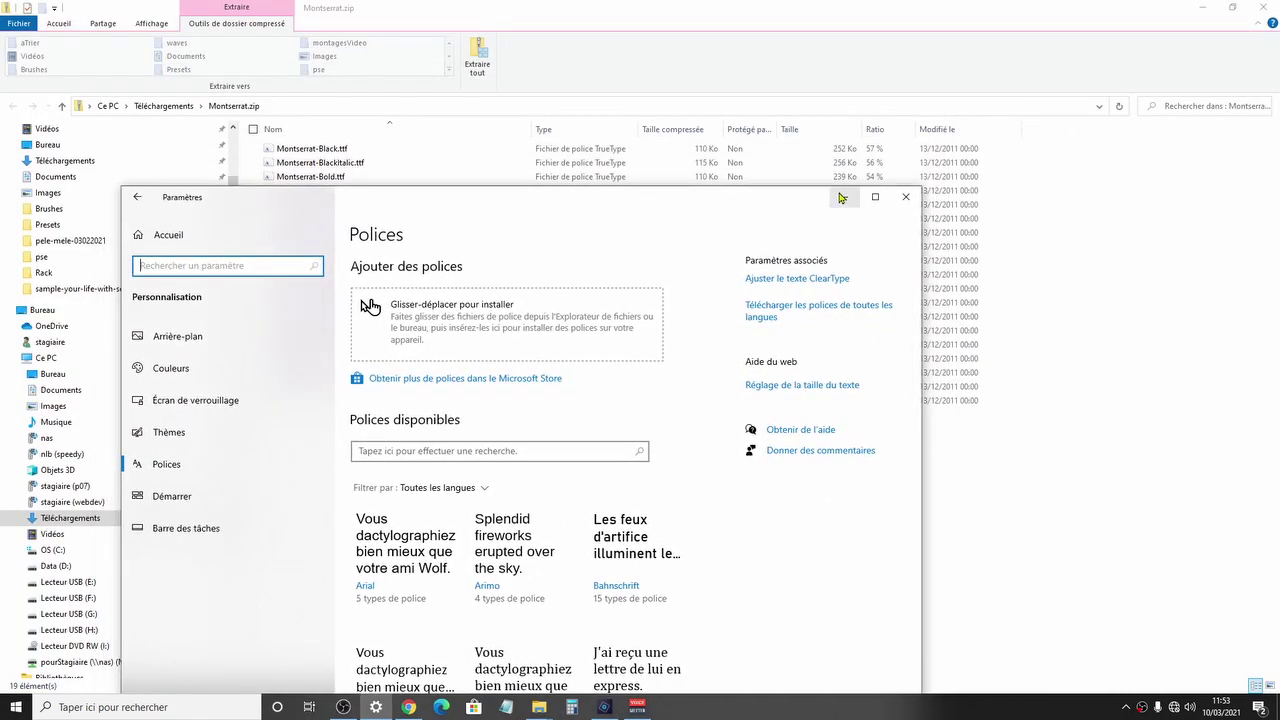
{"action": "left_click_drag", "start_coordinate": [687, 201], "coordinate": [629, 201]}
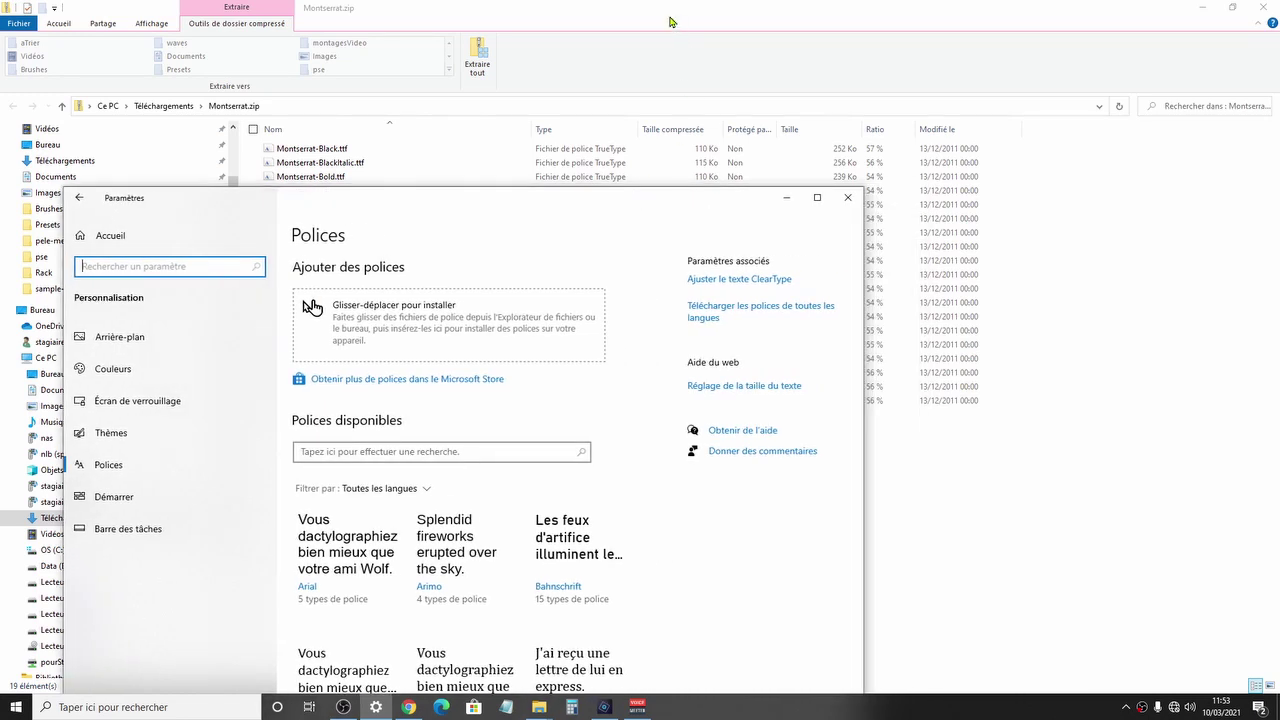
{"action": "left_click", "coordinate": [670, 21]}
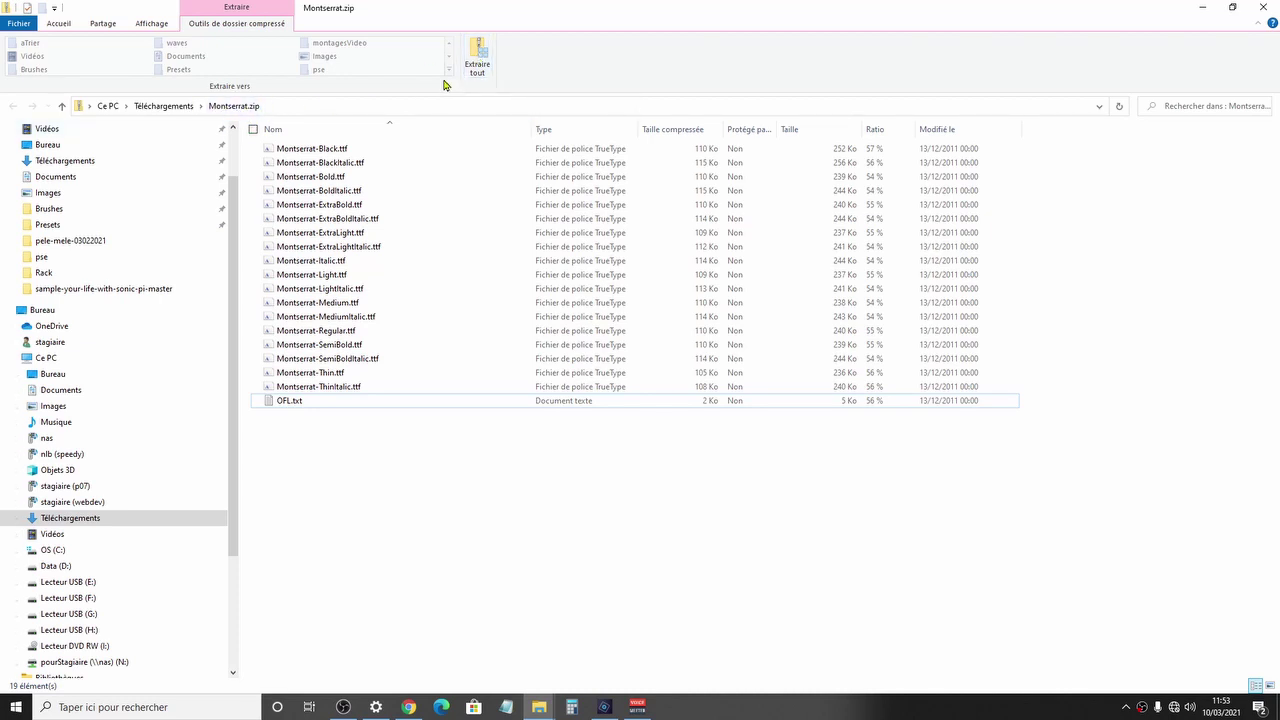
{"action": "left_click", "coordinate": [480, 52]}
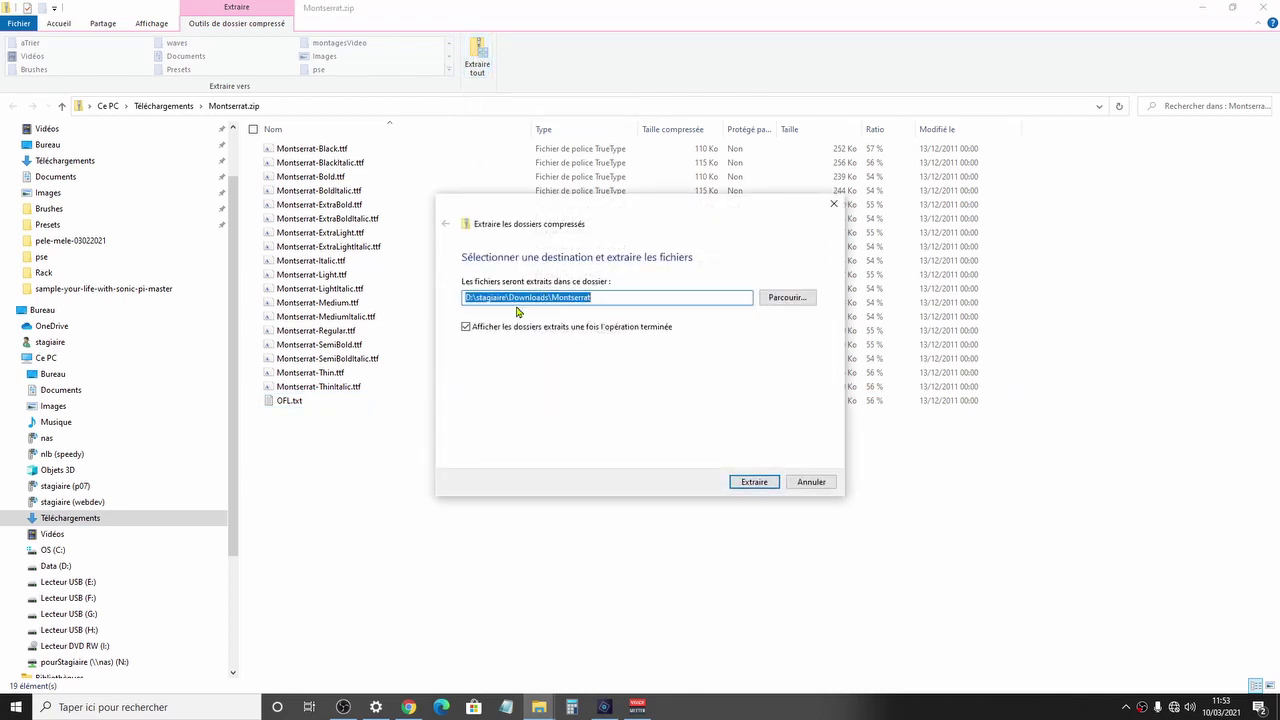
Extract Montserrat.zip to the default Downloads\Montserrat folder.
{"action": "left_click_drag", "start_coordinate": [589, 215], "coordinate": [509, 161]}
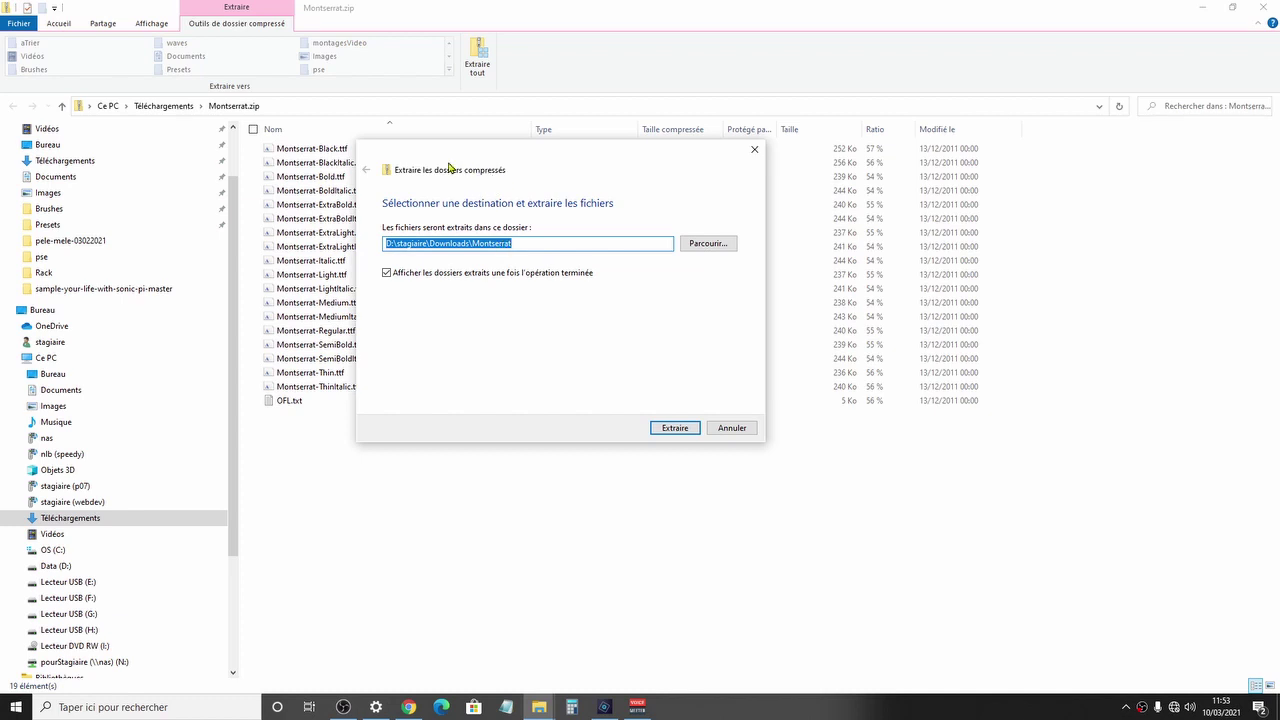
{"action": "left_click_drag", "start_coordinate": [450, 167], "coordinate": [676, 251]}
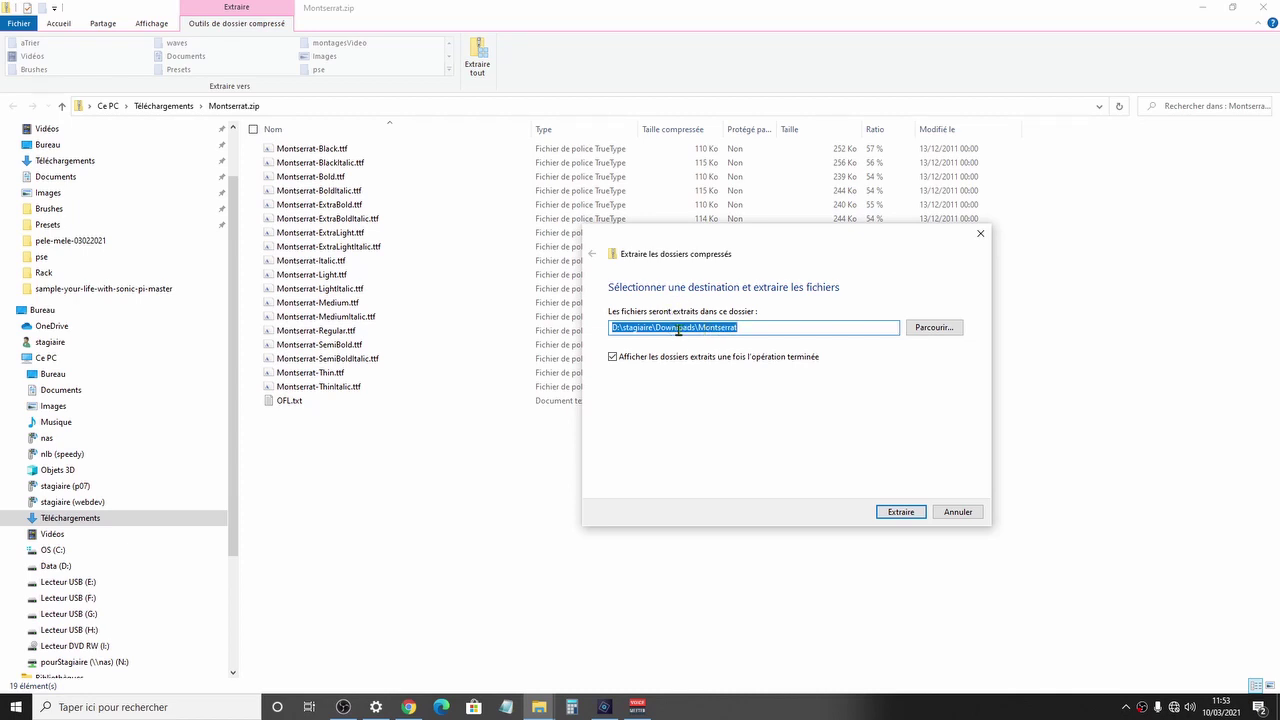
{"action": "left_click", "coordinate": [907, 513]}
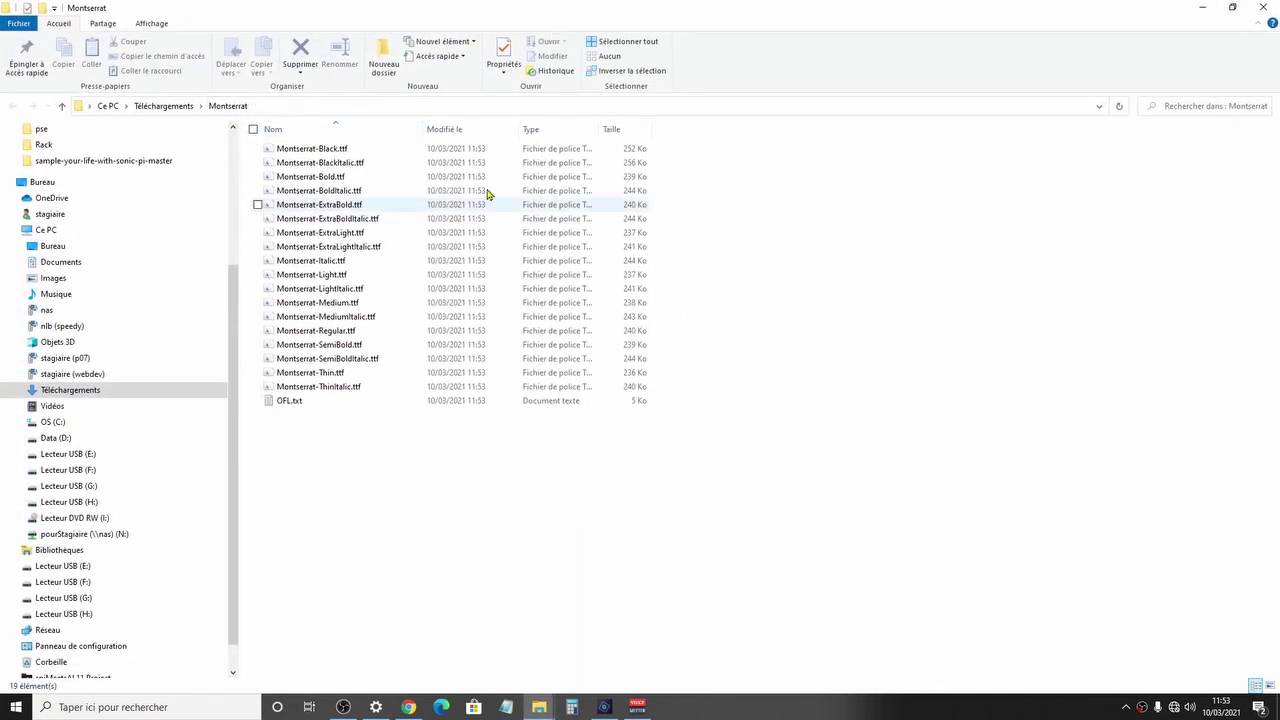
Select all 18 Montserrat .ttf files and snap the Explorer window to the right half.
{"action": "left_click_drag", "start_coordinate": [707, 142], "coordinate": [538, 383]}
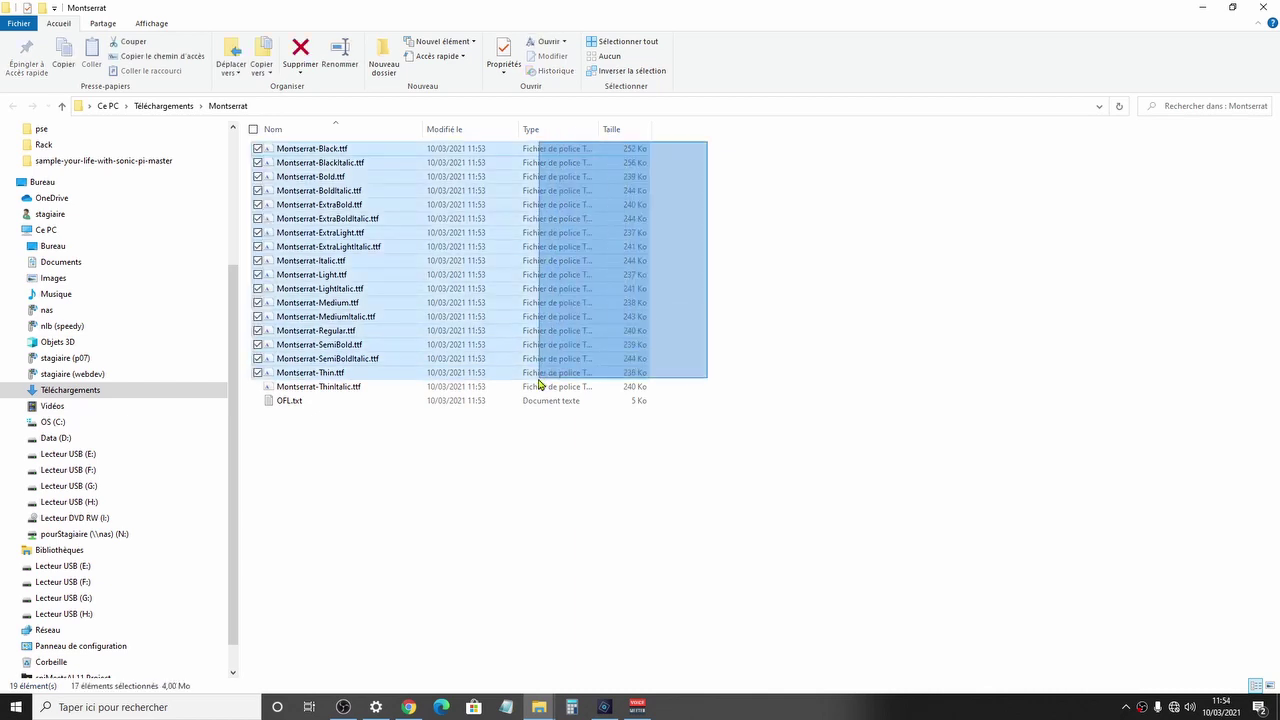
{"action": "left_click_drag", "start_coordinate": [538, 383], "coordinate": [519, 396]}
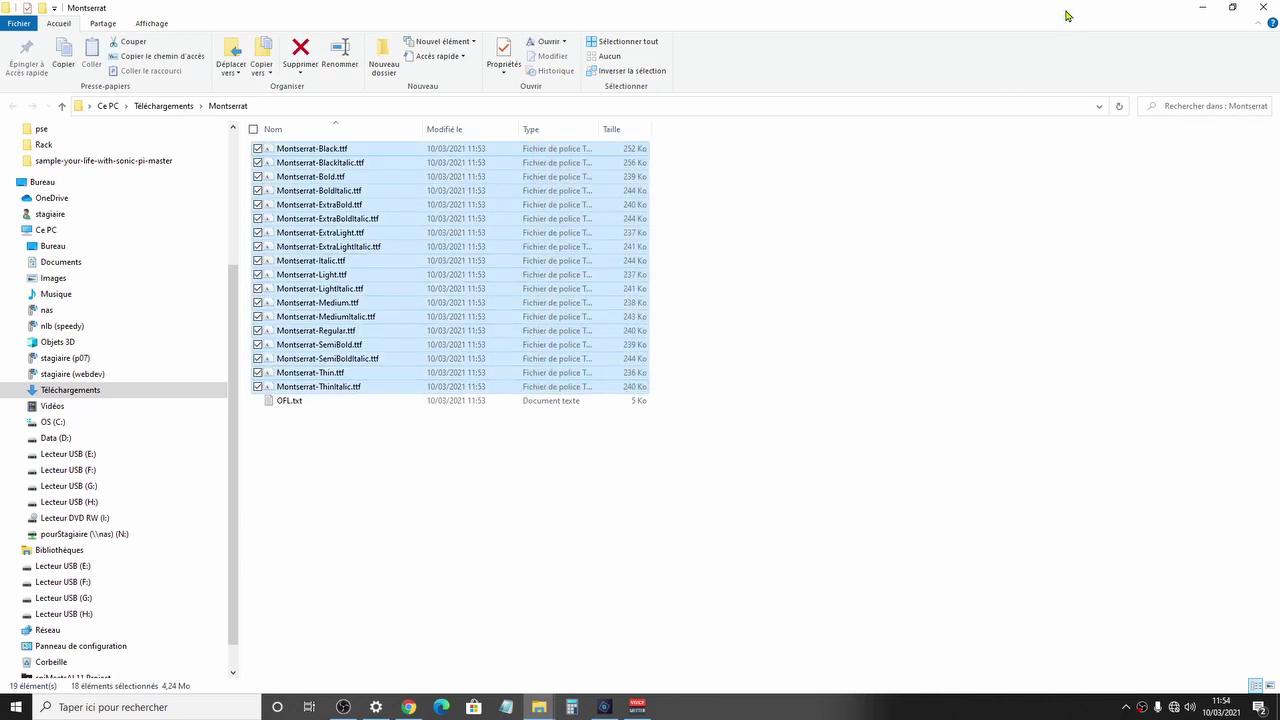
{"action": "left_click_drag", "start_coordinate": [1064, 16], "coordinate": [1279, 50]}
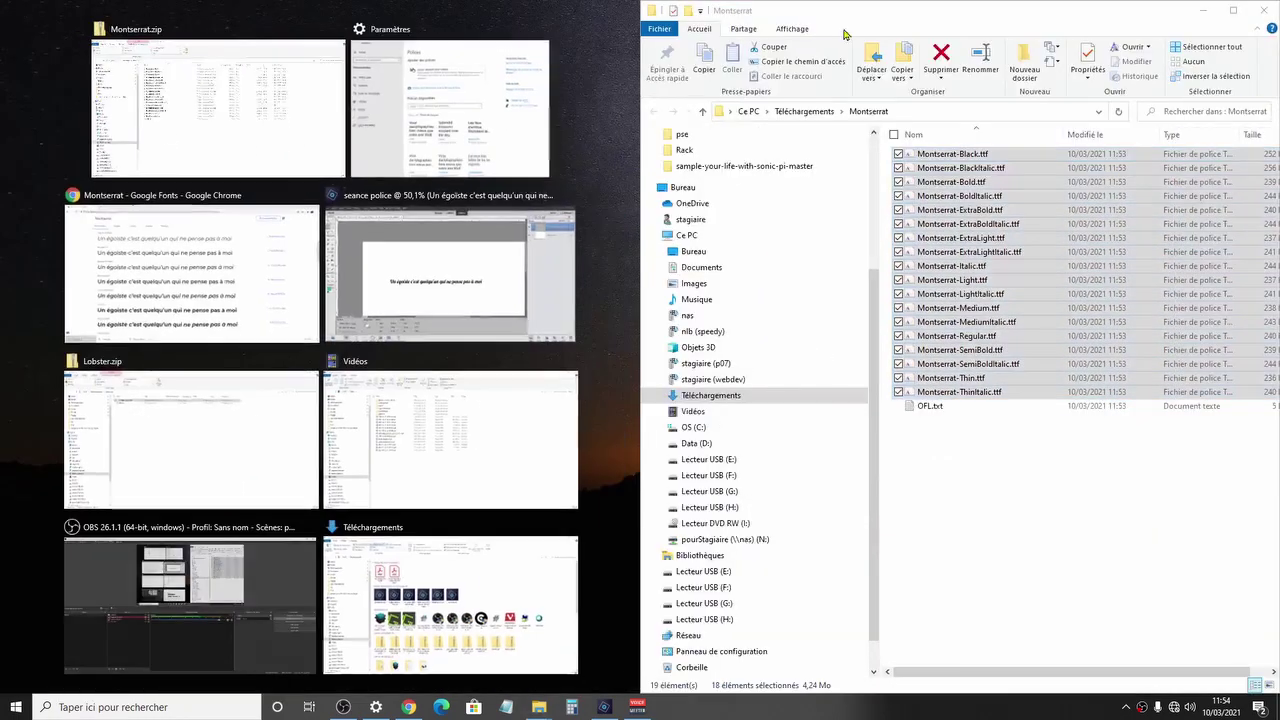
Drop the selected .ttf files on the install area, keeping already-installed styles for all duplicates.
{"action": "left_click", "coordinate": [455, 108]}
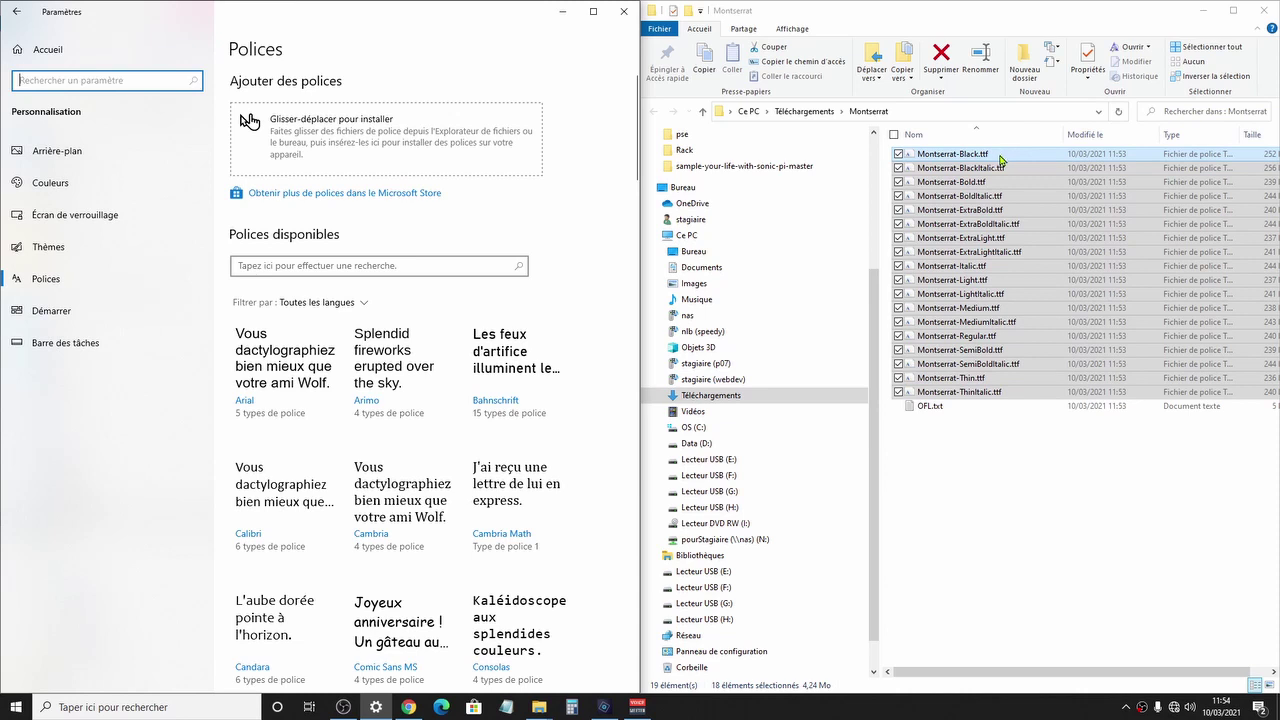
{"action": "left_click_drag", "start_coordinate": [1000, 160], "coordinate": [476, 169]}
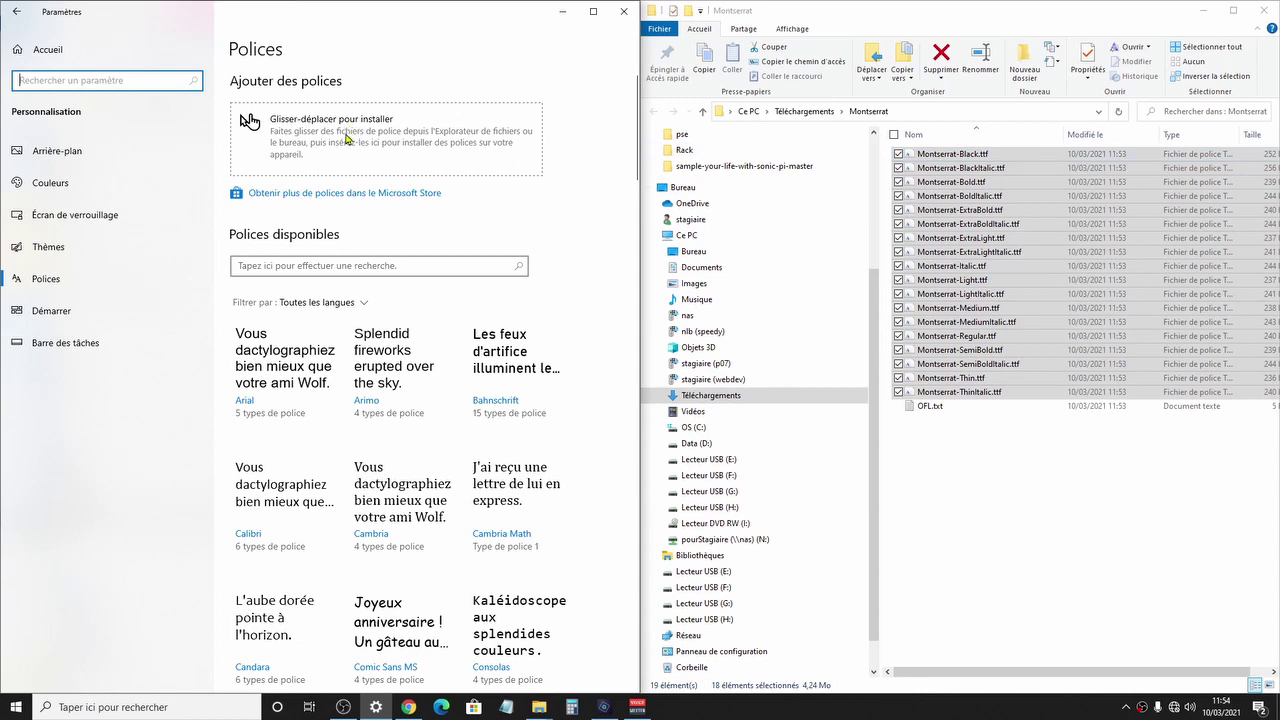
{"action": "mouse_move", "coordinate": [914, 228]}
{"action": "left_mouse_down"}
{"action": "mouse_move", "coordinate": [316, 164]}
{"action": "mouse_move", "coordinate": [370, 158]}
{"action": "mouse_move", "coordinate": [280, 128]}
{"action": "left_mouse_up"}
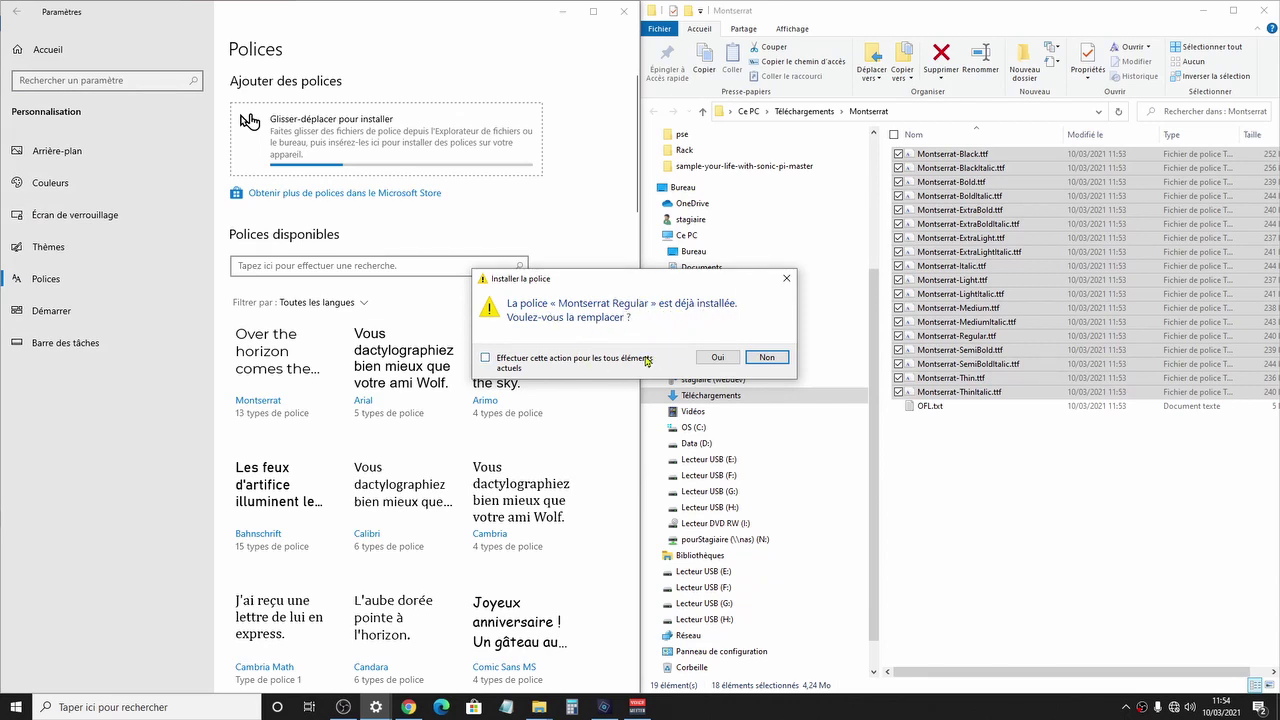
{"action": "left_click", "coordinate": [603, 362]}
{"action": "left_click", "coordinate": [764, 357]}
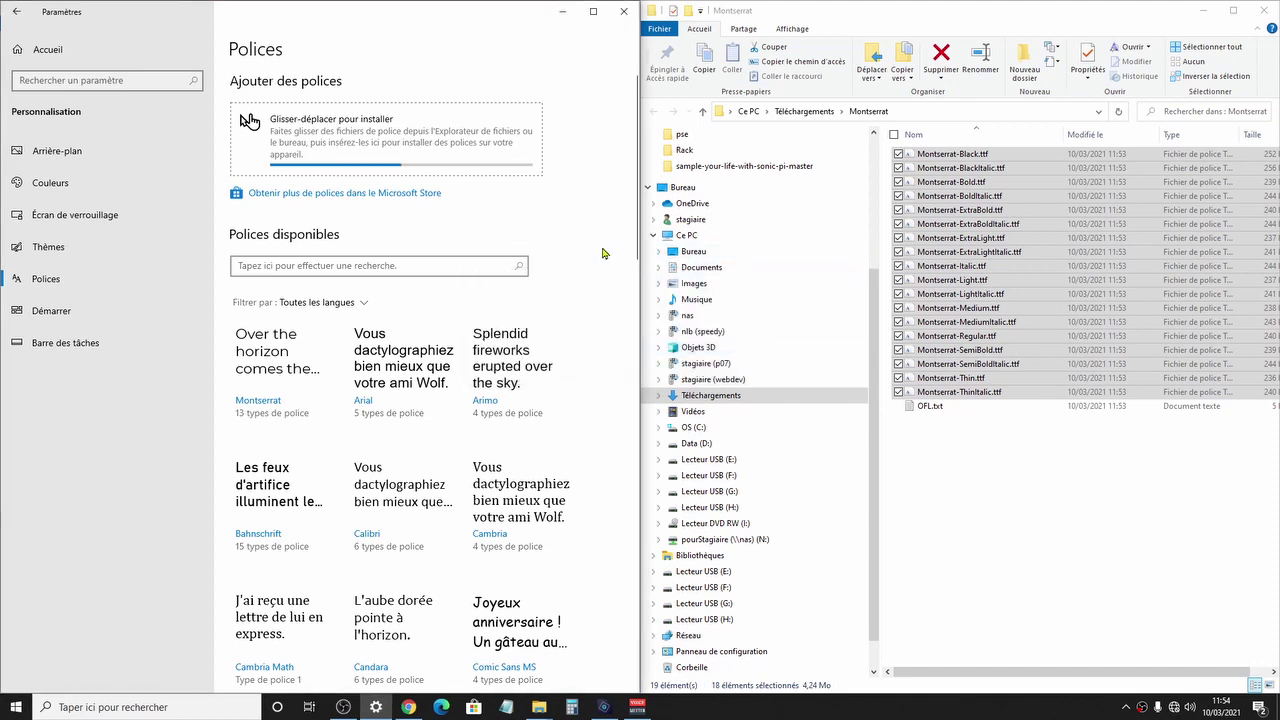
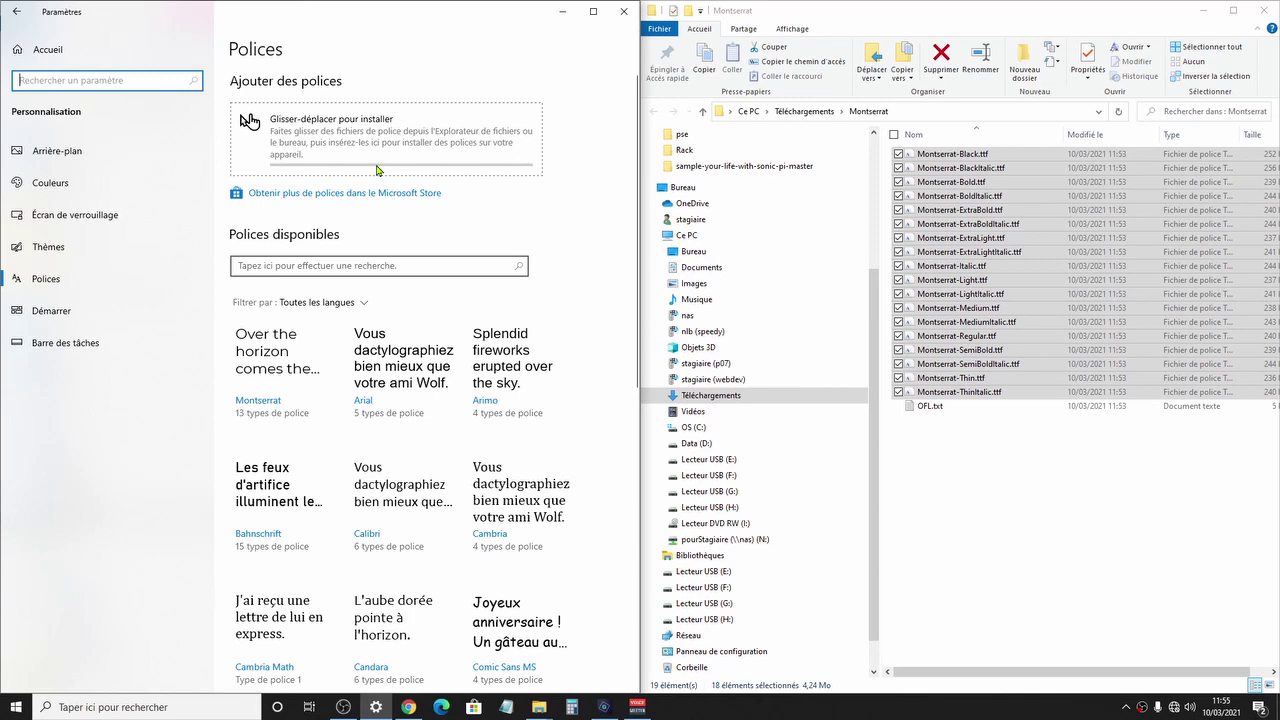
Filter the installed fonts list with 'mont' so only Montserrat's 18 styles show.
{"action": "left_click", "coordinate": [385, 266]}
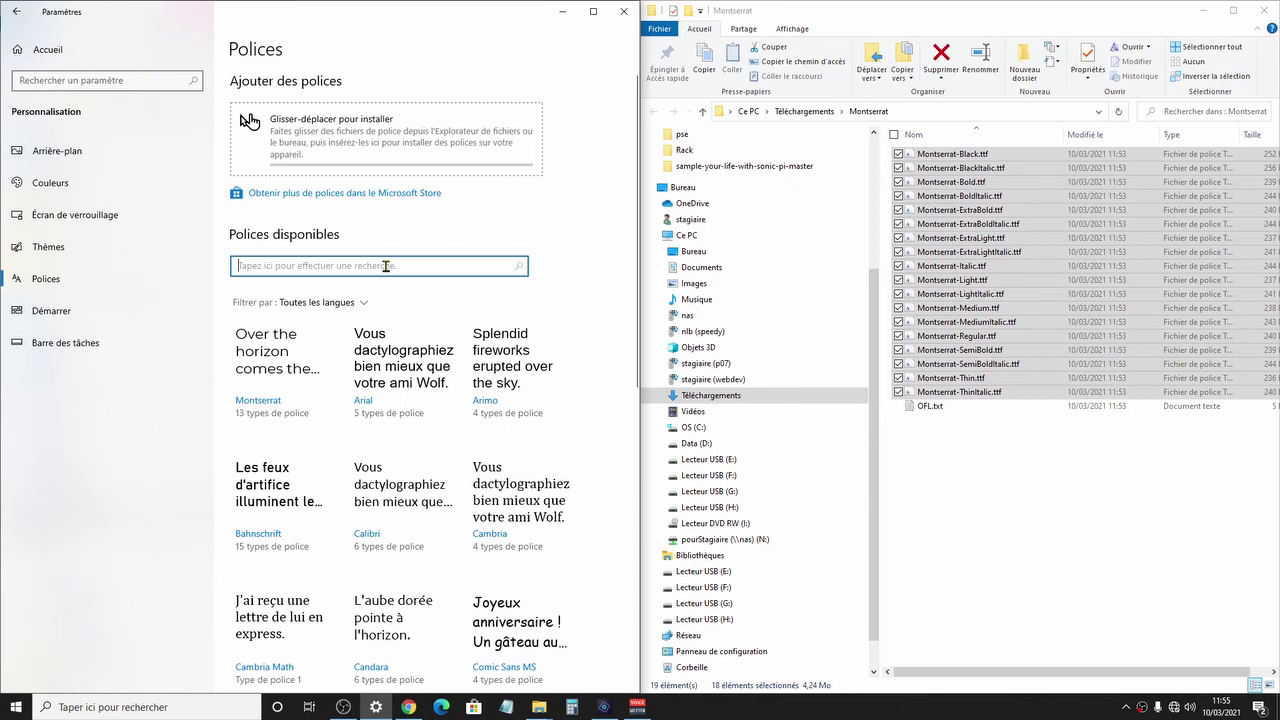
{"action": "type", "text": "mont"}
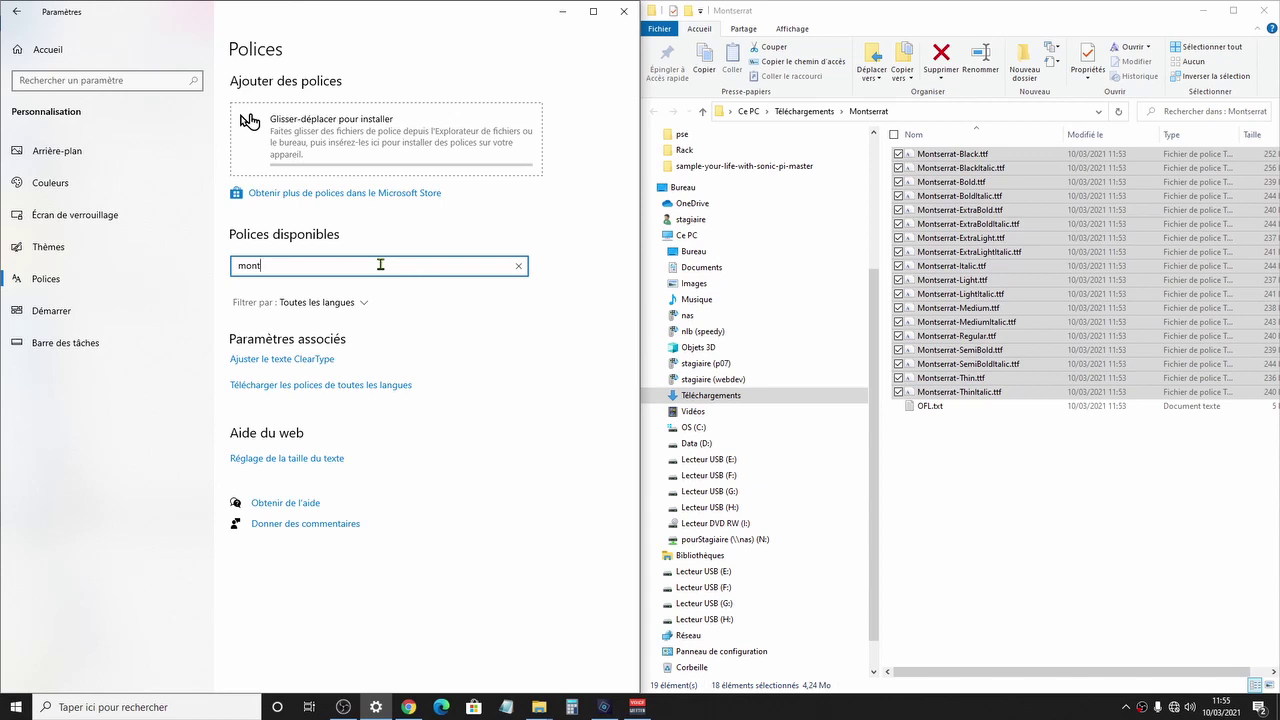
{"action": "key", "text": "BackSpace"}
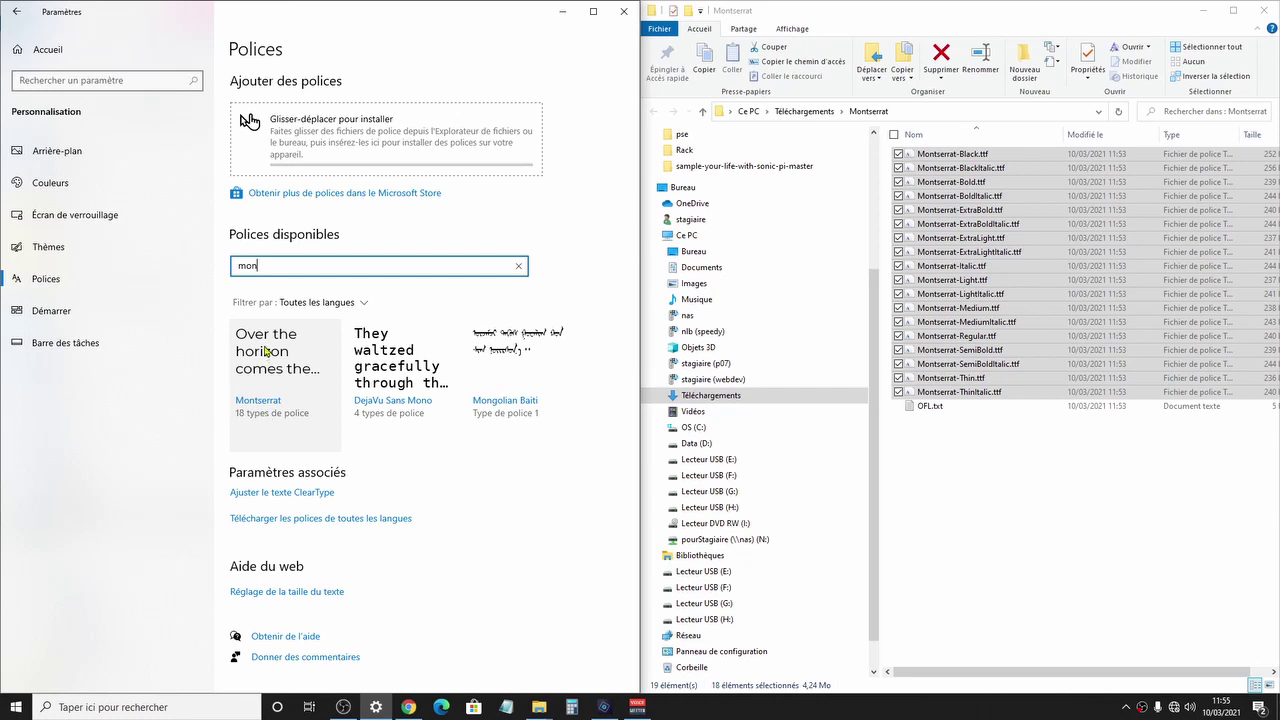
{"action": "type", "text": "t"}
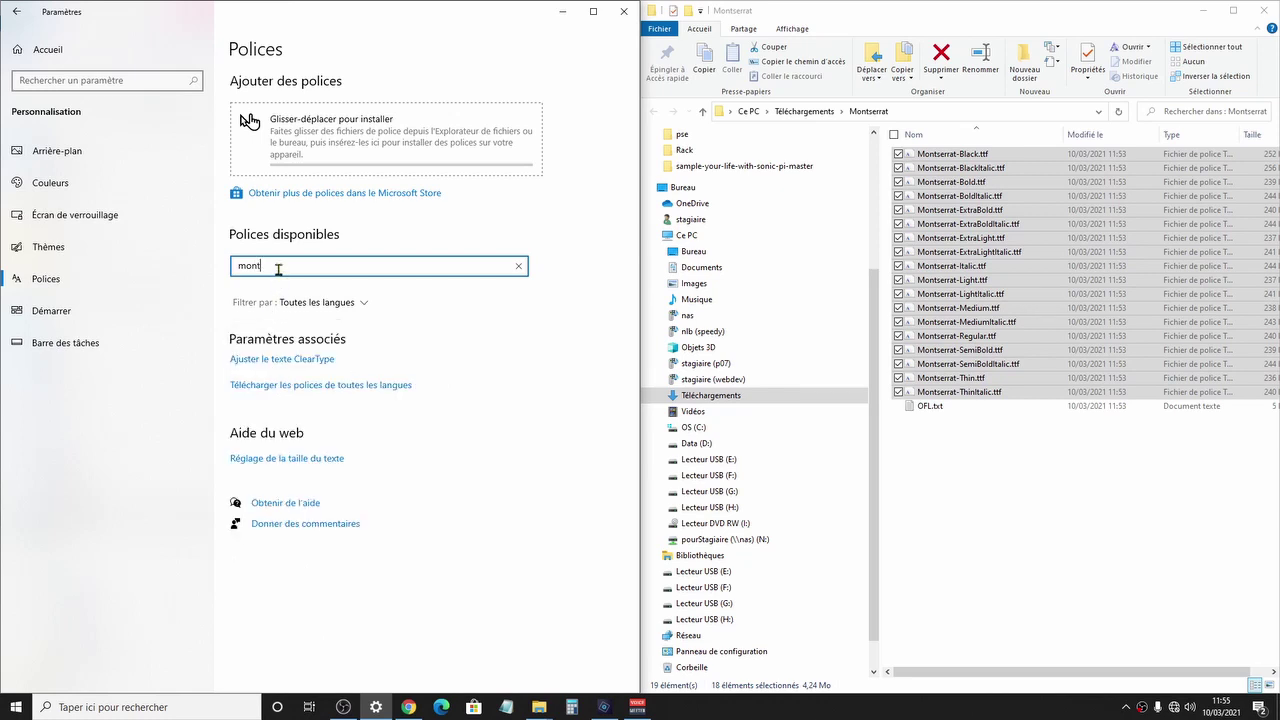
{"action": "key", "text": "BackSpace"}
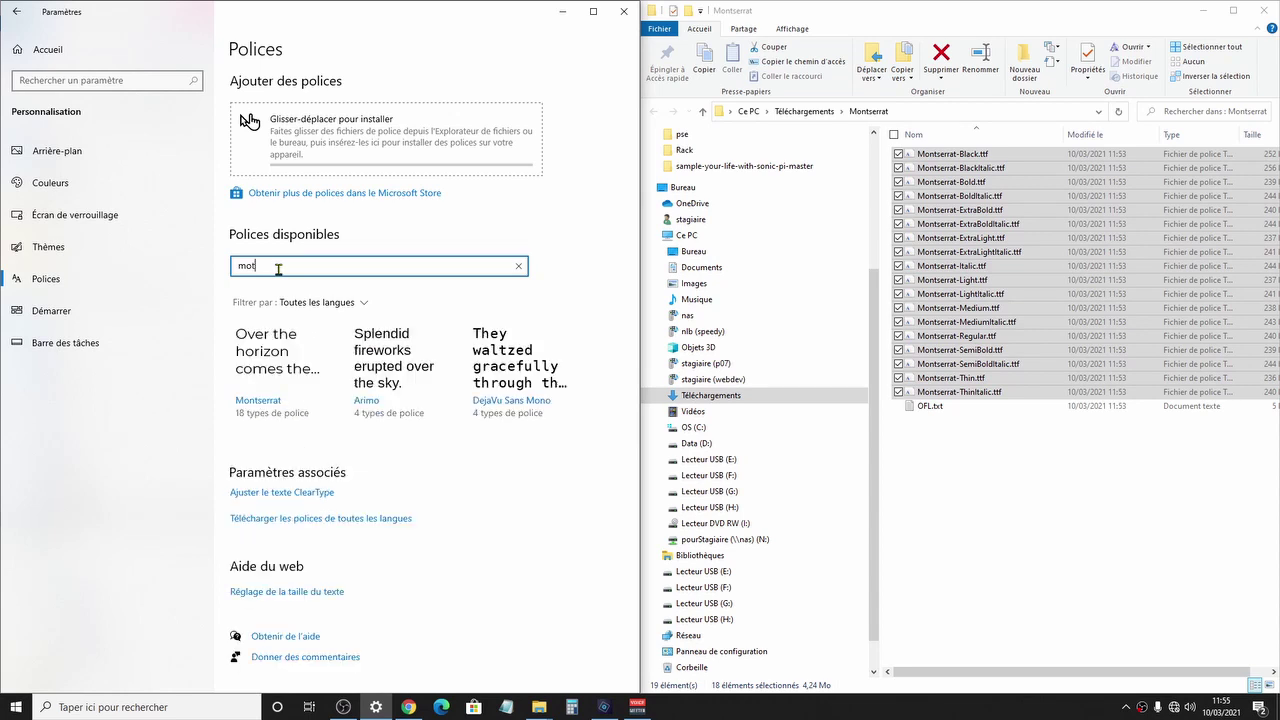
{"action": "key", "text": "BackSpace"}
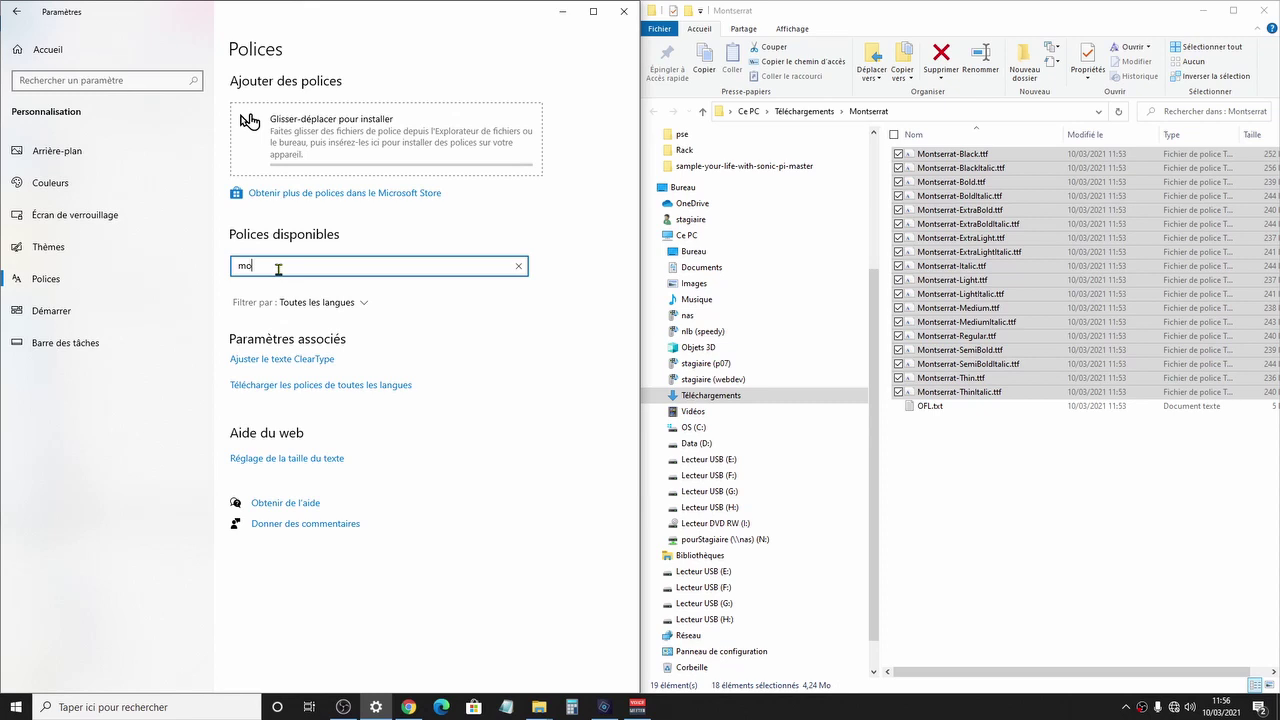
{"action": "key", "text": "BackSpace"}
{"action": "key", "text": "BackSpace"}
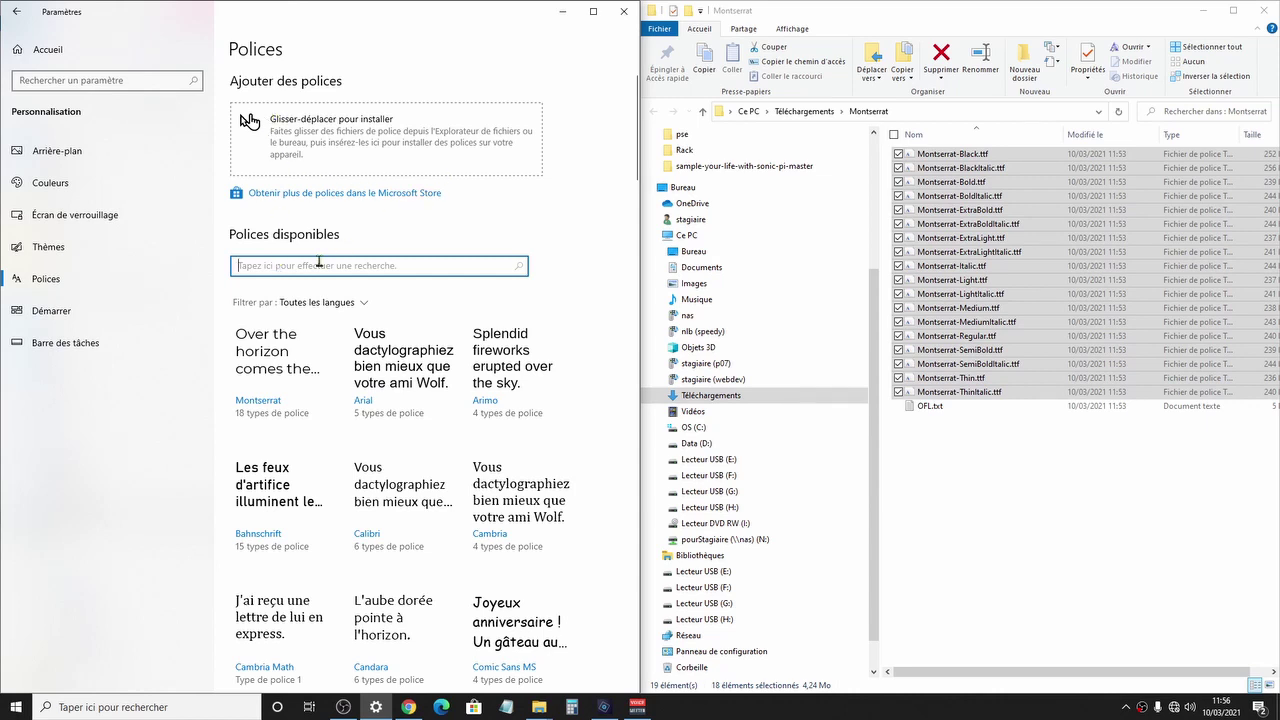
{"action": "type", "text": "mont"}
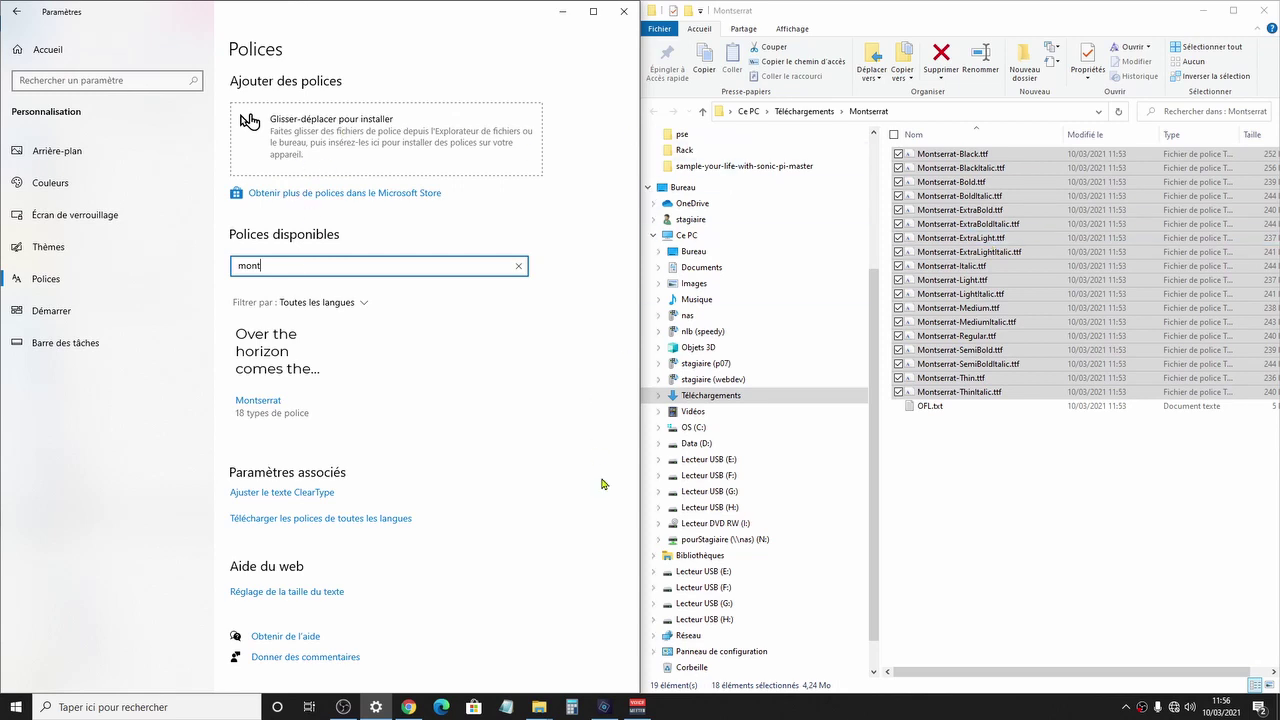
Change the quote's font from Lobster to Montserrat ExtraBold and commit the edit.
{"action": "left_click", "coordinate": [608, 705]}
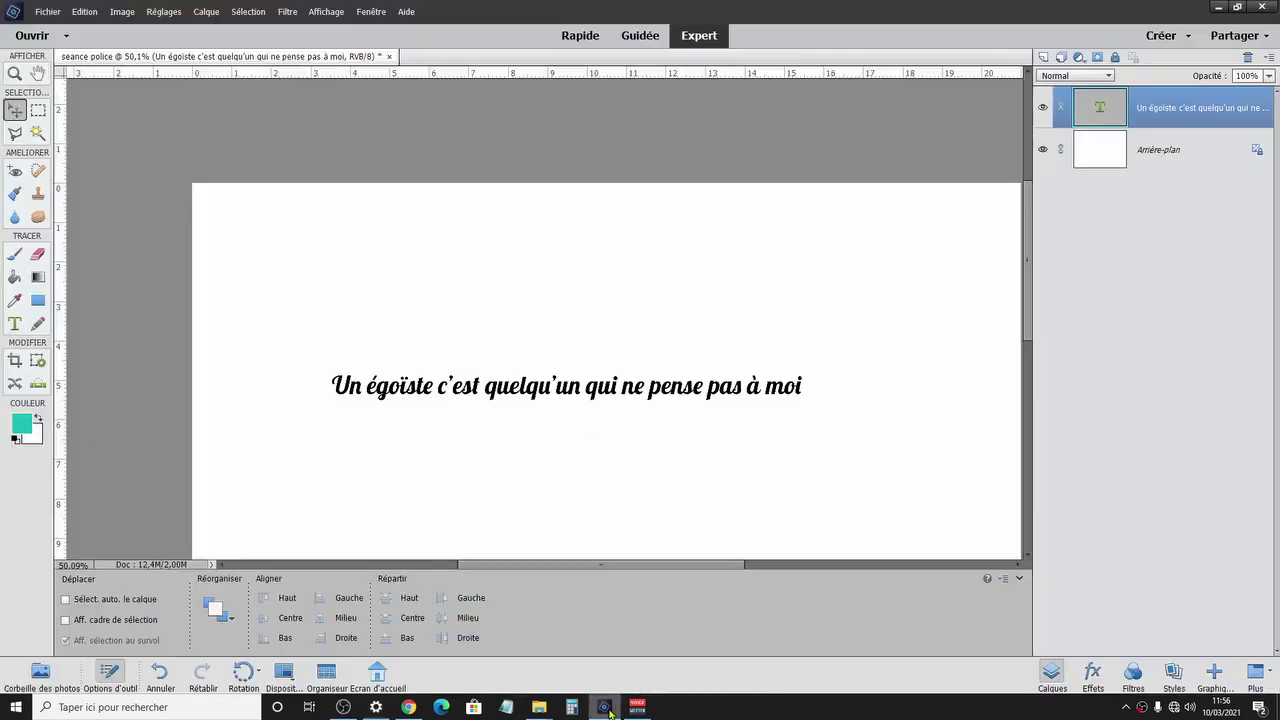
{"action": "double_click", "coordinate": [472, 387]}
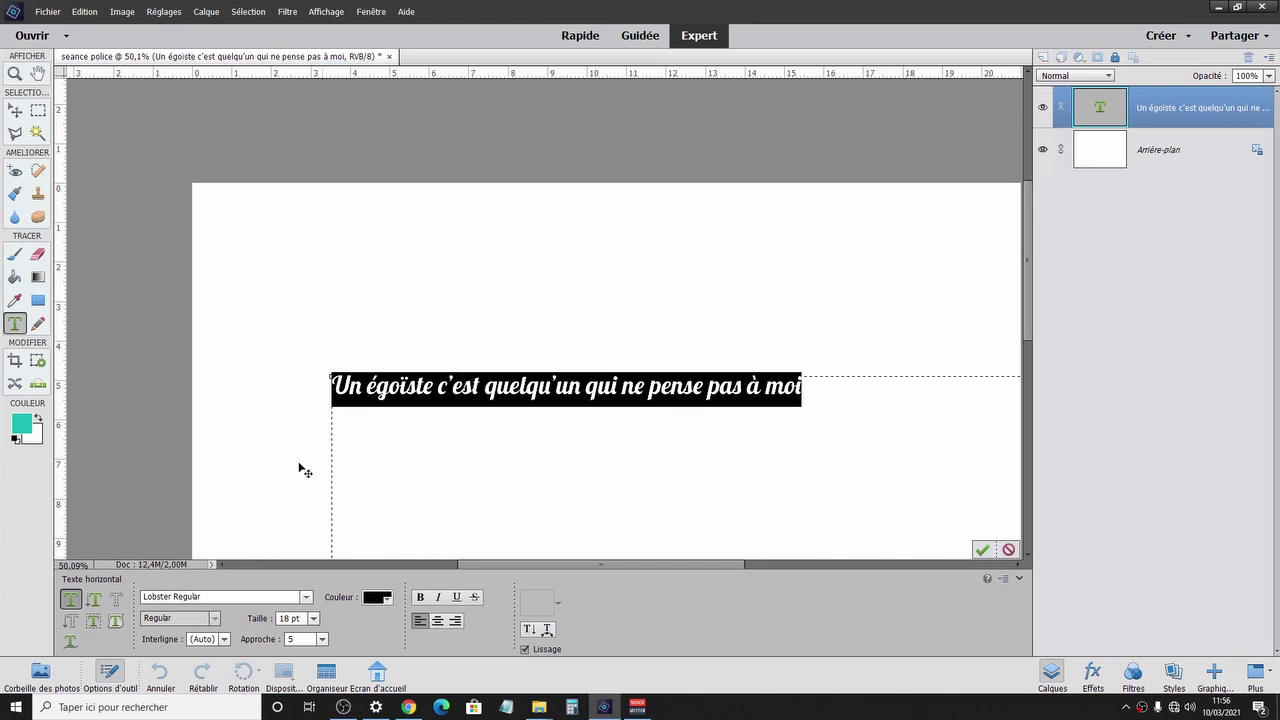
{"action": "double_click", "coordinate": [221, 597]}
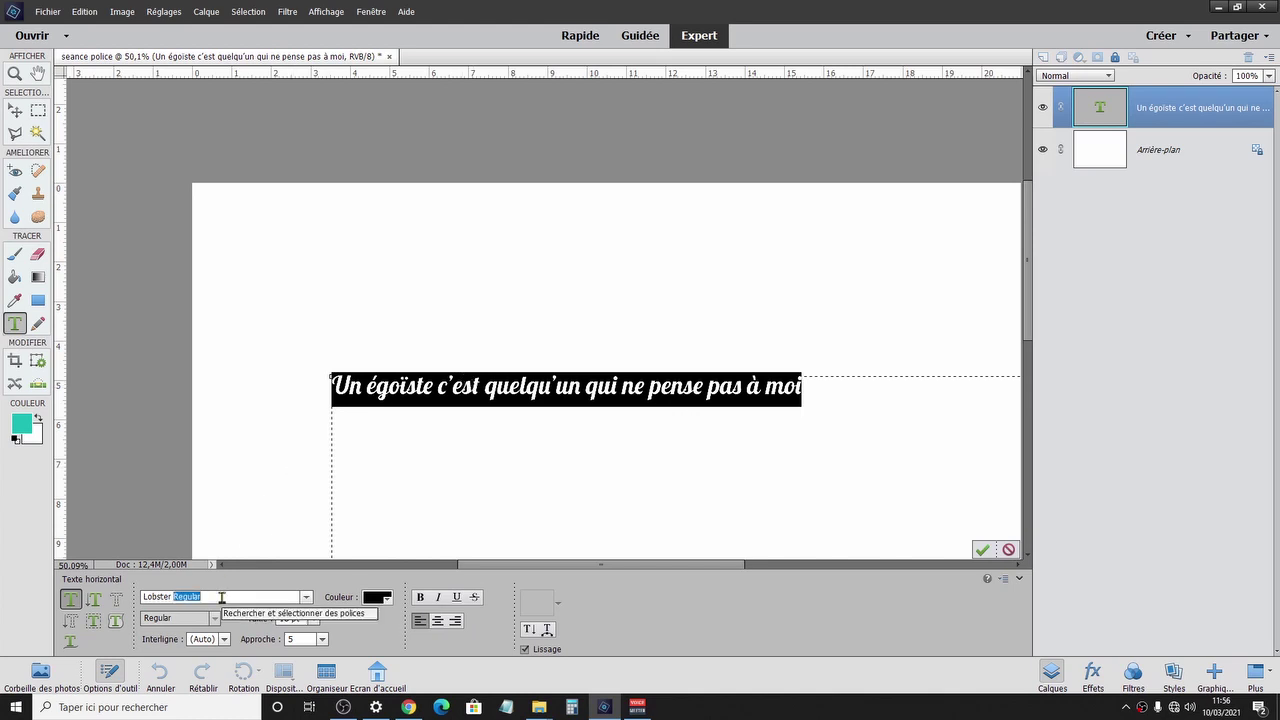
{"action": "key", "text": "BackSpace"}
{"action": "key", "text": "BackSpace"}
{"action": "key", "text": "BackSpace"}
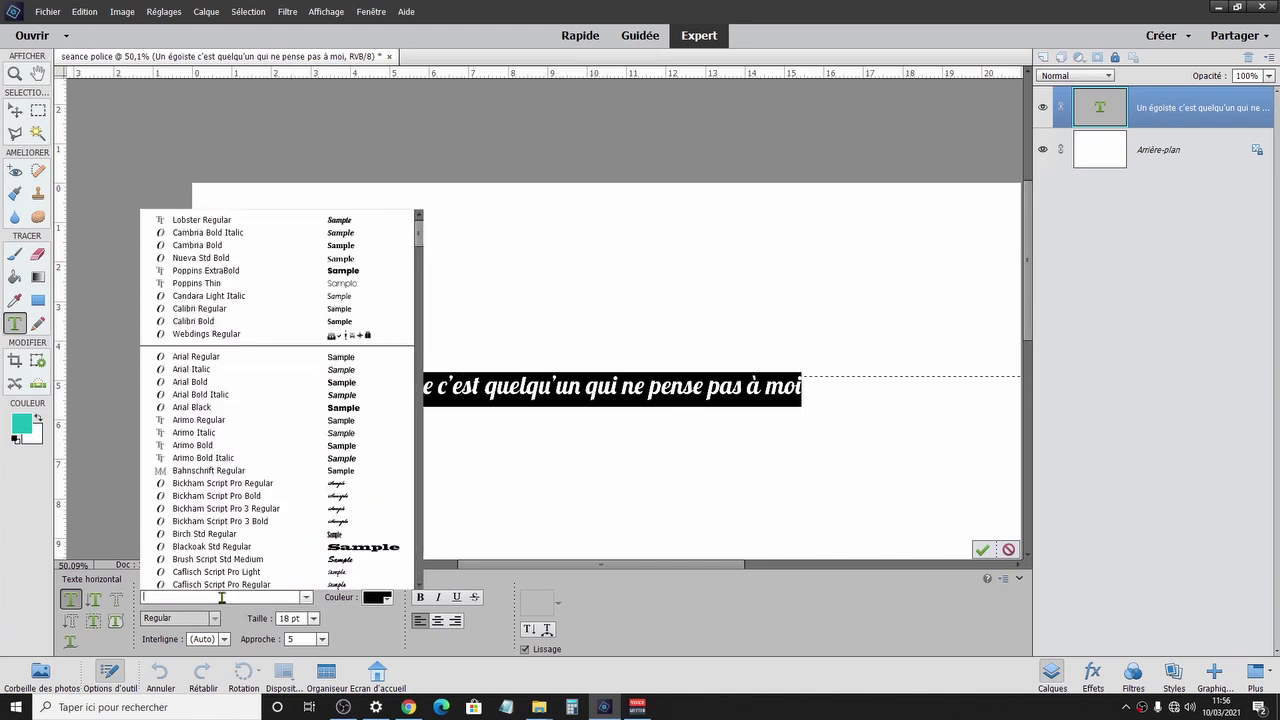
{"action": "type", "text": "mont"}
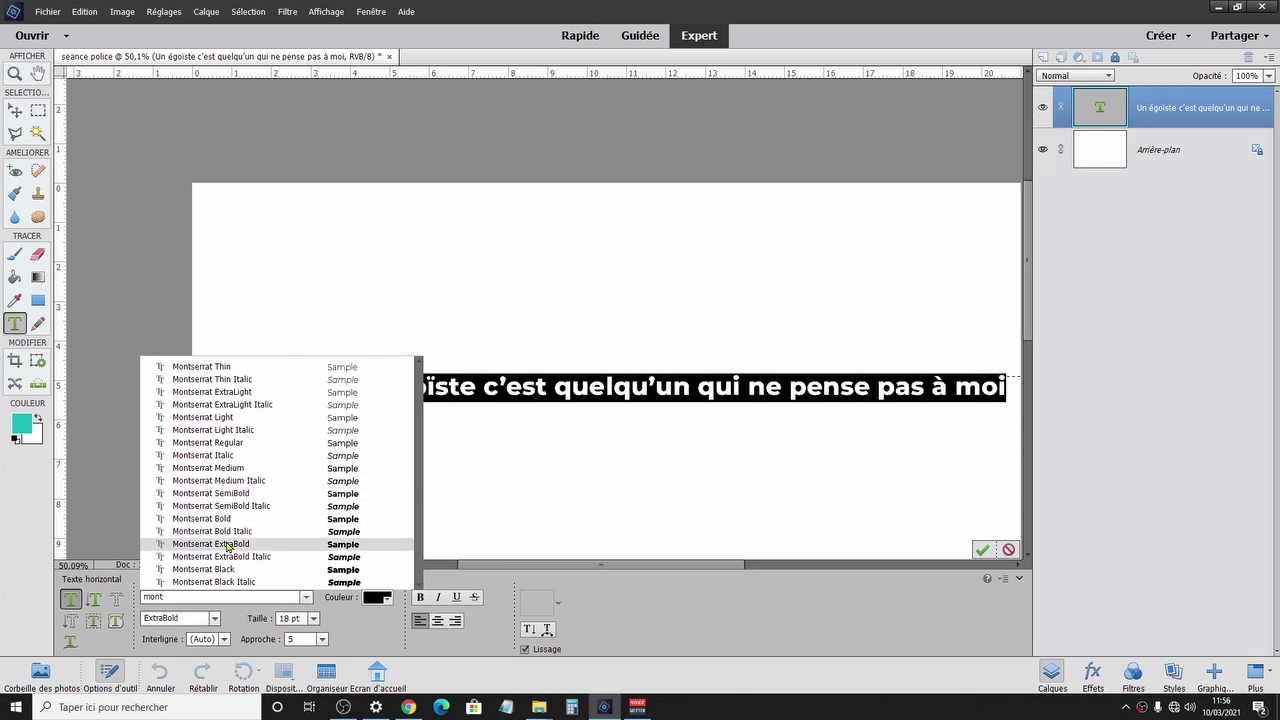
{"action": "left_click", "coordinate": [228, 546]}
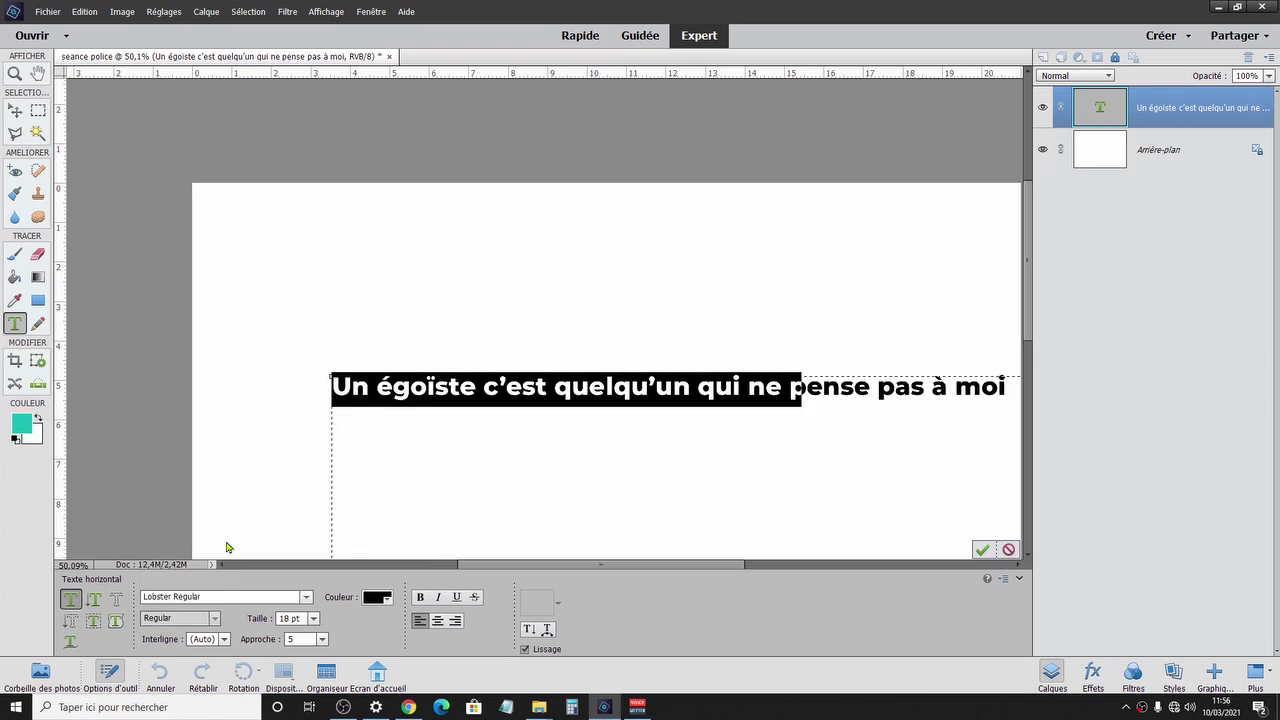
{"action": "left_click", "coordinate": [983, 552]}
Shift the quote up and left, trying salmon and then teal text colours.
{"action": "key", "text": "v"}
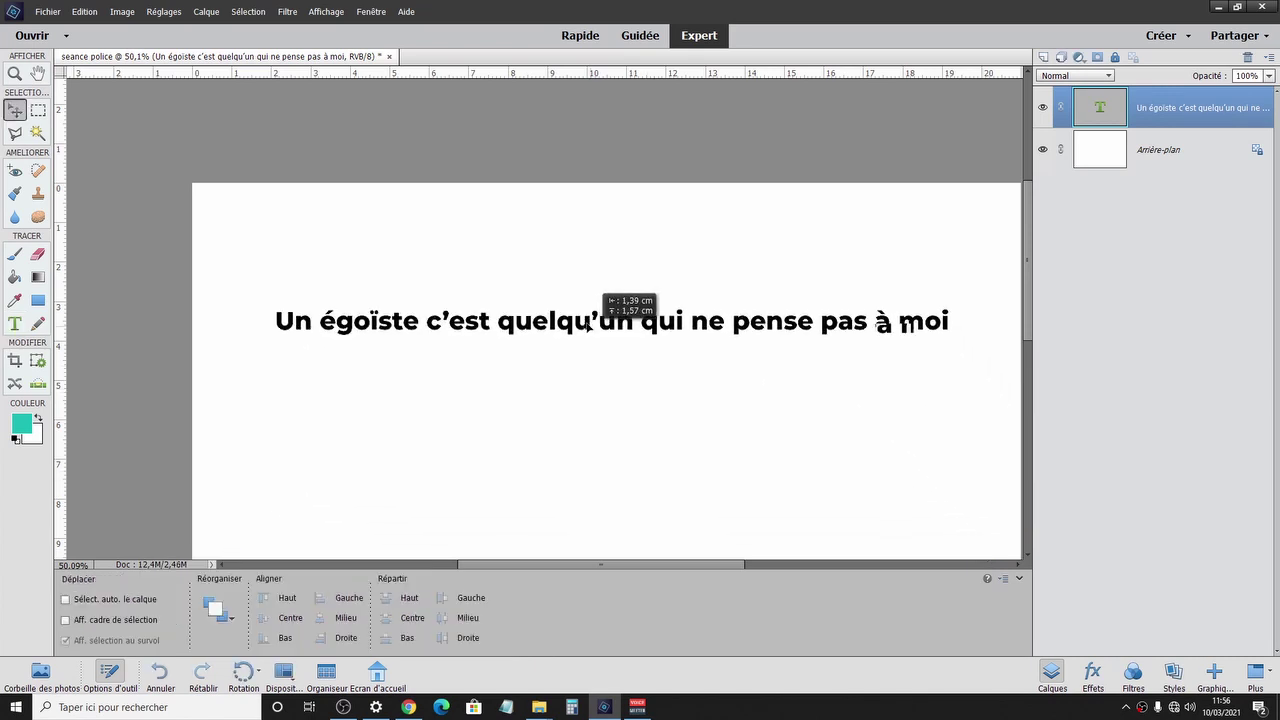
{"action": "left_click_drag", "start_coordinate": [654, 396], "coordinate": [579, 308]}
{"action": "double_click", "coordinate": [446, 308]}
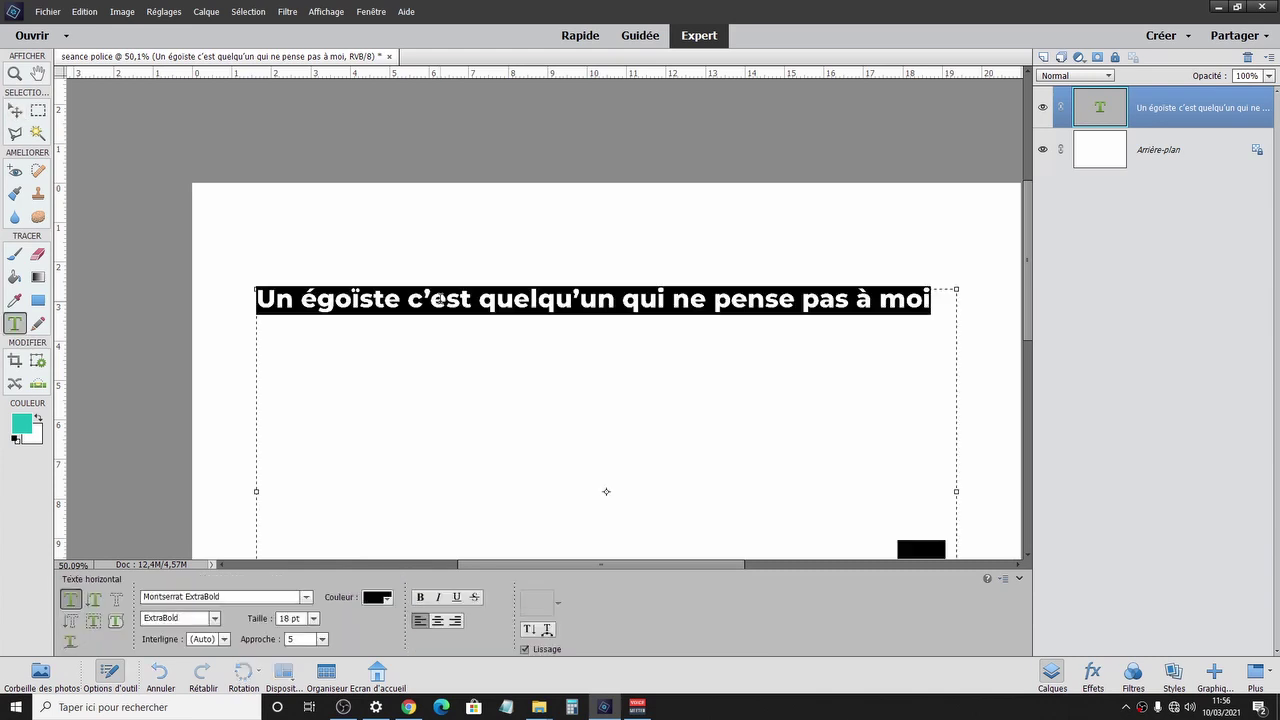
{"action": "left_click", "coordinate": [386, 599]}
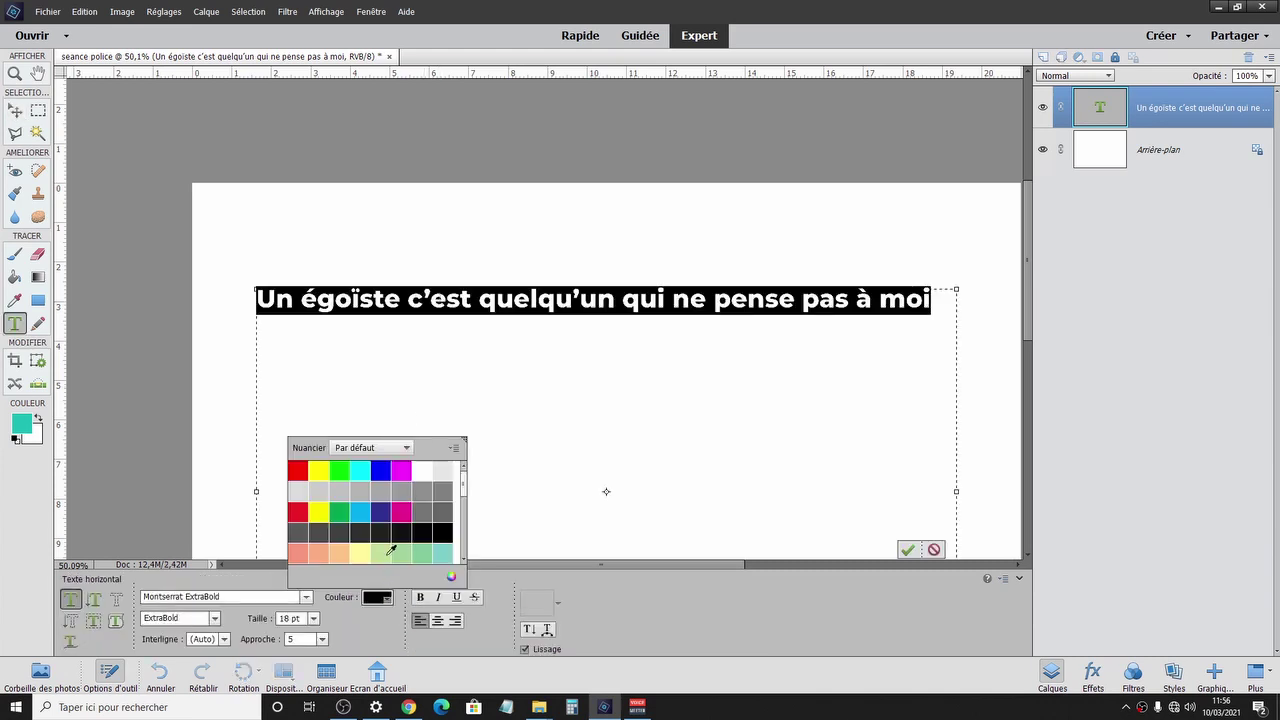
{"action": "left_click", "coordinate": [327, 552]}
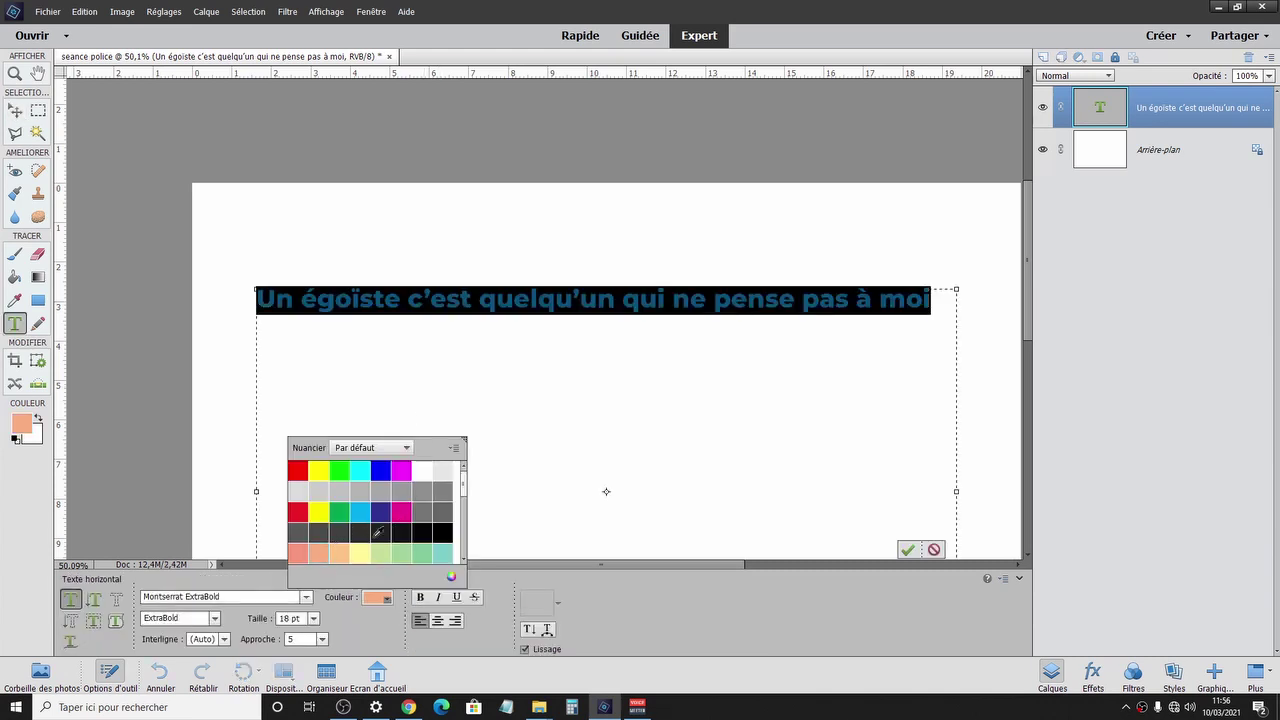
{"action": "left_click", "coordinate": [441, 551]}
{"action": "left_click", "coordinate": [467, 395]}
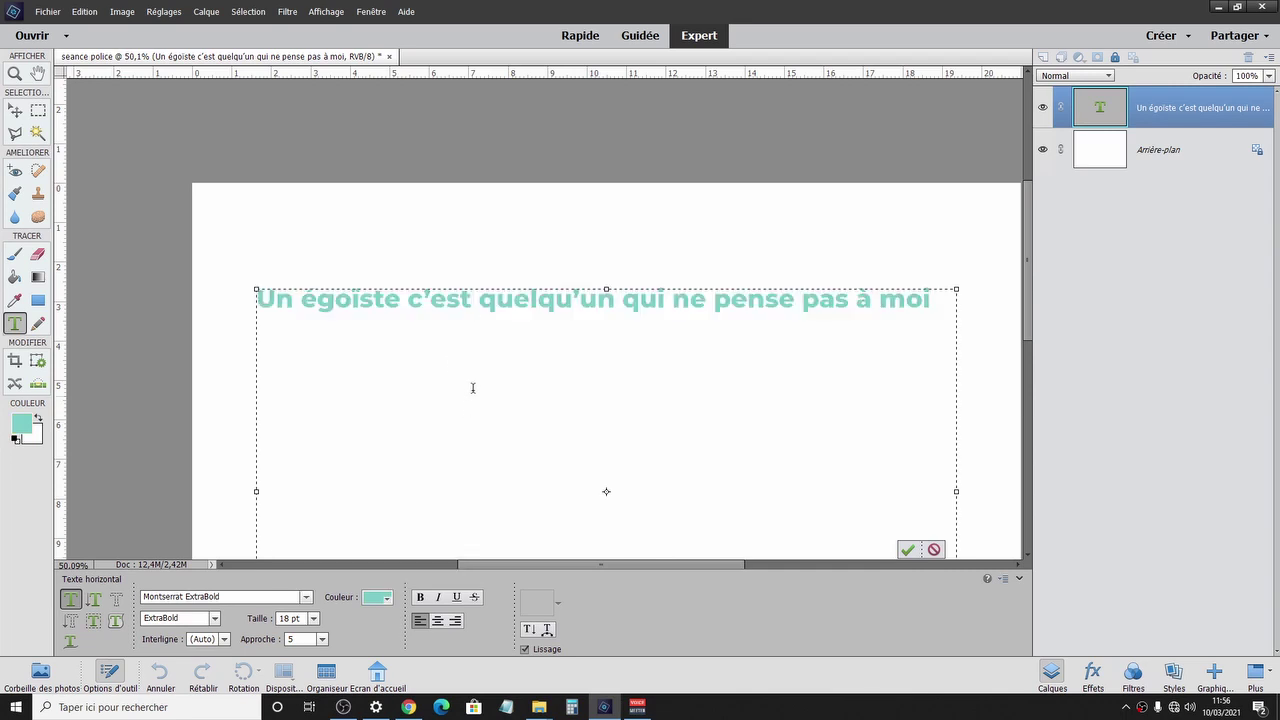
Recolour the whole quote crimson from the colour swatches.
{"action": "triple_click", "coordinate": [493, 304]}
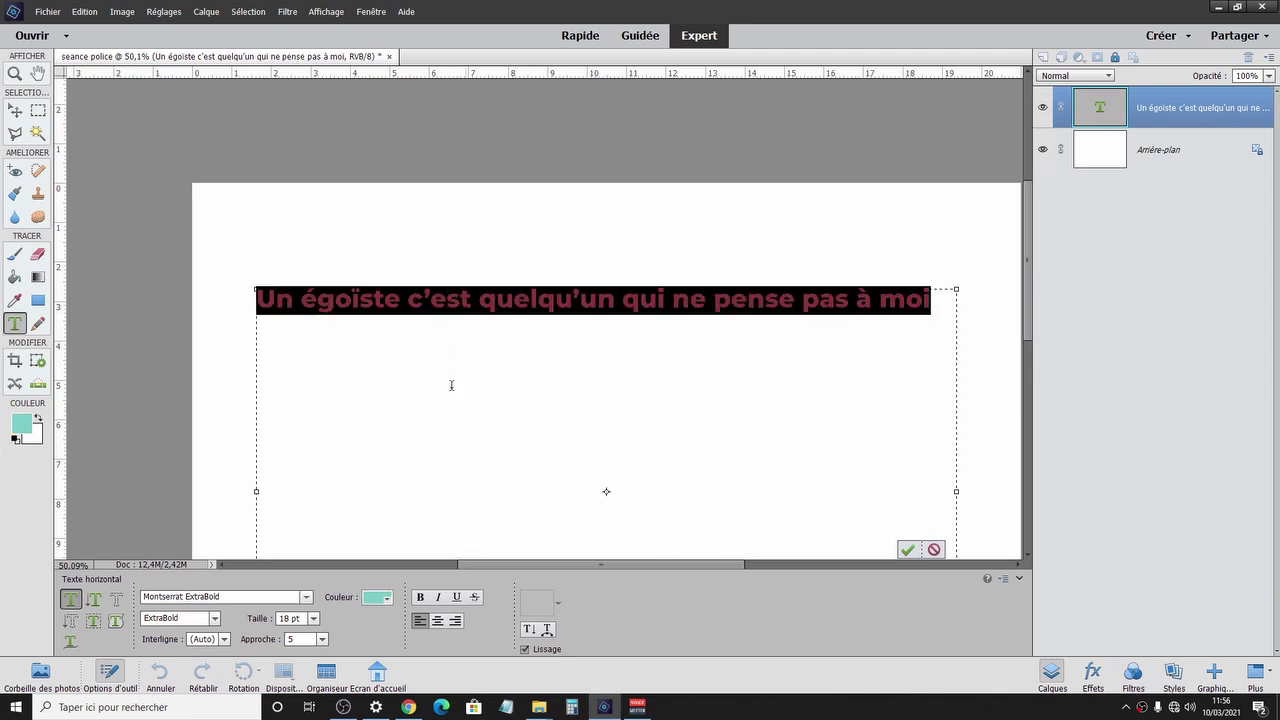
{"action": "left_click", "coordinate": [388, 597]}
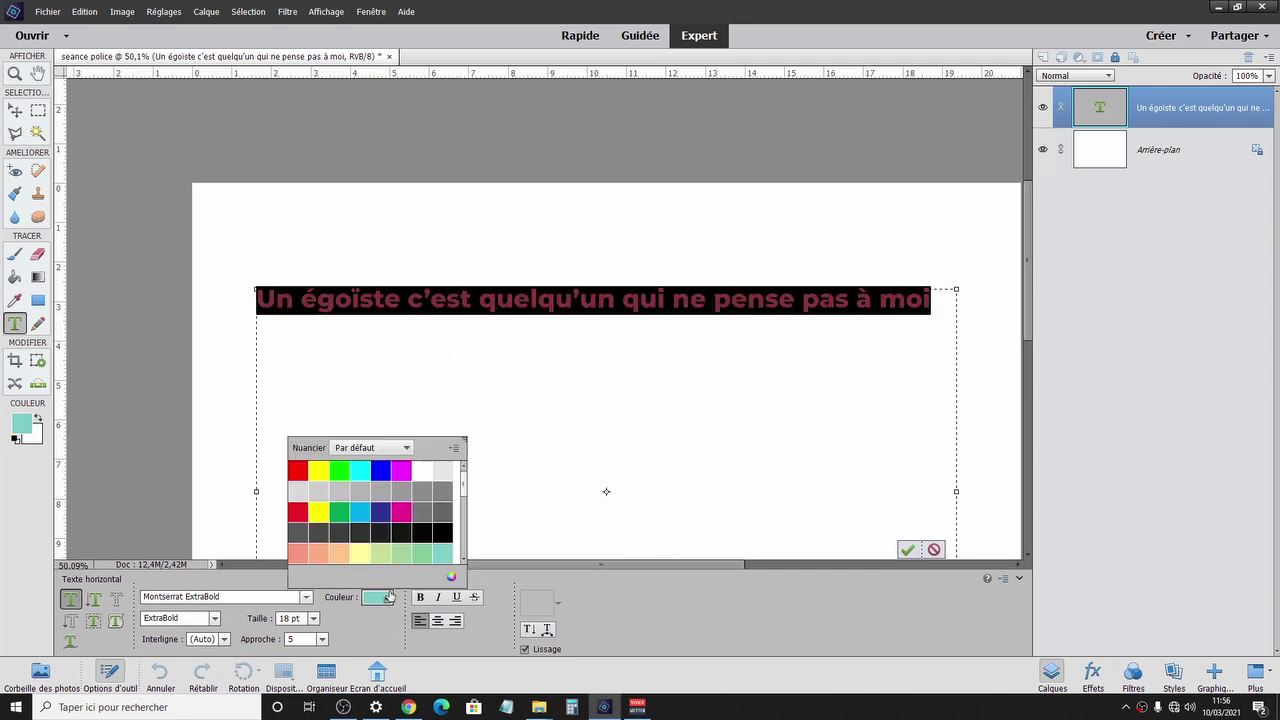
{"action": "left_click_drag", "start_coordinate": [467, 495], "coordinate": [466, 535]}
{"action": "left_click", "coordinate": [442, 515]}
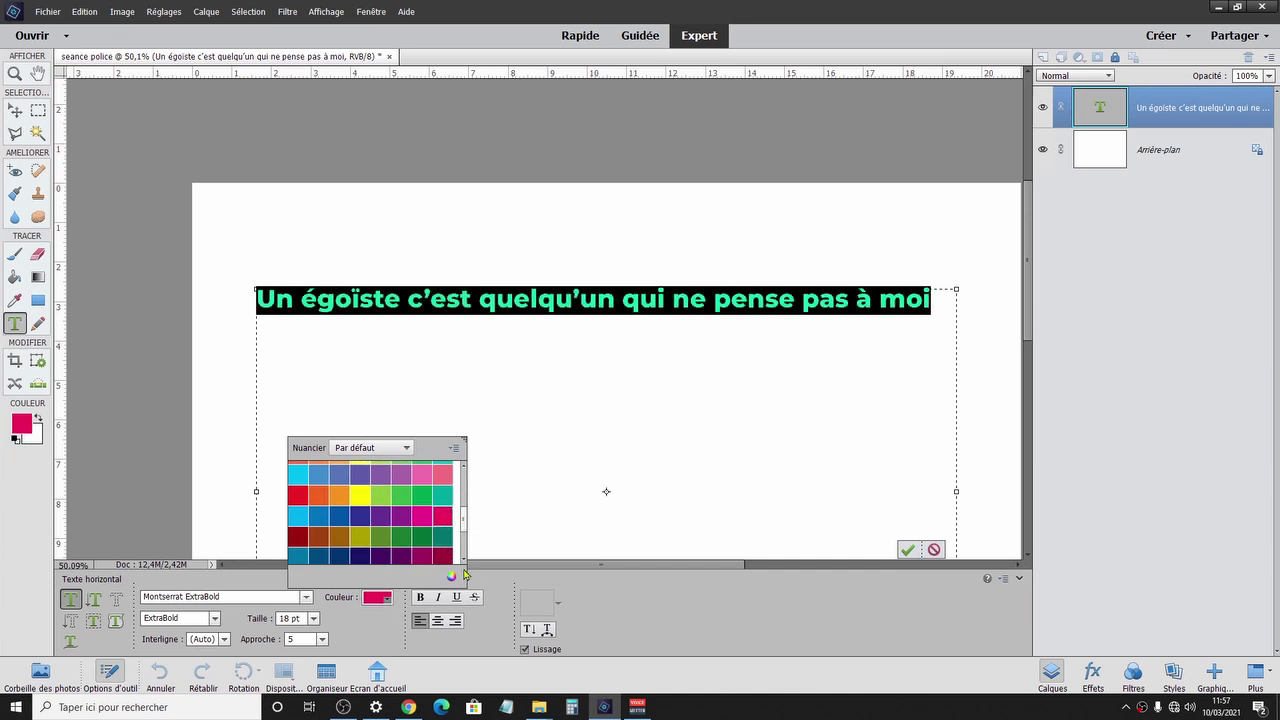
{"action": "left_click", "coordinate": [511, 354]}
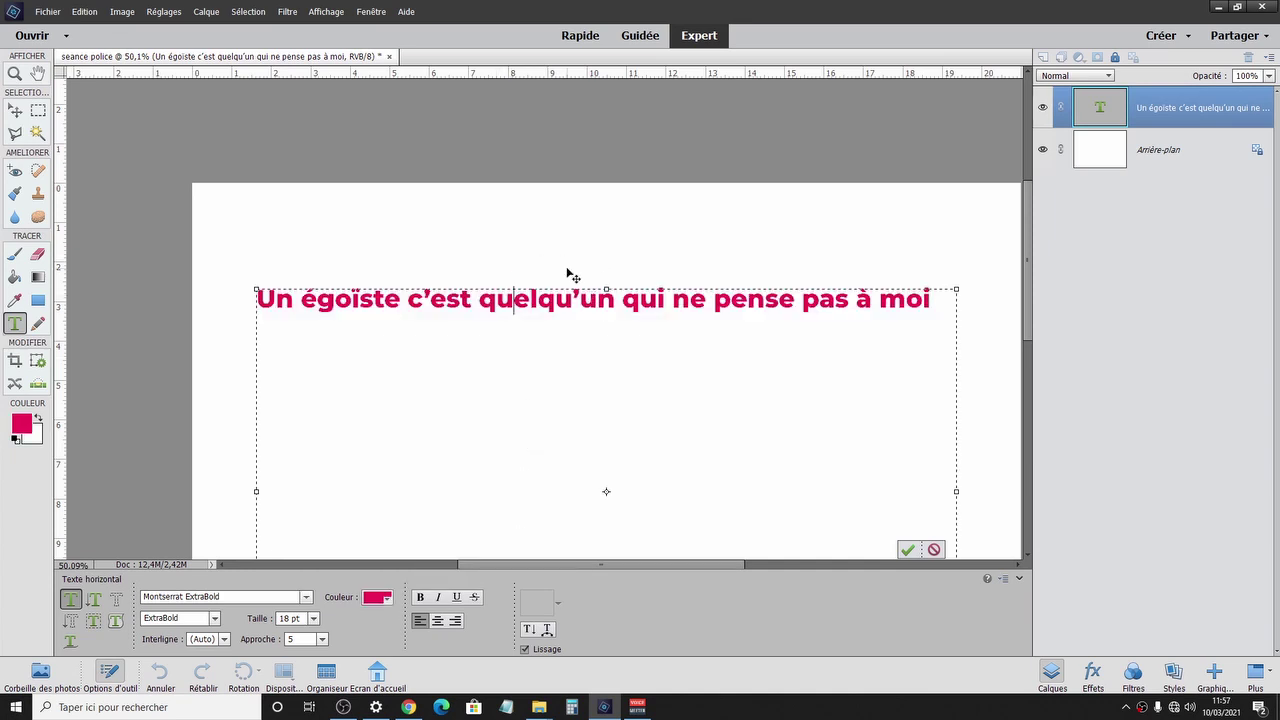
Narrow the text box so the quote wraps to two lines, then move it up-right.
{"action": "left_click_drag", "start_coordinate": [959, 489], "coordinate": [627, 494]}
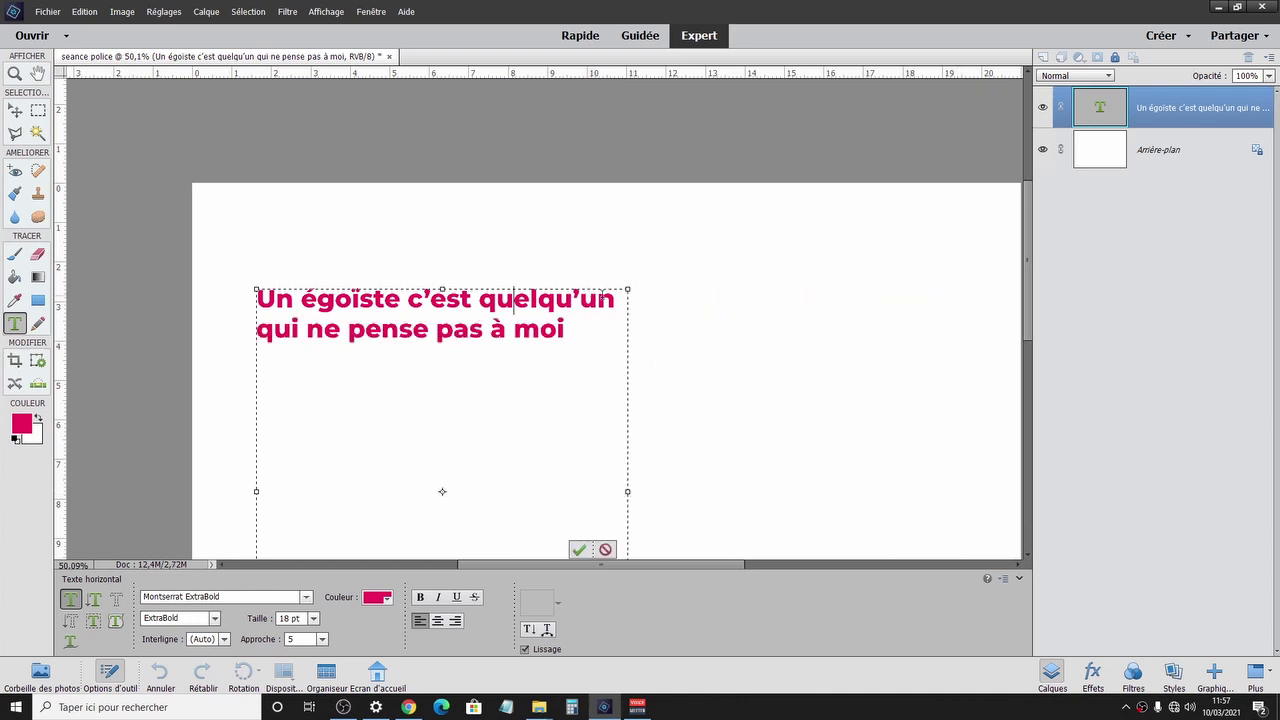
{"action": "left_click", "coordinate": [579, 549]}
{"action": "mouse_move", "coordinate": [416, 298]}
{"action": "left_mouse_down"}
{"action": "mouse_move", "coordinate": [474, 258]}
{"action": "mouse_move", "coordinate": [580, 243]}
{"action": "left_mouse_up"}
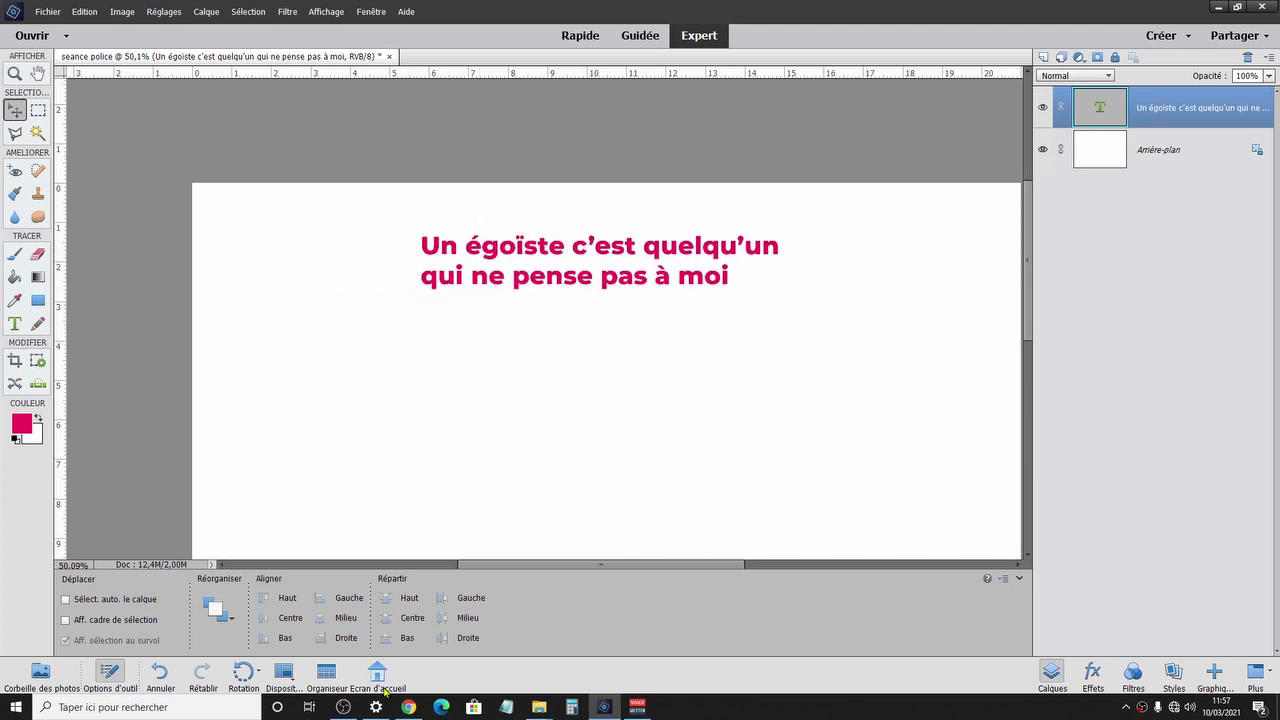
Show Montserrat's Pairings section on Google Fonts, previewing the Montserrat and Roboto sample.
{"action": "left_click", "coordinate": [408, 707]}
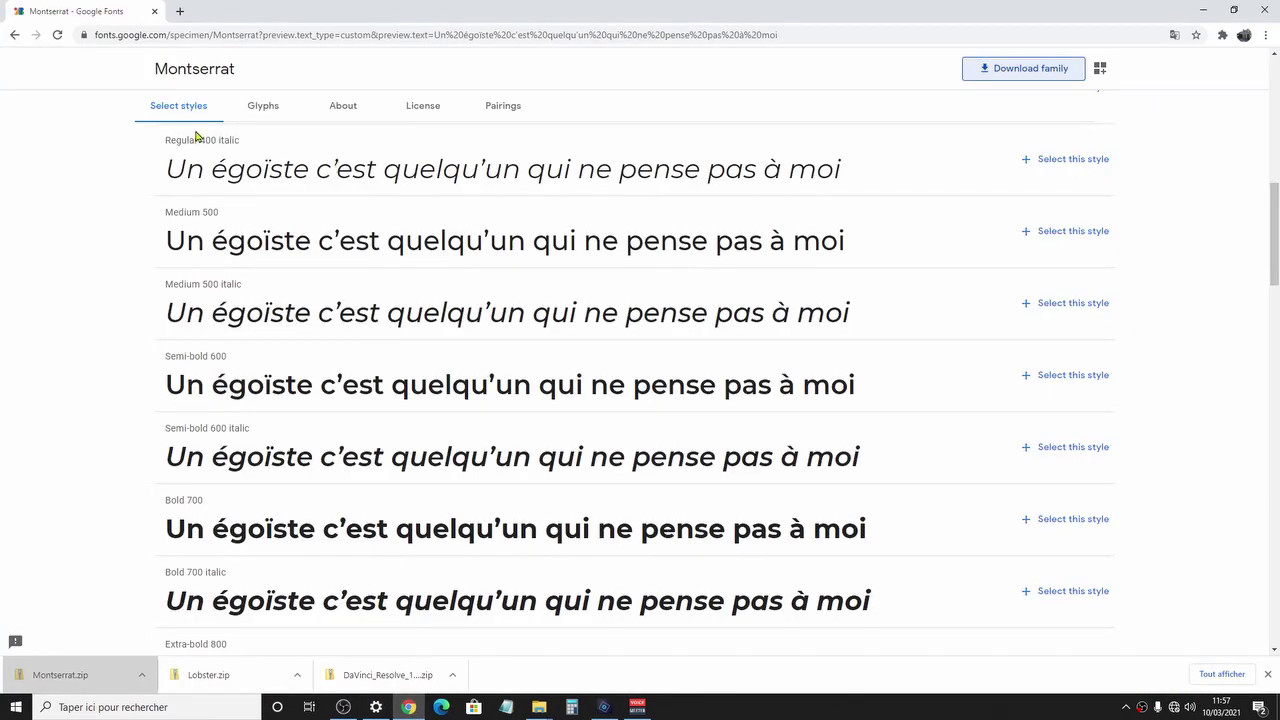
{"action": "scroll", "coordinate": [140, 369], "scroll_direction": "down", "scroll_amount": 3}
{"action": "scroll", "coordinate": [140, 369], "scroll_direction": "down", "scroll_amount": 3}
{"action": "scroll", "coordinate": [140, 369], "scroll_direction": "down", "scroll_amount": 3}
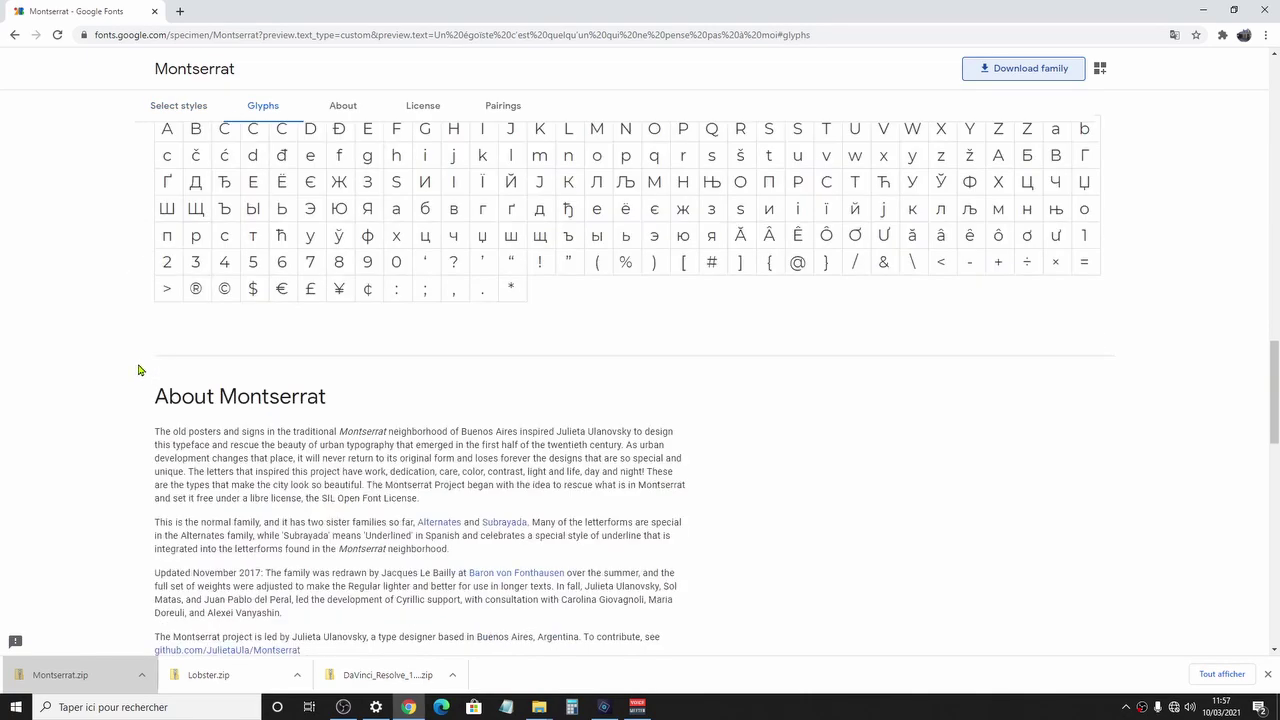
{"action": "scroll", "coordinate": [140, 369], "scroll_direction": "down", "scroll_amount": 5}
{"action": "scroll", "coordinate": [140, 369], "scroll_direction": "up", "scroll_amount": 5}
{"action": "scroll", "coordinate": [138, 370], "scroll_direction": "up", "scroll_amount": 4}
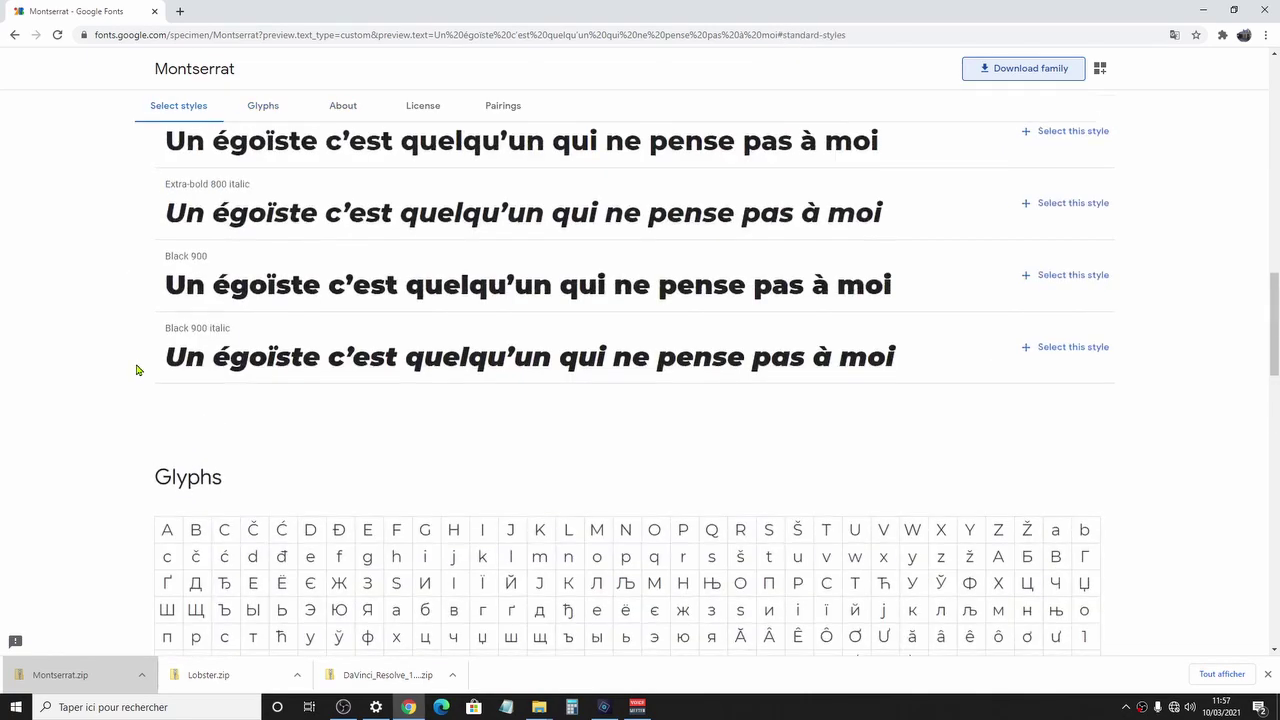
{"action": "scroll", "coordinate": [136, 368], "scroll_direction": "up", "scroll_amount": 5}
{"action": "scroll", "coordinate": [134, 366], "scroll_direction": "up", "scroll_amount": 3}
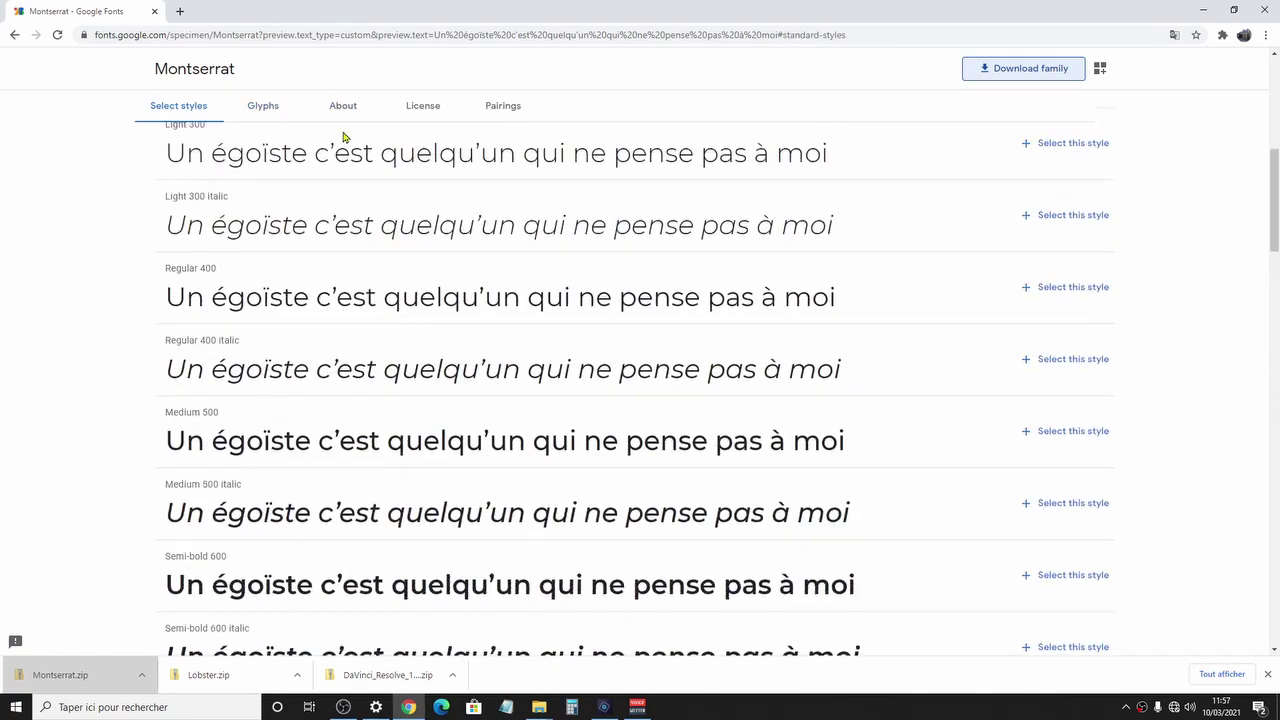
{"action": "left_click", "coordinate": [519, 110]}
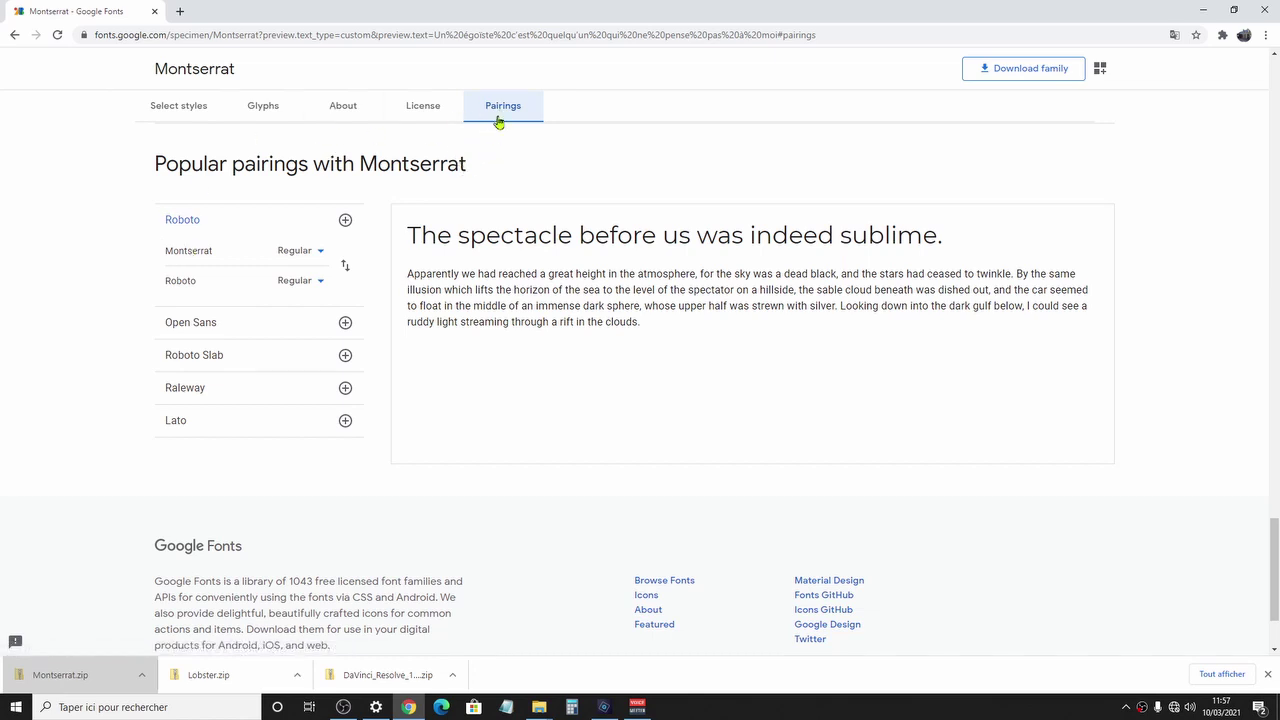
Select words in the pairings heading, then preview the Open Sans pairing with Montserrat.
{"action": "double_click", "coordinate": [427, 170]}
{"action": "left_click_drag", "start_coordinate": [313, 167], "coordinate": [150, 167]}
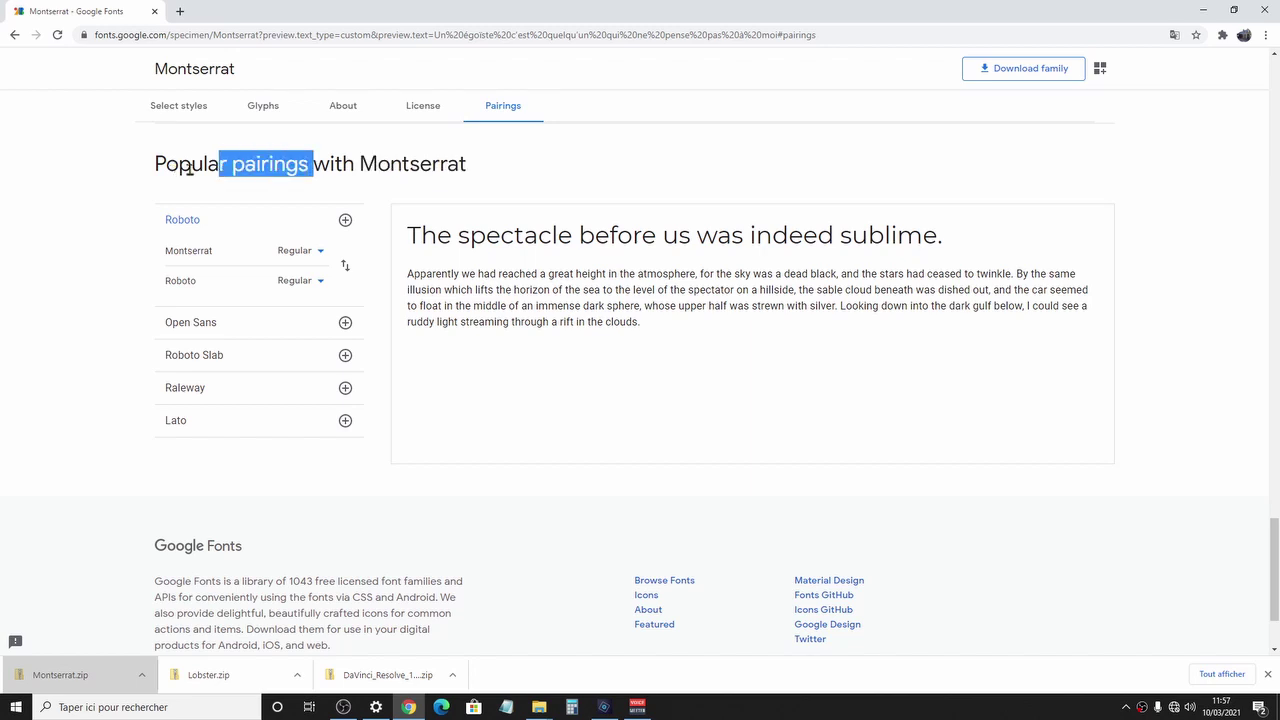
{"action": "double_click", "coordinate": [429, 163]}
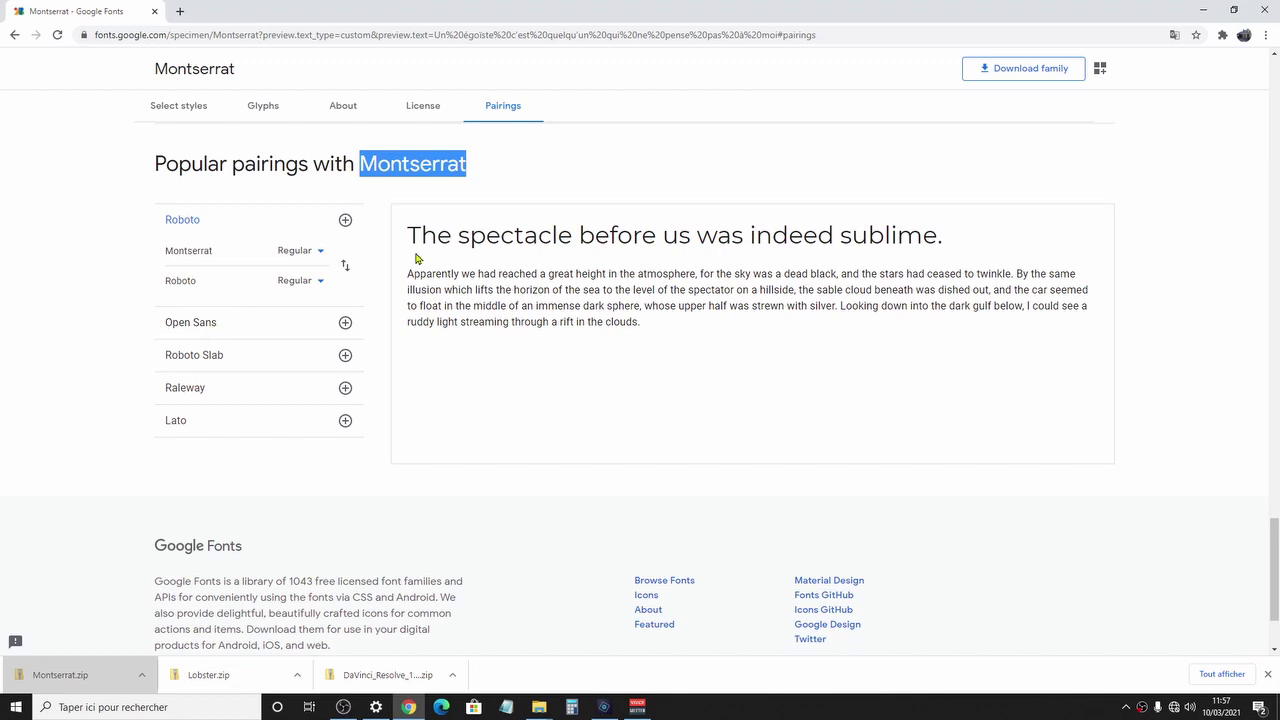
{"action": "left_click", "coordinate": [203, 324]}
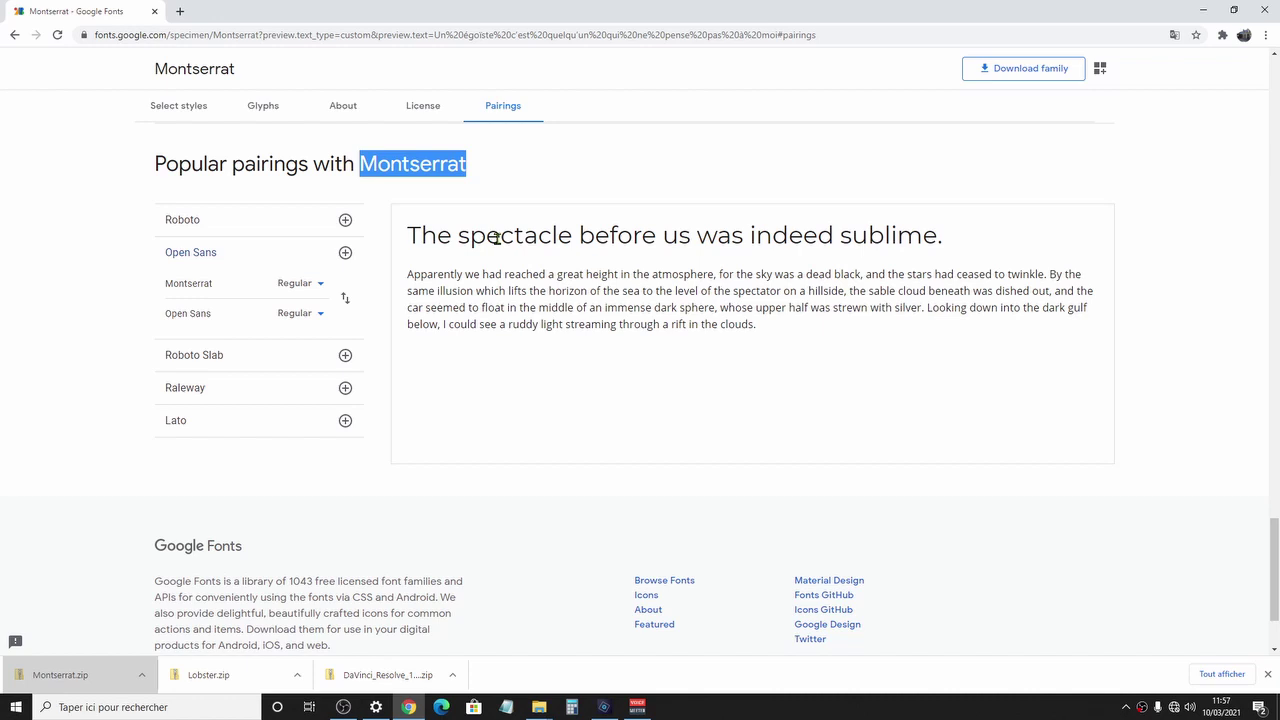
Set both Montserrat and Open Sans weights to Light and add Open Sans Light 300.
{"action": "left_click", "coordinate": [290, 287]}
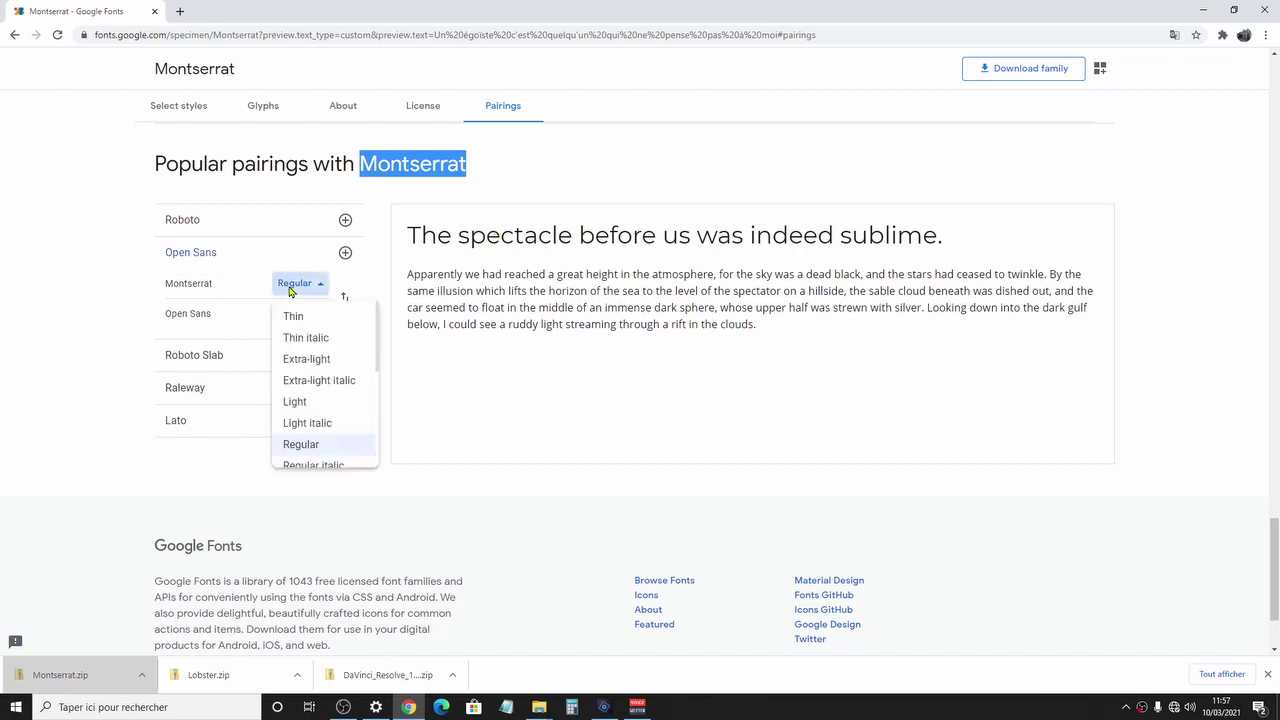
{"action": "left_click", "coordinate": [295, 402]}
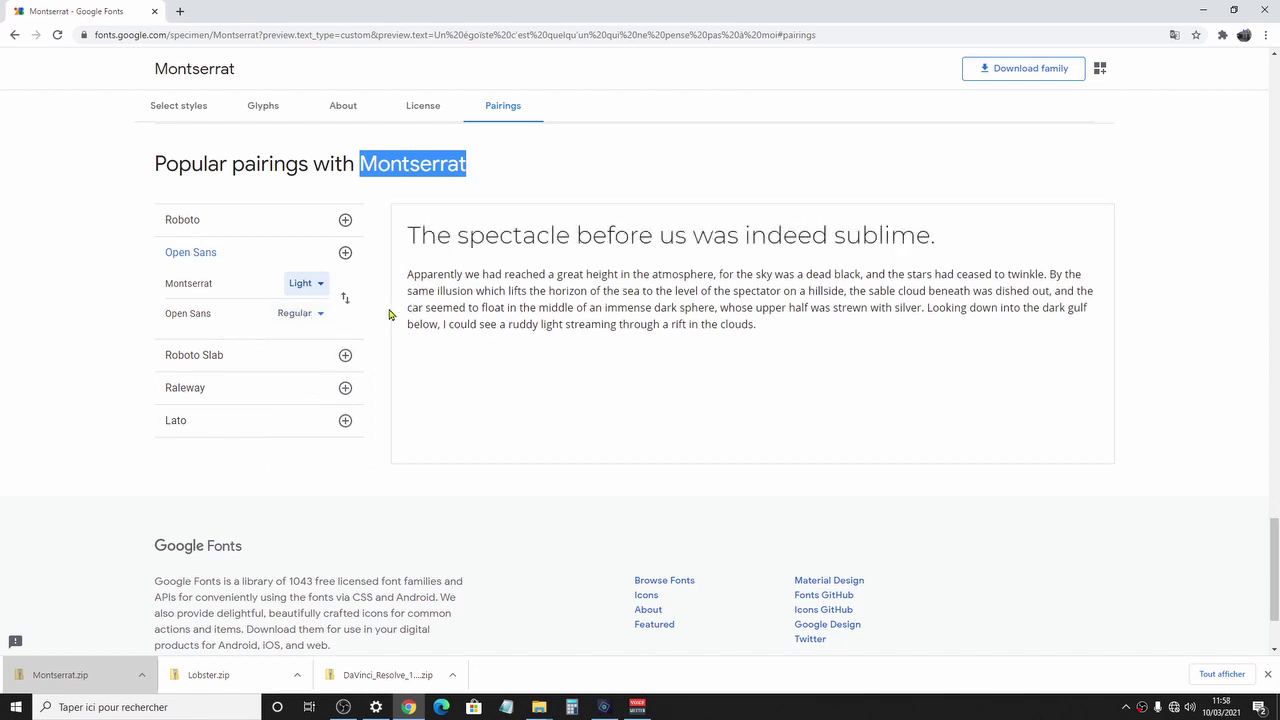
{"action": "left_click", "coordinate": [322, 316]}
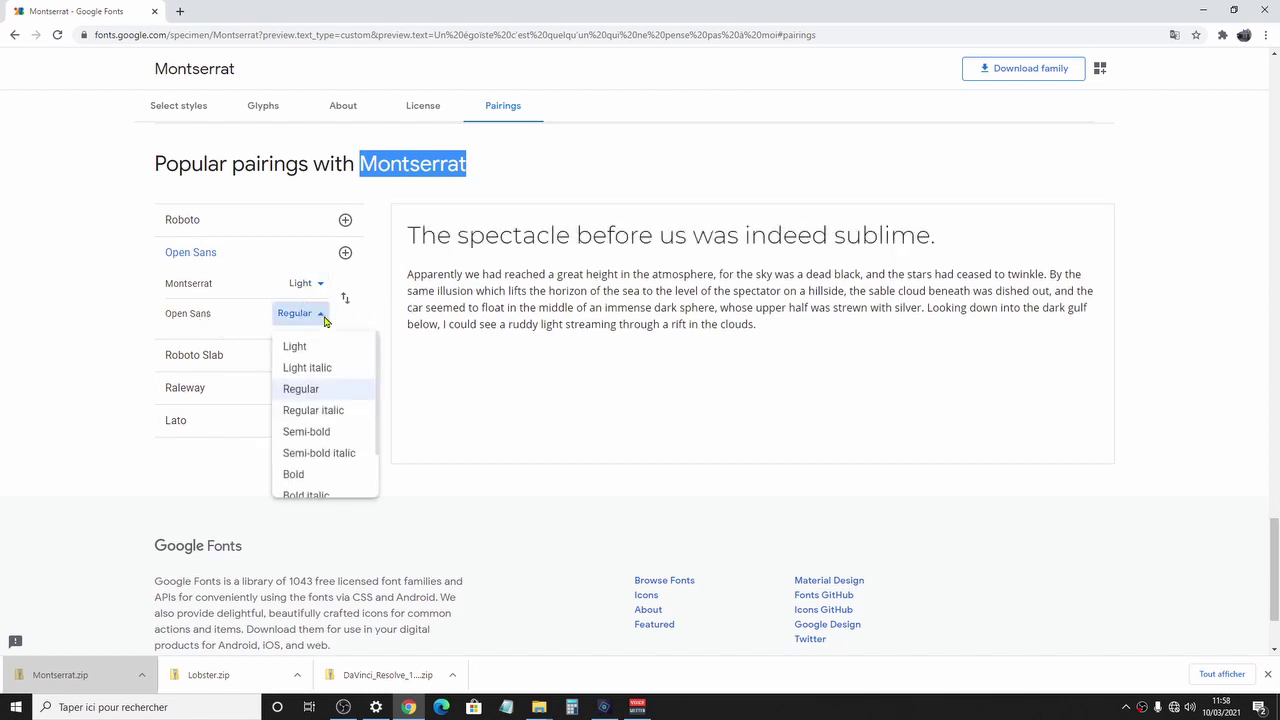
{"action": "left_click", "coordinate": [301, 345]}
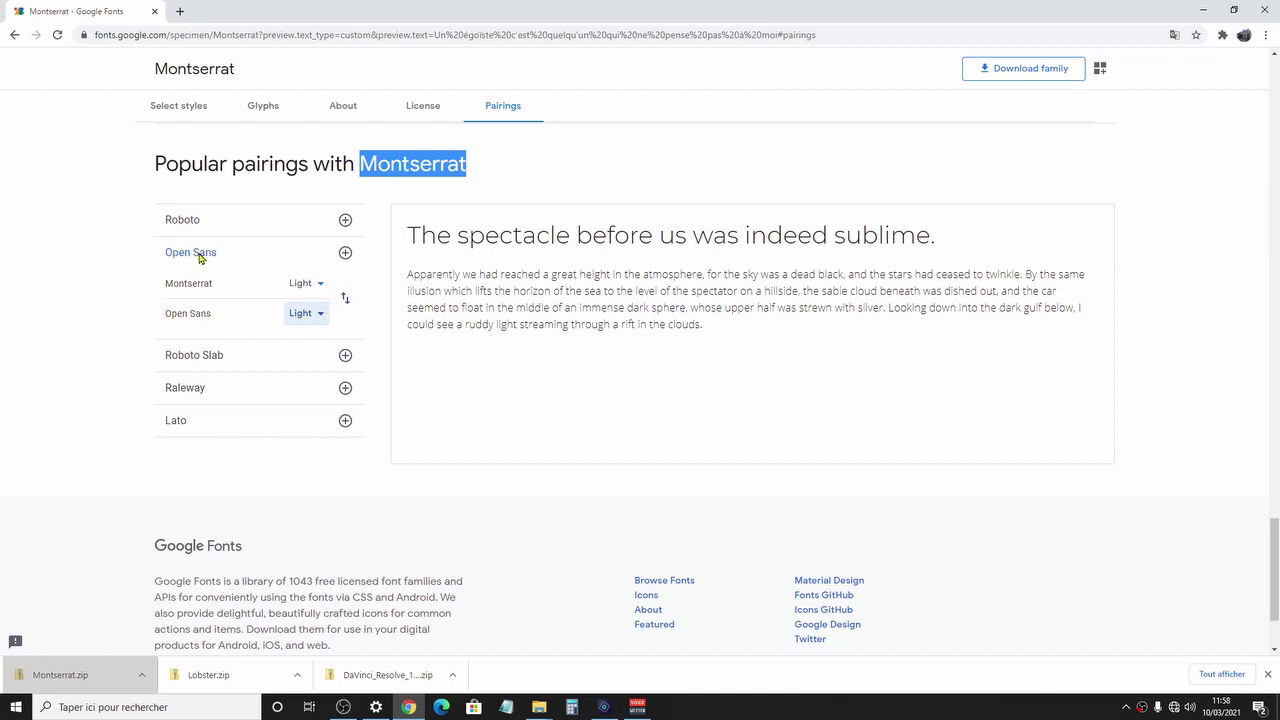
{"action": "left_click", "coordinate": [344, 255]}
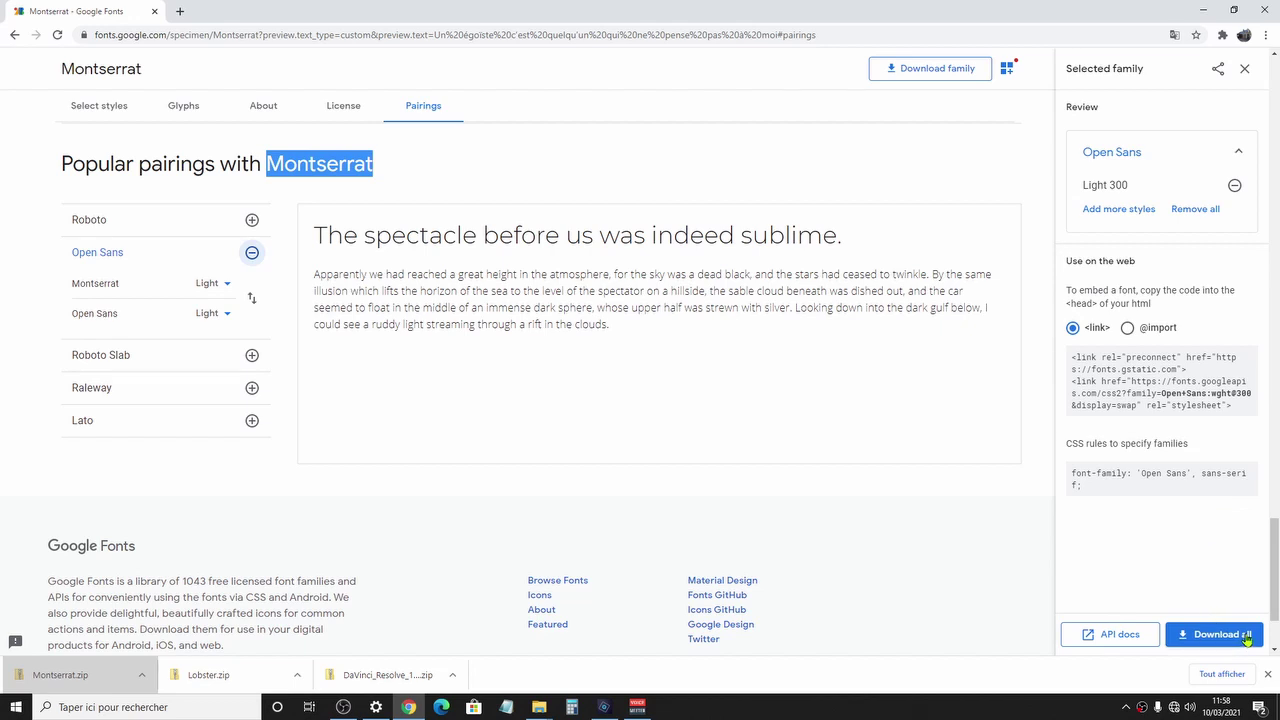
Download the selected Open Sans family and open the Open_Sans.zip archive.
{"action": "left_click", "coordinate": [1247, 638]}
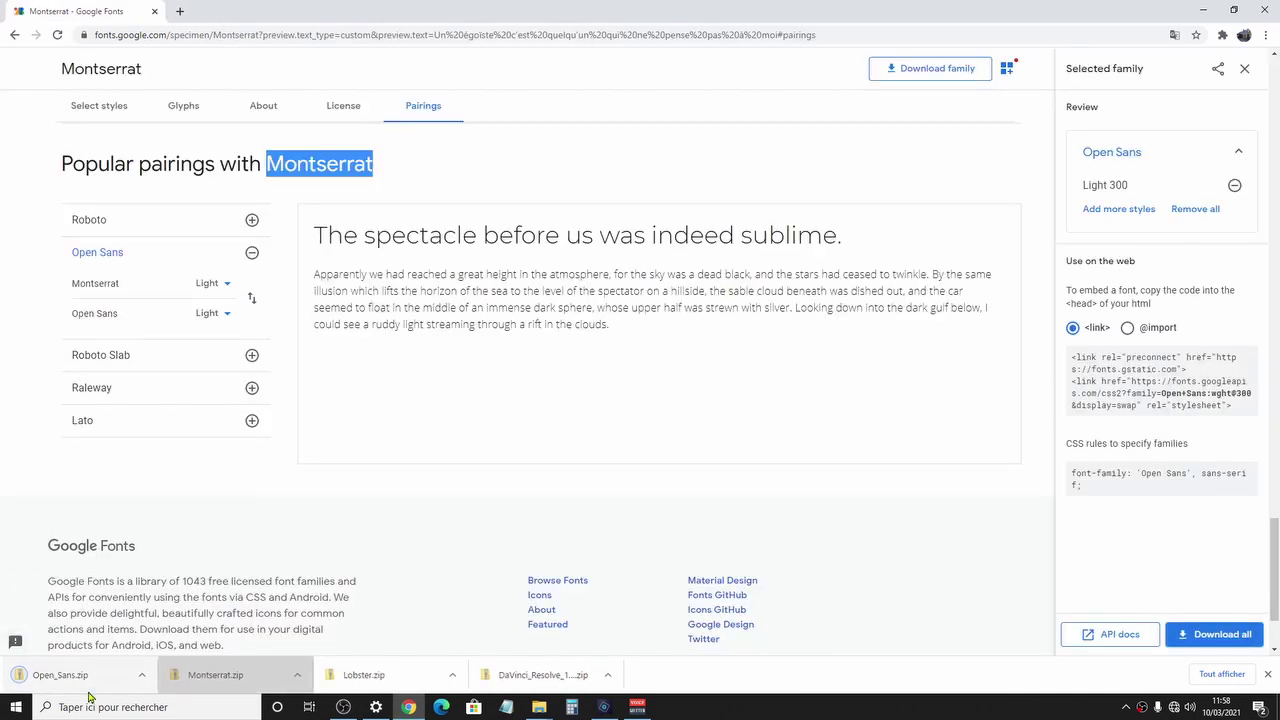
{"action": "left_click", "coordinate": [141, 676]}
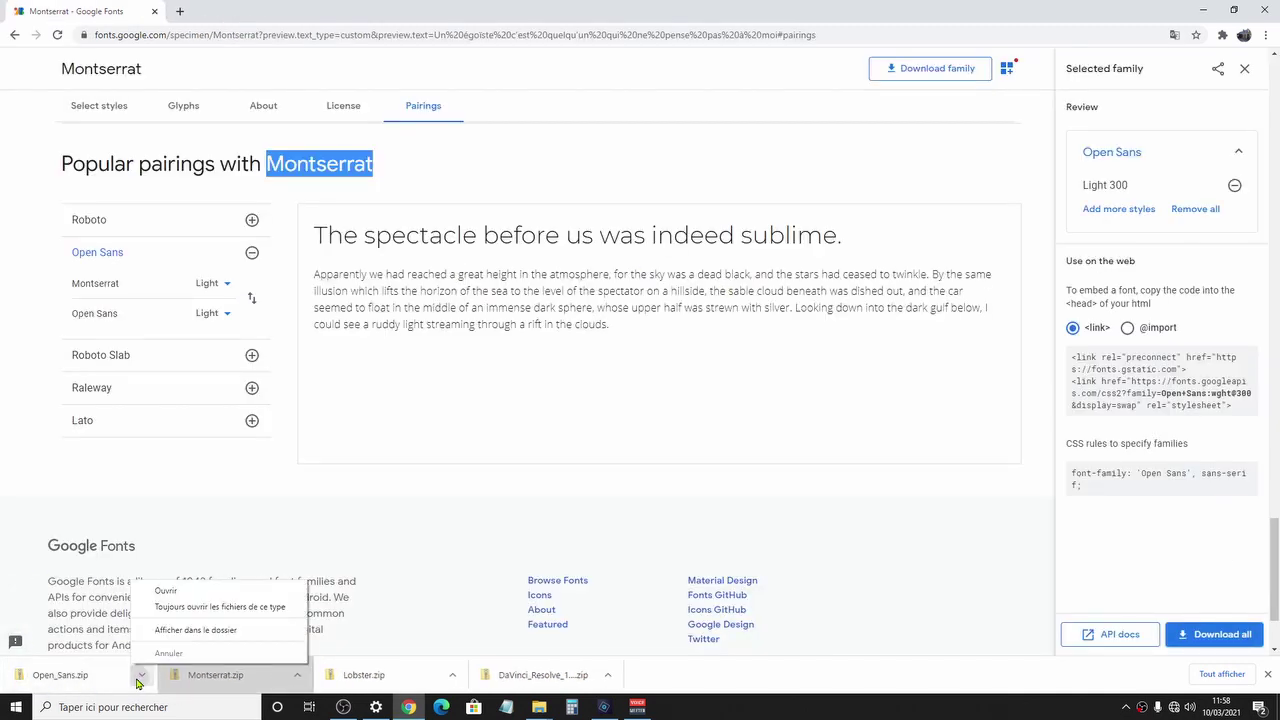
{"action": "left_click", "coordinate": [166, 592]}
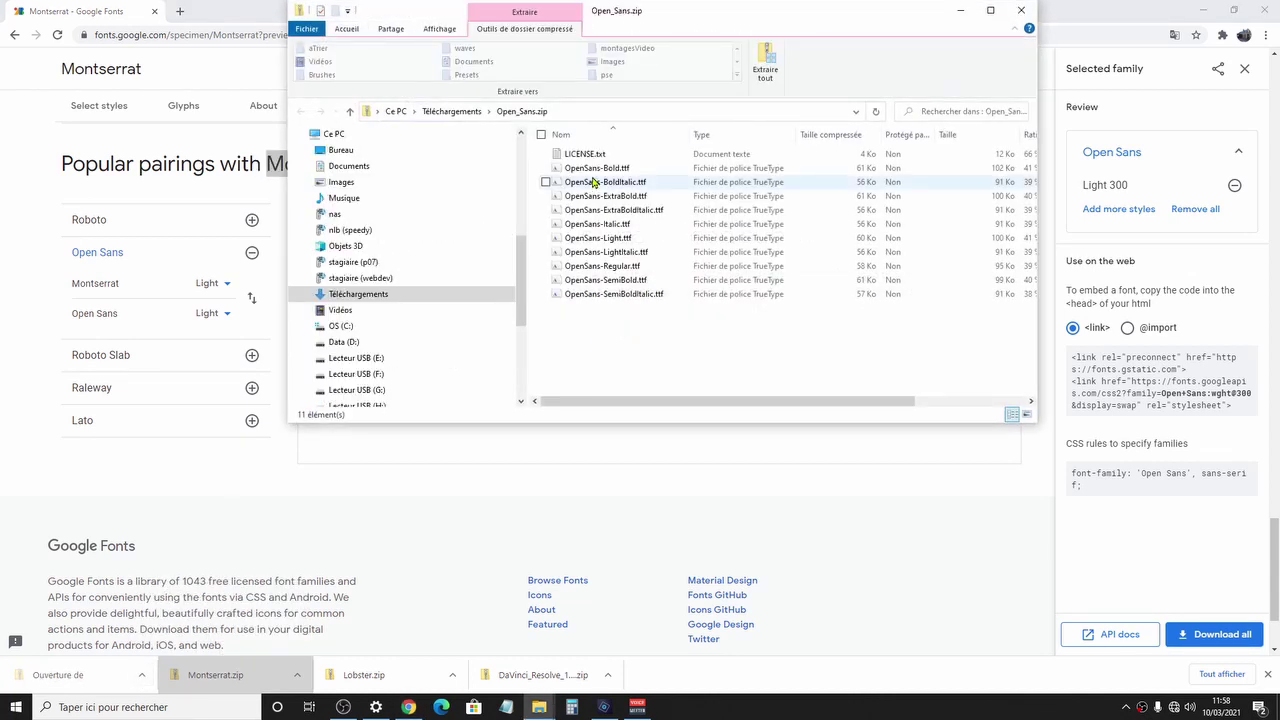
Extract the archive's font files into a new Open_Sans folder in Téléchargements.
{"action": "left_click", "coordinate": [590, 168]}
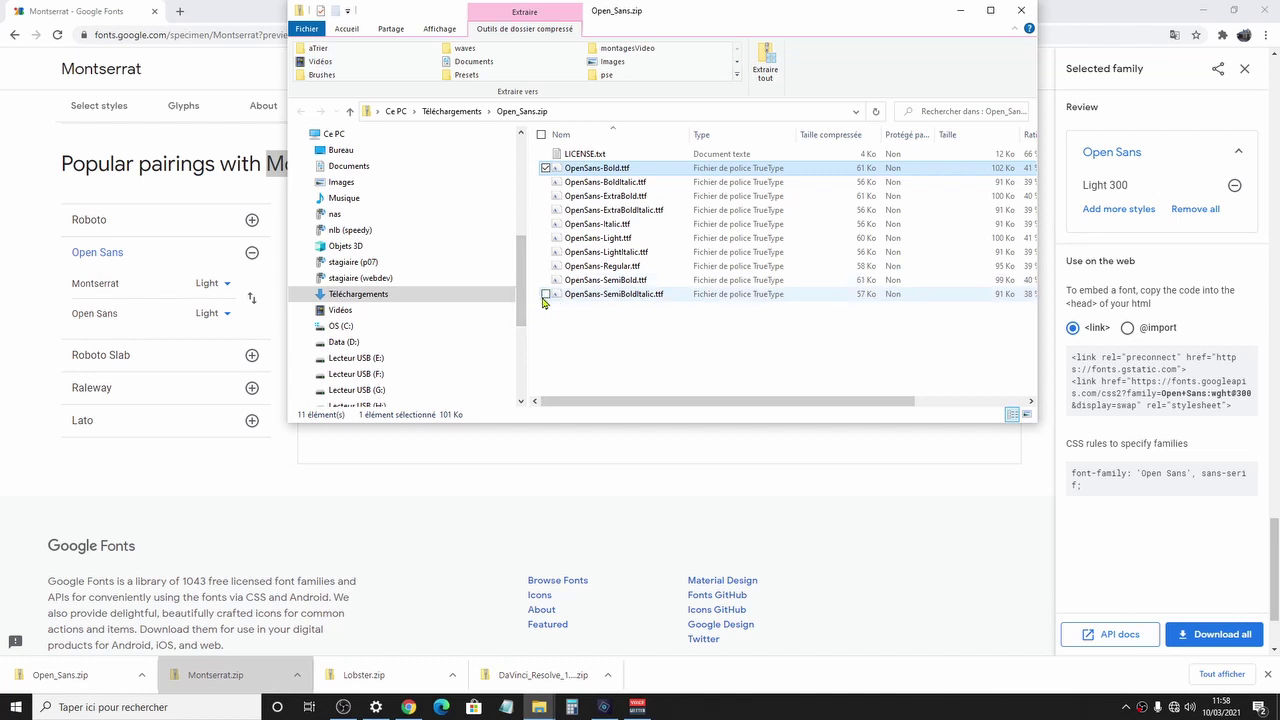
{"action": "left_click", "coordinate": [541, 134]}
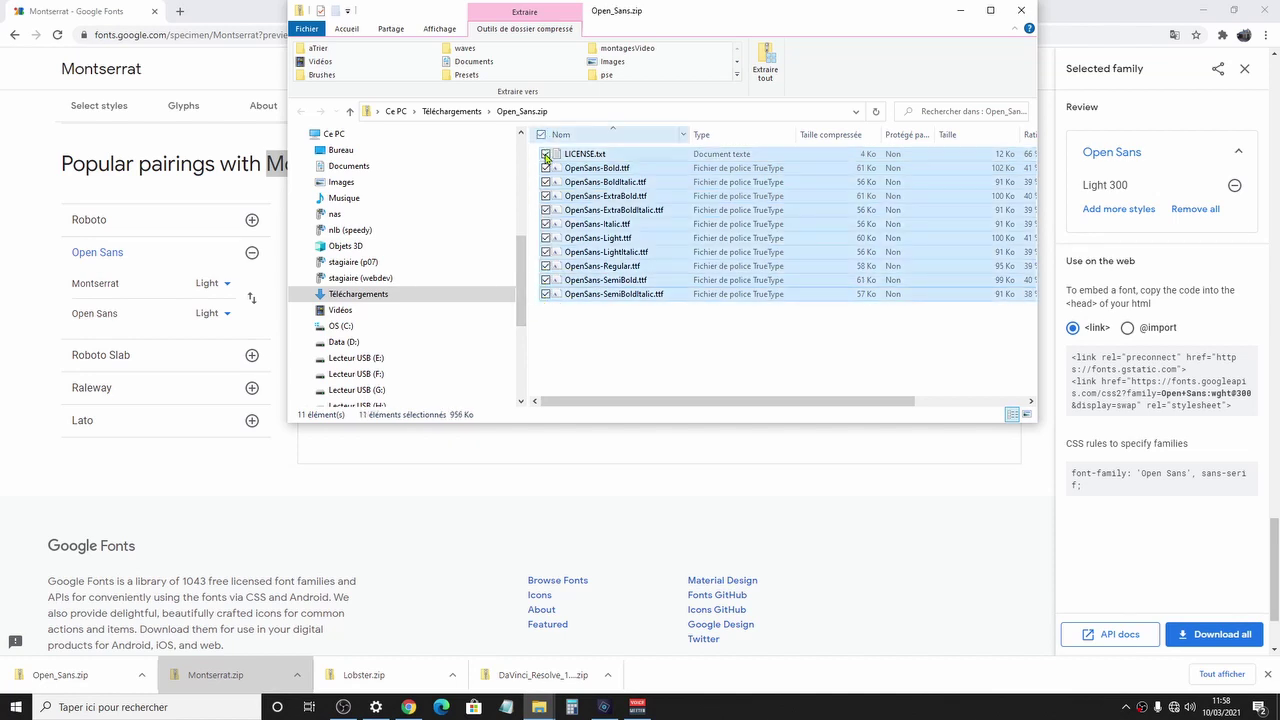
{"action": "left_click", "coordinate": [546, 154]}
{"action": "left_click", "coordinate": [767, 63]}
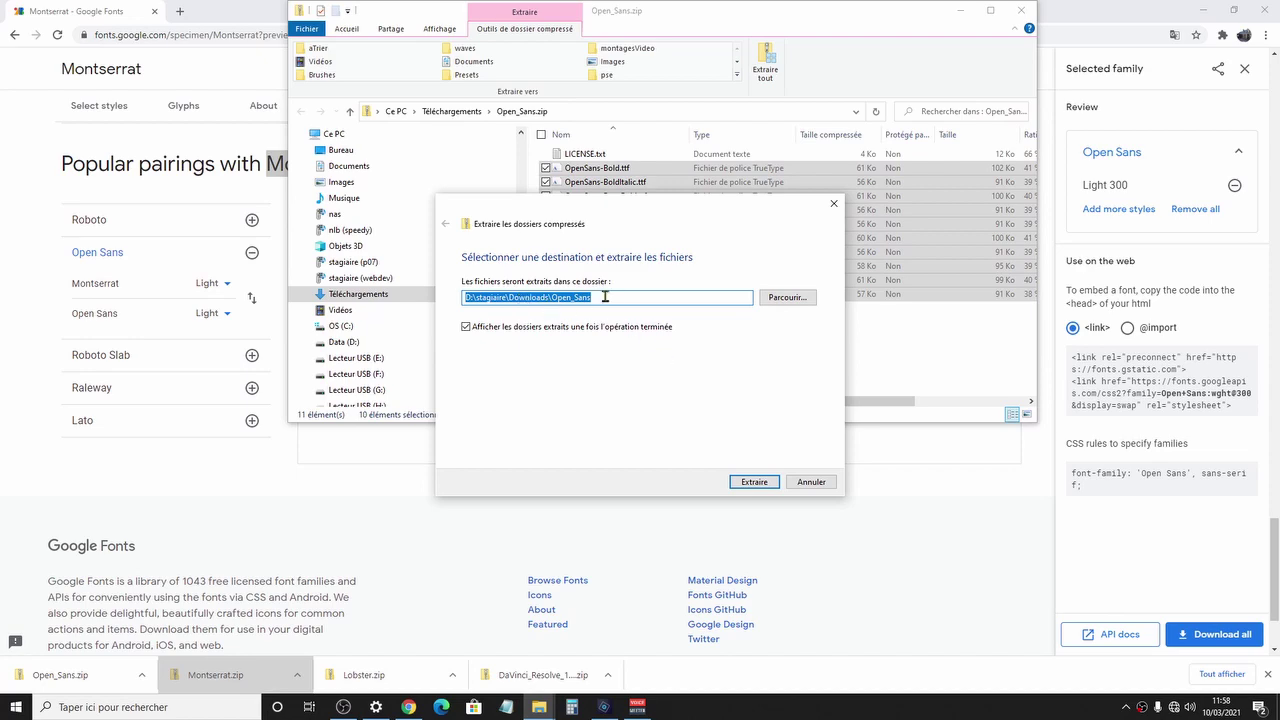
{"action": "left_click", "coordinate": [765, 484]}
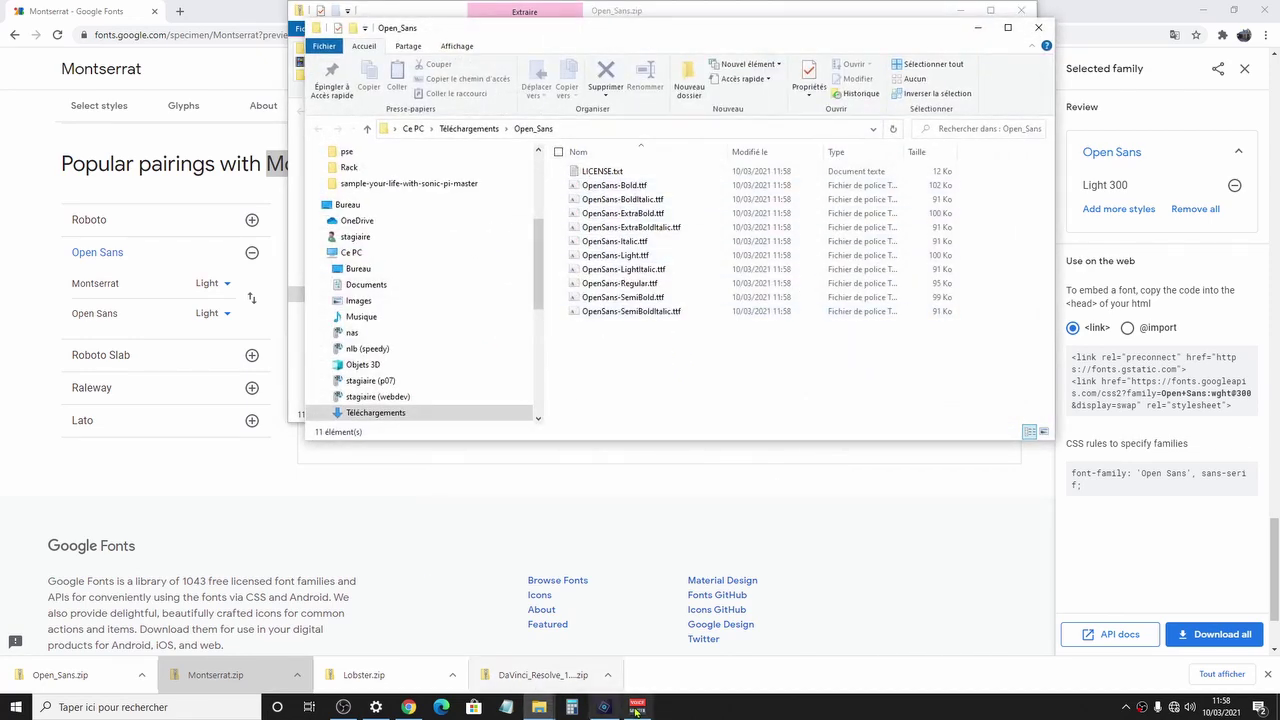
{"action": "left_click", "coordinate": [200, 708]}
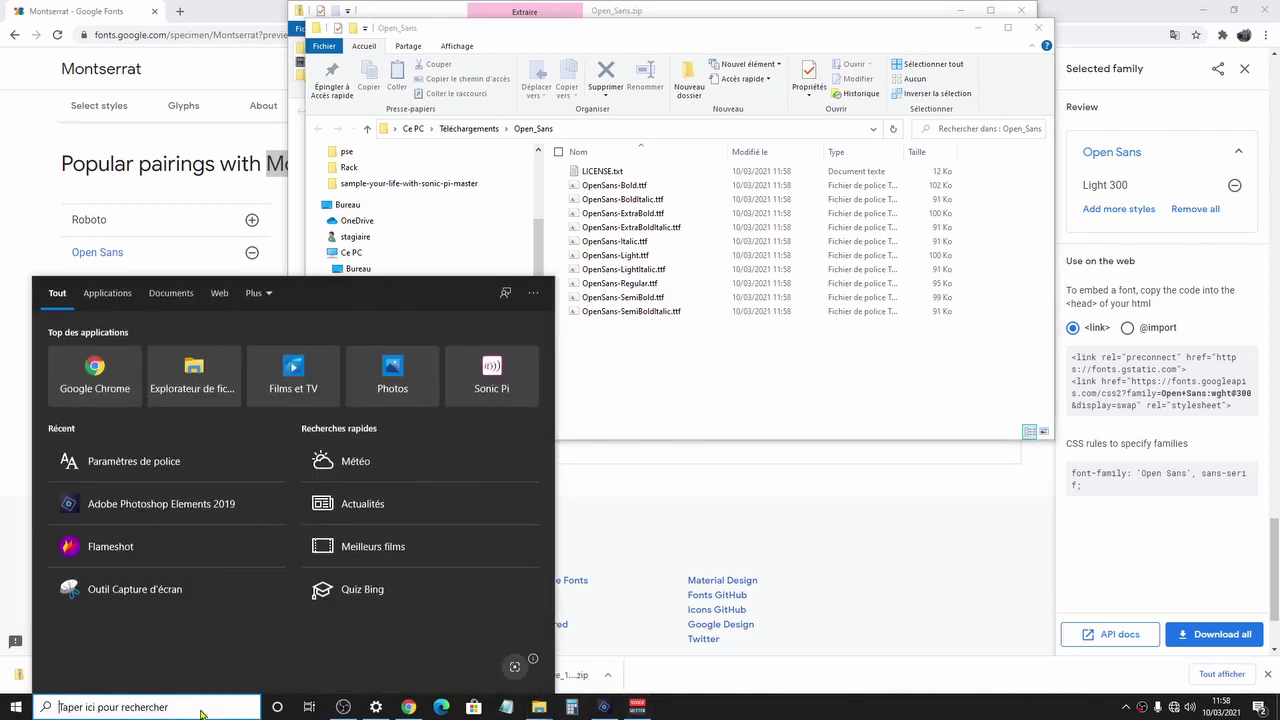
Bring up the Windows font settings via a 'polices' search and clear the font filter.
{"action": "type", "text": "polices"}
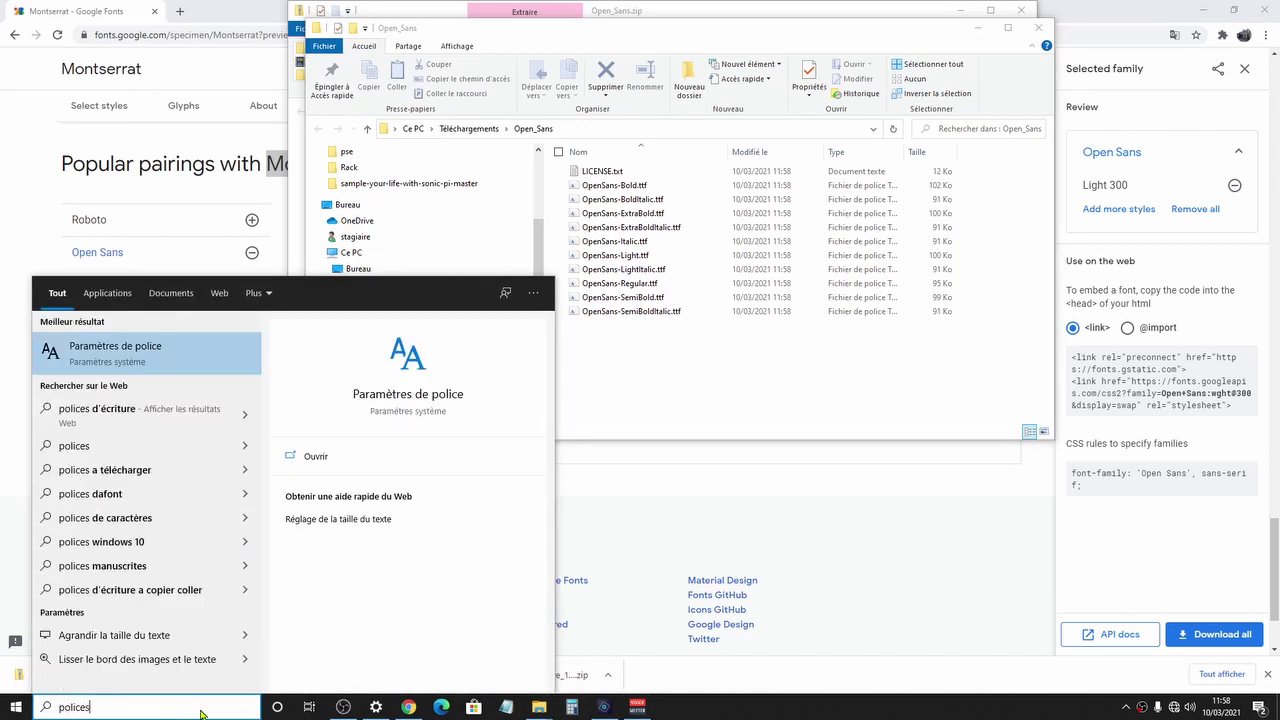
{"action": "left_click", "coordinate": [100, 356]}
{"action": "type", "text": "mont"}
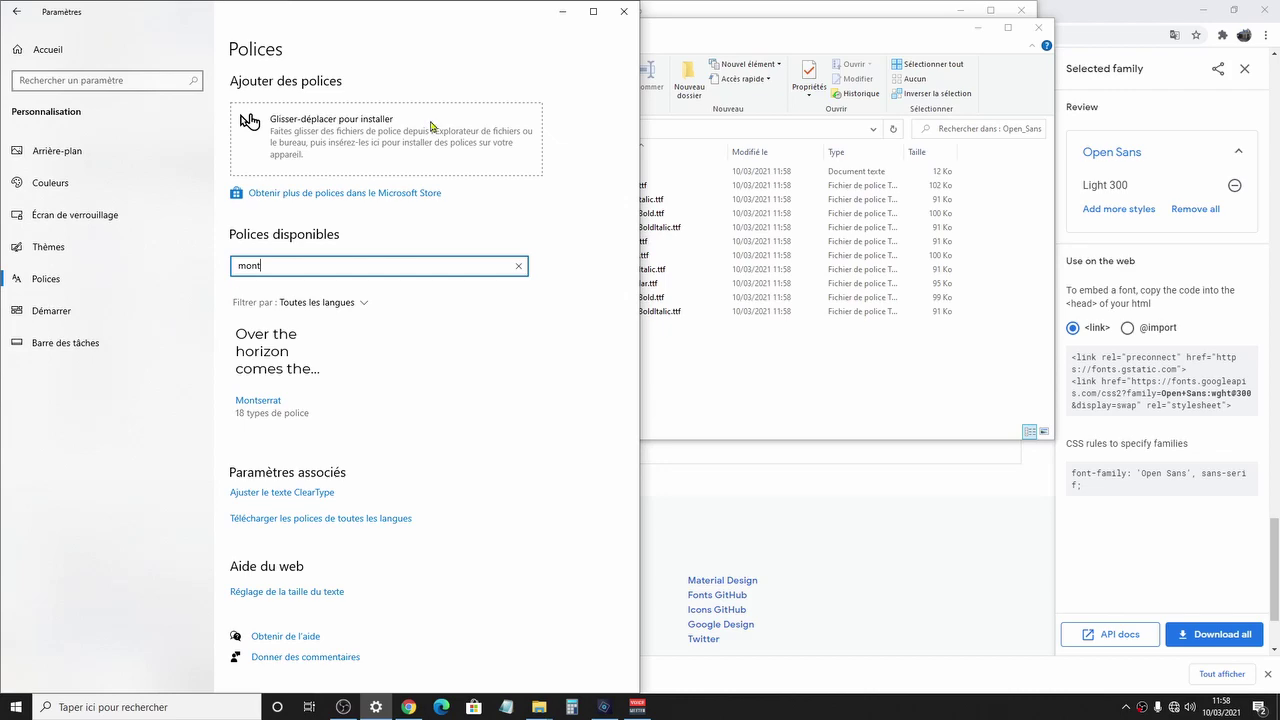
{"action": "left_click", "coordinate": [518, 266]}
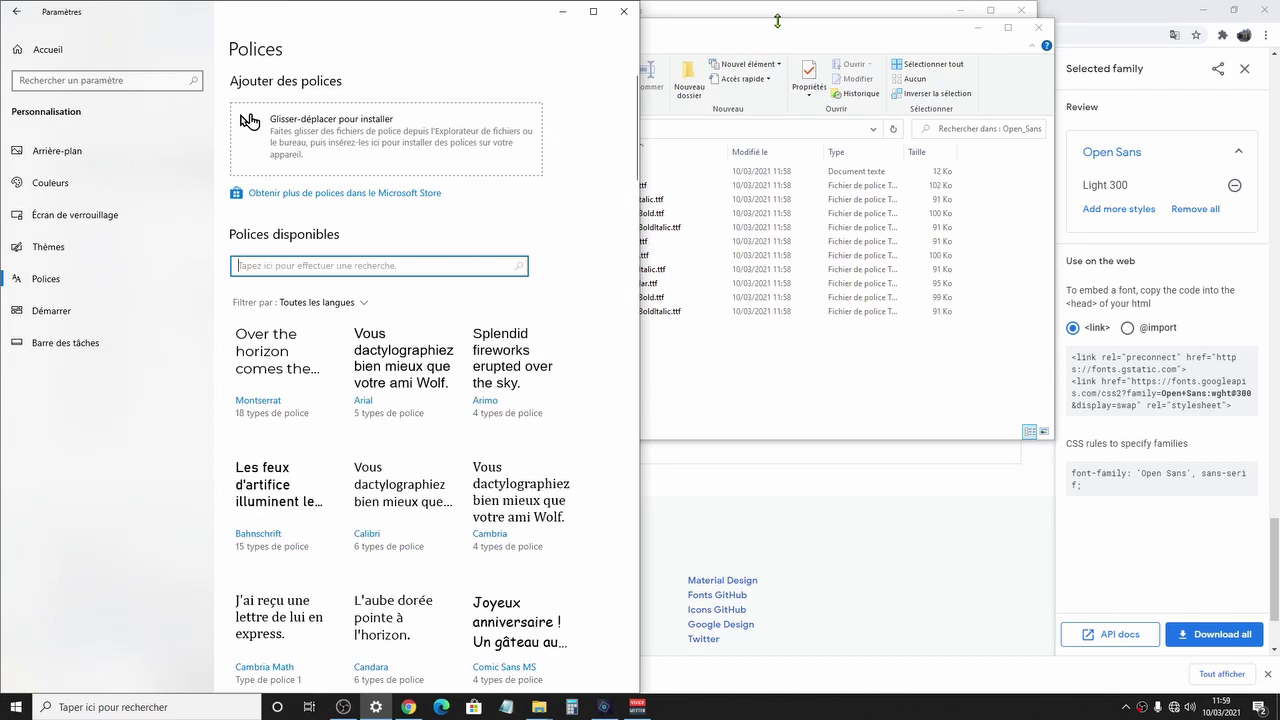
Install OpenSans-Light.ttf by dragging it from the Open_Sans folder into the font drop zone.
{"action": "left_click_drag", "start_coordinate": [781, 34], "coordinate": [1279, 45]}
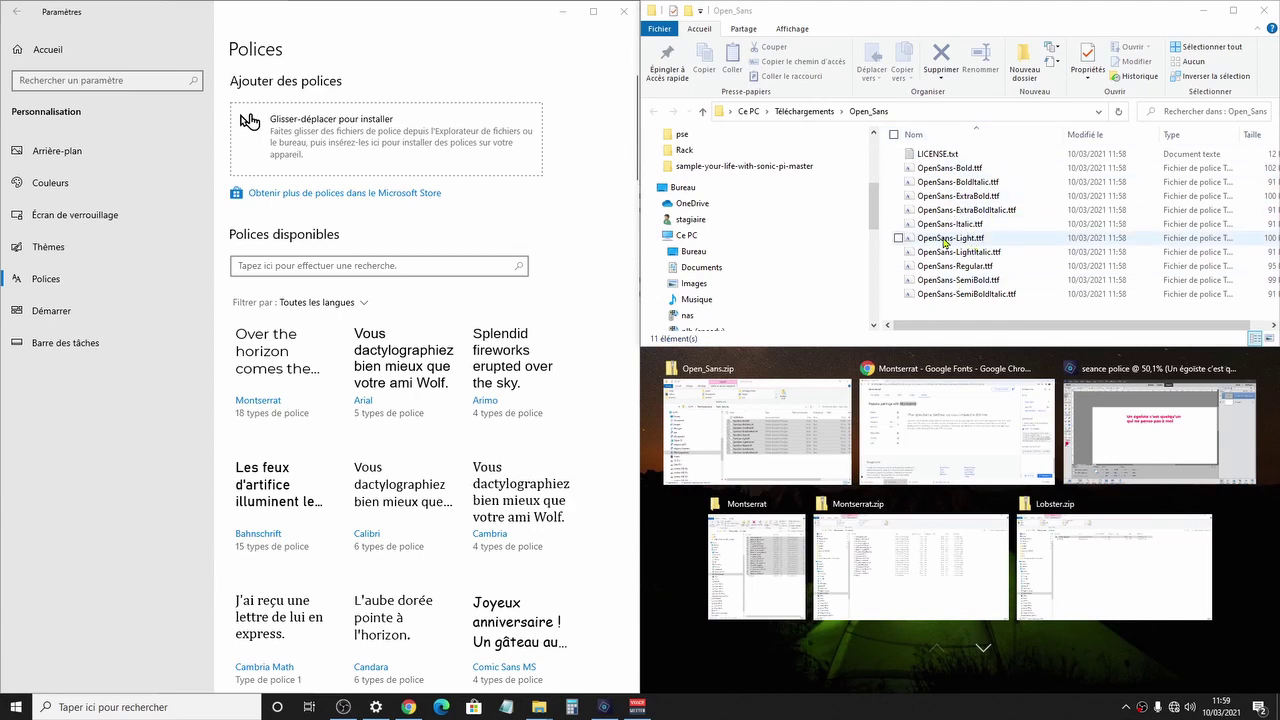
{"action": "left_click", "coordinate": [942, 240]}
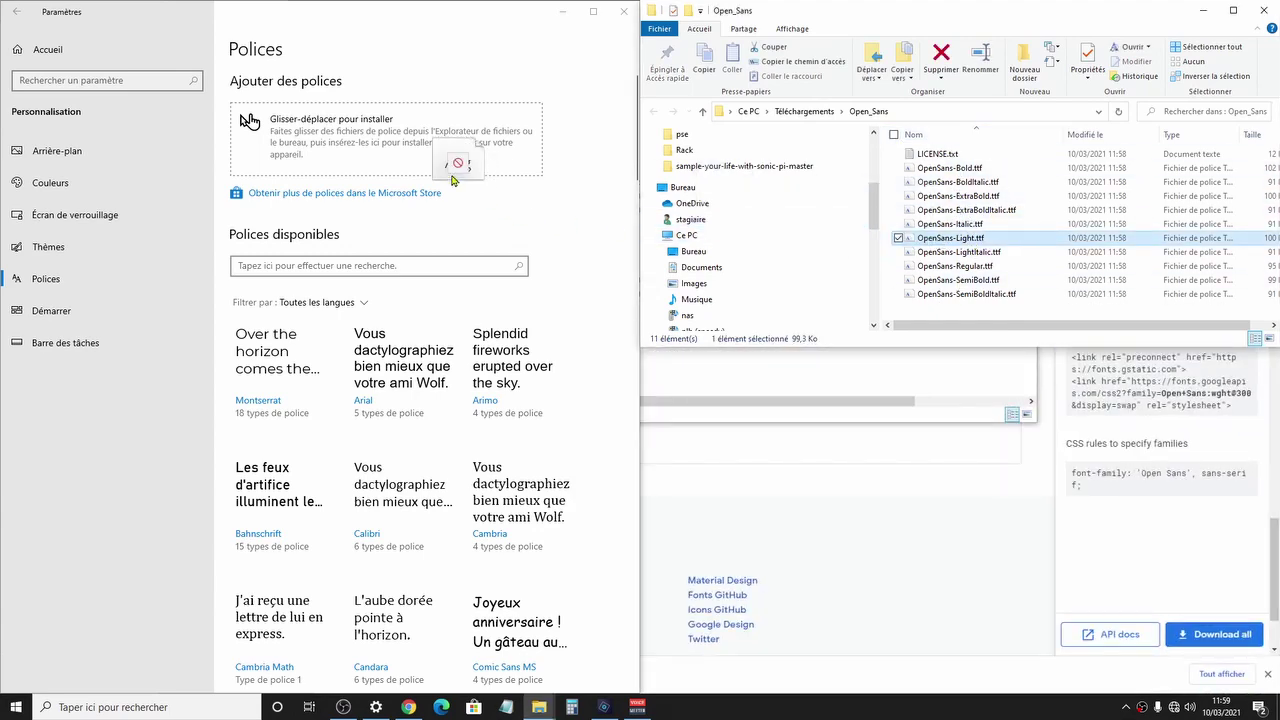
{"action": "left_click_drag", "start_coordinate": [931, 242], "coordinate": [385, 128]}
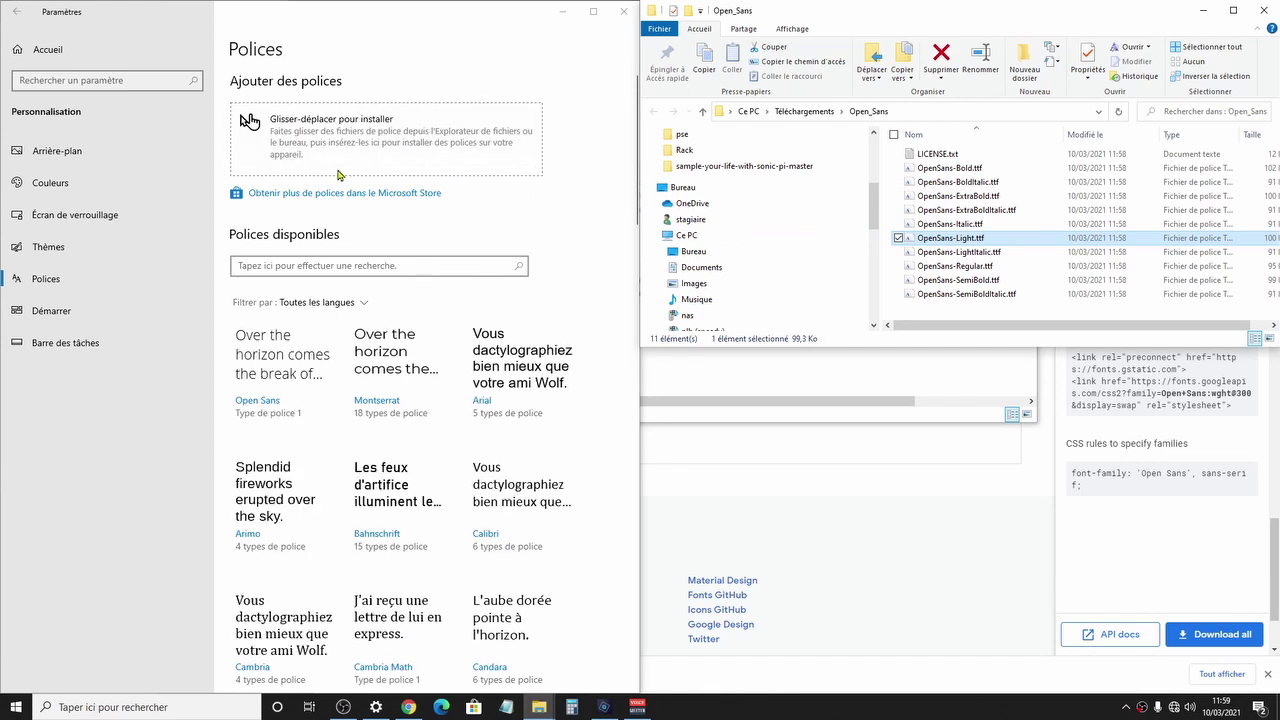
{"action": "mouse_move", "coordinate": [925, 242]}
{"action": "left_mouse_down"}
{"action": "mouse_move", "coordinate": [655, 206]}
{"action": "mouse_move", "coordinate": [620, 175]}
{"action": "left_mouse_up"}
Filter the installed fonts with 'open' to confirm Open Sans is listed.
{"action": "left_click", "coordinate": [340, 267]}
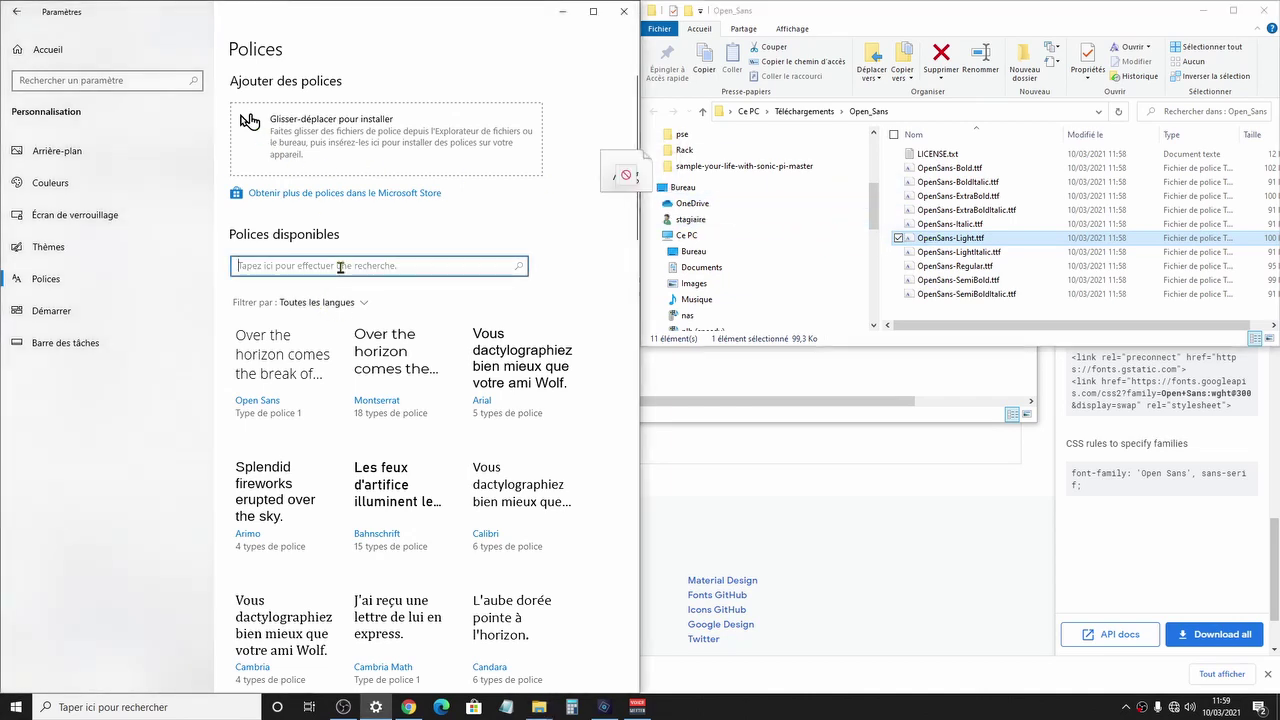
{"action": "type", "text": "op"}
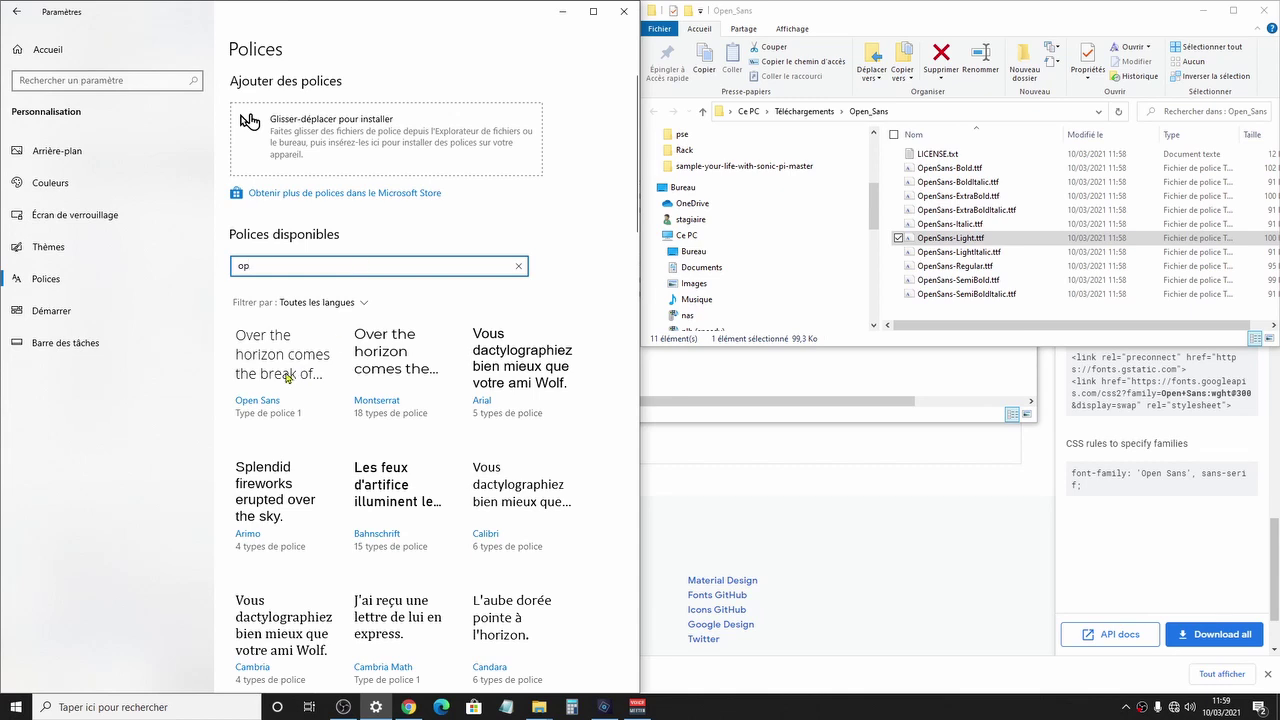
{"action": "type", "text": "ens"}
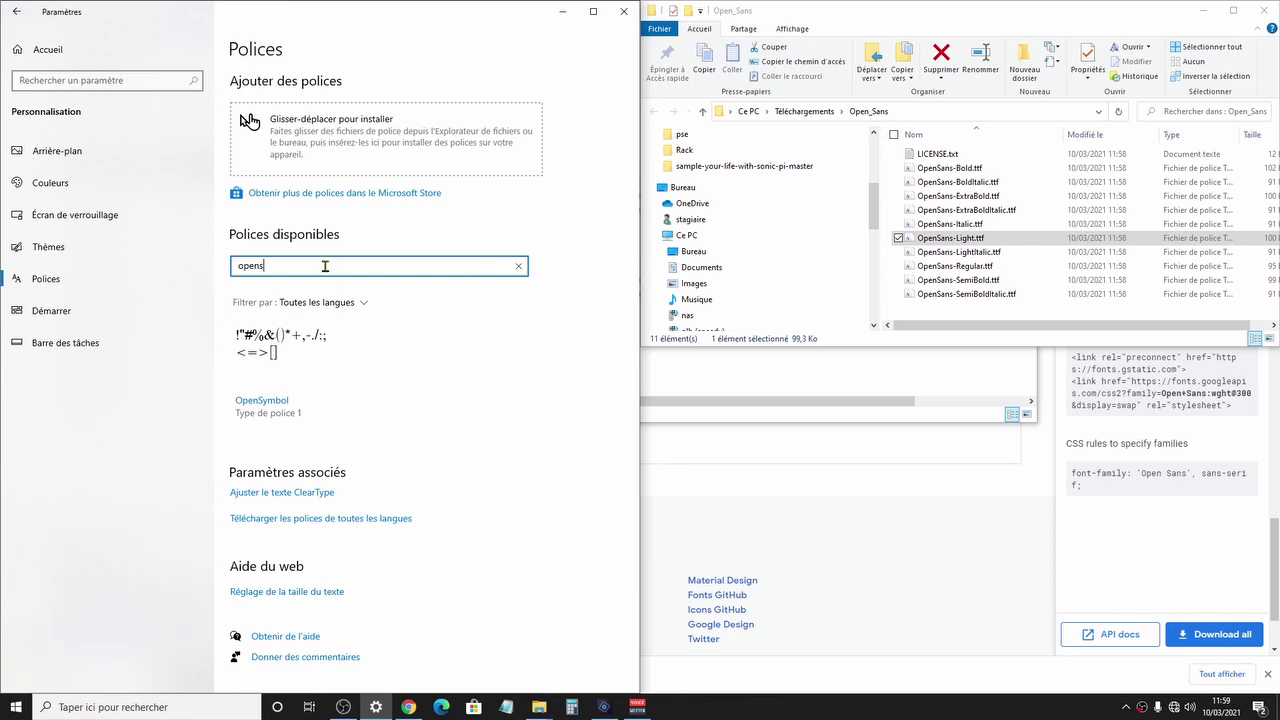
{"action": "key", "text": "BackSpace"}
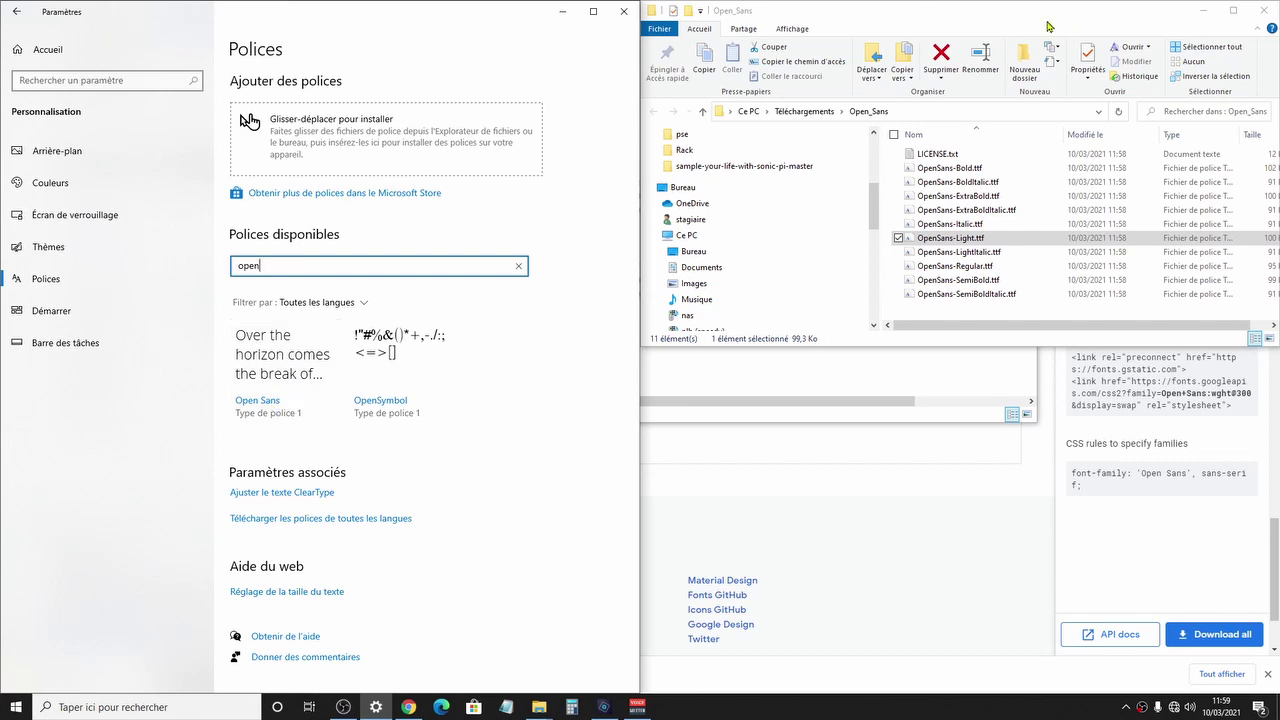
{"action": "left_click", "coordinate": [409, 707]}
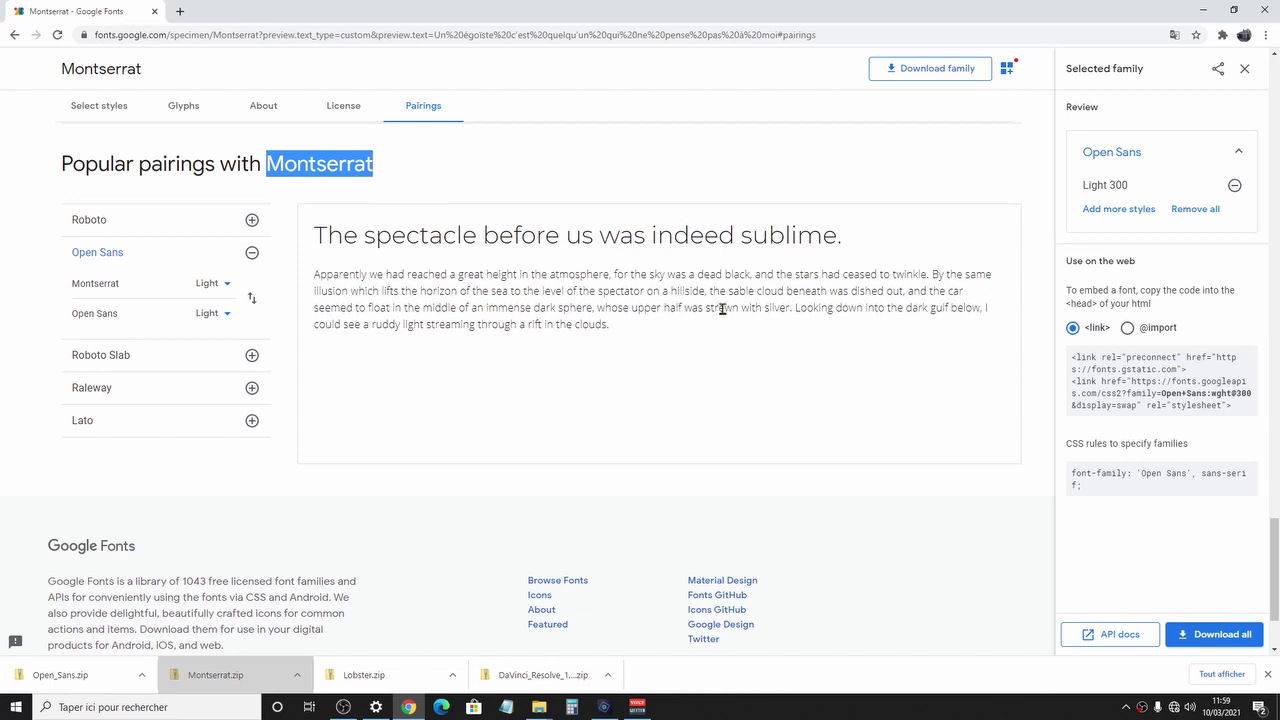
Close the Google Fonts Selected family panel, then return to the Windows font settings.
{"action": "left_click", "coordinate": [1244, 68]}
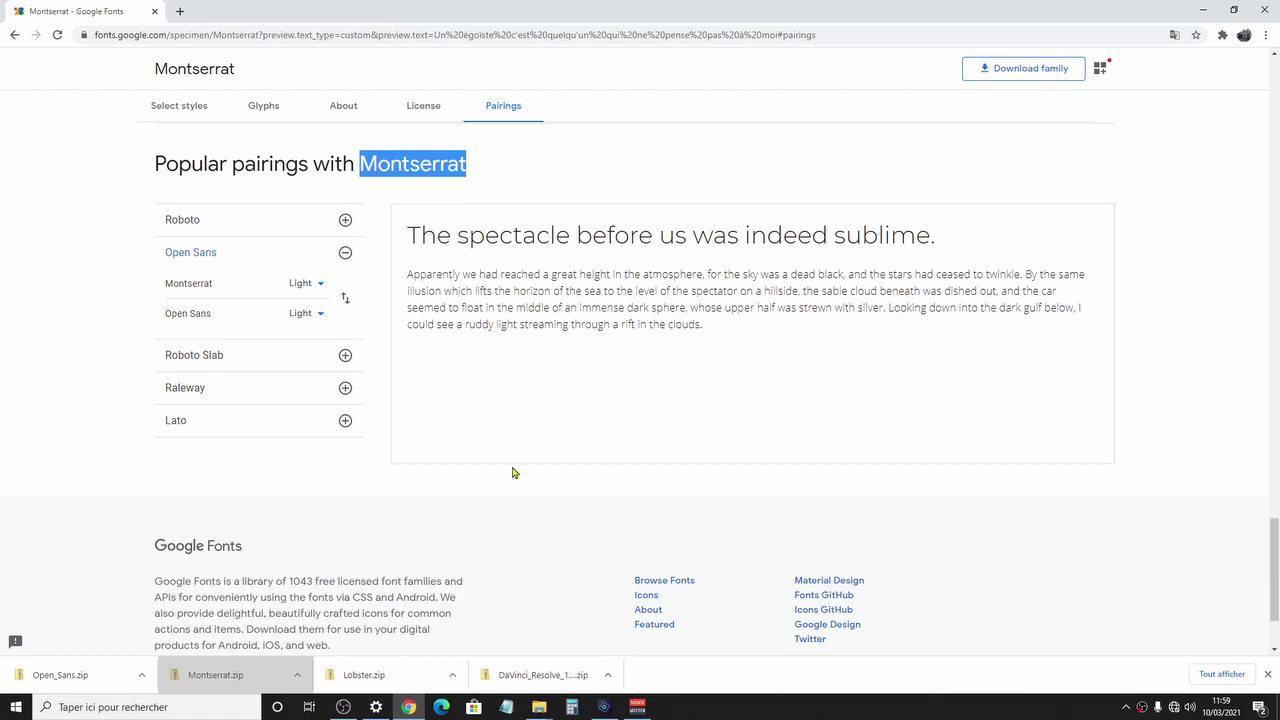
{"action": "mouse_move", "coordinate": [637, 706]}
{"action": "mouse_move", "coordinate": [578, 672]}
{"action": "left_click", "coordinate": [378, 708]}
Uninstall Open Sans Light from its font details page and confirm the removal.
{"action": "left_click", "coordinate": [246, 368]}
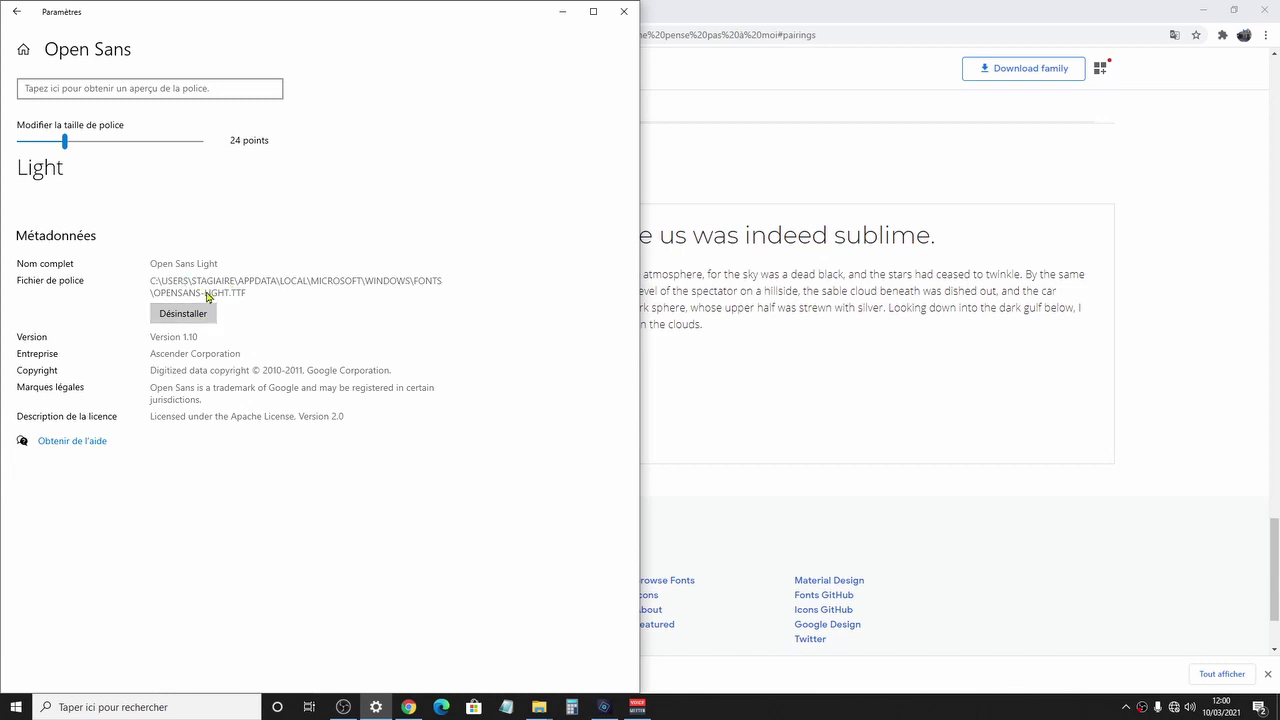
{"action": "left_click", "coordinate": [187, 316]}
{"action": "left_click", "coordinate": [243, 386]}
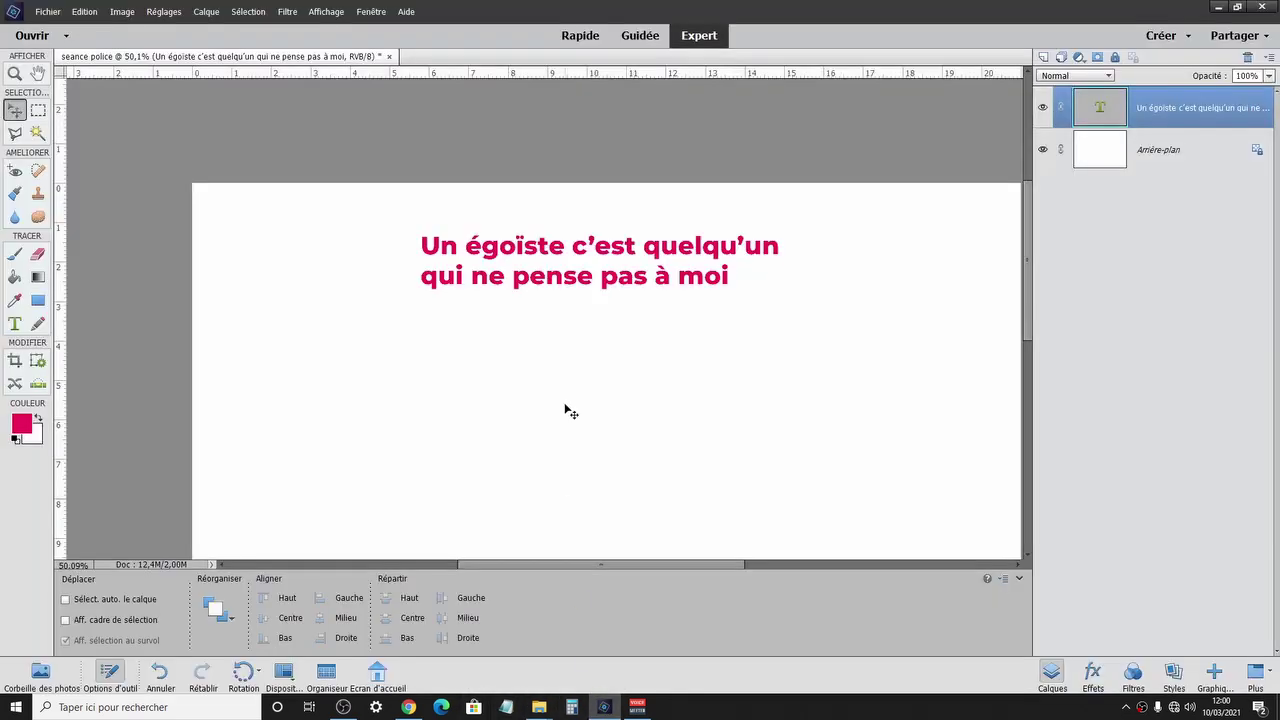
{"action": "double_click", "coordinate": [519, 248]}
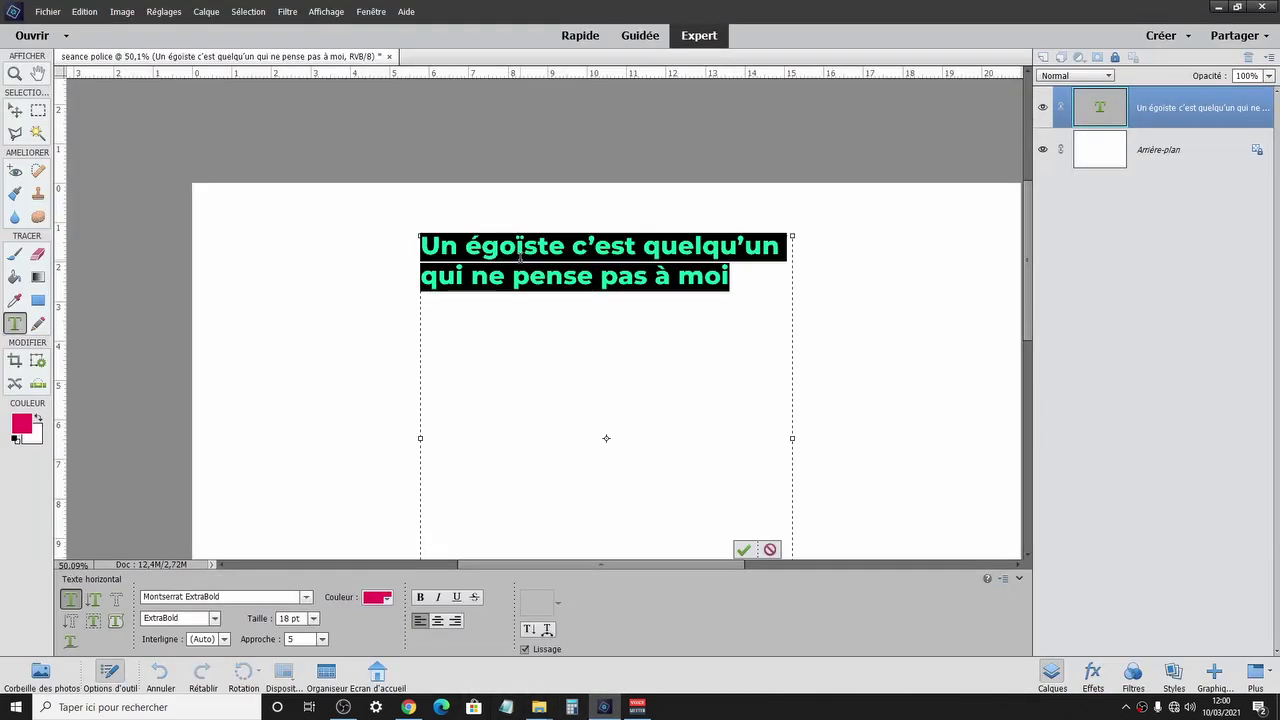
{"action": "left_click", "coordinate": [235, 597]}
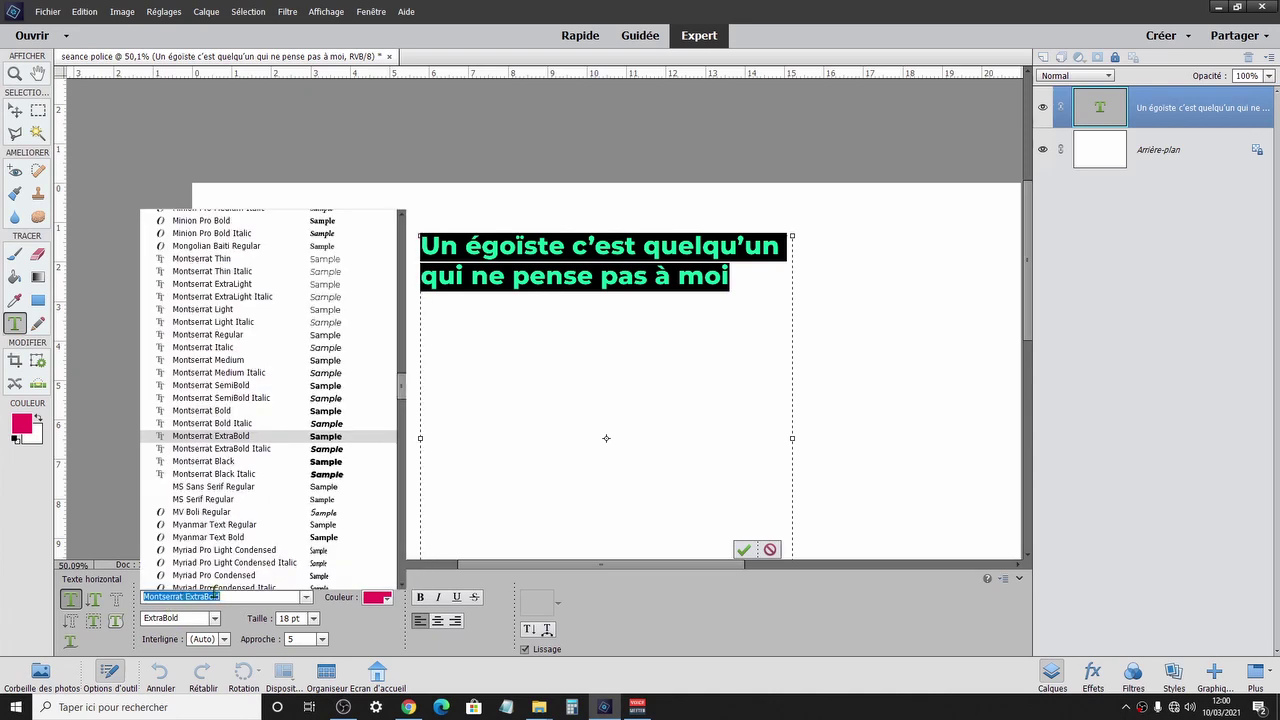
{"action": "type", "text": "open"}
{"action": "left_click", "coordinate": [253, 584]}
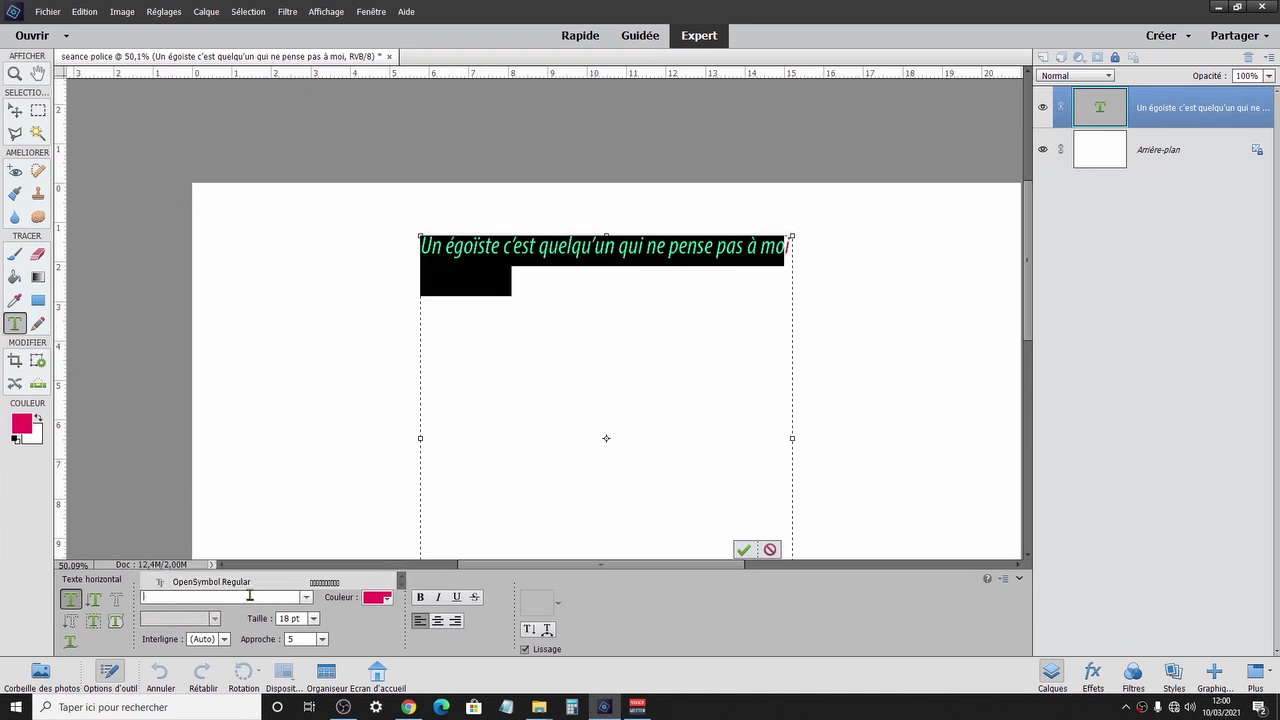
{"action": "key", "text": "Escape"}
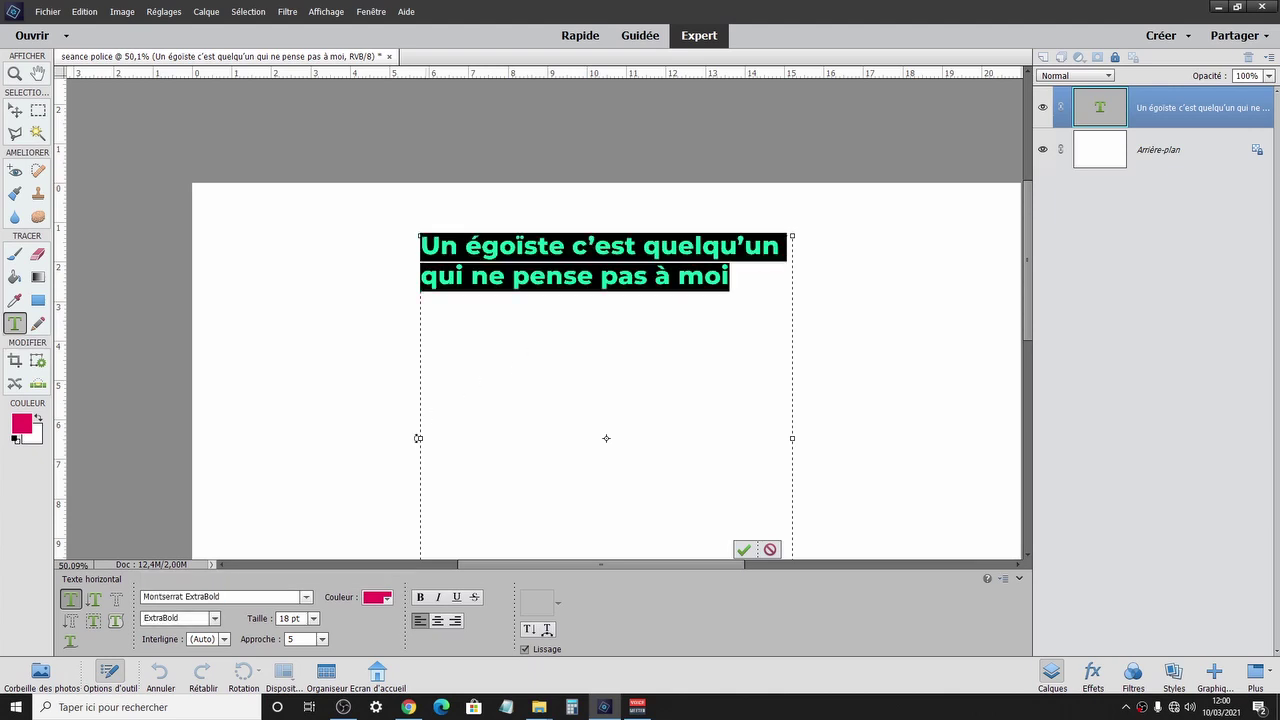
{"action": "key", "text": "ctrl+Return"}
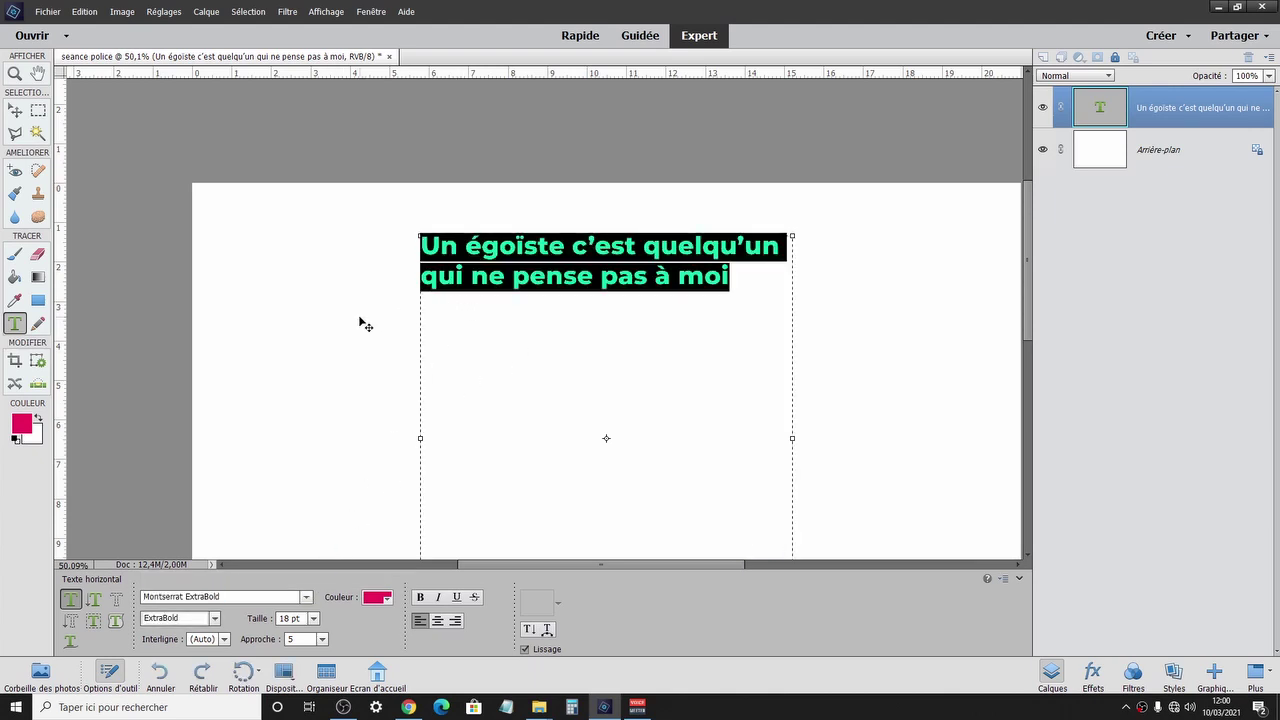
{"action": "key", "text": "v"}
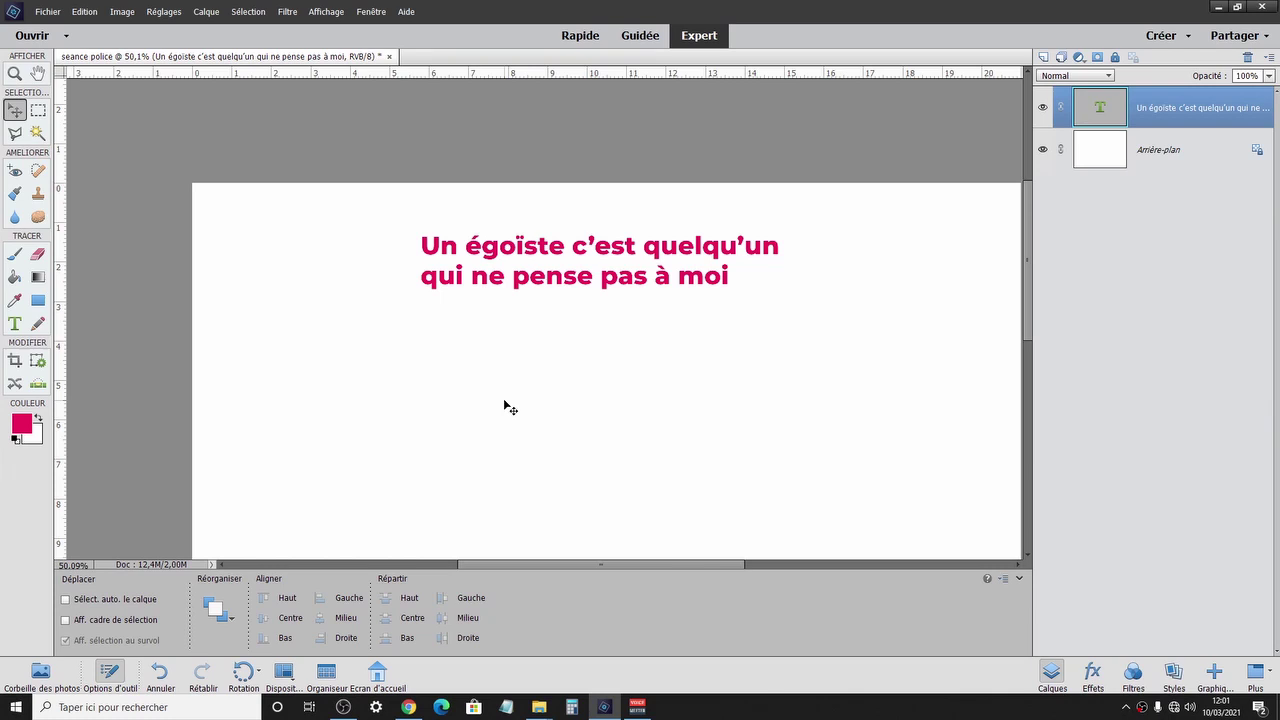
{"action": "key", "text": "t"}
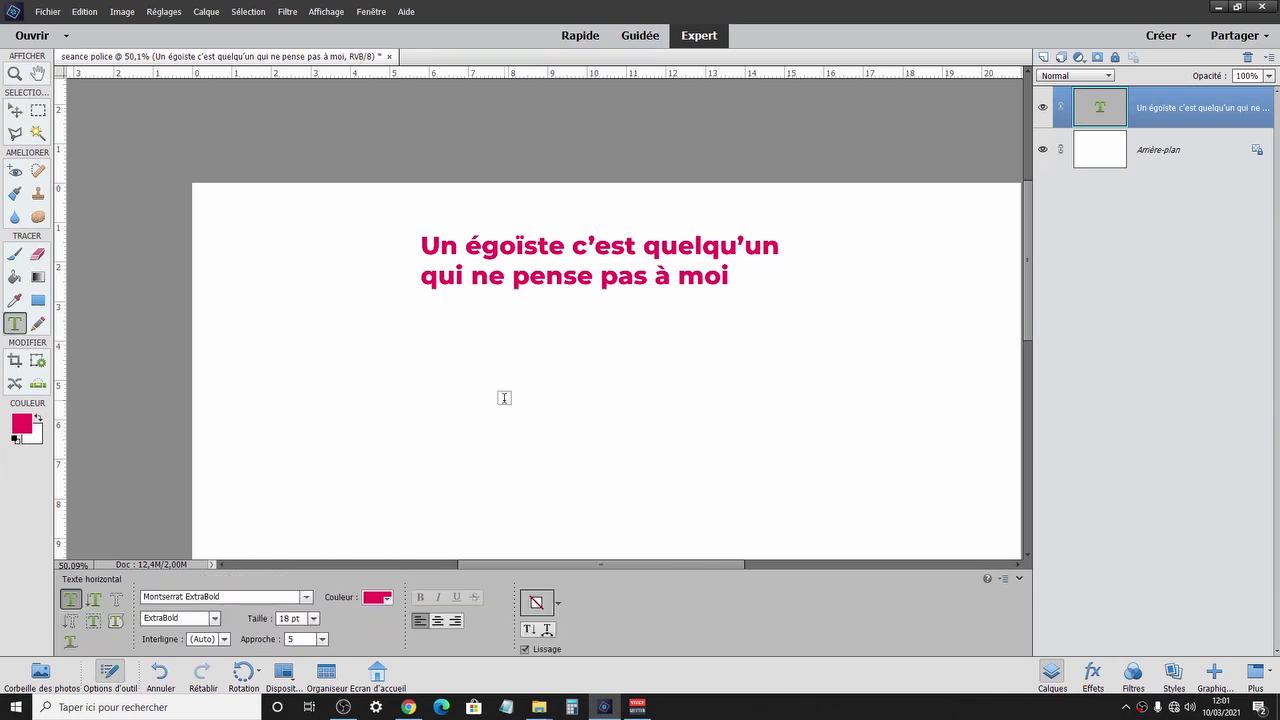